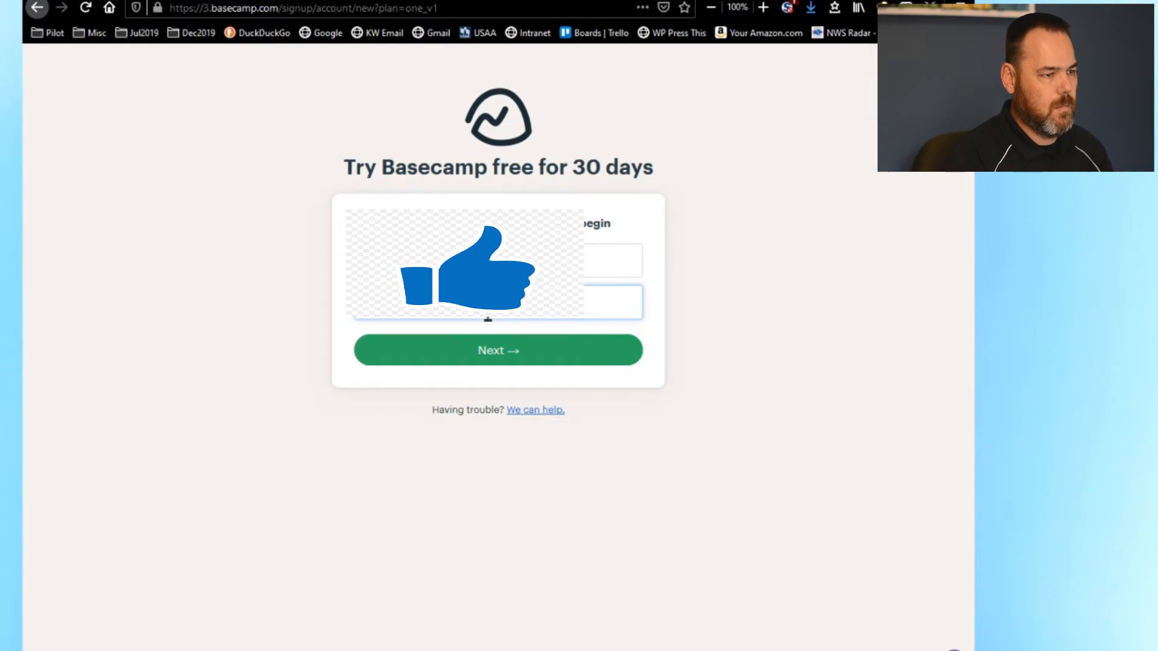
- Submit the sign-up details for the 30-day trial and enter "Doug's Widgets" as the company name
{"action": "left_click", "coordinate": [497, 364]}
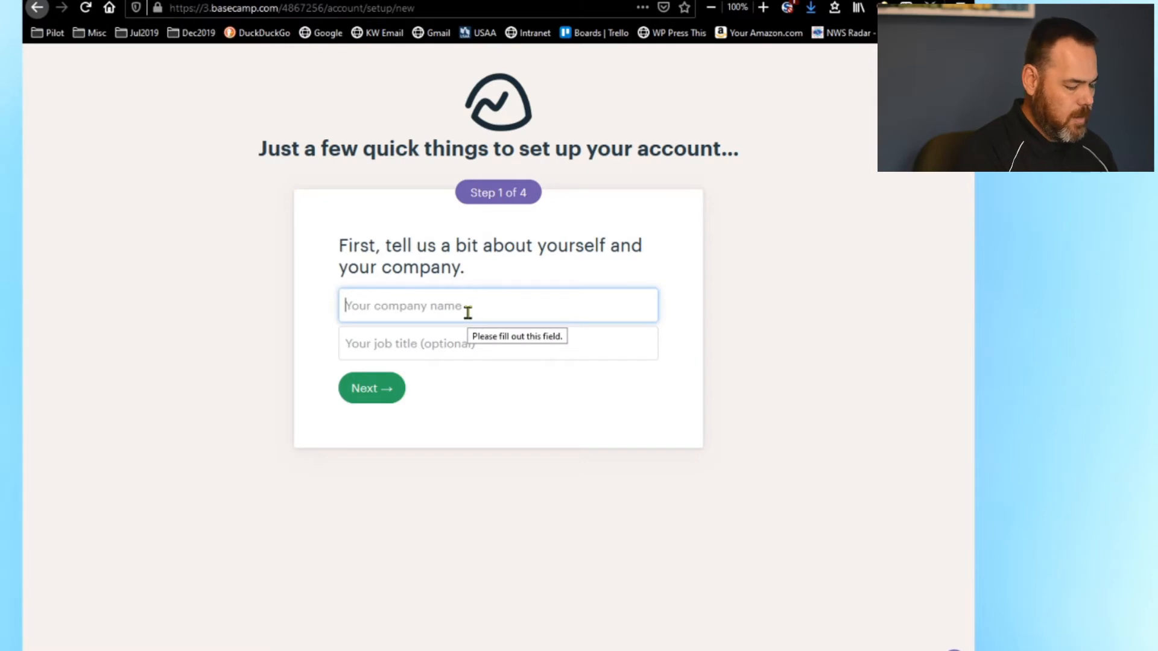
{"action": "type", "text": "Doug"}
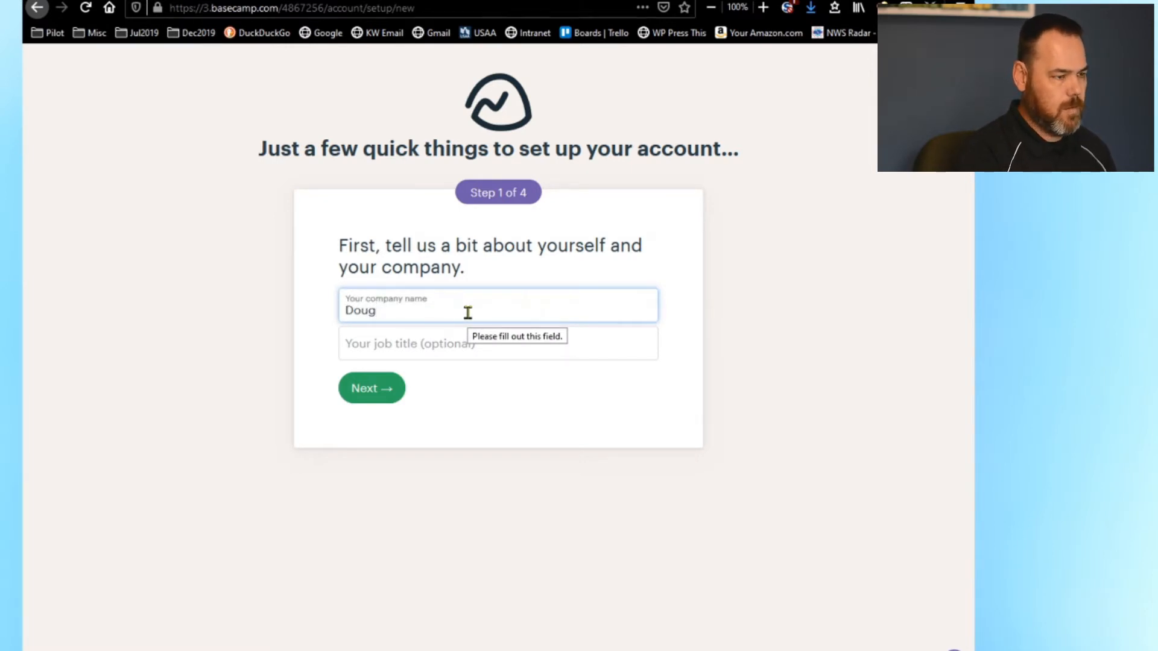
{"action": "type", "text": "'s"}
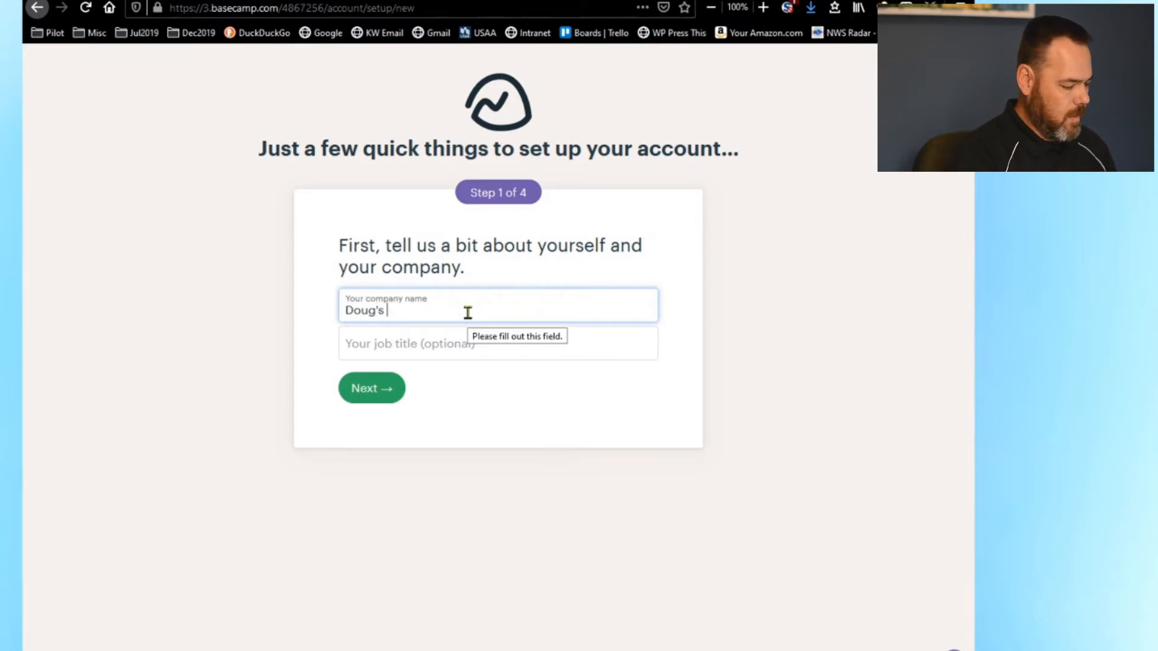
{"action": "type", "text": " Widgets"}
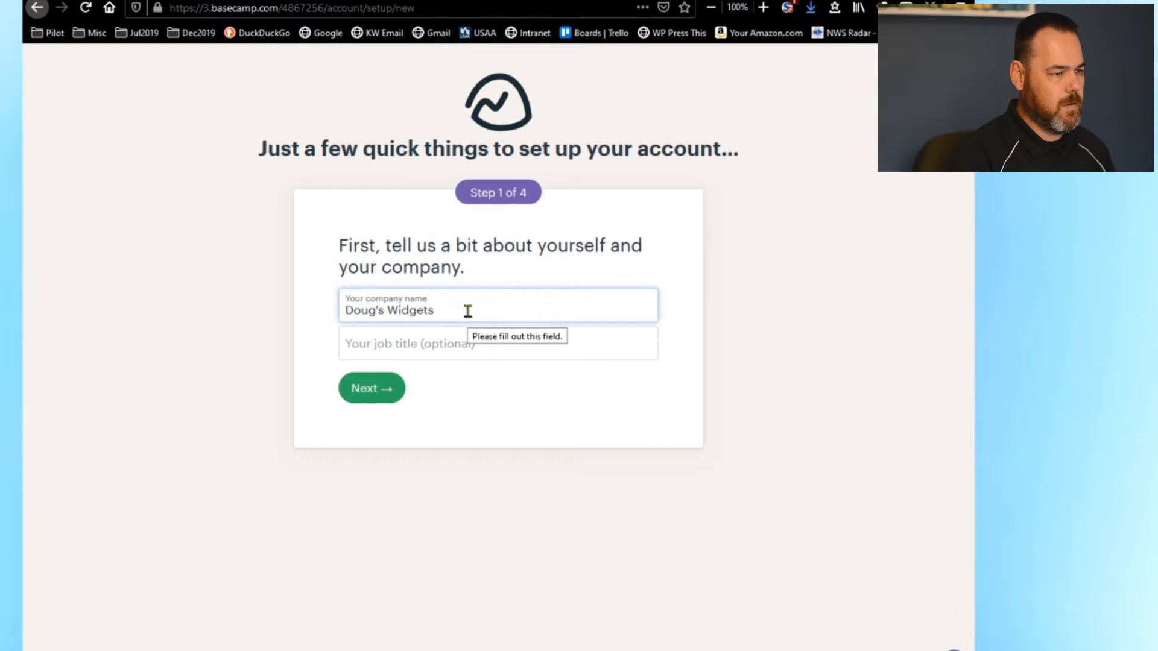
- Set the job title to "Project Manager" and submit this first account setup page
{"action": "left_click", "coordinate": [430, 343]}
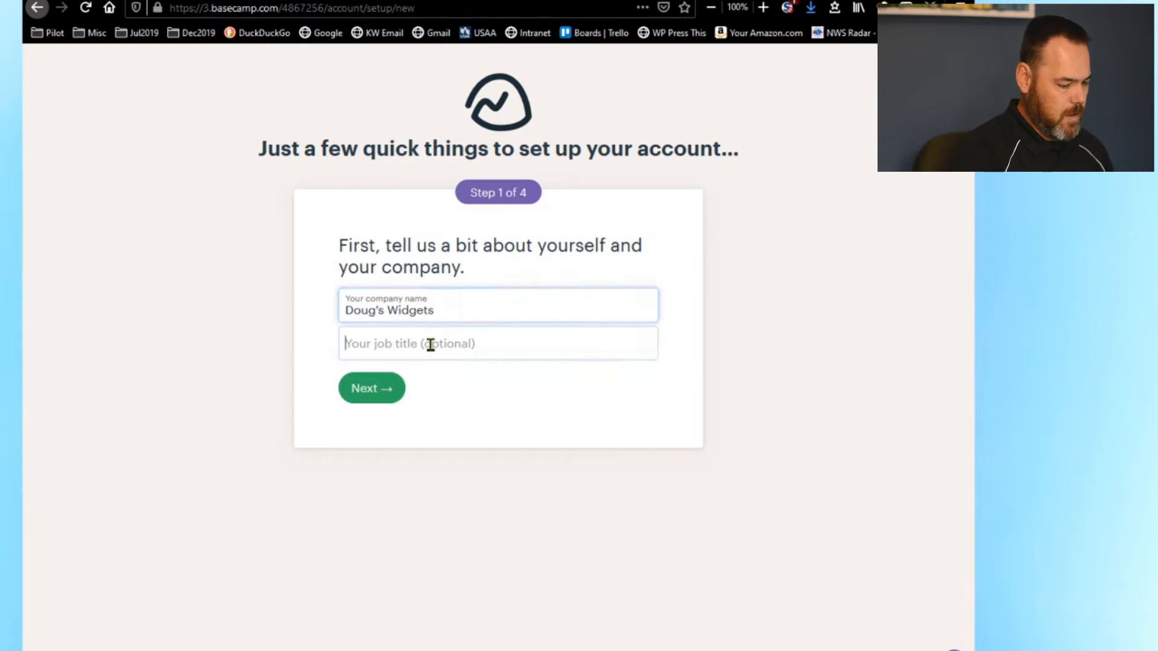
{"action": "type", "text": "CEO"}
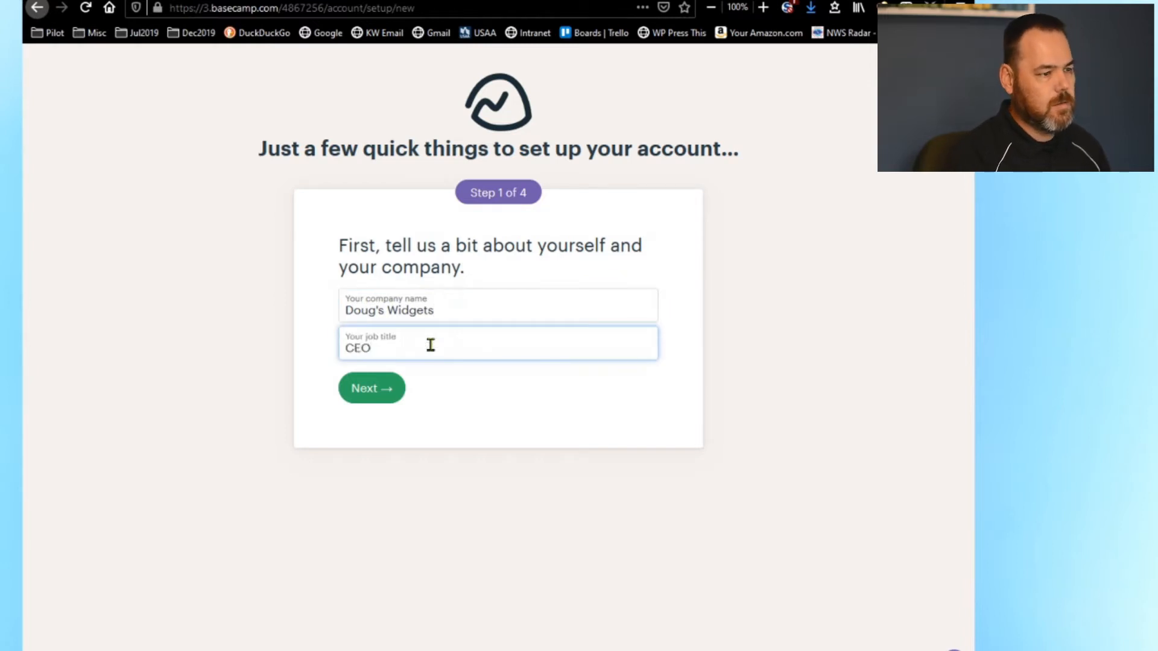
{"action": "left_click_drag", "start_coordinate": [382, 349], "coordinate": [337, 348]}
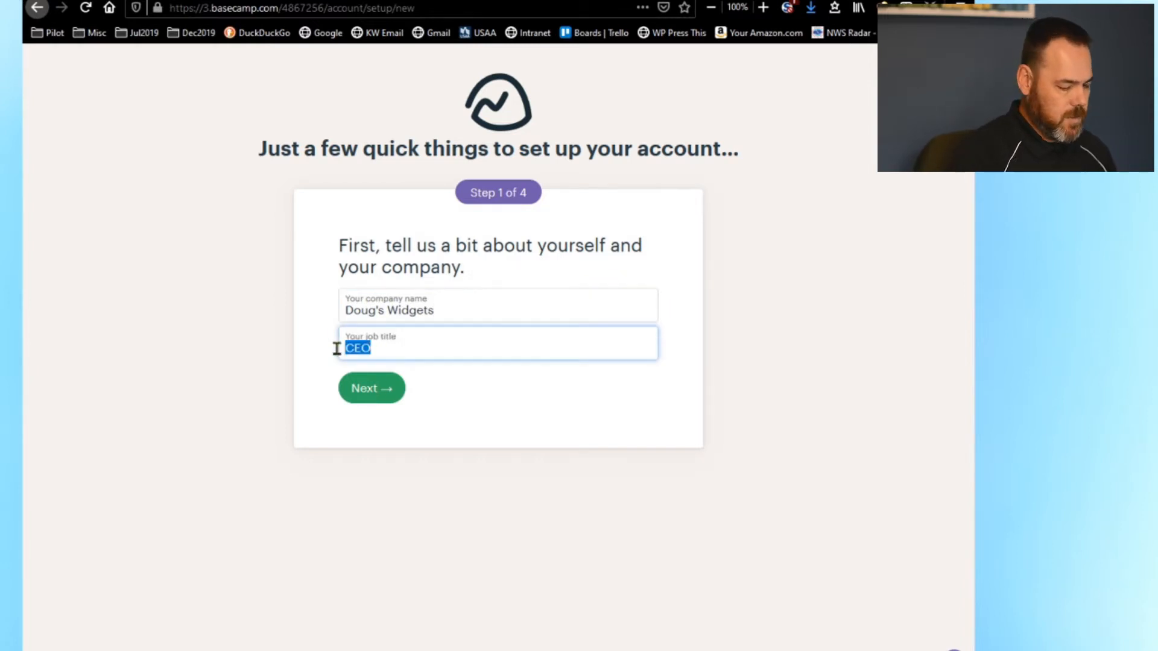
{"action": "type", "text": "Projec"}
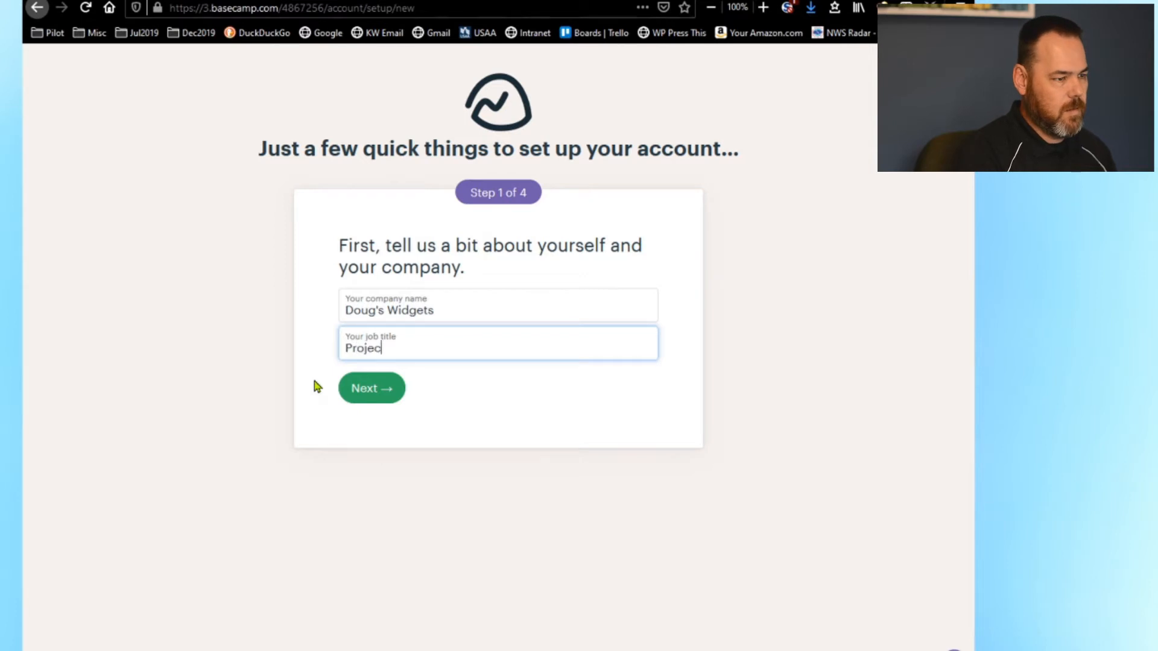
{"action": "type", "text": "t Manager"}
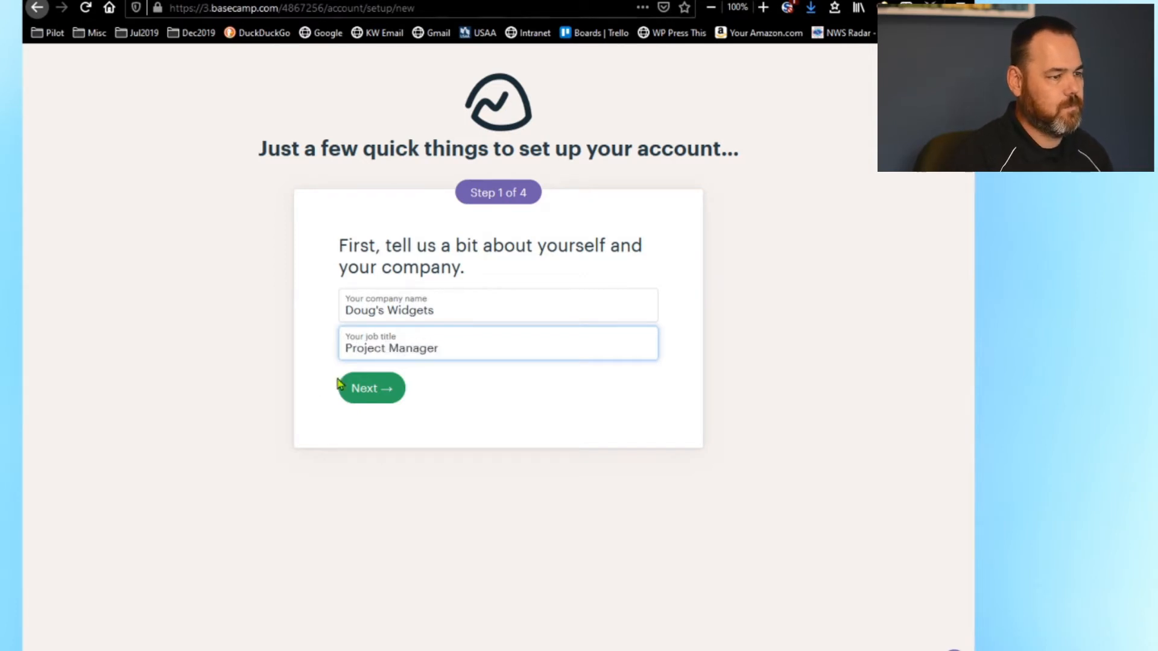
{"action": "left_click", "coordinate": [367, 398]}
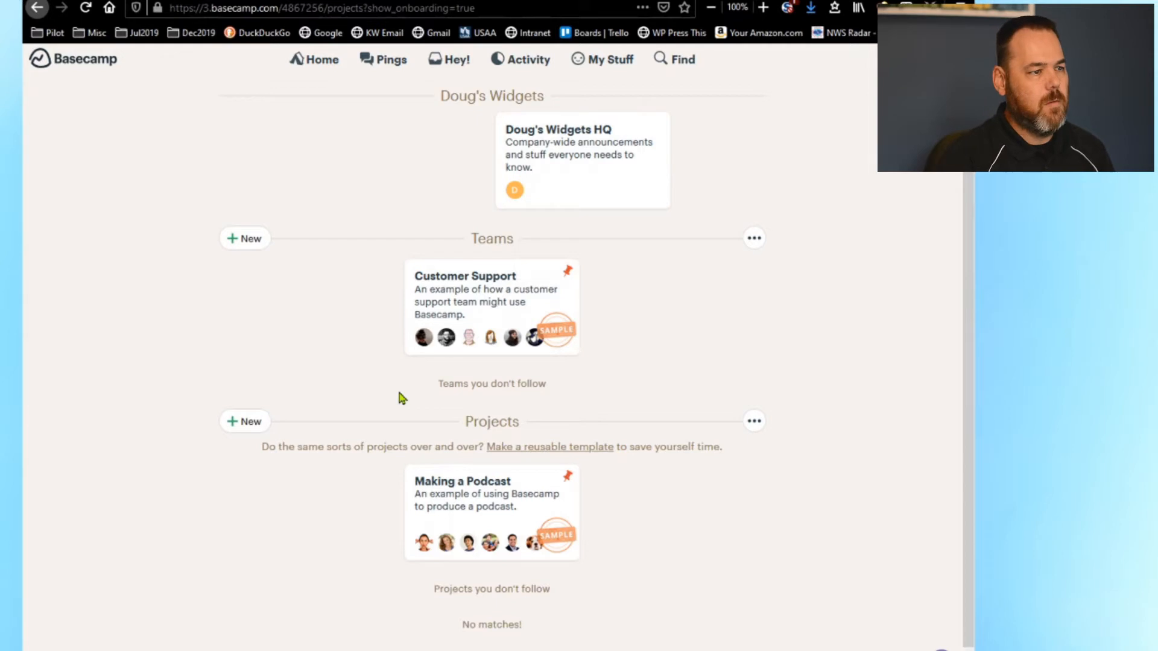
- Open the Doug's Widgets HQ and decline the offered help with setting it up
{"action": "left_click", "coordinate": [579, 148]}
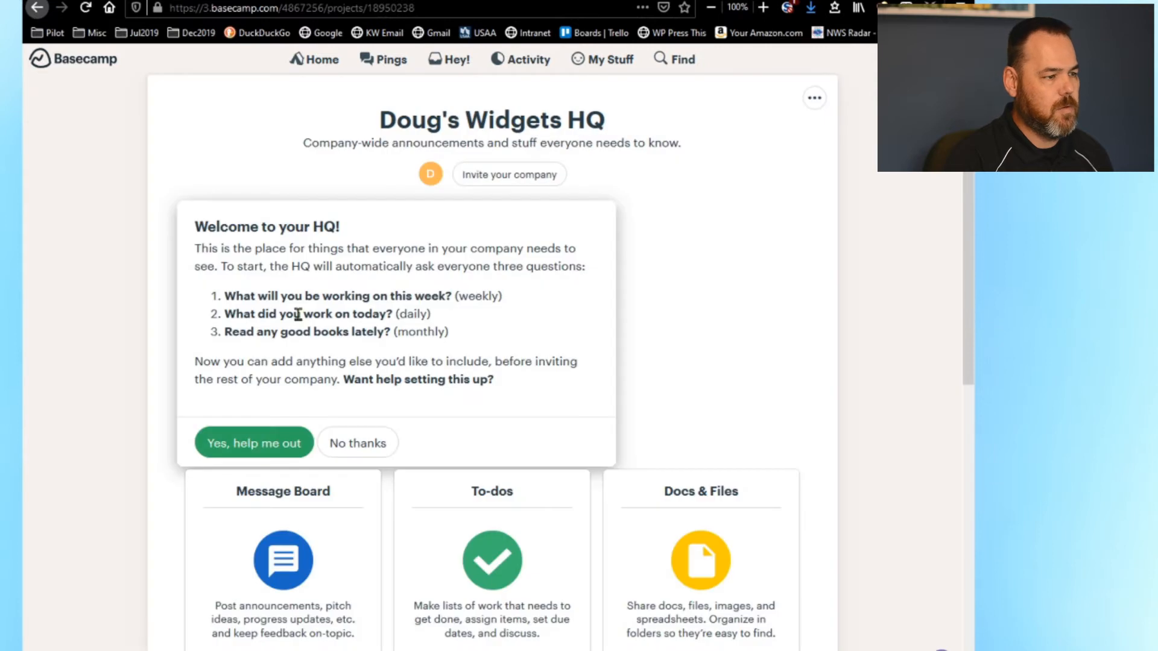
{"action": "left_click", "coordinate": [356, 445]}
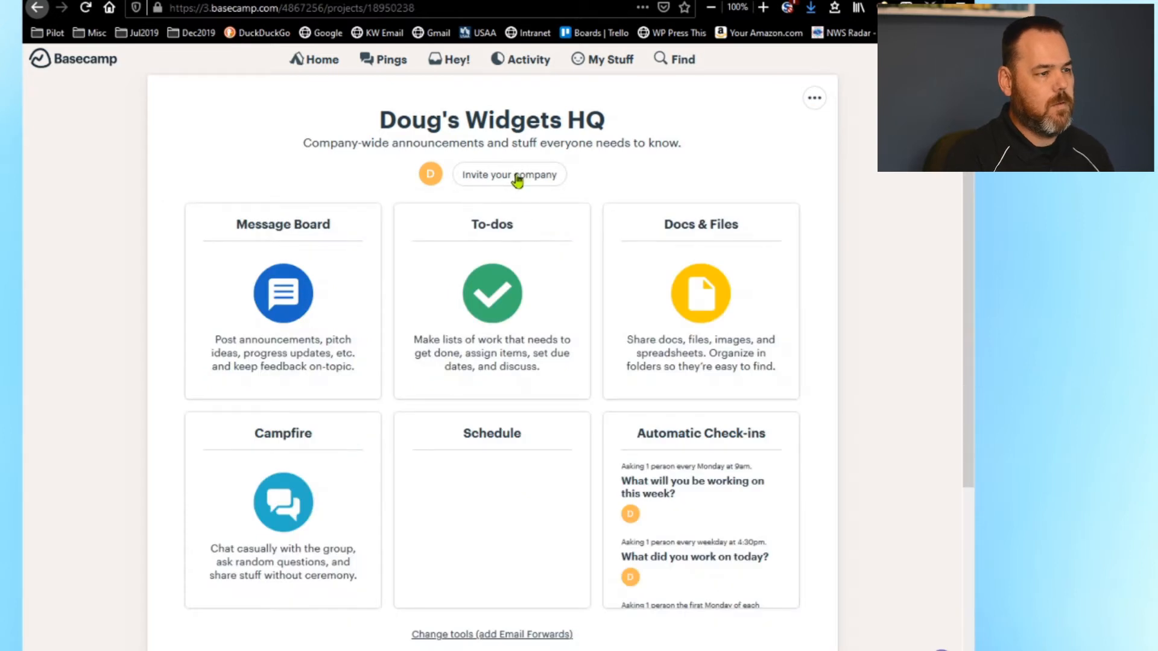
- Go to the people page of the Company HQ and try to open the form for adding people
{"action": "left_click", "coordinate": [517, 177]}
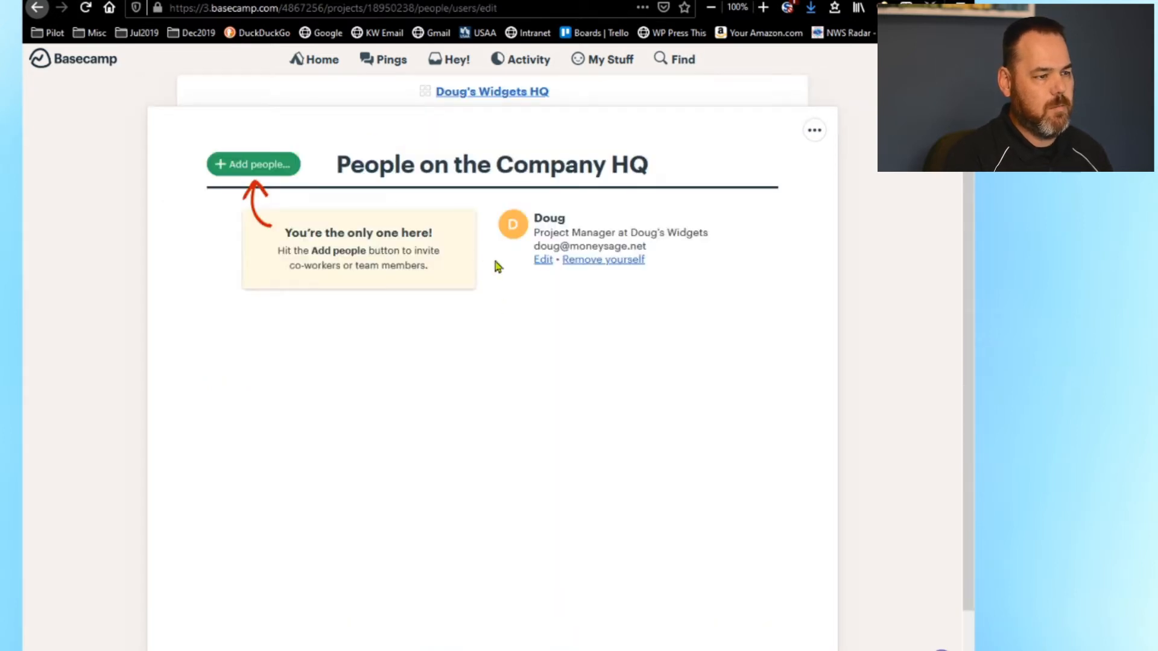
{"action": "left_click", "coordinate": [275, 164]}
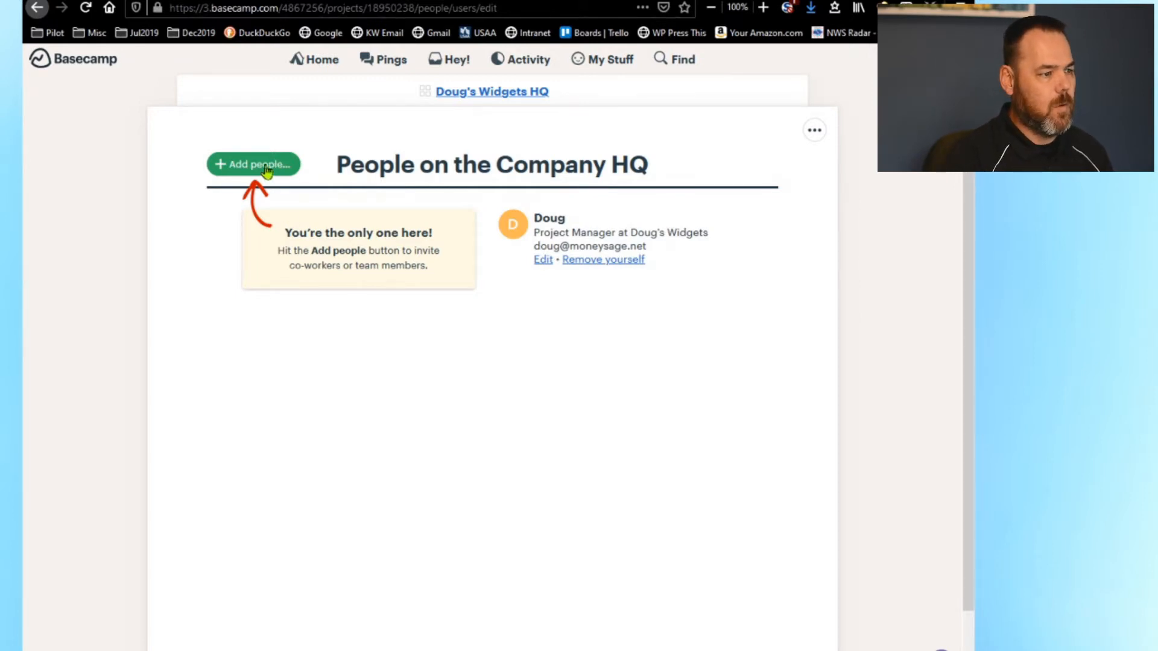
{"action": "left_click", "coordinate": [264, 167]}
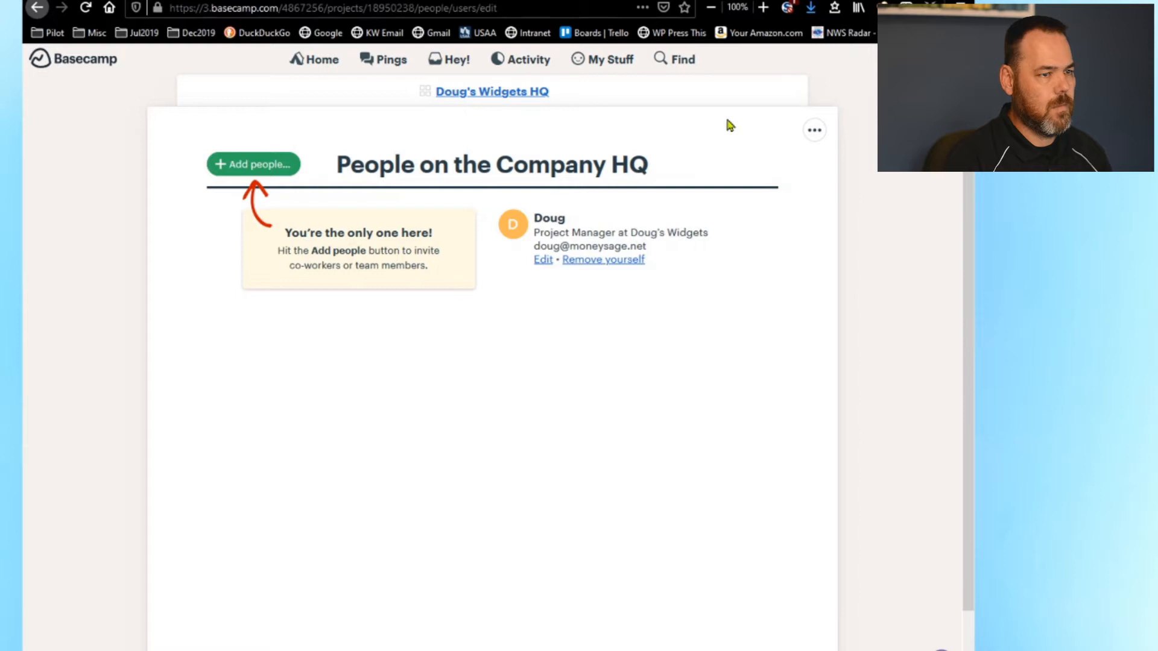
- Mark basecamp-static.com as trusted in the browser's script blocker and reload the page
{"action": "left_click", "coordinate": [788, 7]}
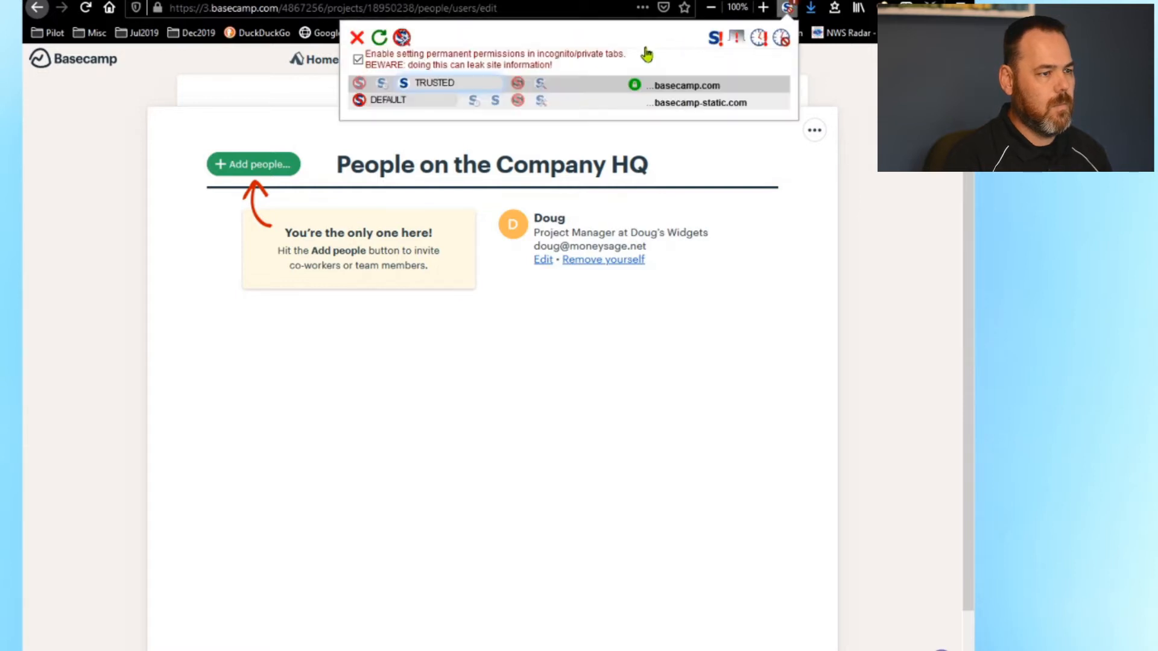
{"action": "left_click", "coordinate": [474, 101]}
{"action": "left_click", "coordinate": [495, 101]}
{"action": "left_click", "coordinate": [482, 331]}
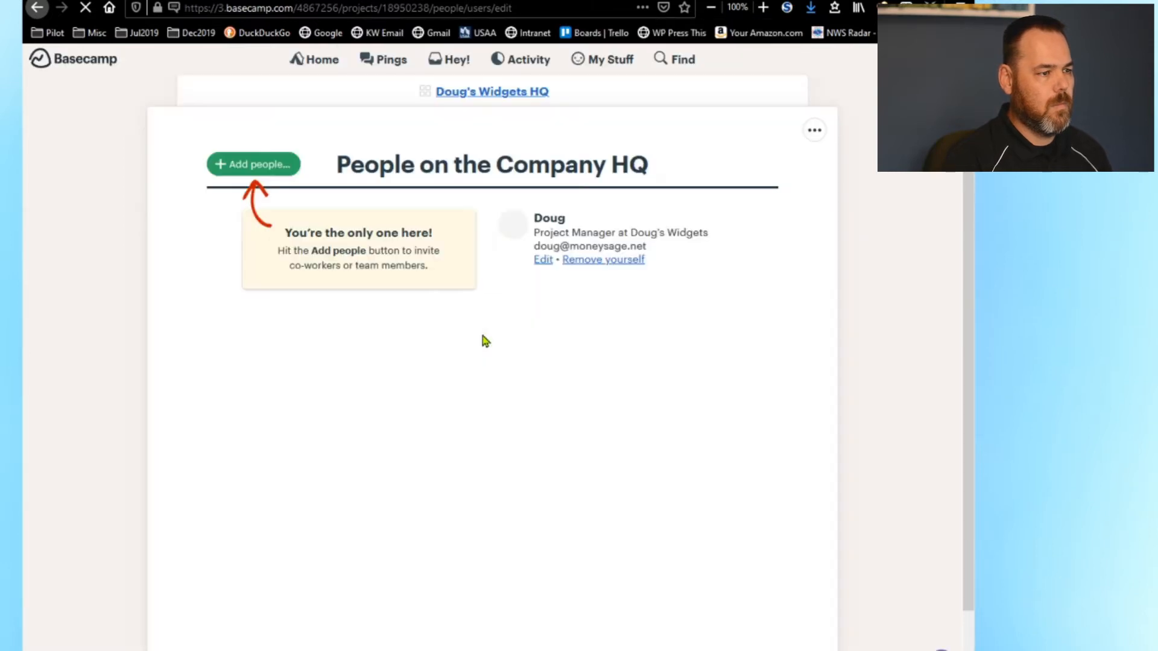
- View the form for adding people to the Company HQ, then return to the Doug's Widgets HQ page
{"action": "left_click", "coordinate": [264, 171]}
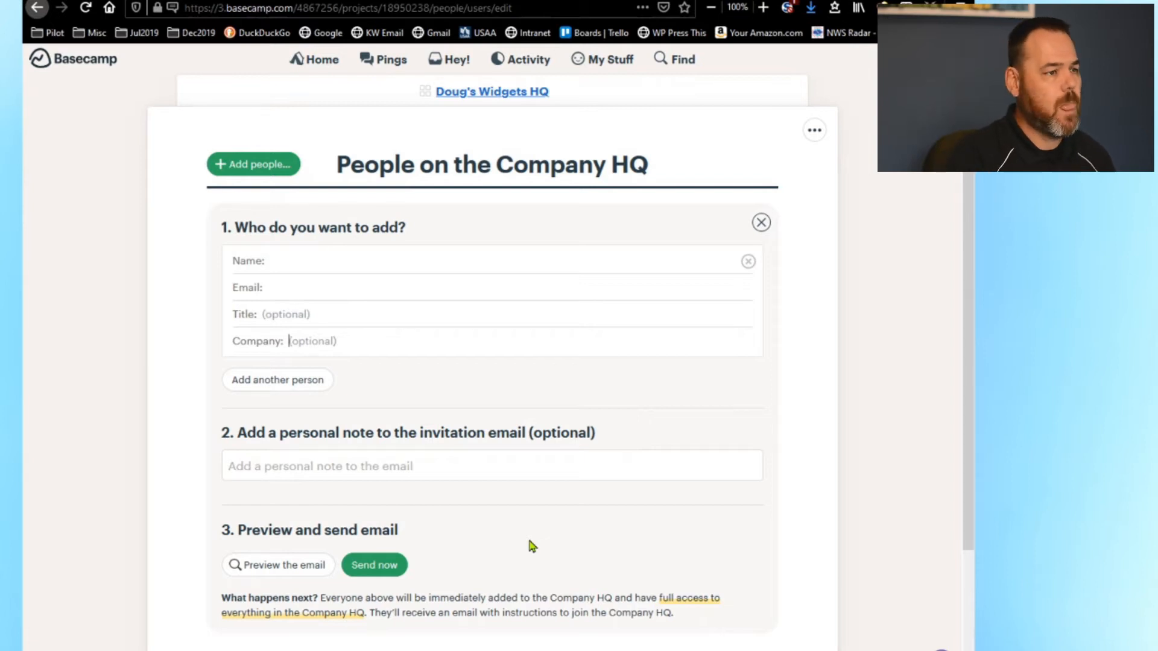
{"action": "left_click", "coordinate": [507, 94]}
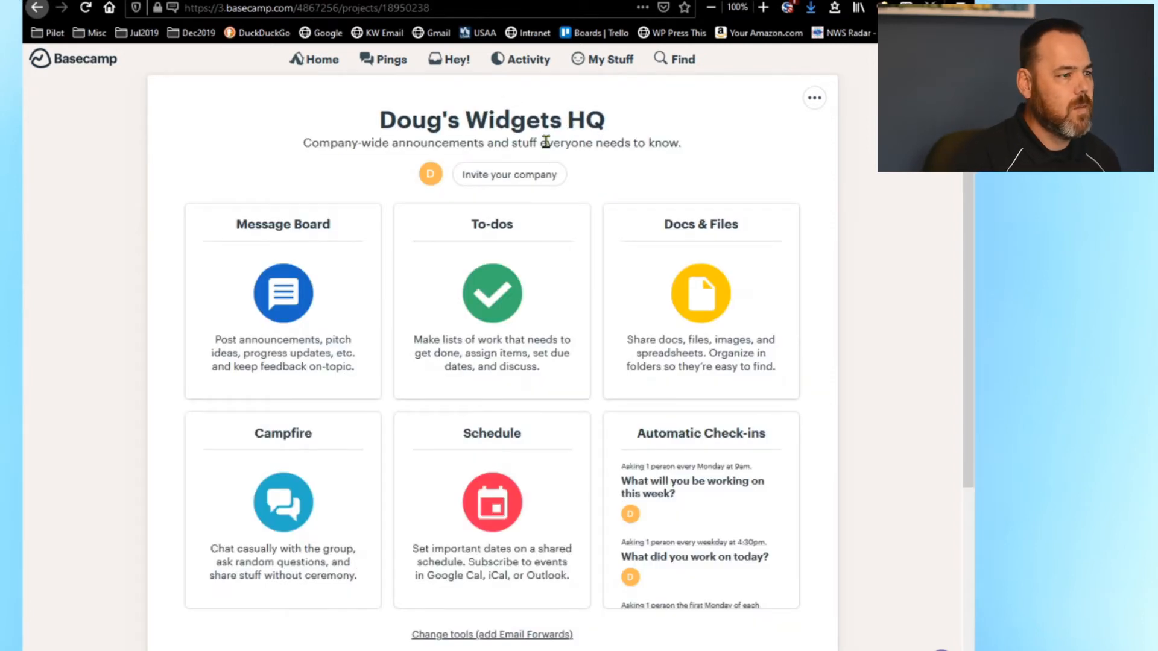
- Open the Customer Support sample team from the home page and dismiss its introductory note
{"action": "left_click", "coordinate": [330, 63]}
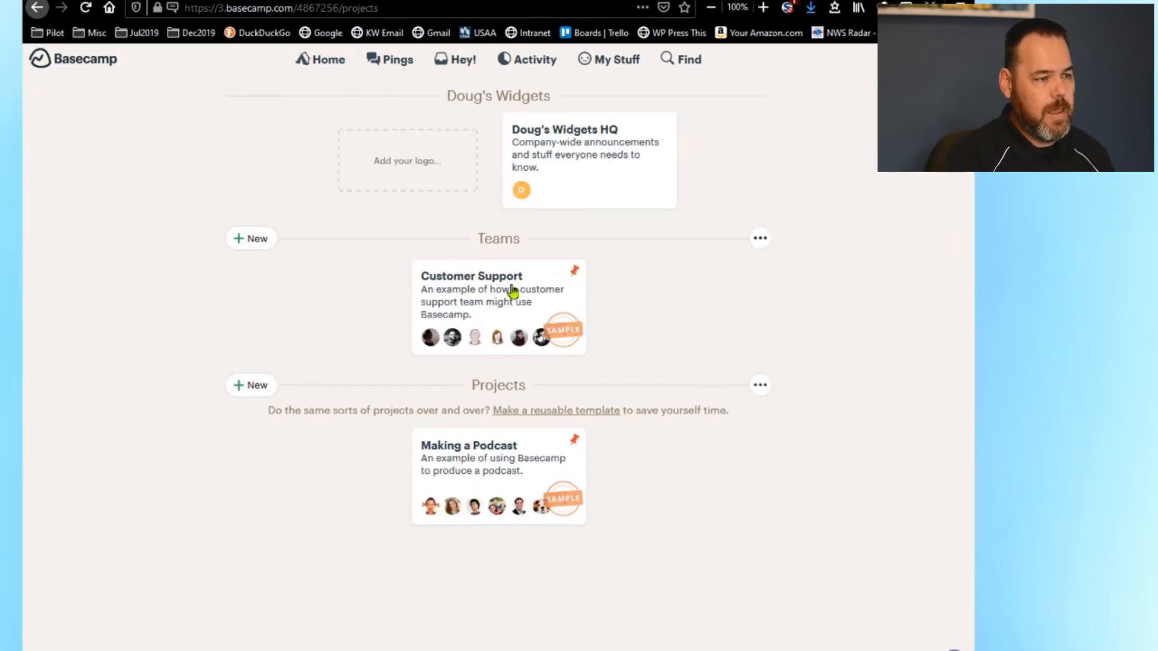
{"action": "left_click", "coordinate": [501, 299]}
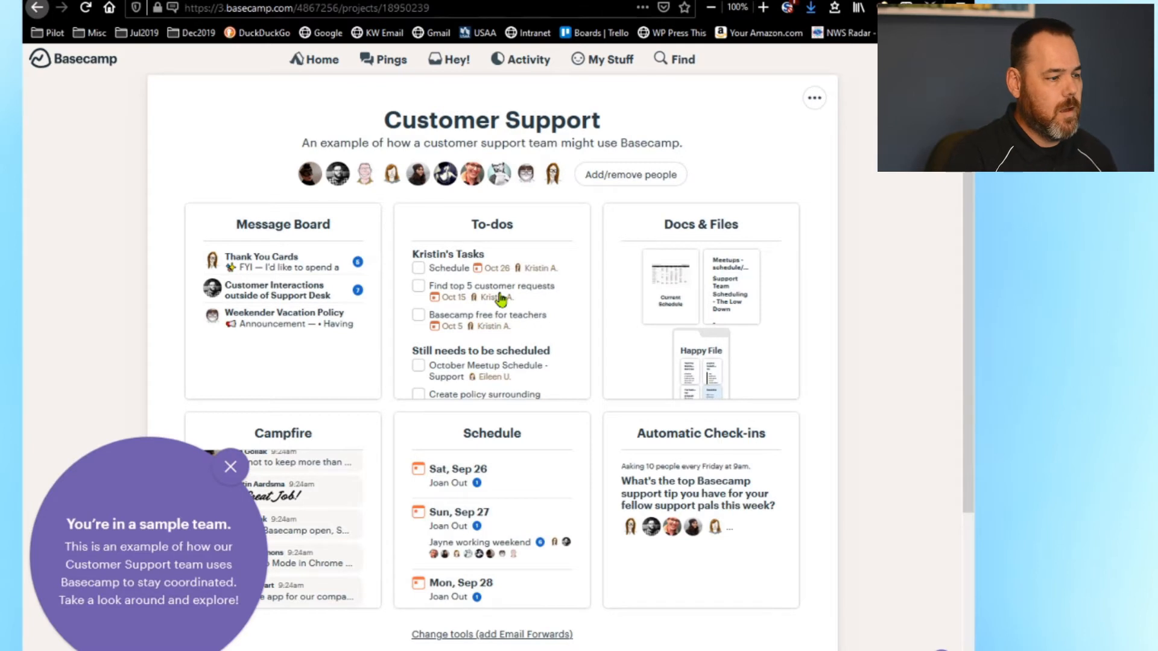
{"action": "left_click", "coordinate": [231, 468]}
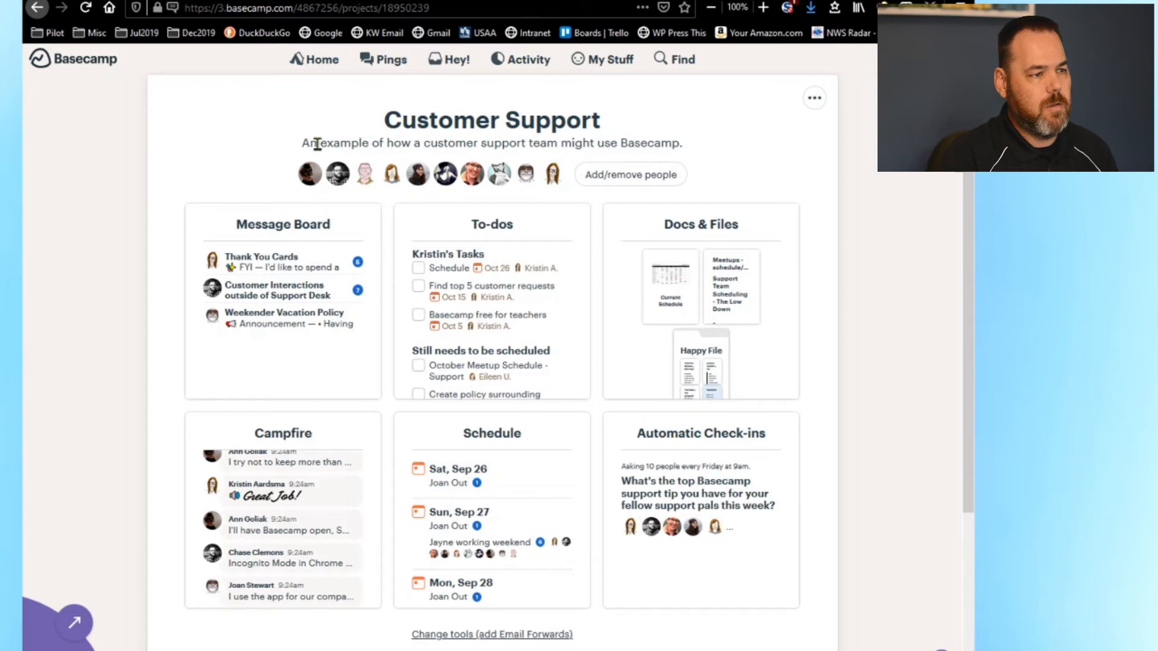
- Open the Customer Support team's details for editing and replace the description with "Example Support Team"
{"action": "left_click", "coordinate": [813, 97]}
{"action": "left_click", "coordinate": [755, 126]}
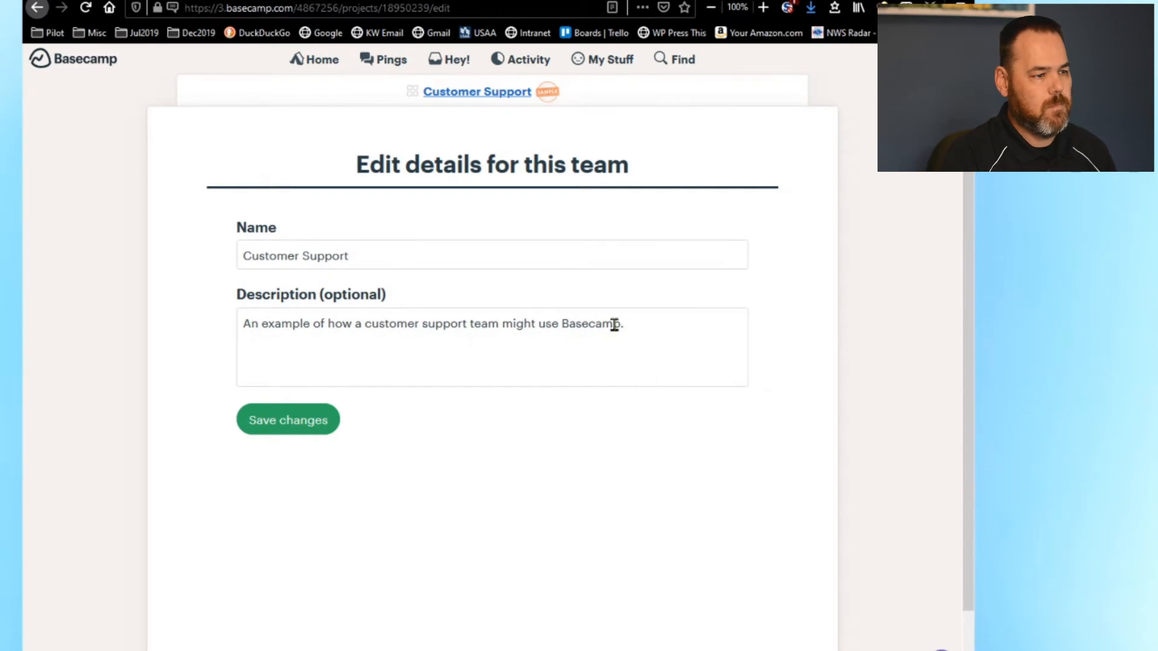
{"action": "left_click_drag", "start_coordinate": [638, 324], "coordinate": [197, 326]}
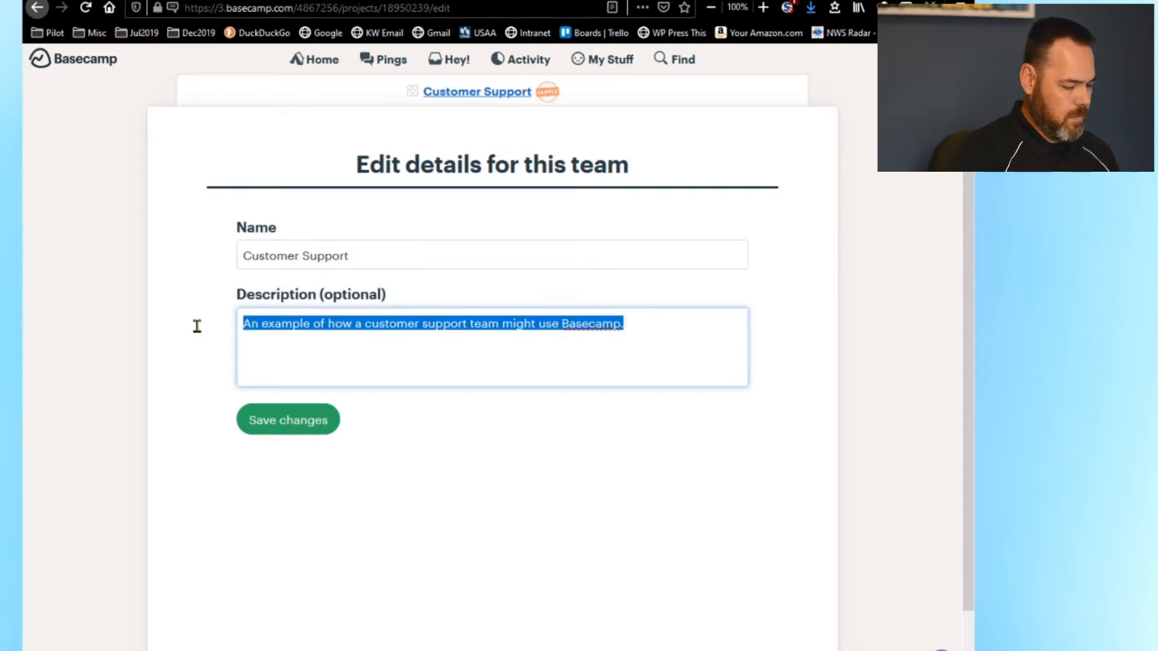
{"action": "type", "text": "Example S"}
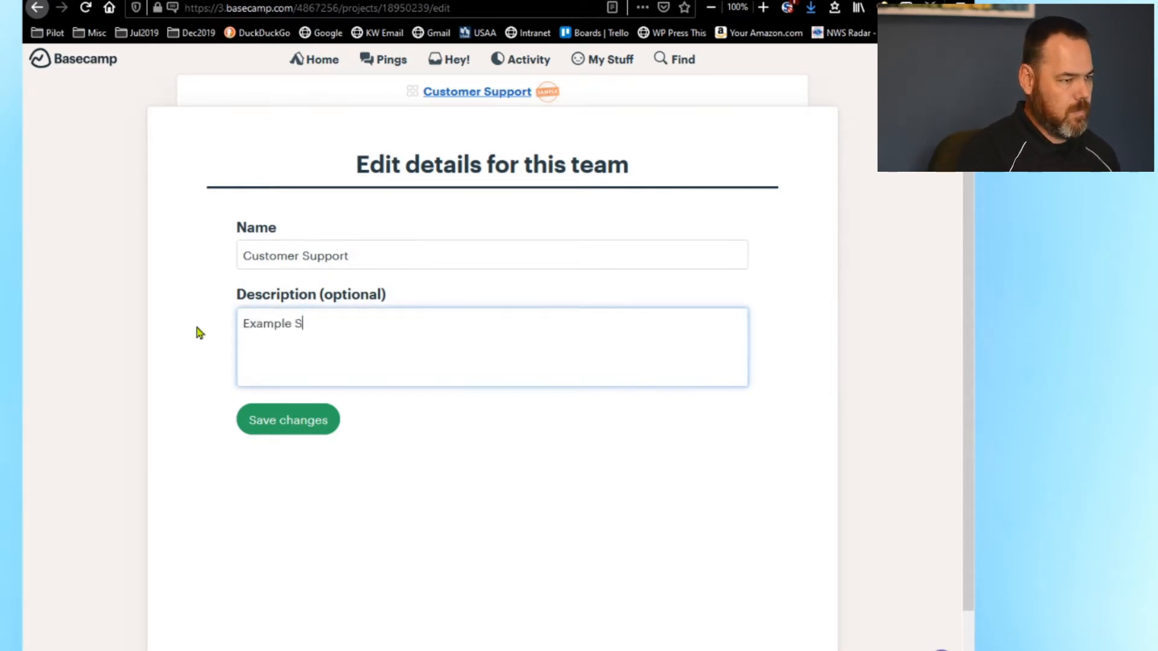
{"action": "type", "text": "upport T"}
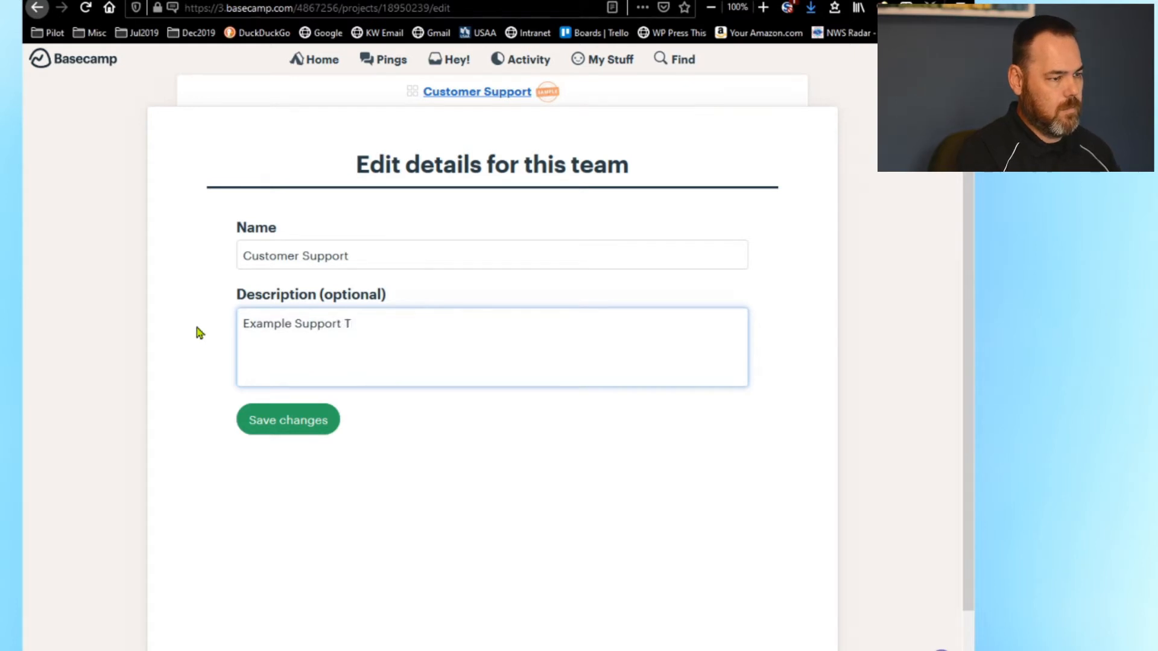
{"action": "type", "text": "eam"}
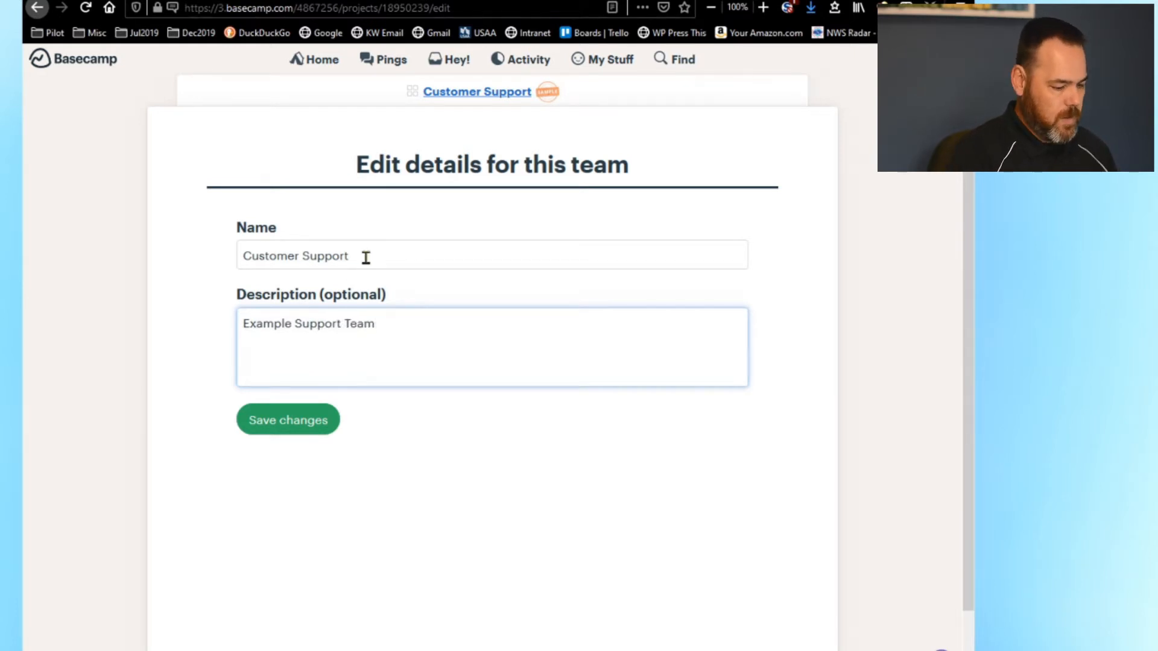
- Rename the team "Customer Support - Western Hemisphere" and save the edited team details
{"action": "left_click", "coordinate": [366, 258]}
{"action": "type", "text": "-"}
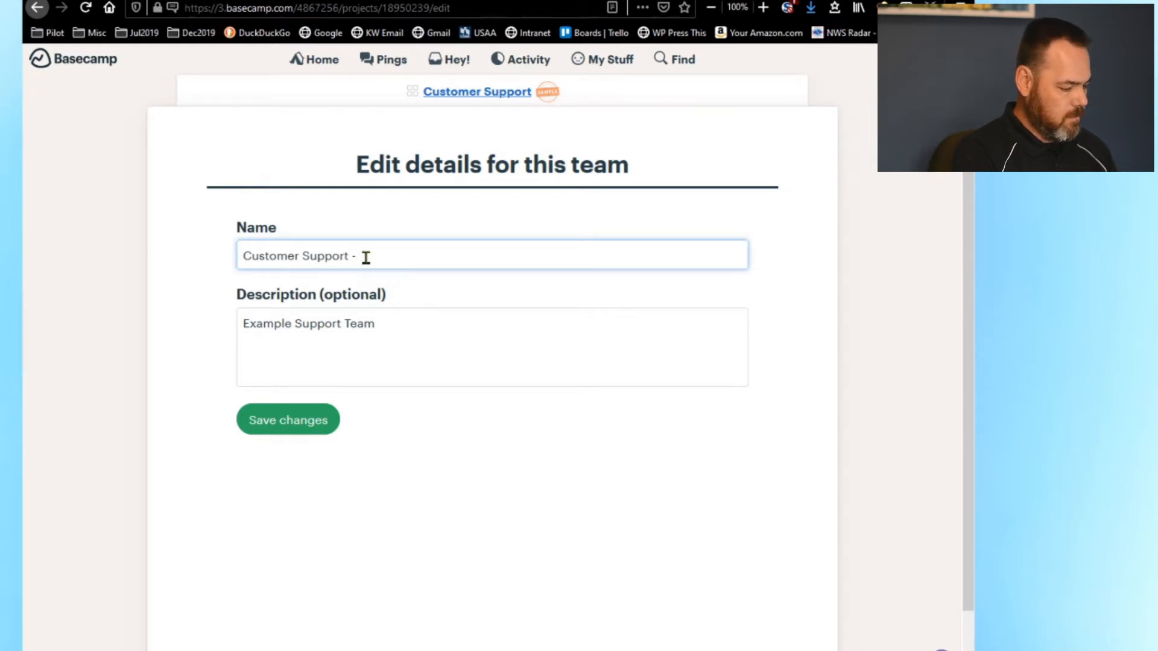
{"action": "type", "text": " CW"}
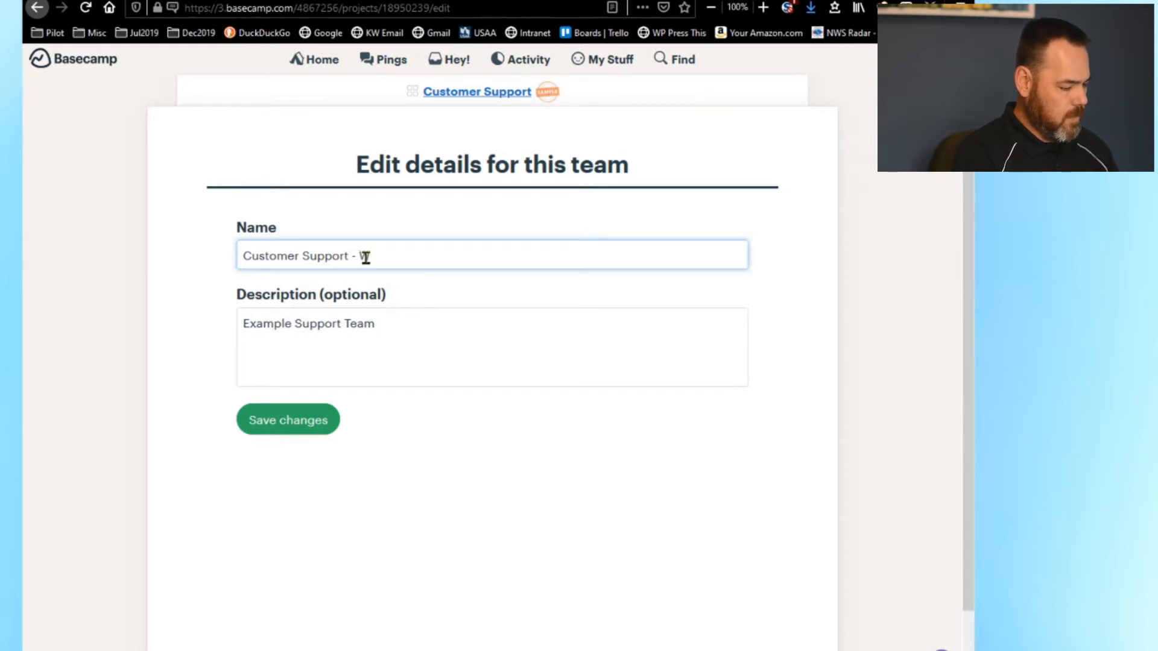
{"action": "type", "text": "estern Hem"}
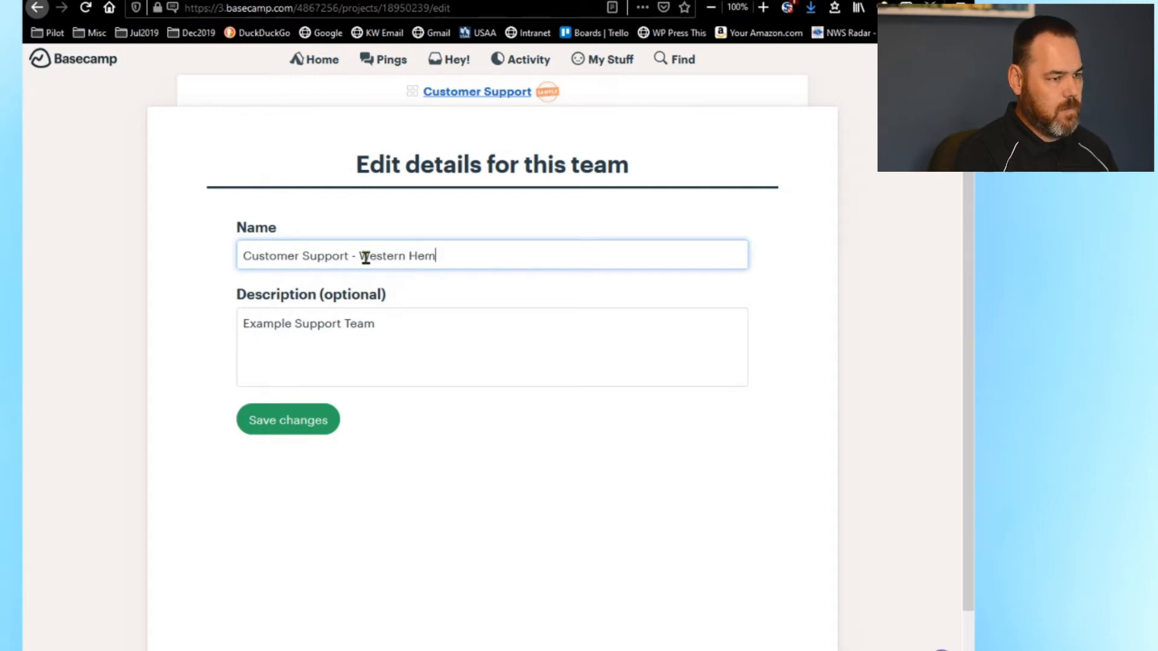
{"action": "type", "text": "isphere"}
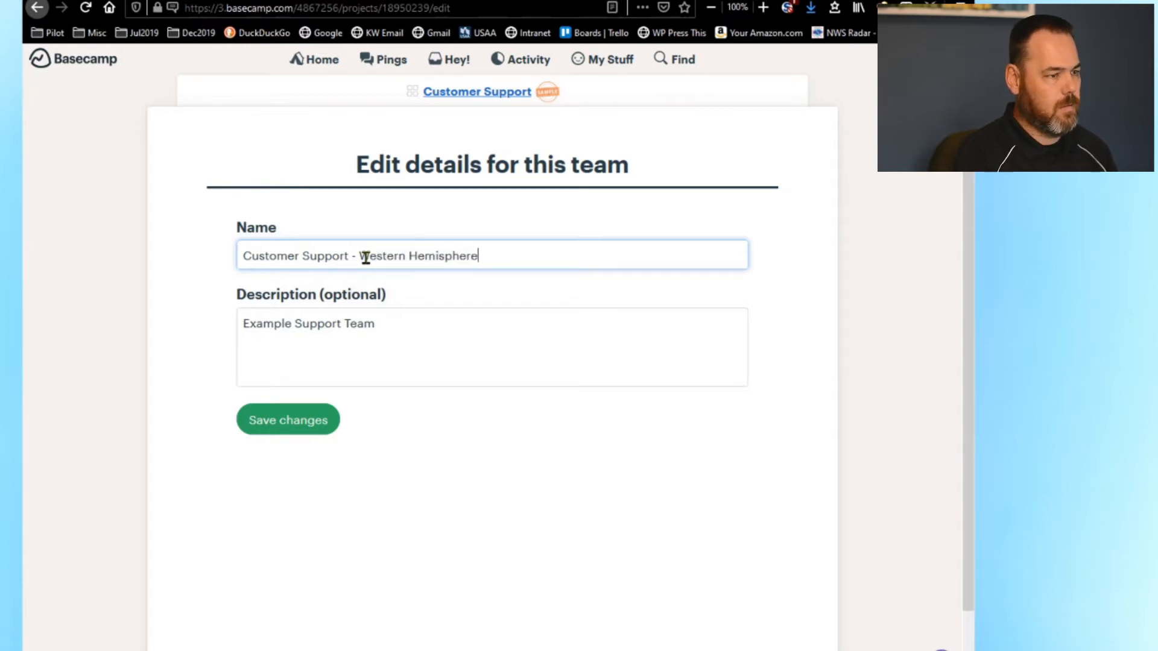
{"action": "left_click", "coordinate": [304, 420]}
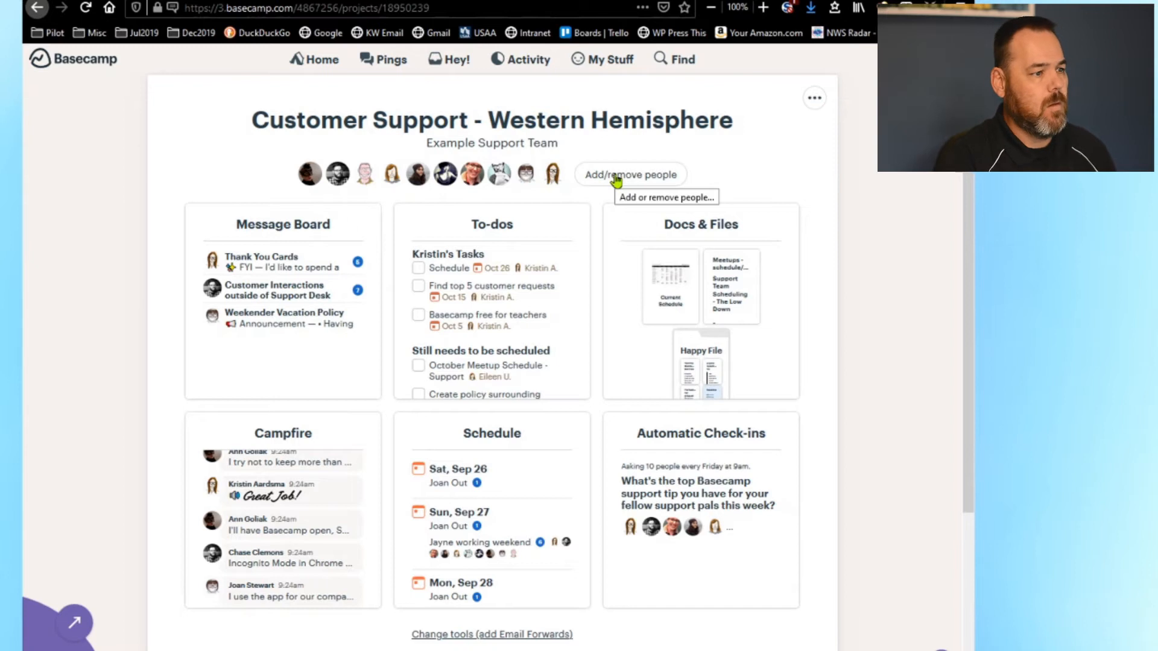
- Look over the team's Message Board, then open the settings for choosing the team's tools
{"action": "left_click", "coordinate": [320, 228]}
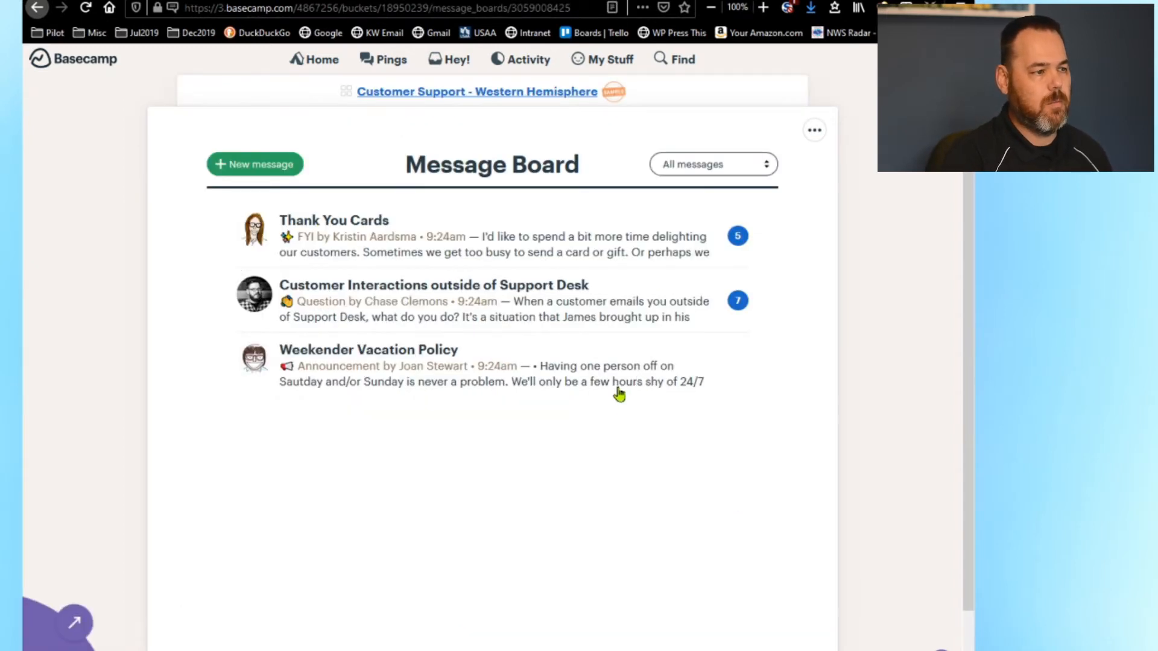
{"action": "left_click", "coordinate": [479, 95]}
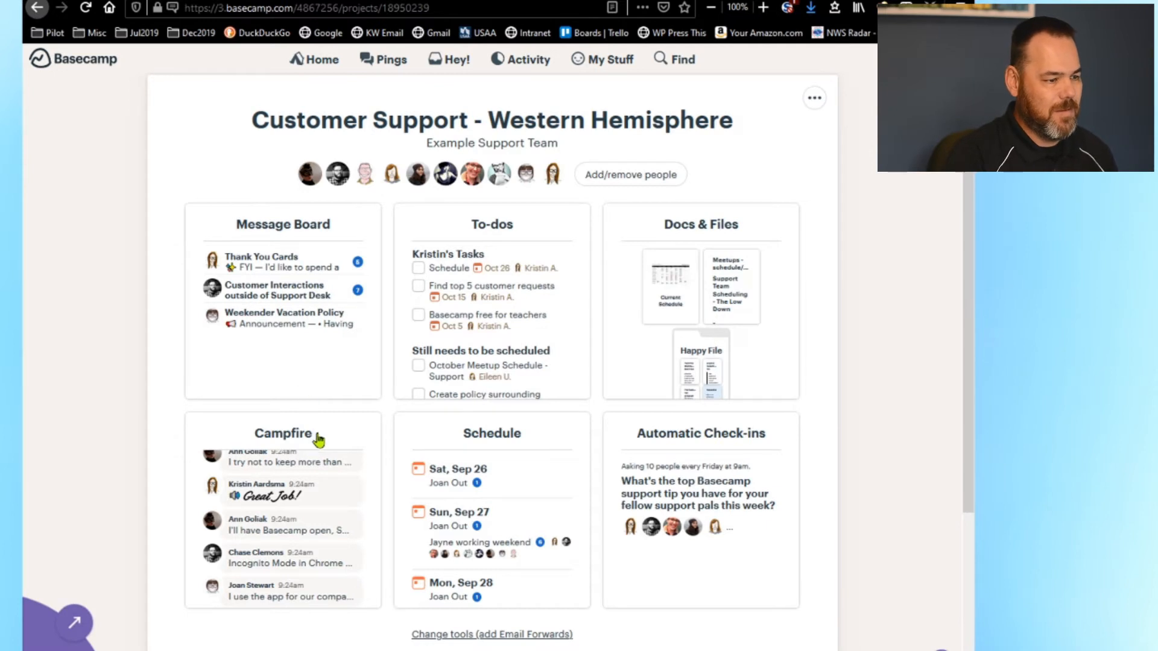
{"action": "left_click", "coordinate": [472, 638]}
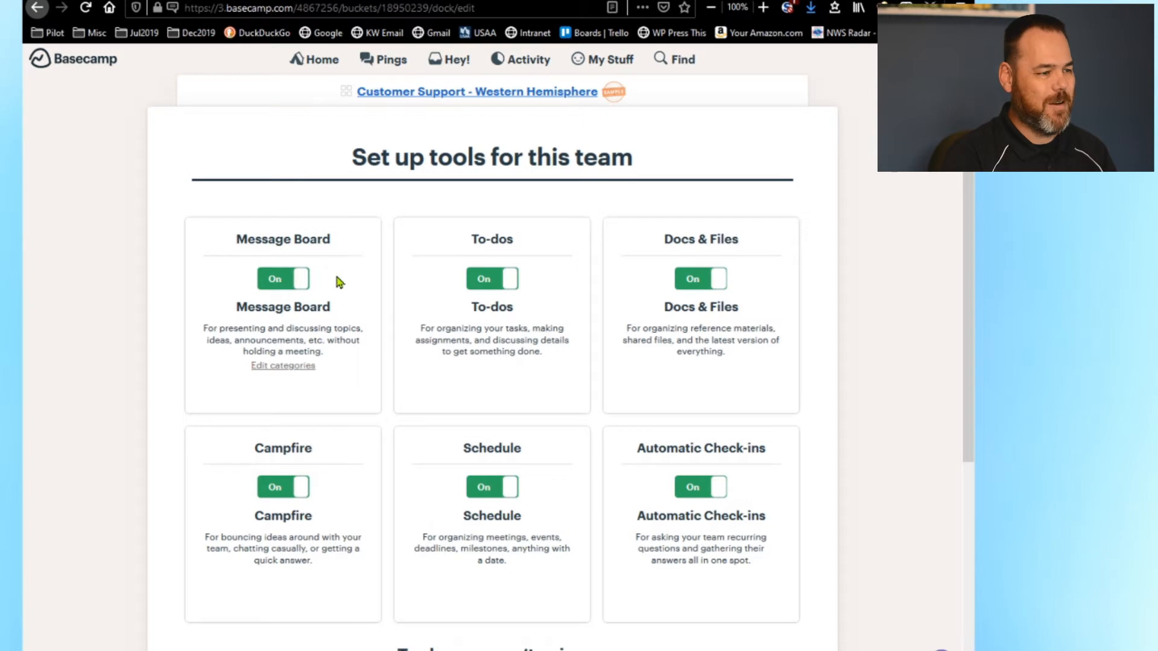
- Reorder the team's tools as Campfire, Message Board, To-dos, Schedule, Automatic Check-ins, and Docs & Files
{"action": "left_click_drag", "start_coordinate": [320, 450], "coordinate": [314, 237]}
{"action": "left_click_drag", "start_coordinate": [455, 236], "coordinate": [244, 237]}
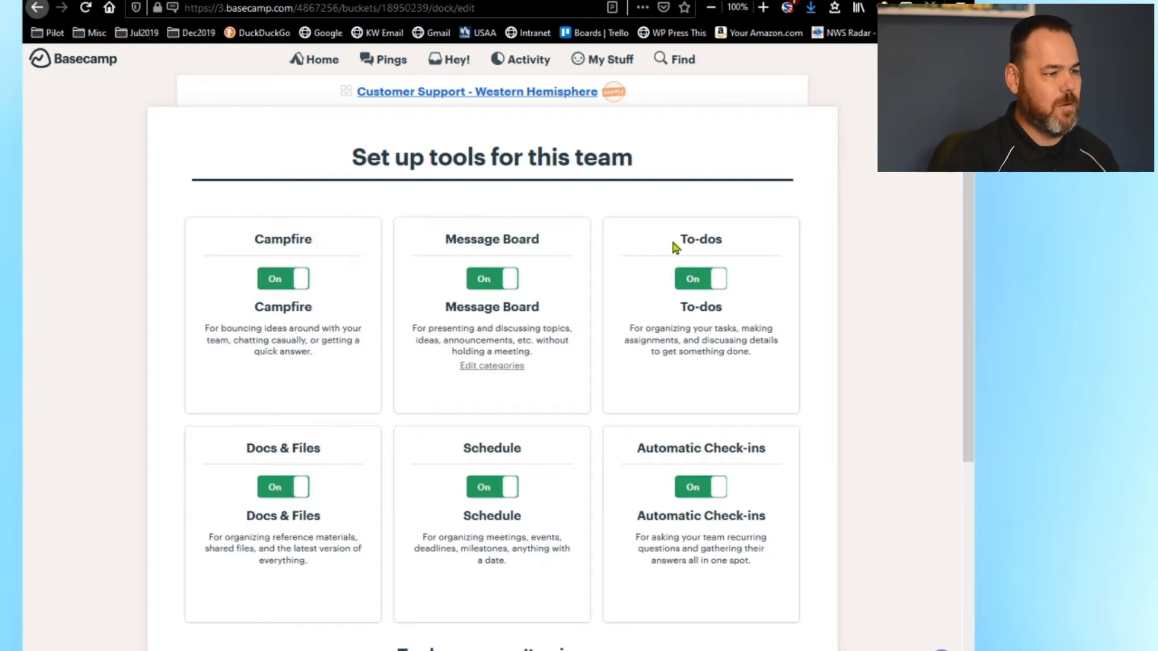
{"action": "left_click_drag", "start_coordinate": [470, 448], "coordinate": [277, 446]}
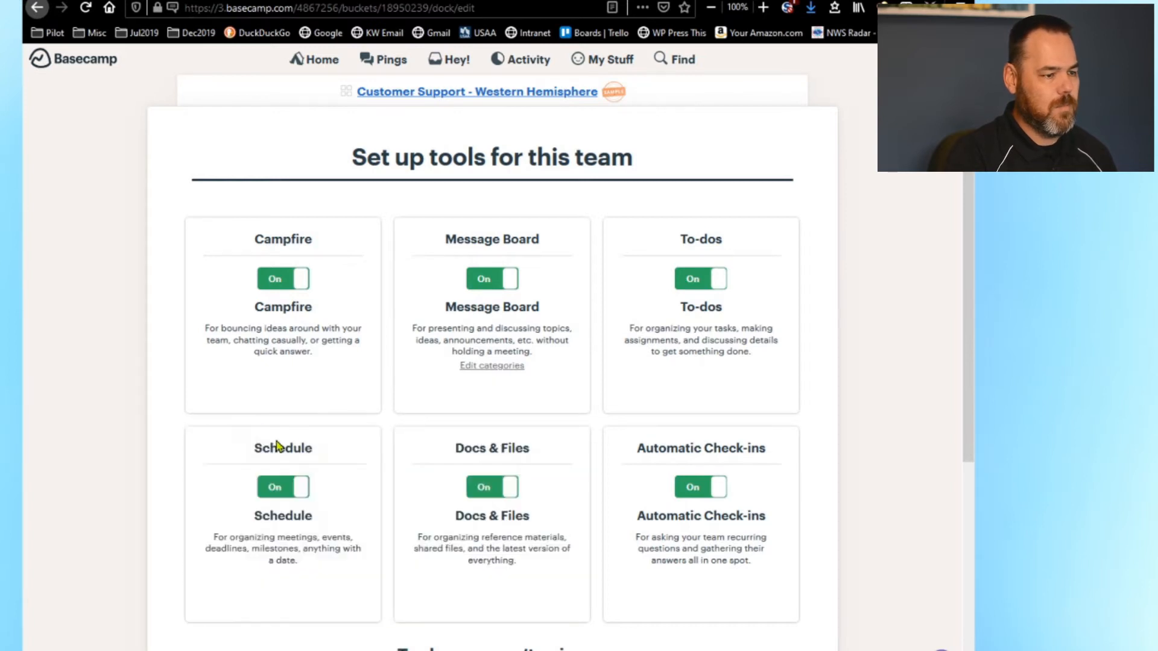
{"action": "left_click_drag", "start_coordinate": [491, 447], "coordinate": [689, 457]}
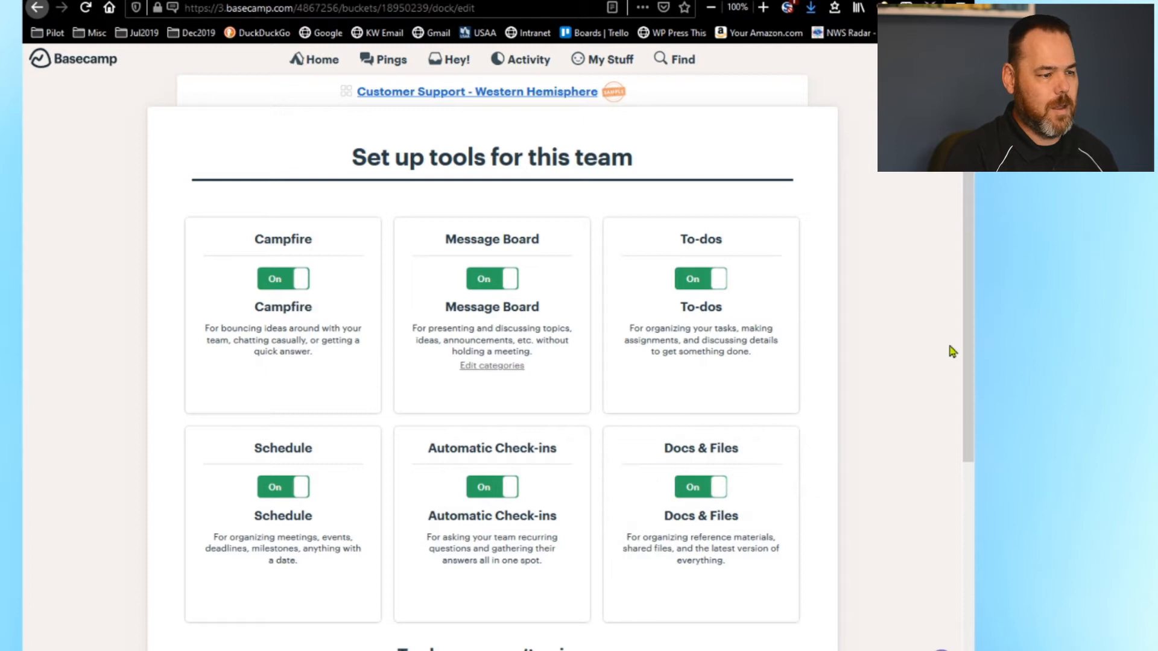
- Enable the Email Forwards tool for the team and return to the team page
{"action": "left_click_drag", "start_coordinate": [968, 313], "coordinate": [964, 491]}
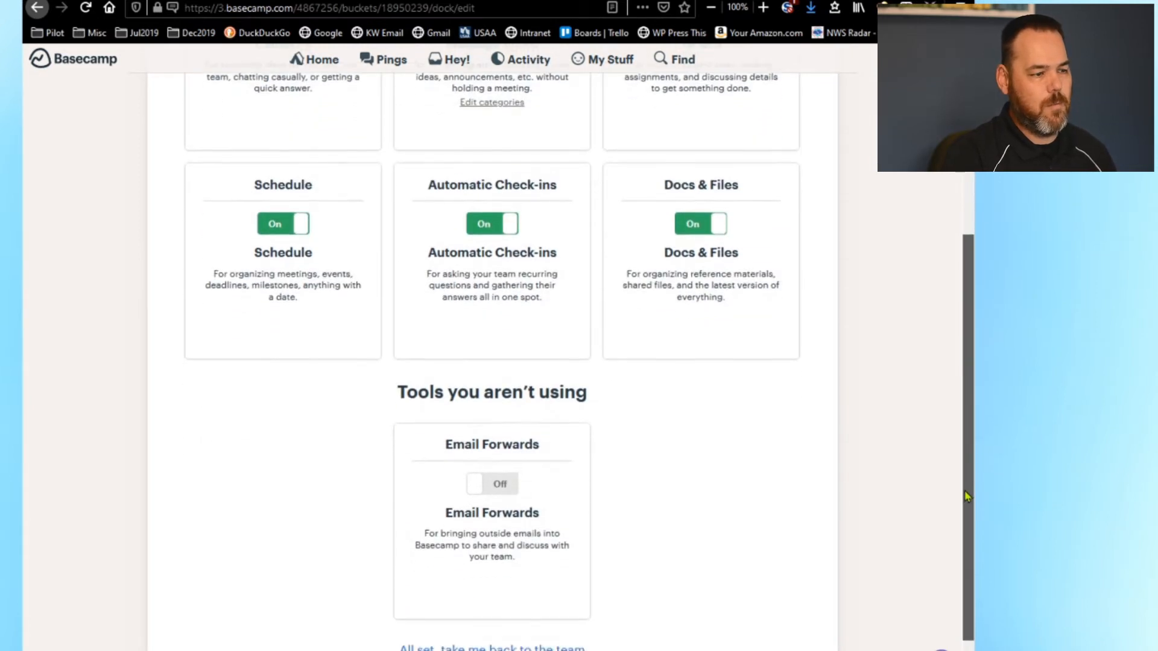
{"action": "left_click", "coordinate": [496, 490]}
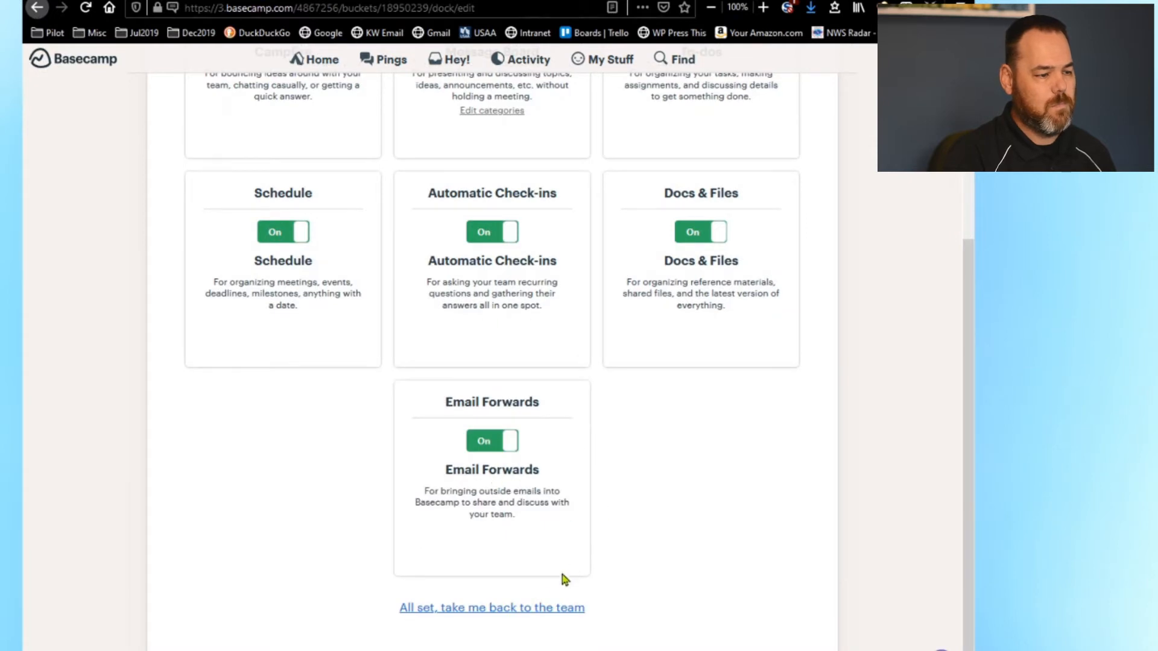
{"action": "left_click", "coordinate": [529, 609]}
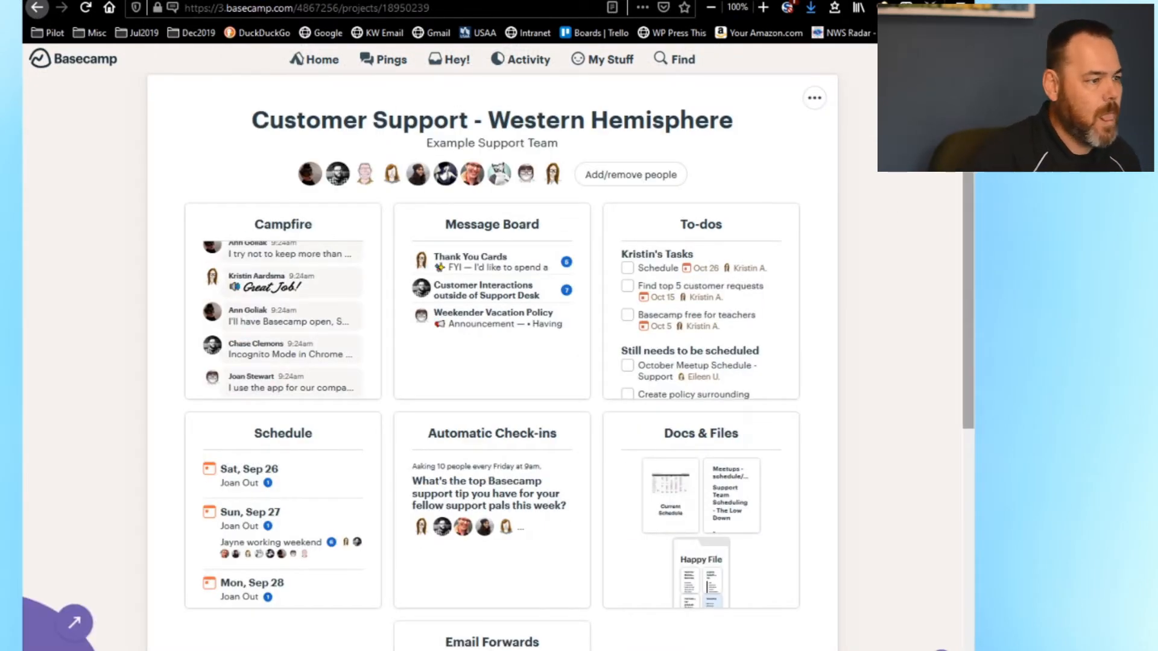
- Open the team's Campfire chat and post the message "Hi"
{"action": "left_click", "coordinate": [299, 230]}
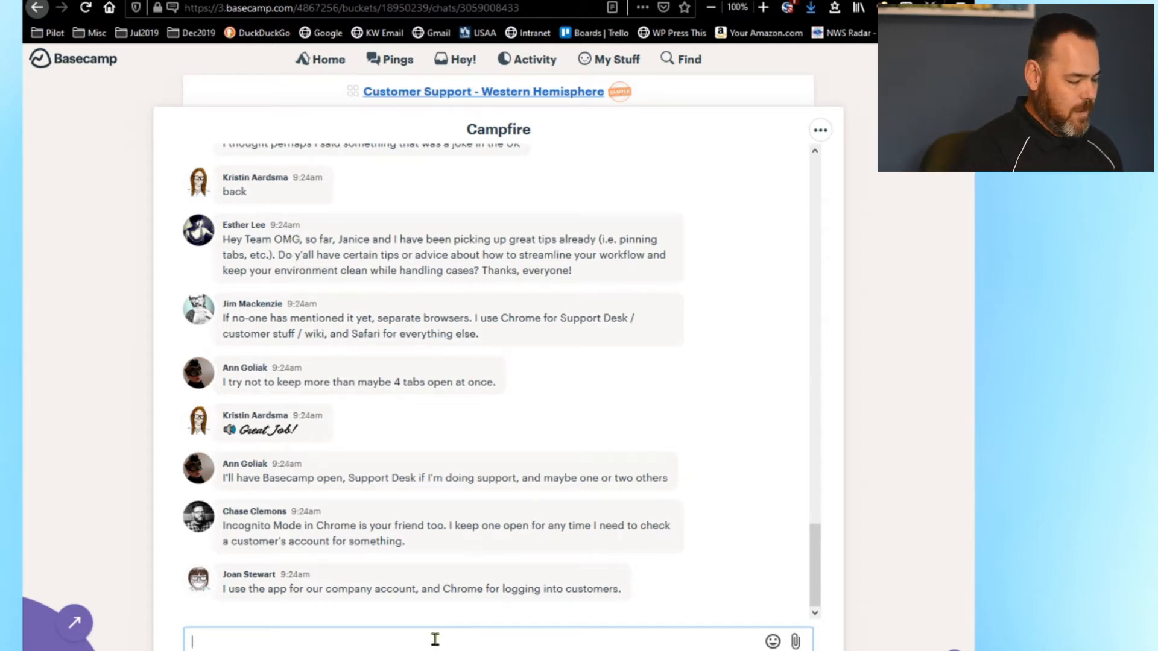
{"action": "type", "text": "Hi"}
{"action": "key", "text": "Return"}
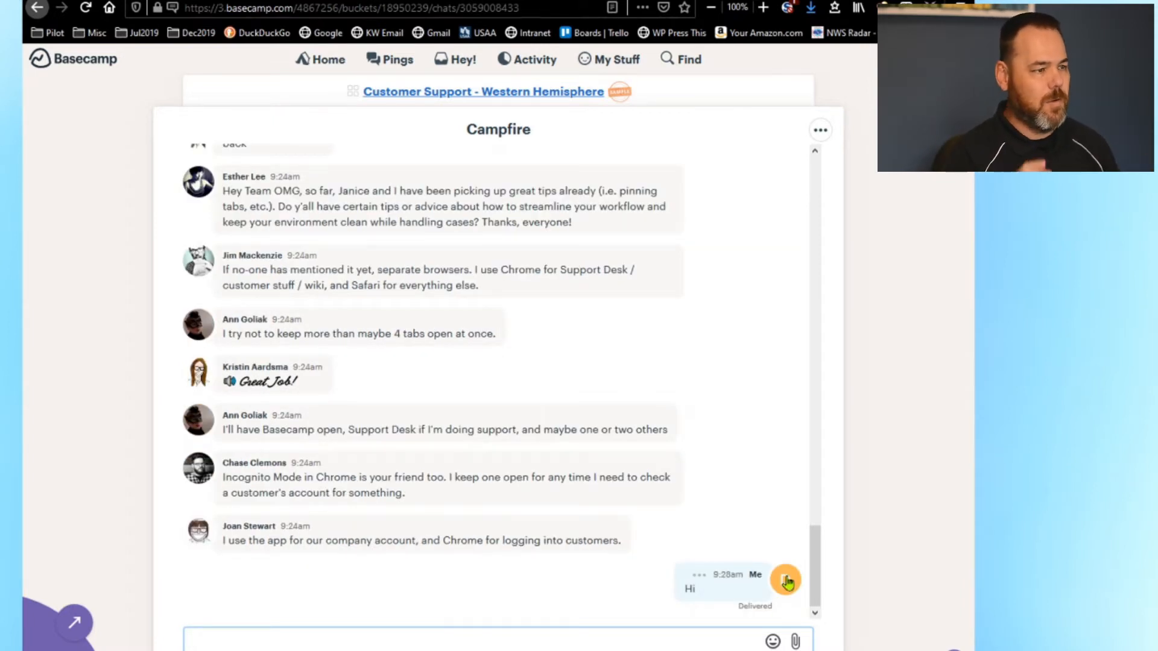
{"action": "mouse_move", "coordinate": [787, 582]}
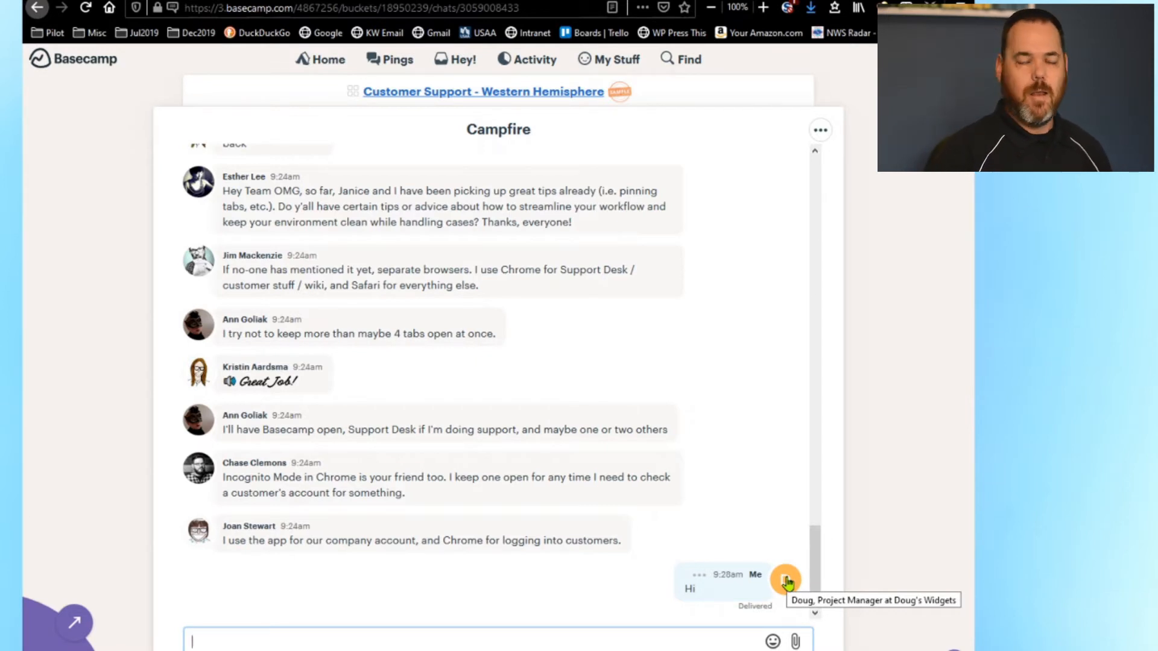
- Post the rising chart emoji in the Campfire chat and return to the team page
{"action": "left_click", "coordinate": [774, 642]}
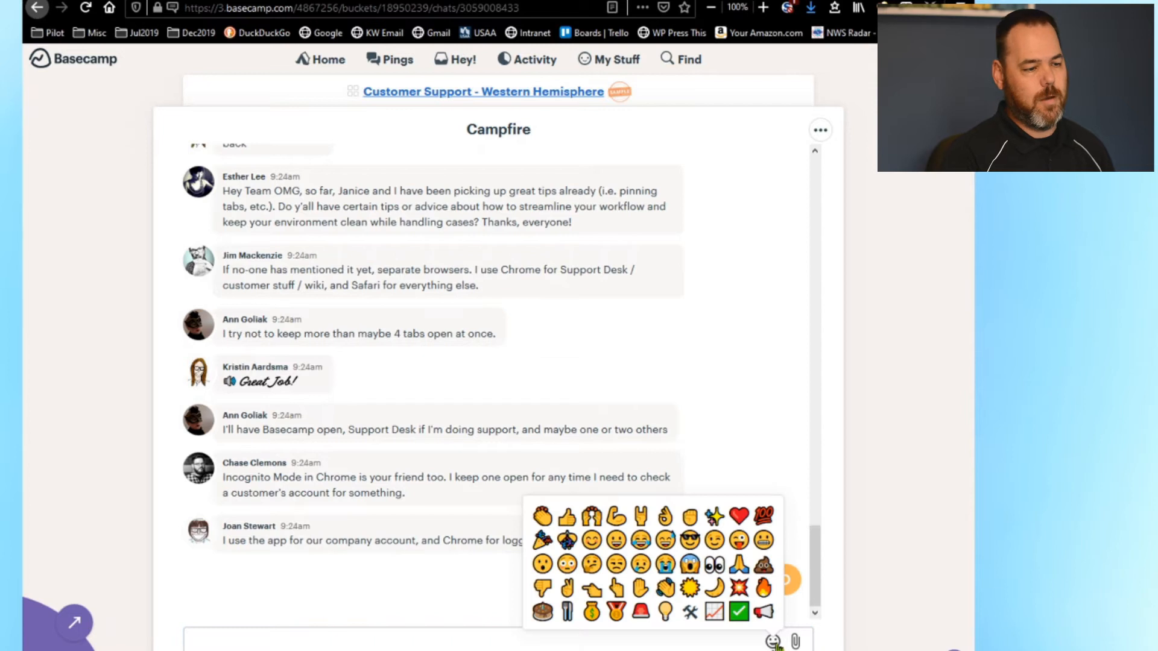
{"action": "left_click", "coordinate": [717, 613]}
{"action": "key", "text": "Return"}
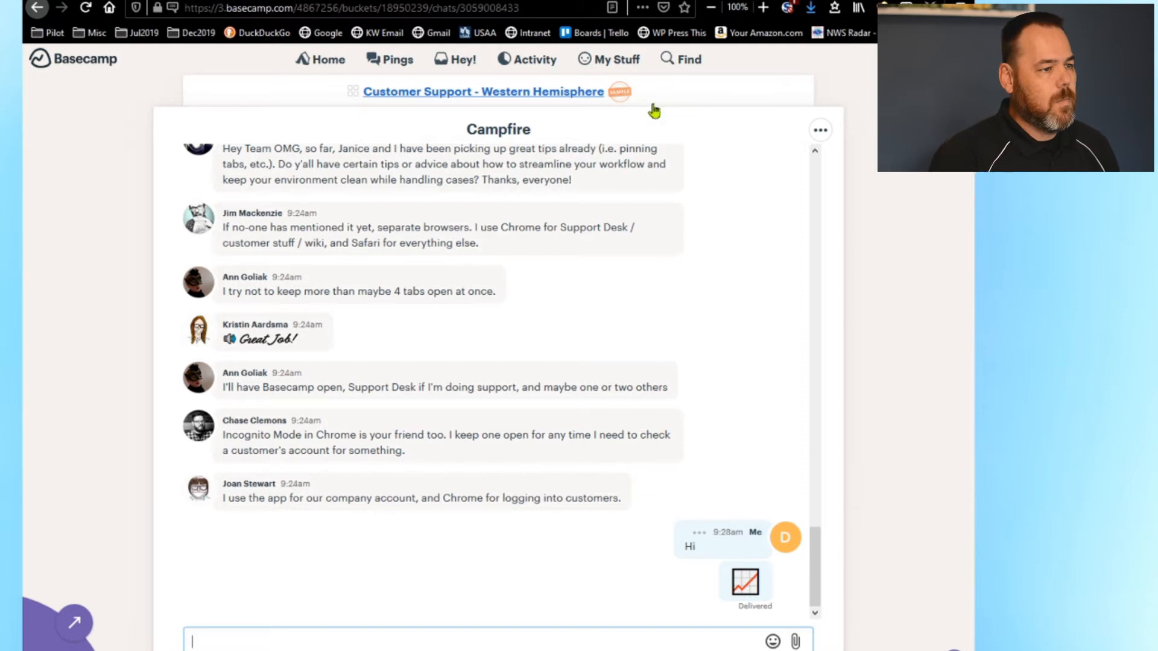
{"action": "left_click", "coordinate": [556, 92]}
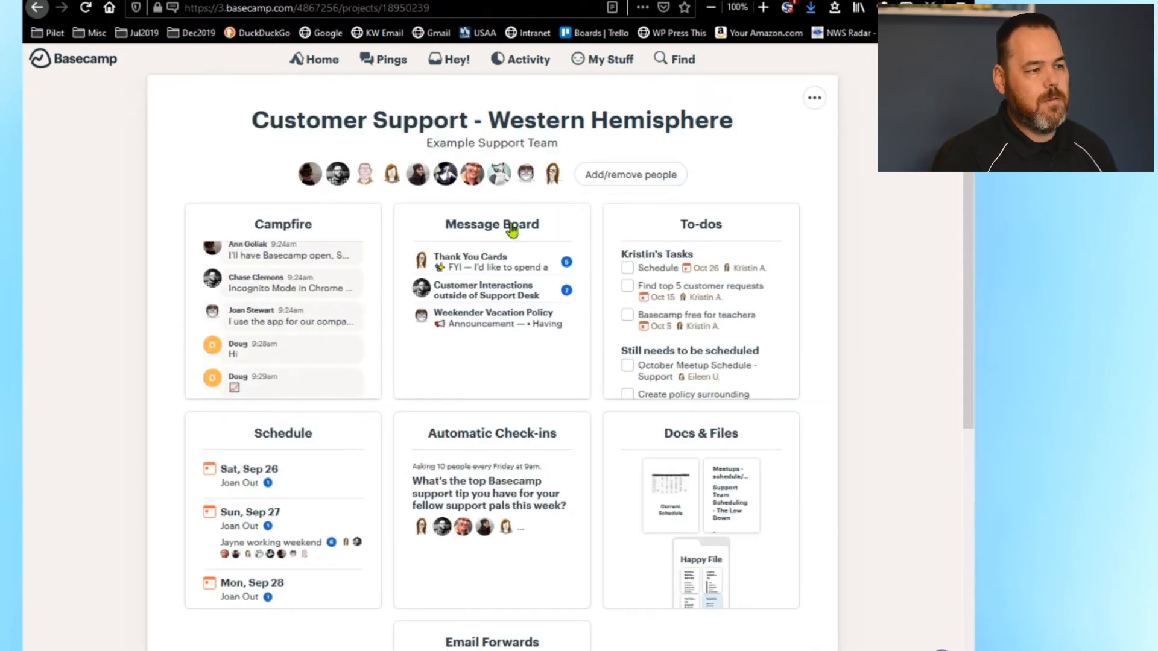
- Start a new message on the team's Message Board in the Announcement category, titled "New Software App Release"
{"action": "left_click", "coordinate": [511, 228]}
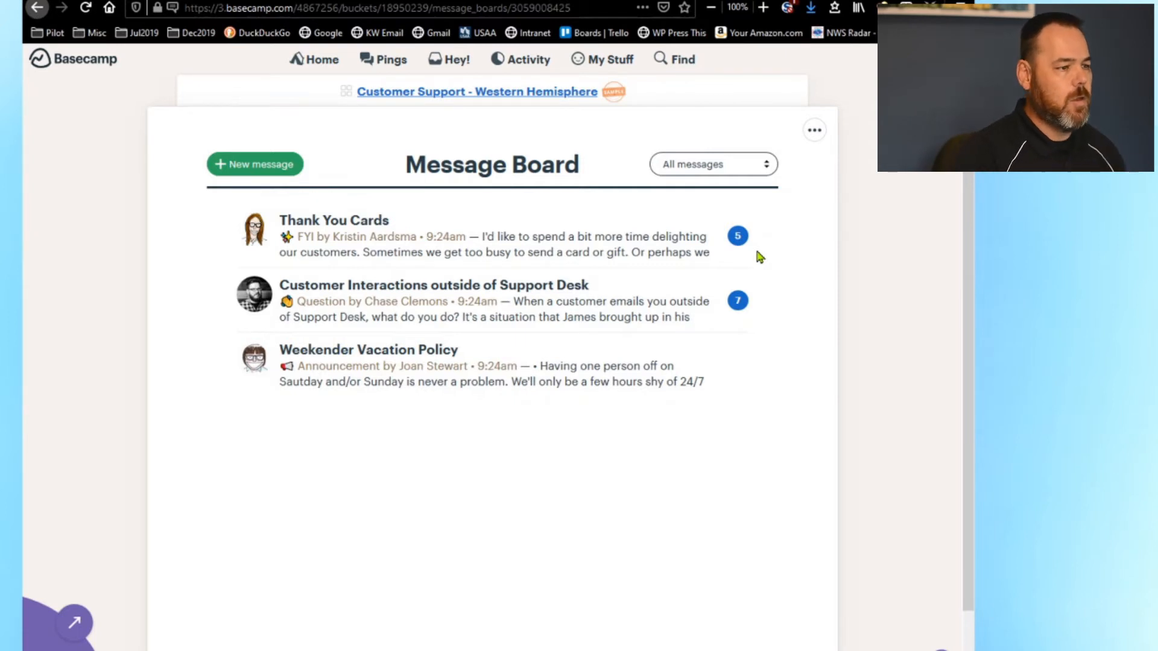
{"action": "left_click", "coordinate": [273, 172]}
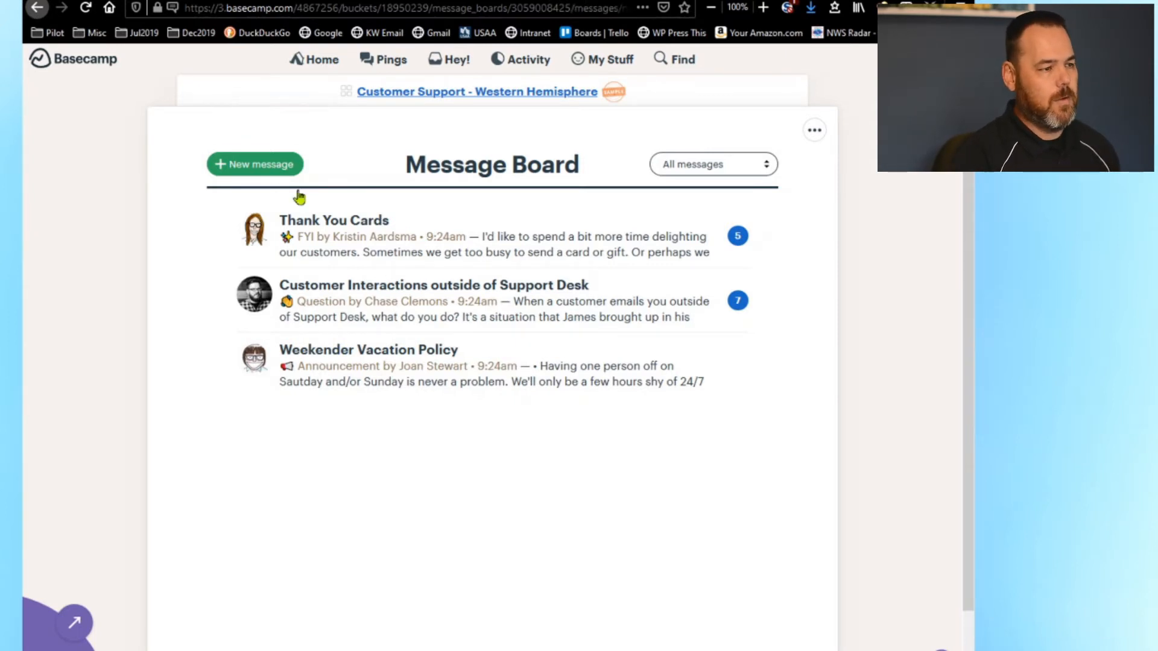
{"action": "left_click", "coordinate": [359, 164]}
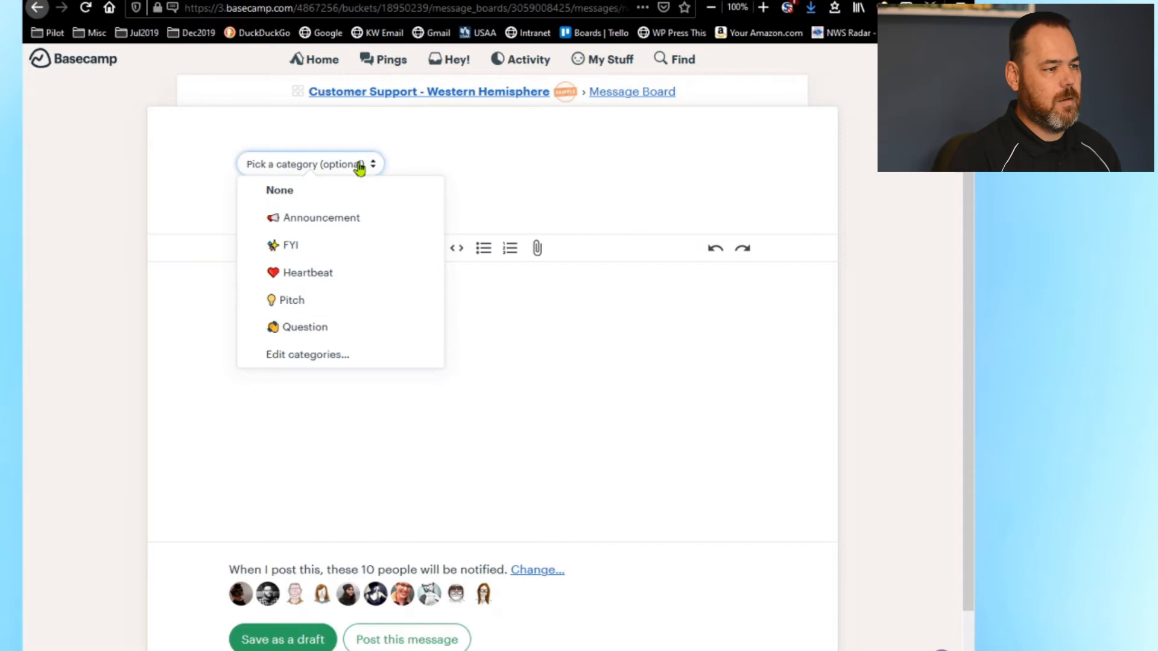
{"action": "left_click", "coordinate": [319, 217]}
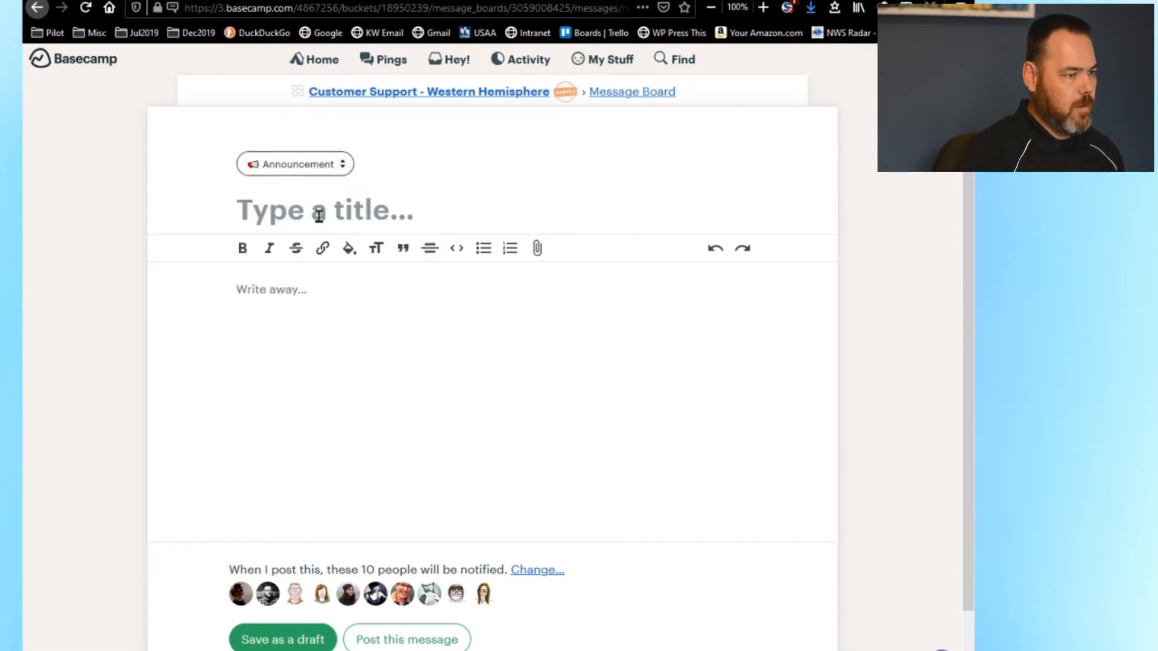
{"action": "type", "text": "New Soft"}
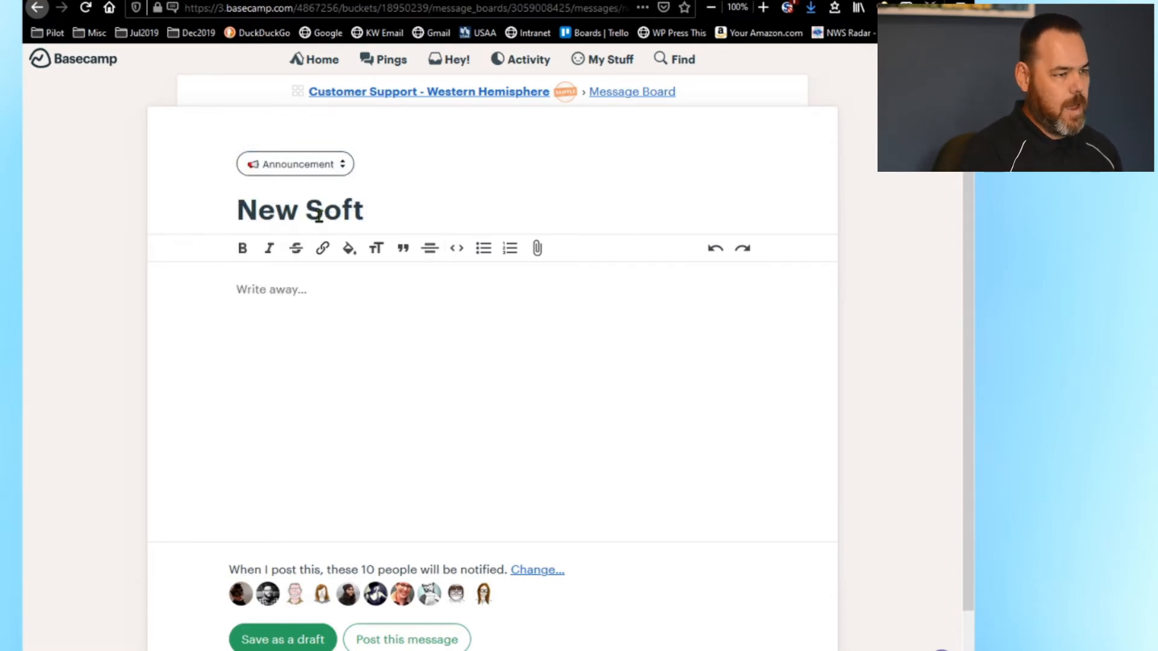
{"action": "type", "text": "ware App "}
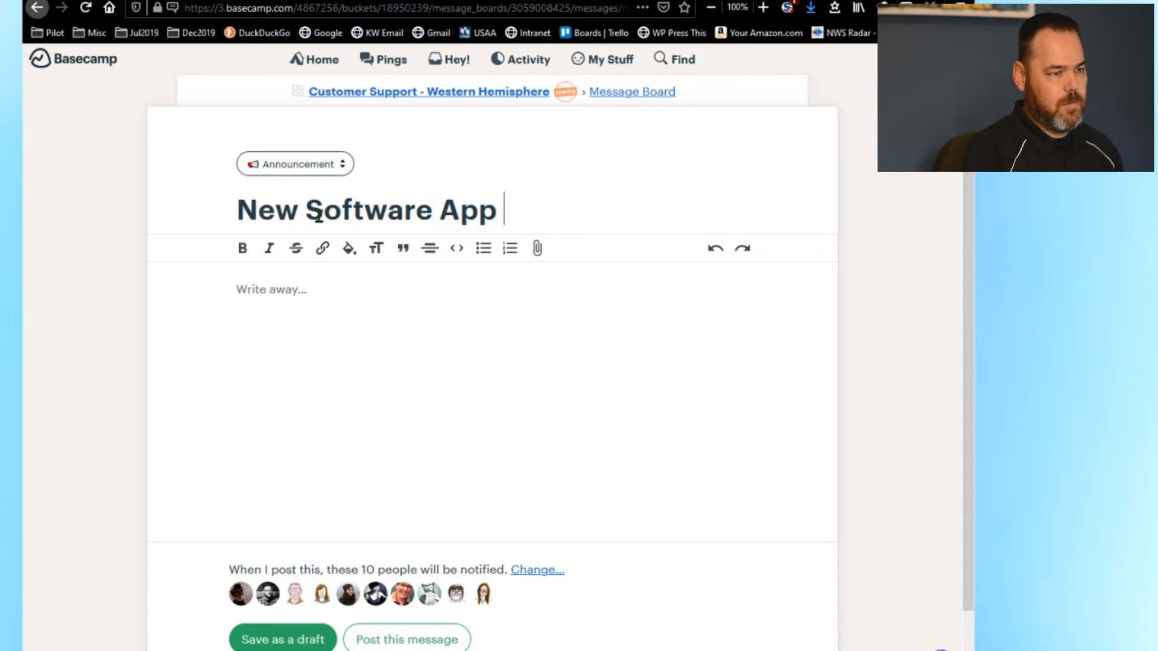
{"action": "type", "text": "Release"}
{"action": "key", "text": "Tab"}
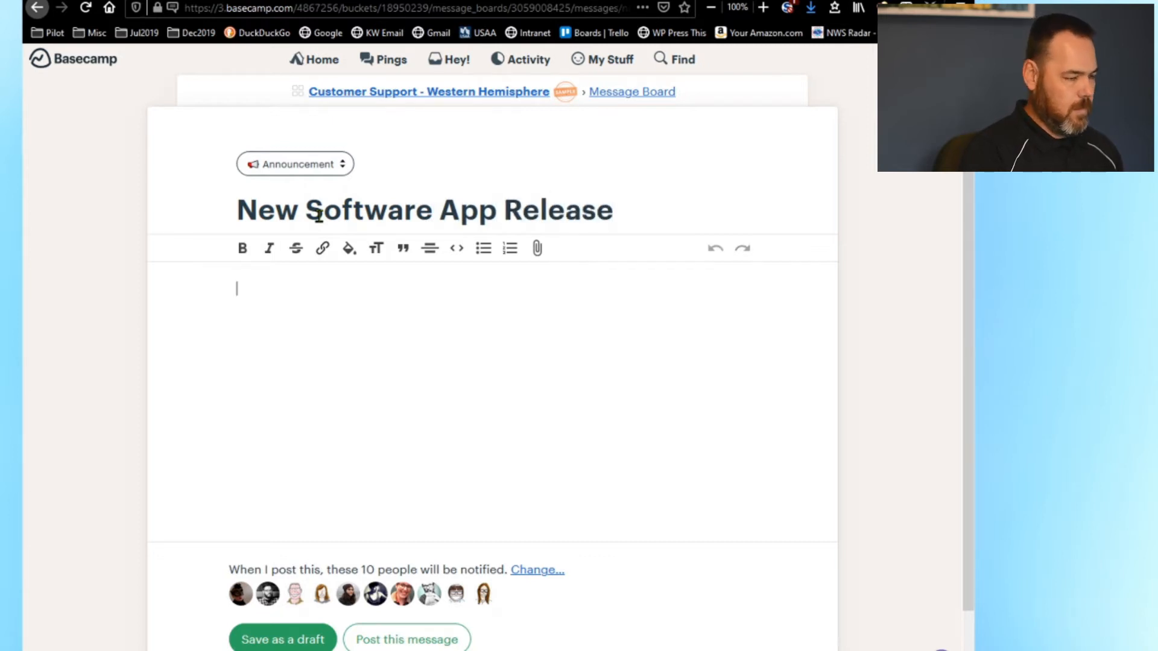
- Write "Releasing new app version 2.3.2 at end of year." as the message body and post the announcement
{"action": "type", "text": "Releasing"}
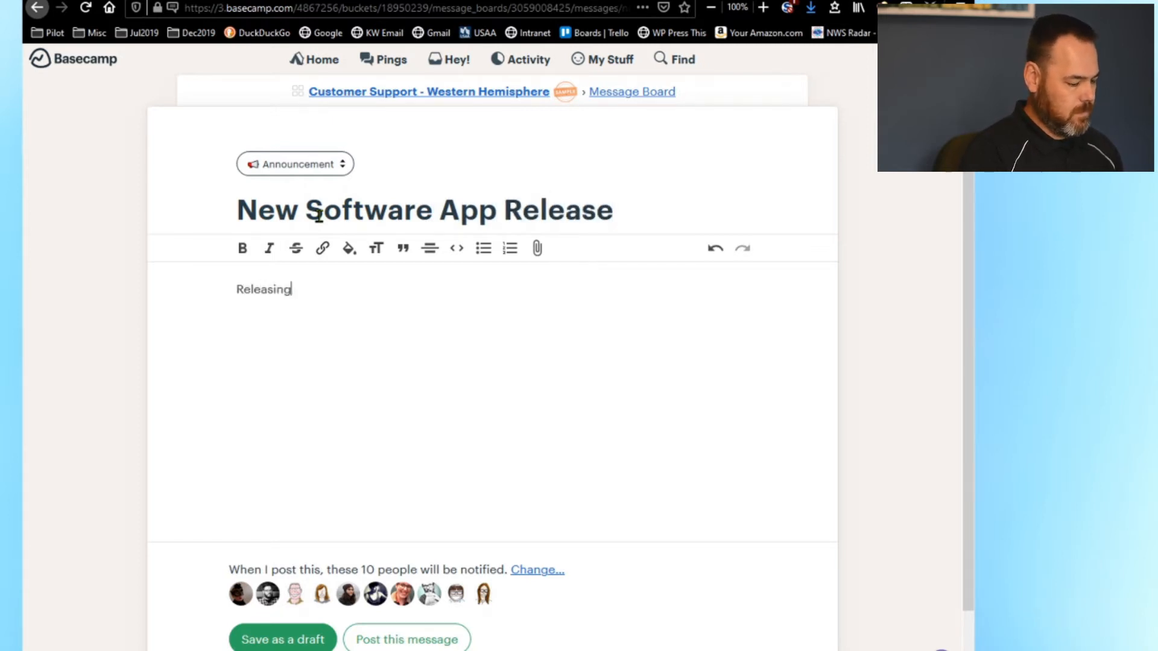
{"action": "type", "text": " new app"}
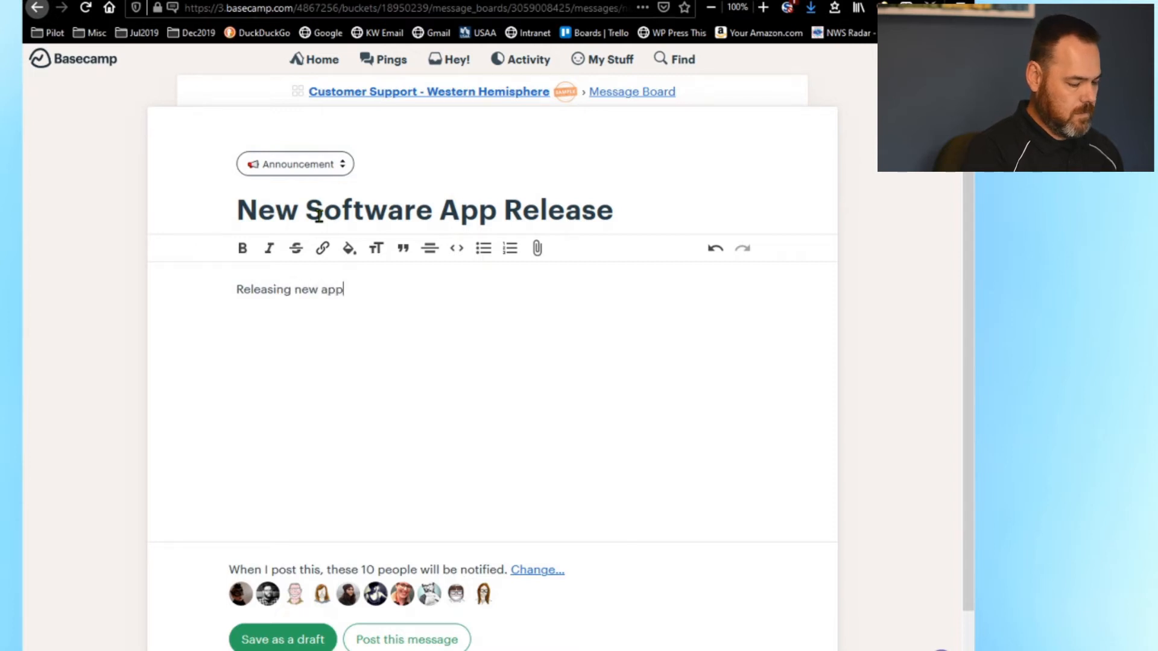
{"action": "type", "text": " version 2.3.2"}
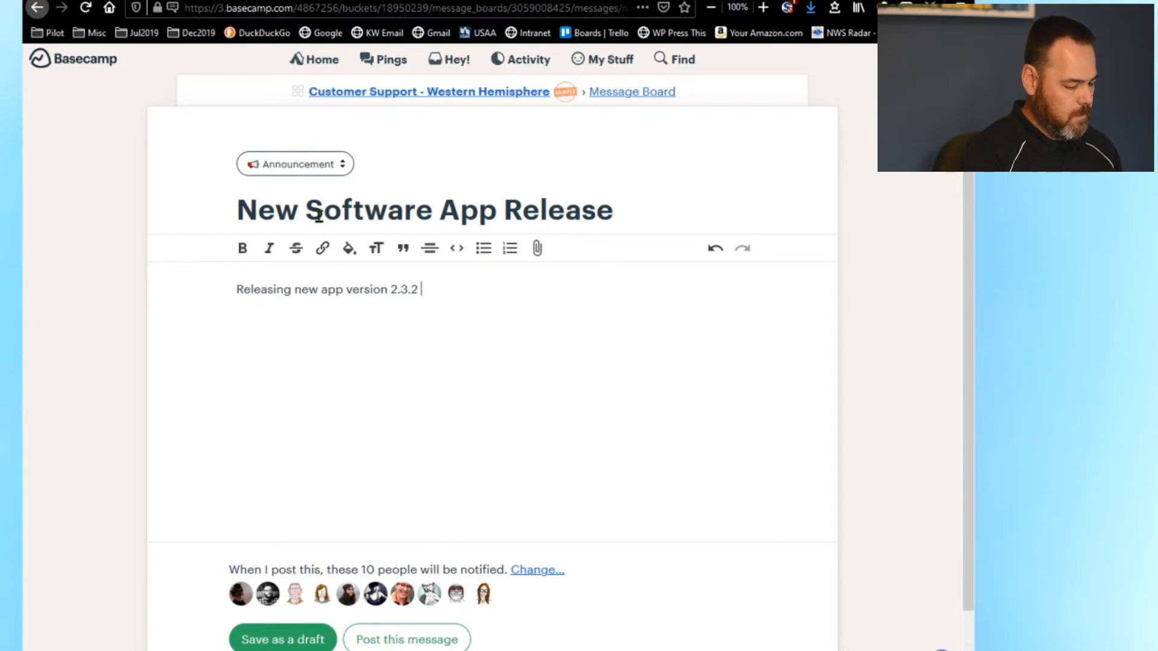
{"action": "type", "text": " at end "}
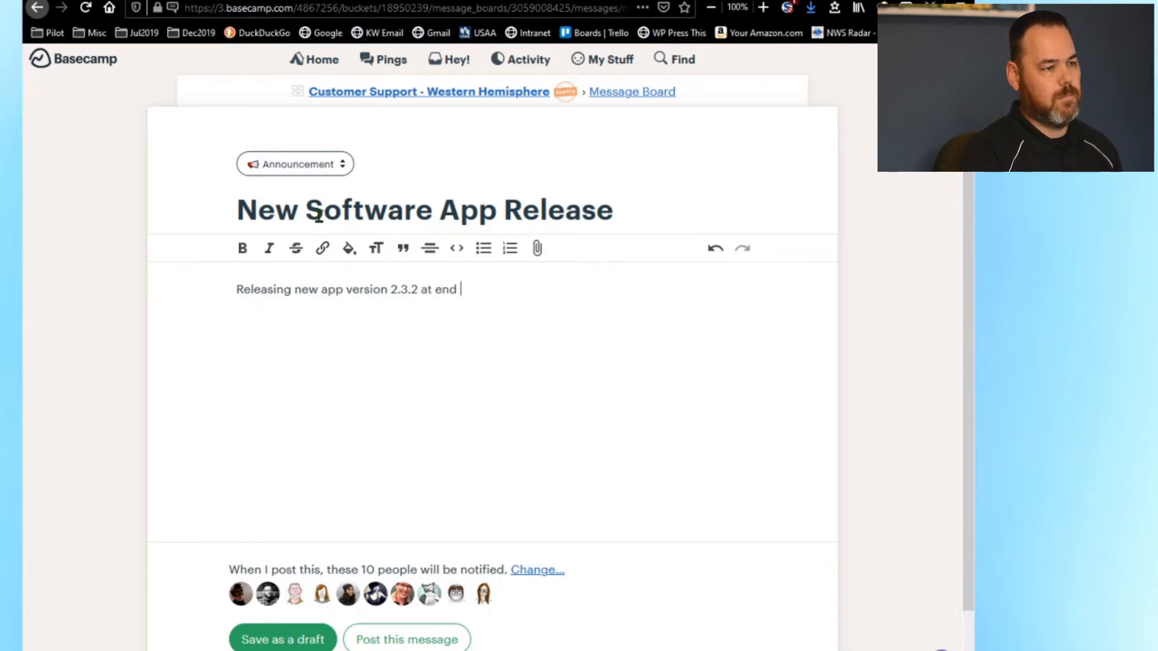
{"action": "type", "text": "of y"}
{"action": "key", "text": "BackSpace"}
{"action": "type", "text": "f year"}
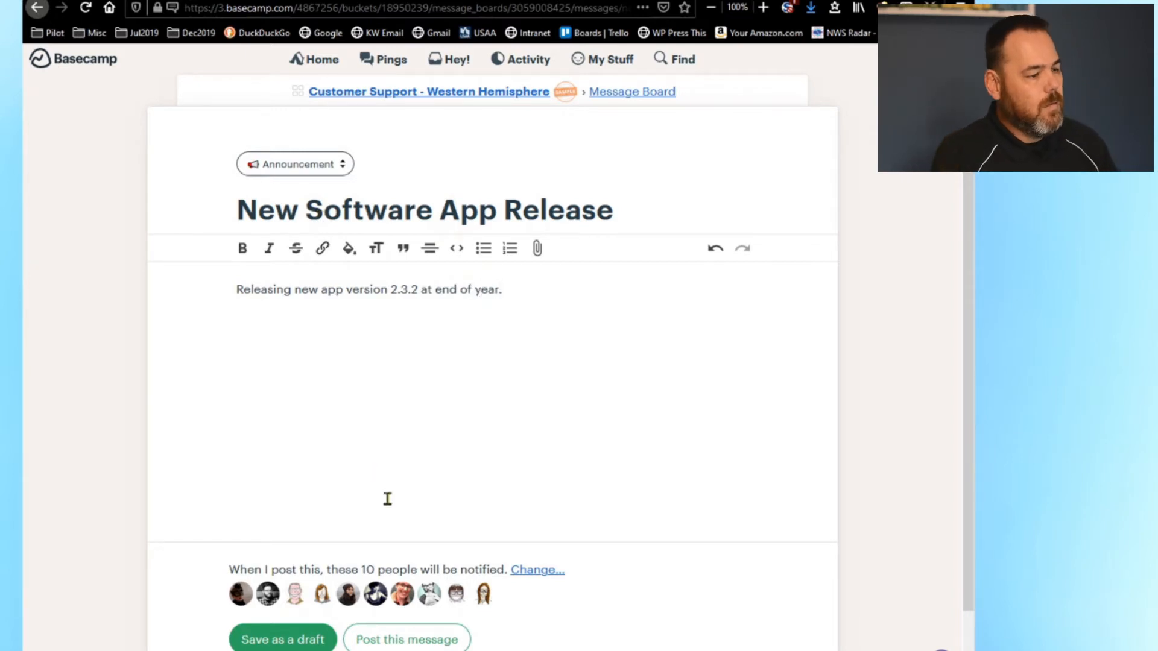
{"action": "left_click", "coordinate": [395, 641]}
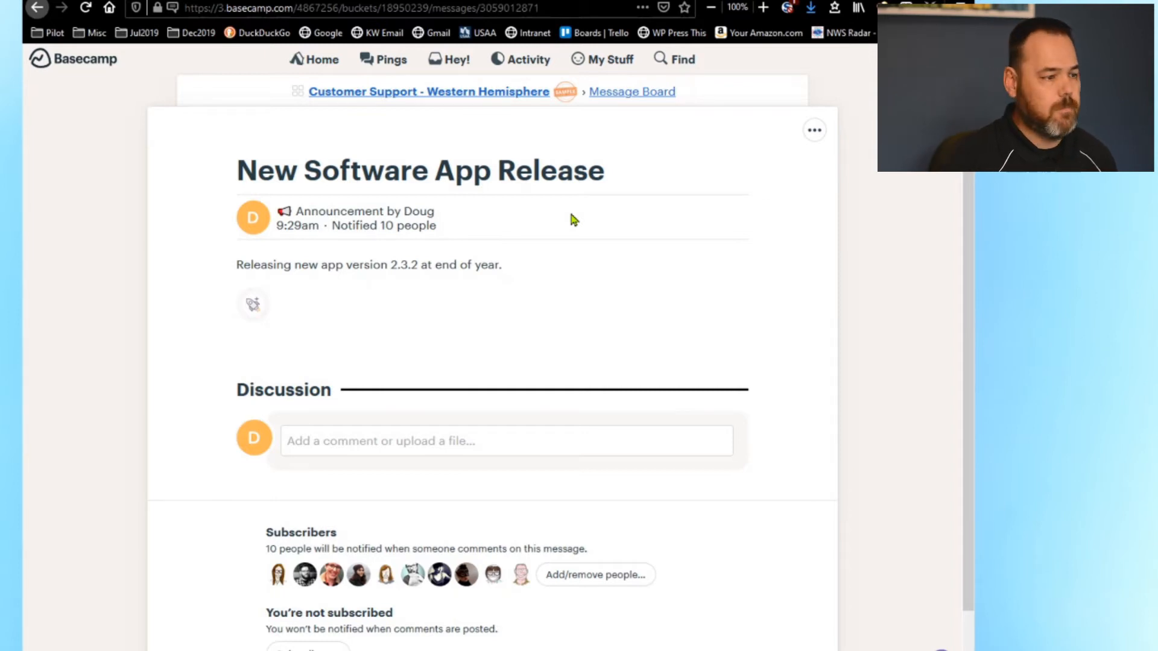
- Read the "Thank You Cards" message and its comments from the Message Board, then return to the team page
{"action": "left_click", "coordinate": [629, 93]}
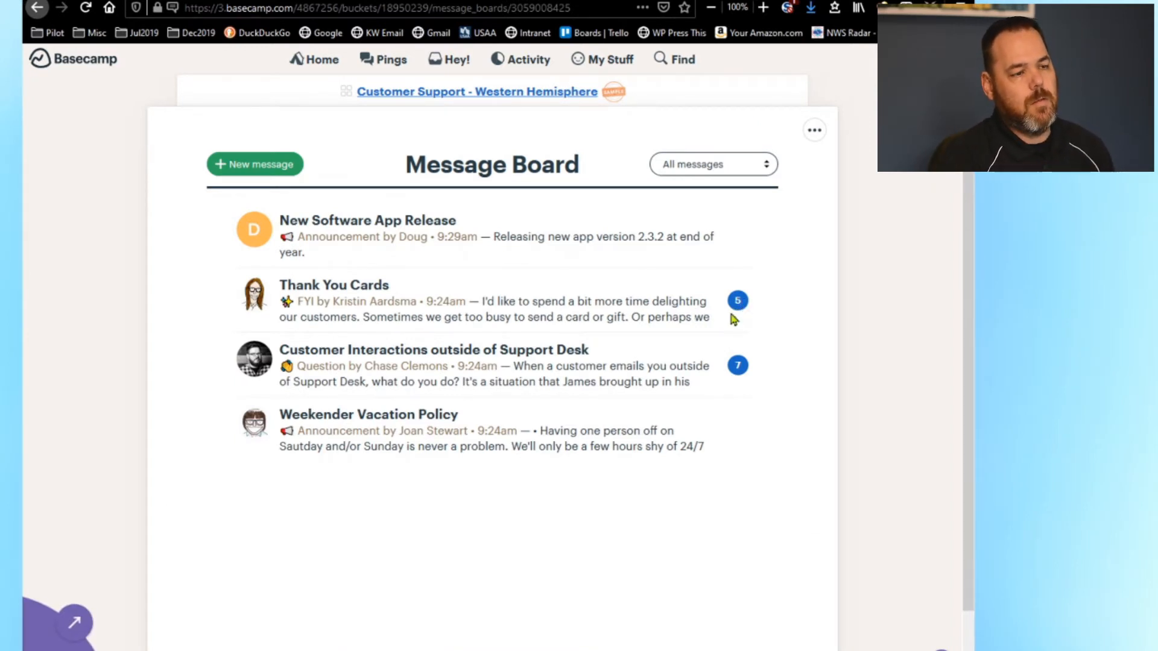
{"action": "left_click", "coordinate": [667, 306]}
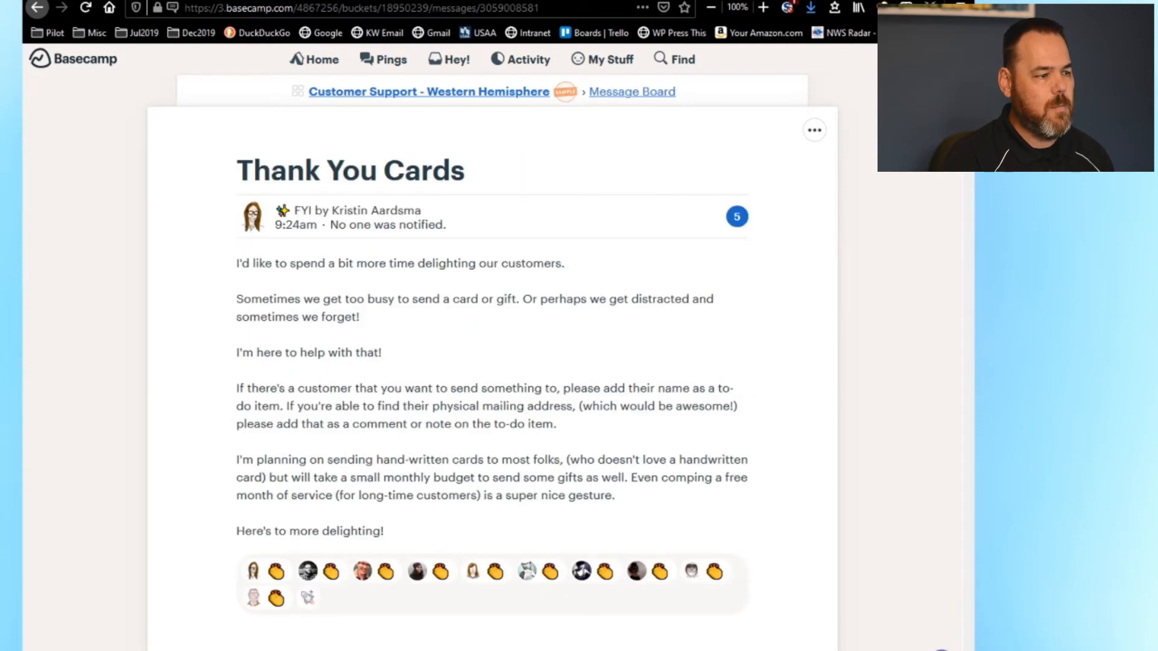
{"action": "scroll", "coordinate": [962, 204], "scroll_direction": "down", "scroll_amount": 9}
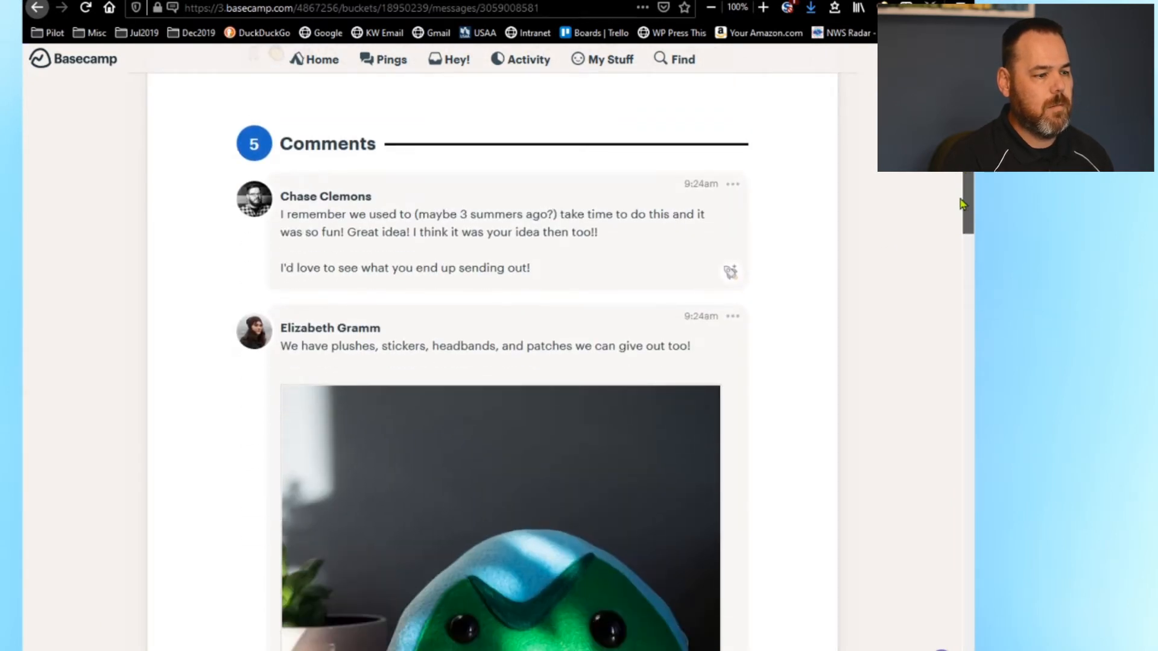
{"action": "scroll", "coordinate": [962, 204], "scroll_direction": "down", "scroll_amount": 2}
{"action": "left_click_drag", "start_coordinate": [962, 214], "coordinate": [934, 97]}
{"action": "left_click", "coordinate": [611, 93]}
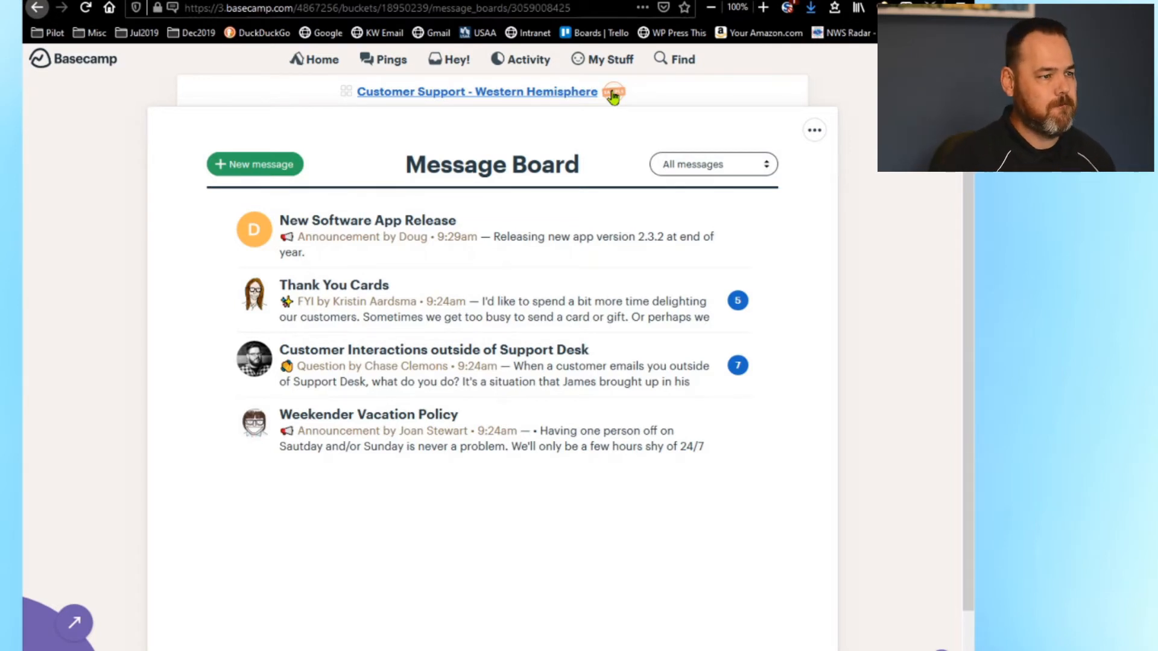
{"action": "left_click", "coordinate": [553, 95]}
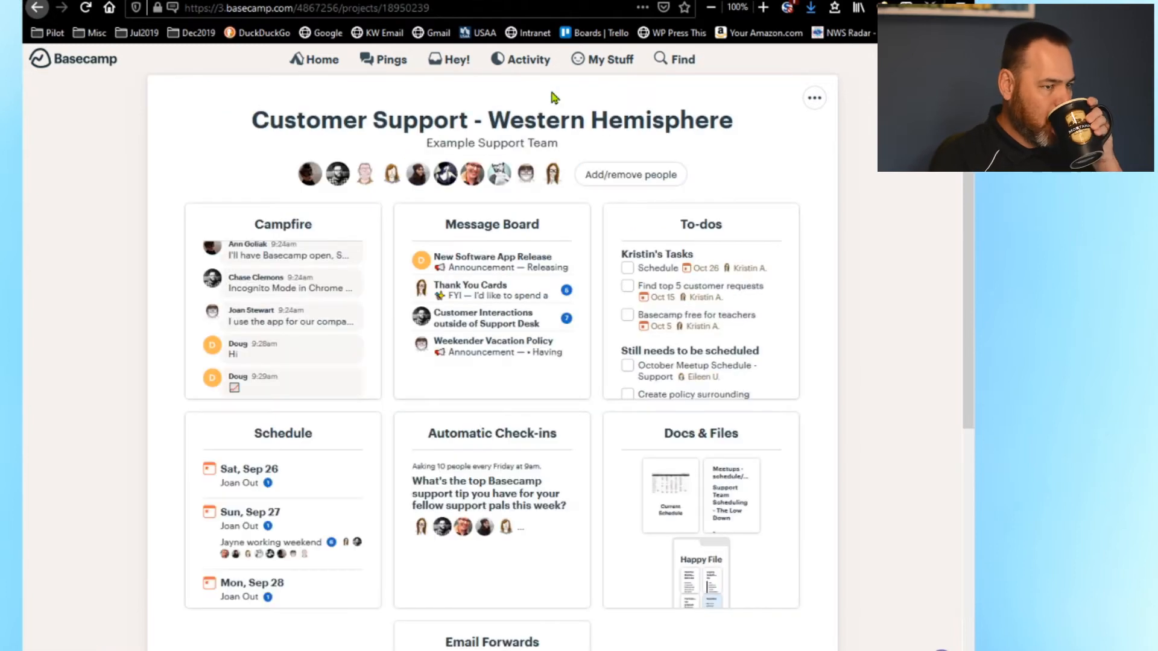
- Open the team's To-dos and start a new list titled with the account owner's first name in possessive form plus "List"
{"action": "left_click", "coordinate": [698, 226]}
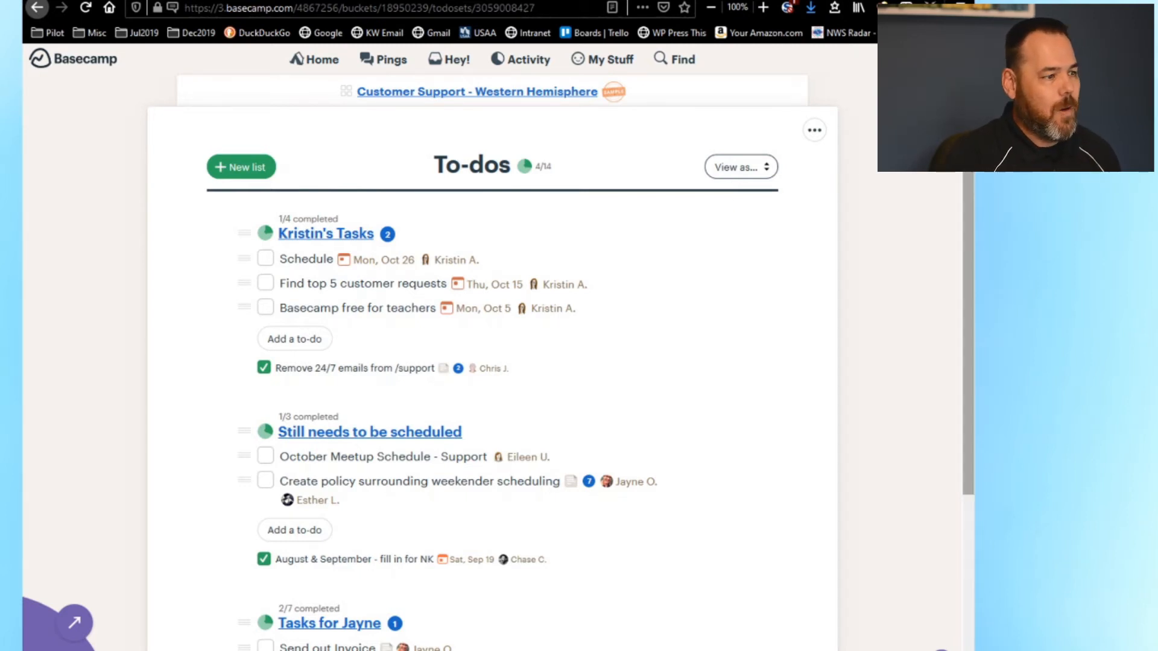
{"action": "scroll", "coordinate": [653, 181], "scroll_direction": "down", "scroll_amount": 3}
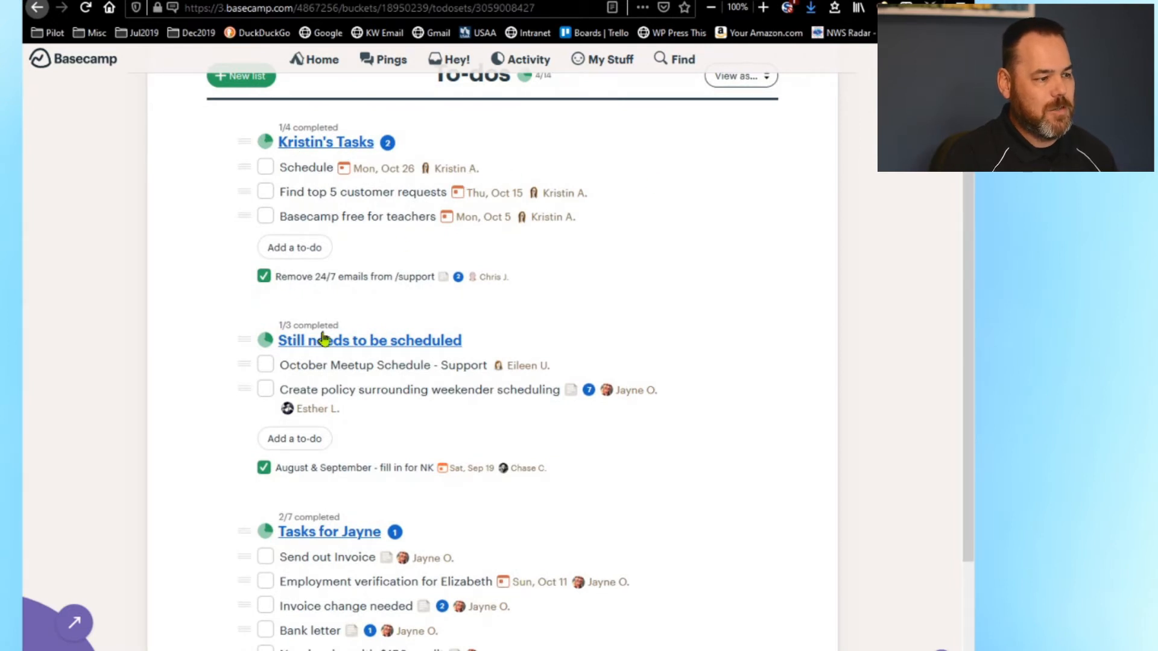
{"action": "left_click_drag", "start_coordinate": [971, 334], "coordinate": [966, 448]}
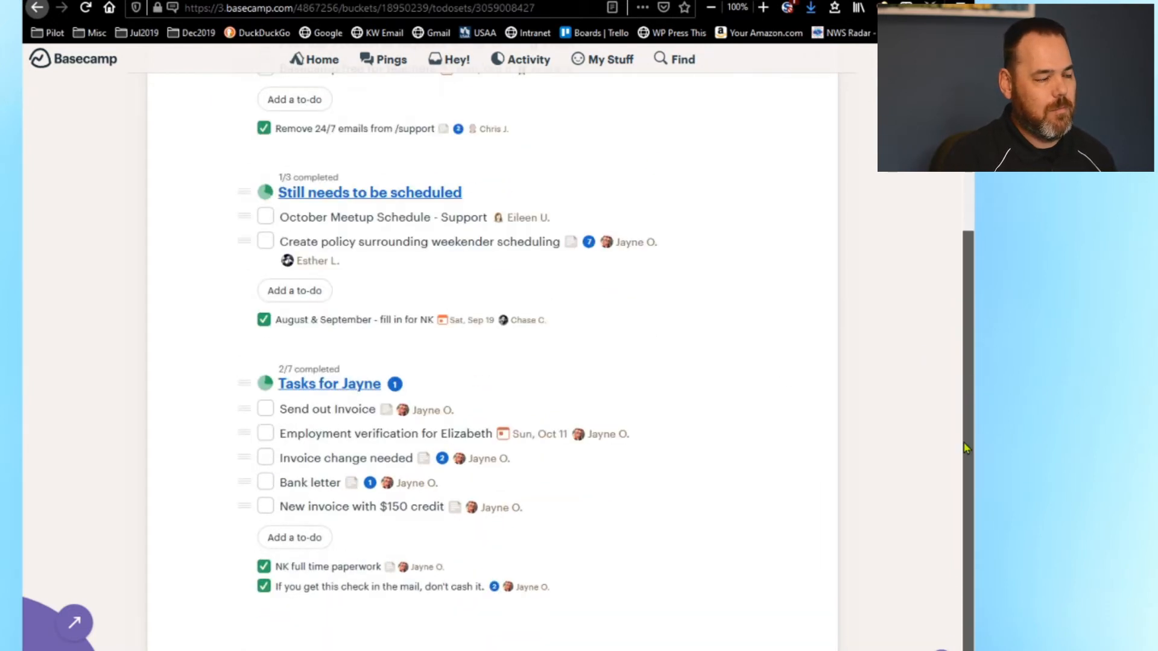
{"action": "scroll", "coordinate": [964, 468], "scroll_direction": "up", "scroll_amount": 5}
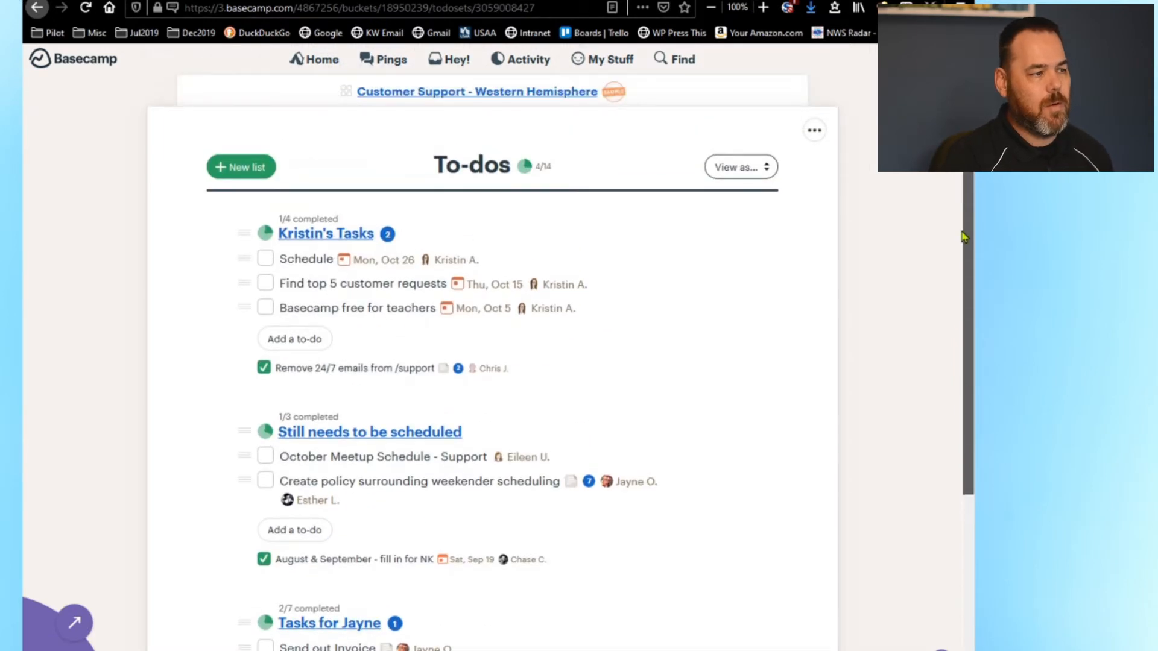
{"action": "left_click", "coordinate": [255, 174]}
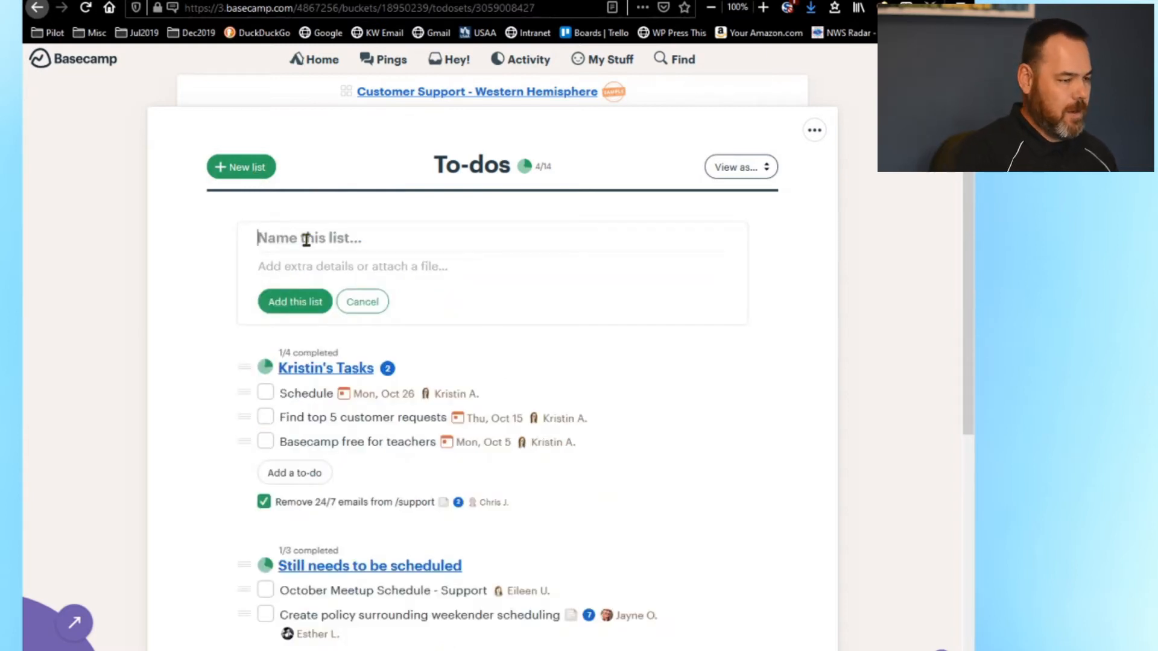
{"action": "type", "text": "Doug L"}
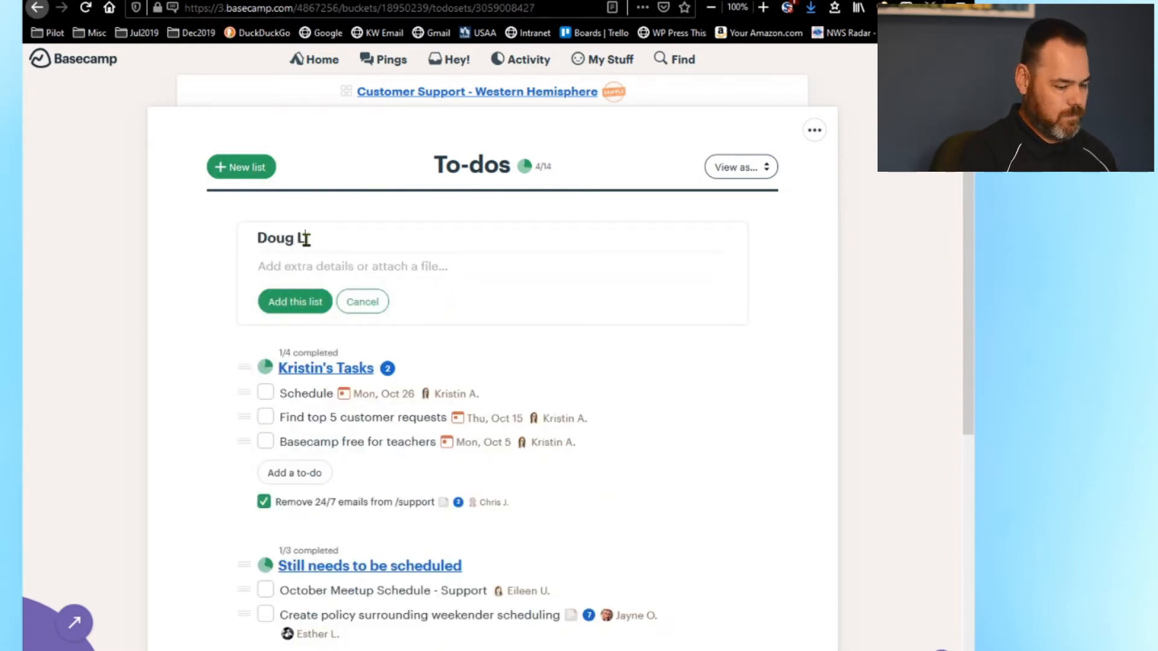
{"action": "key", "text": "BackSpace"}
{"action": "key", "text": "BackSpace"}
{"action": "type", "text": "'s"}
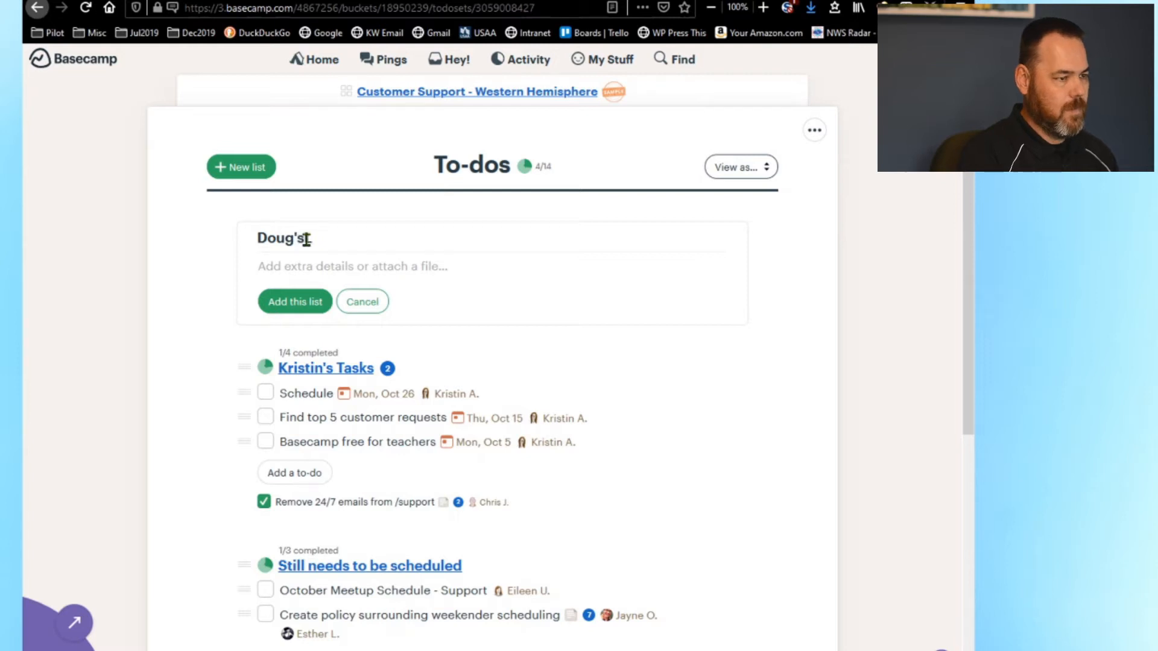
{"action": "type", "text": "L"}
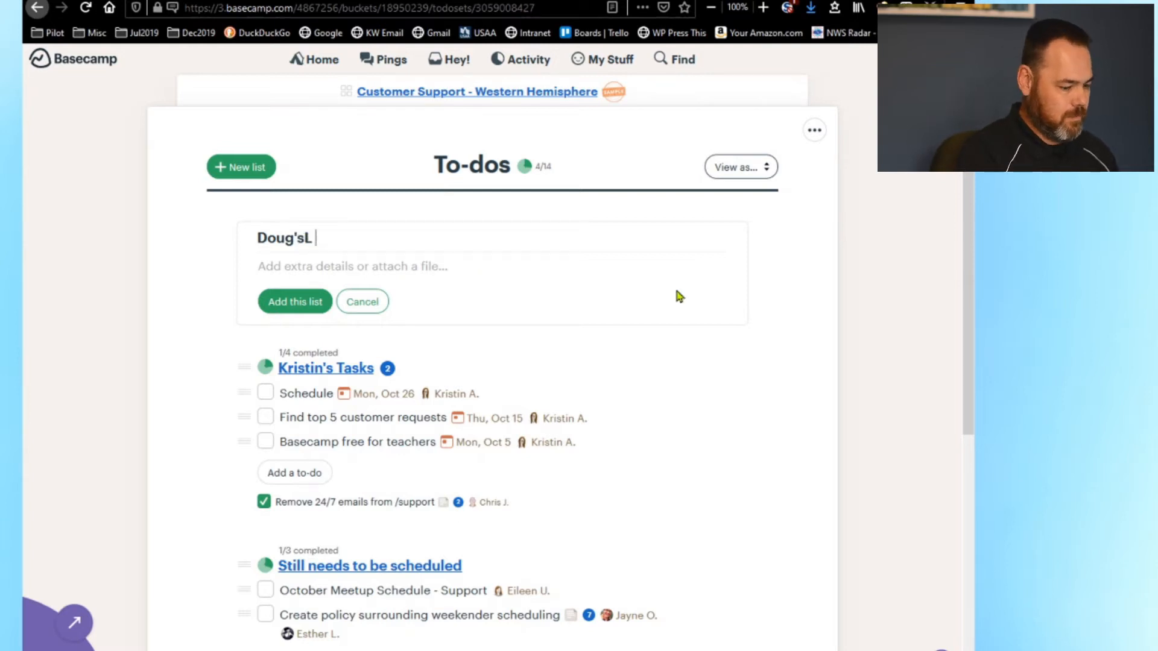
{"action": "key", "text": "BackSpace"}
{"action": "key", "text": "BackSpace"}
{"action": "type", "text": "List"}
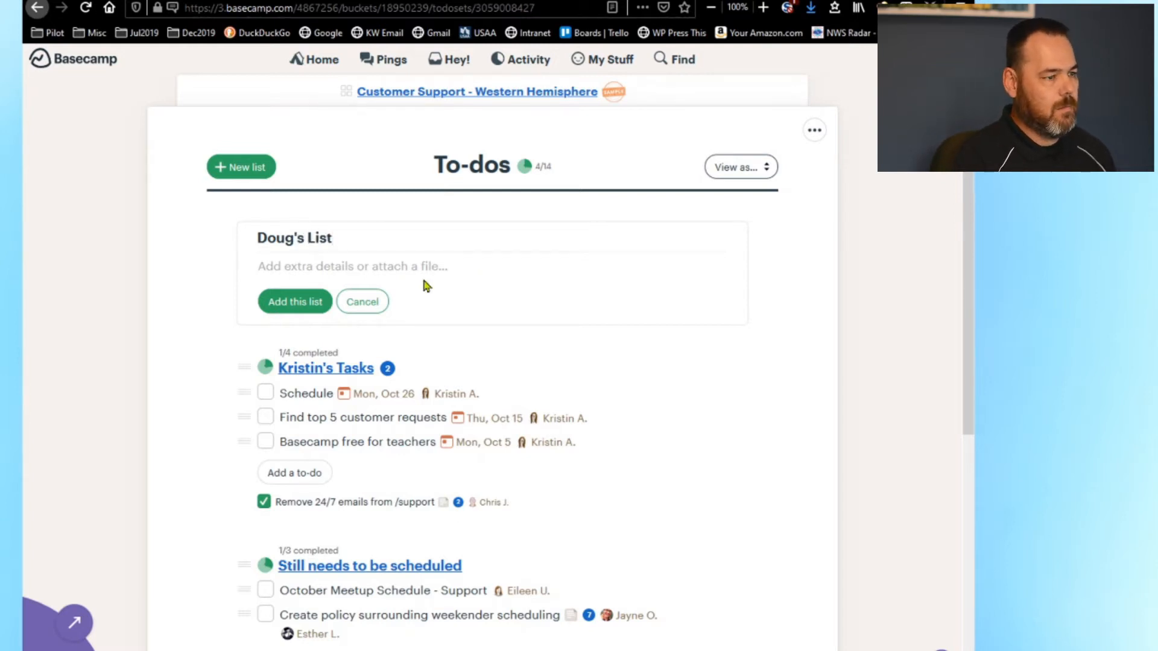
- Give the new list the description "Only My Items" and add it to the team's To-dos
{"action": "left_click", "coordinate": [367, 270]}
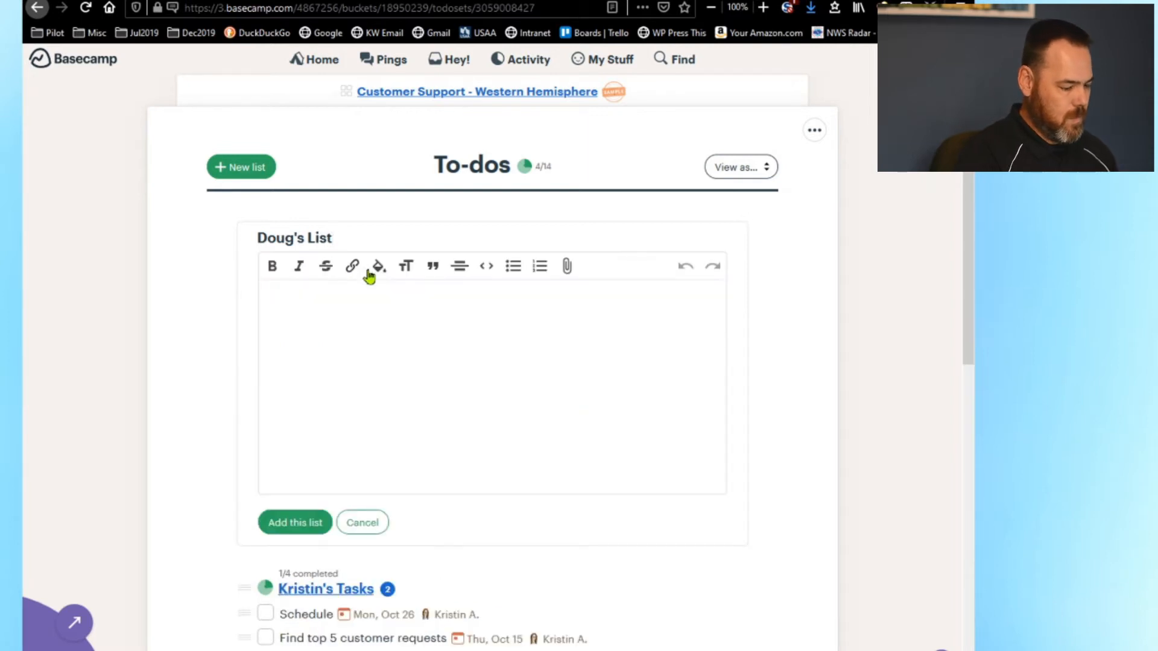
{"action": "type", "text": "Only My Items"}
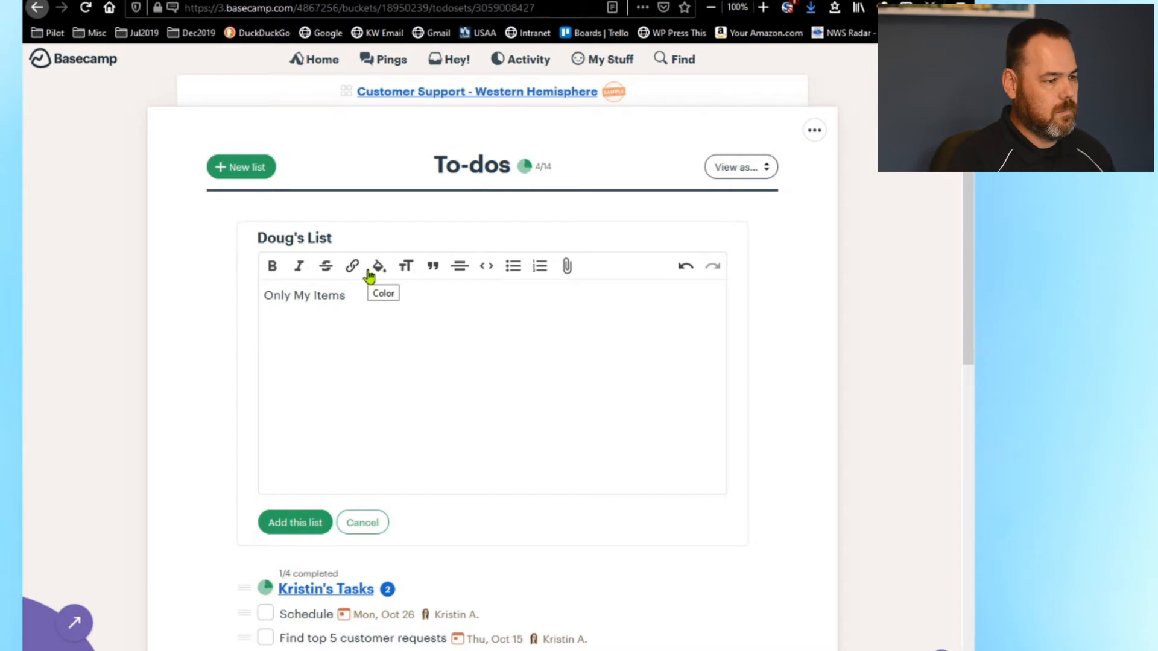
{"action": "left_click", "coordinate": [293, 522]}
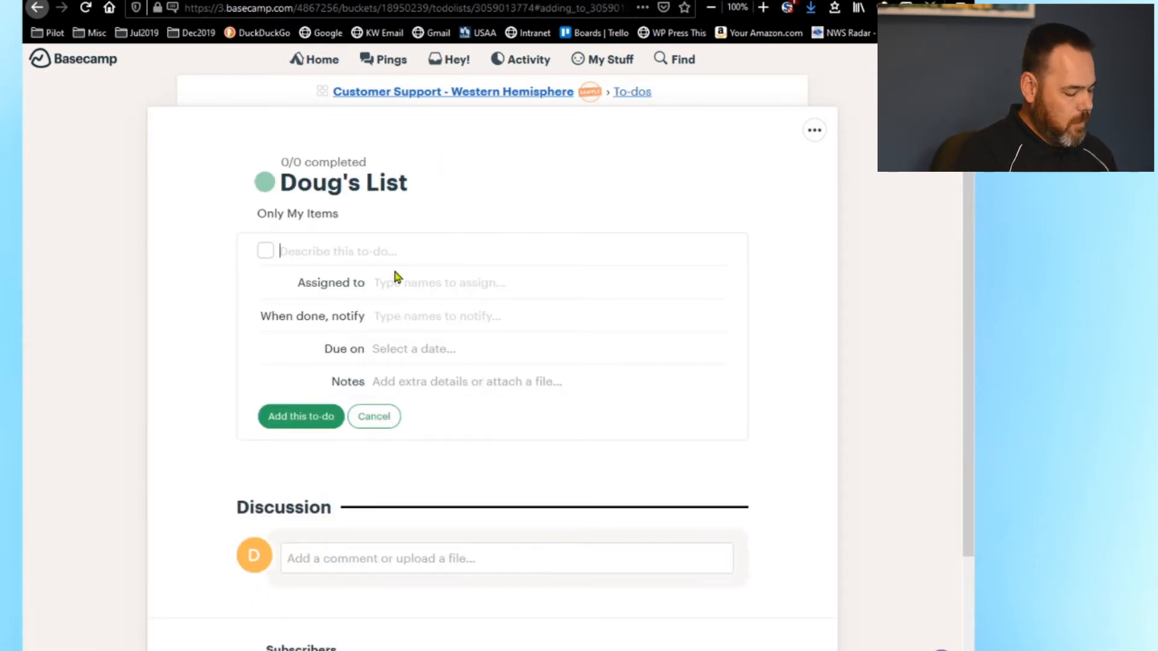
- Add the to-dos "Make Coffeee" and "Check Email" to the new list
{"action": "type", "text": "Make Co"}
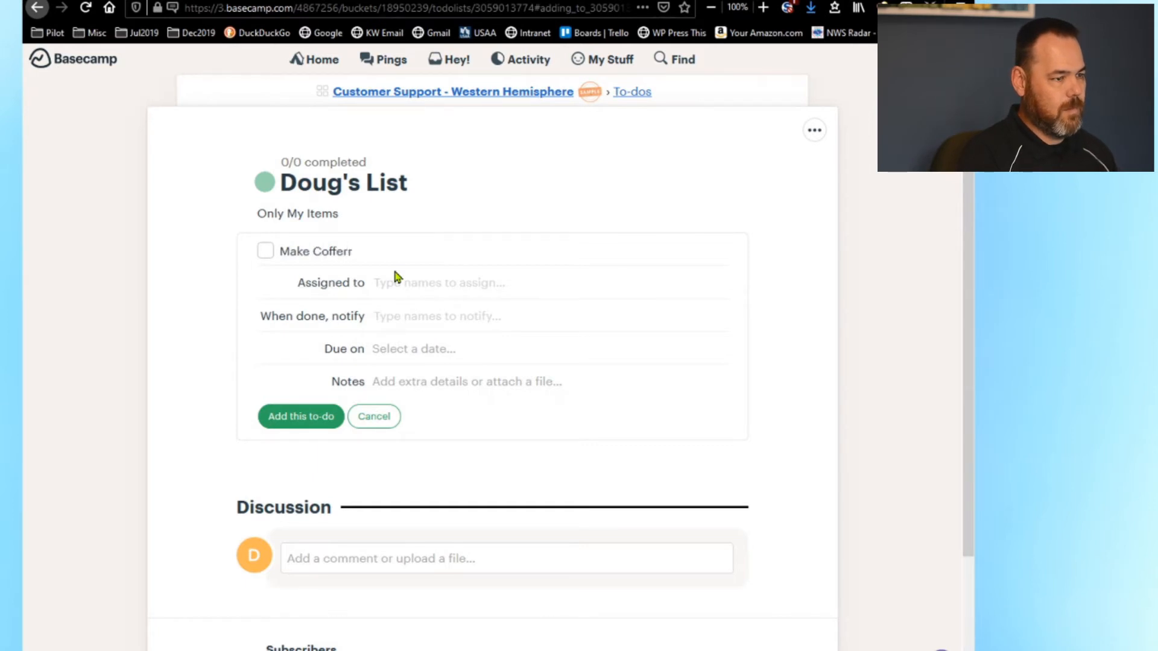
{"action": "type", "text": "ffeee"}
{"action": "key", "text": "Return"}
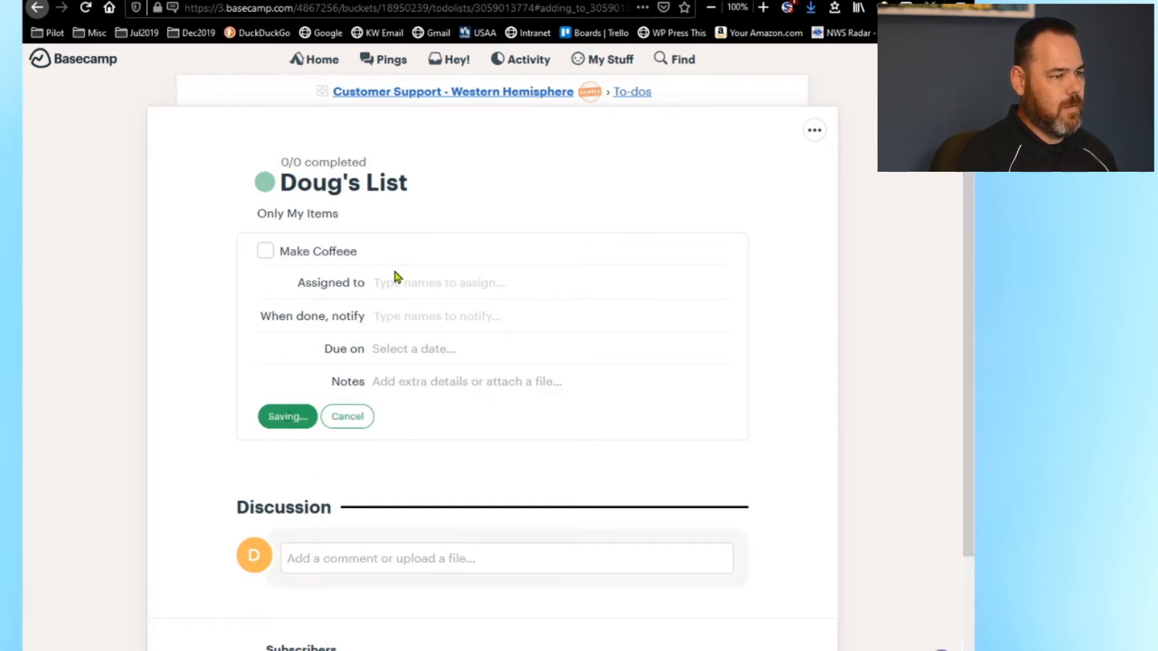
{"action": "type", "text": "Check"}
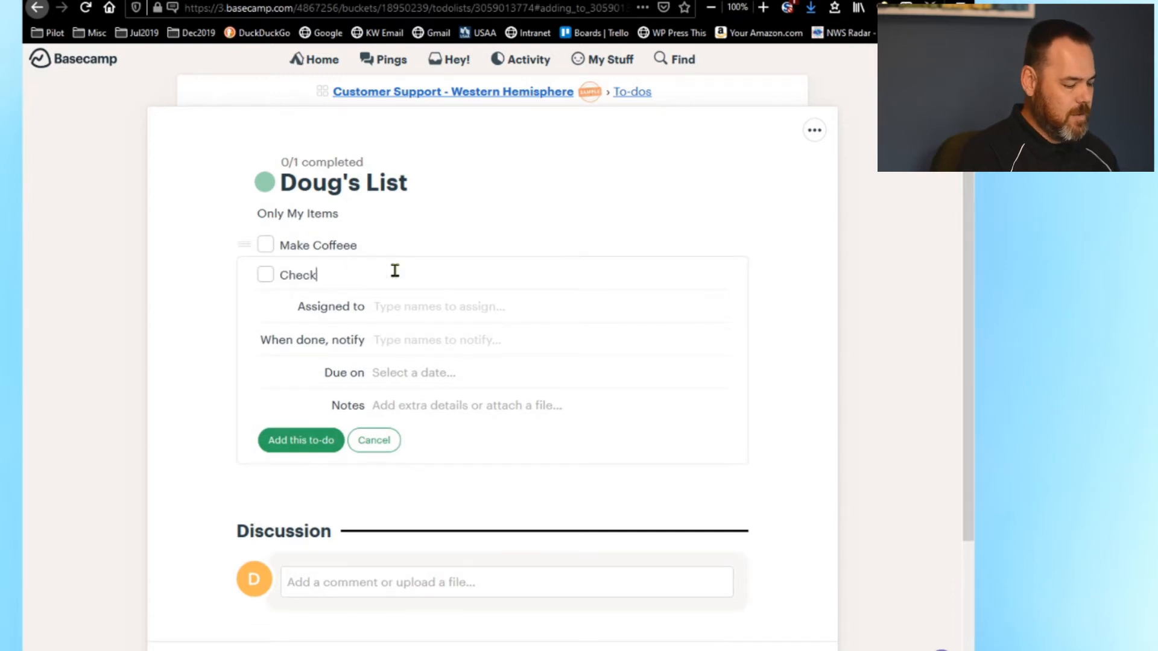
{"action": "type", "text": " Email"}
{"action": "key", "text": "Return"}
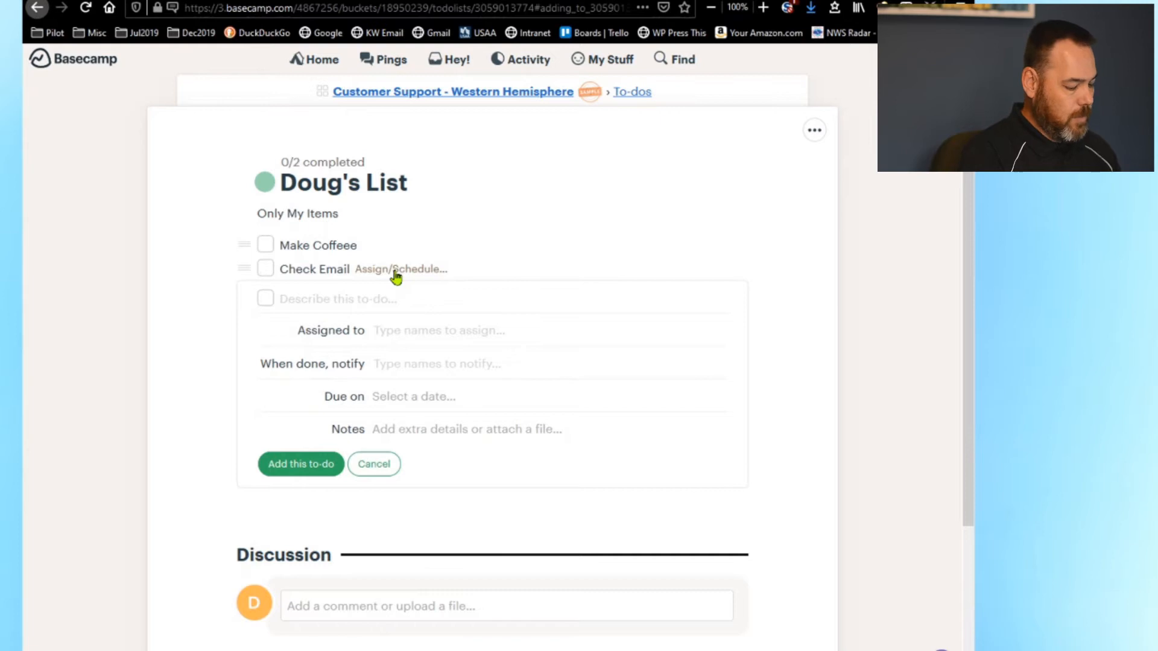
- Add the to-dos "Let the Dog Out" and "Turn-off Exterior Lights", then close the to-do entry form
{"action": "type", "text": "Let the Dog"}
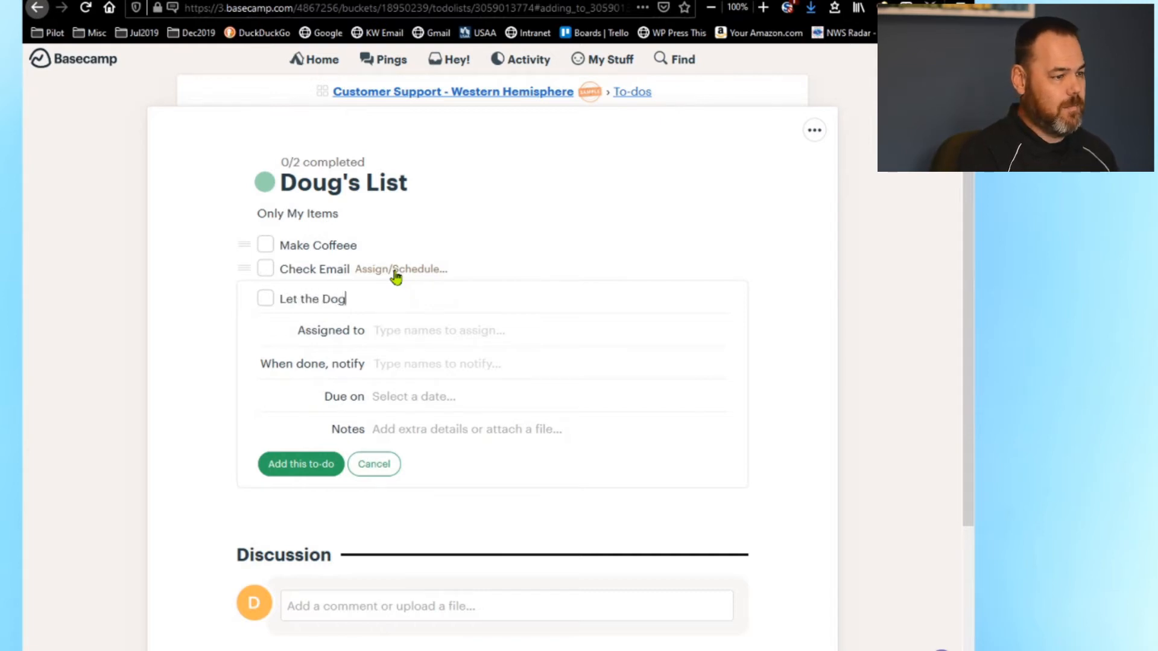
{"action": "type", "text": " OU"}
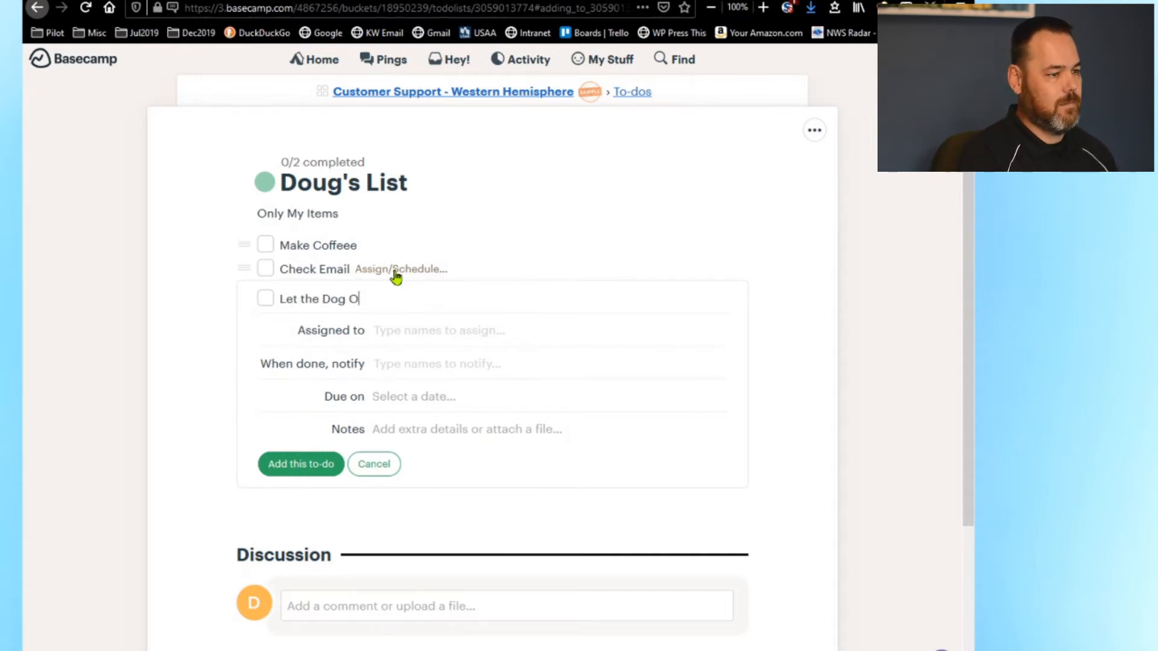
{"action": "key", "text": "Return"}
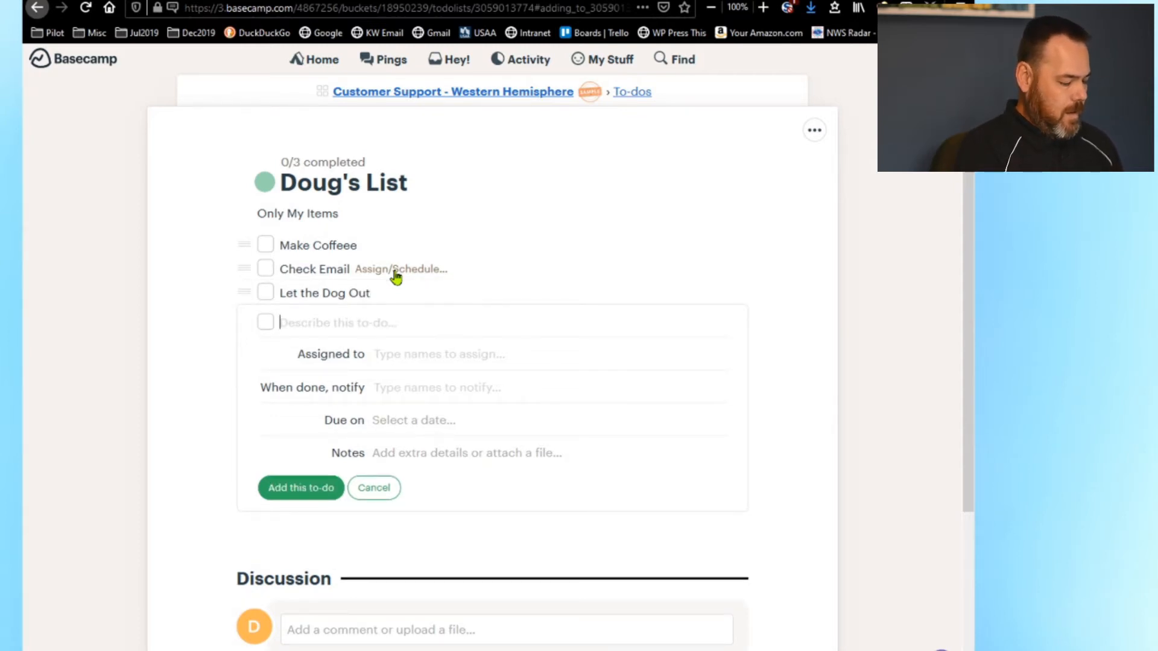
{"action": "type", "text": "Turn-of"}
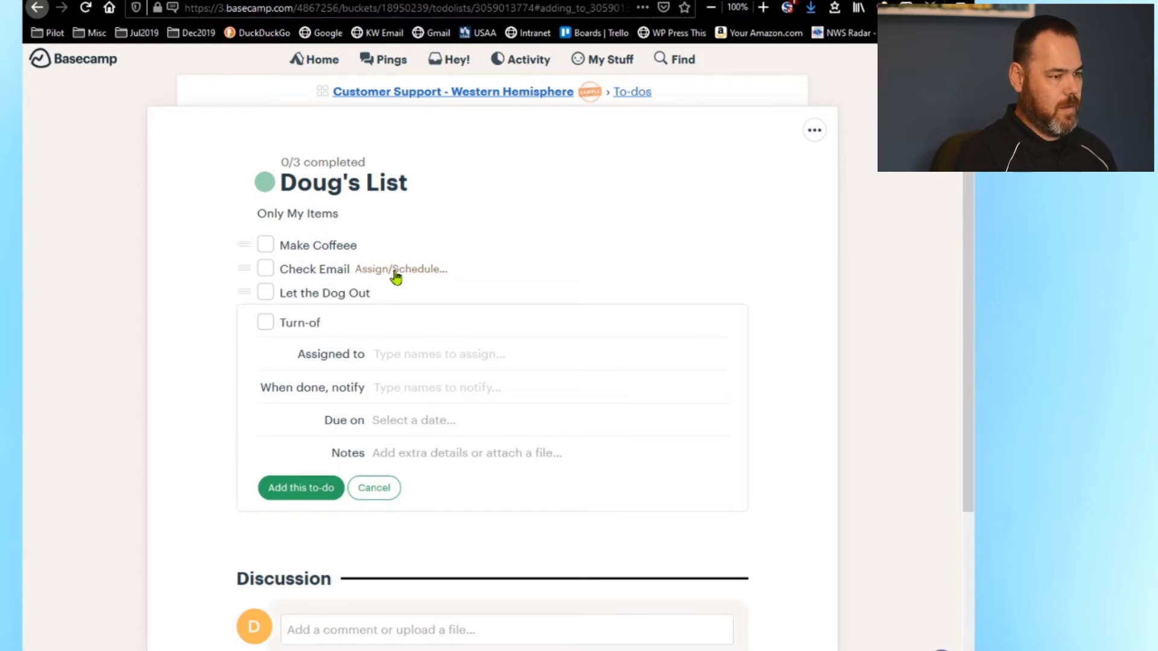
{"action": "type", "text": "f Exter"}
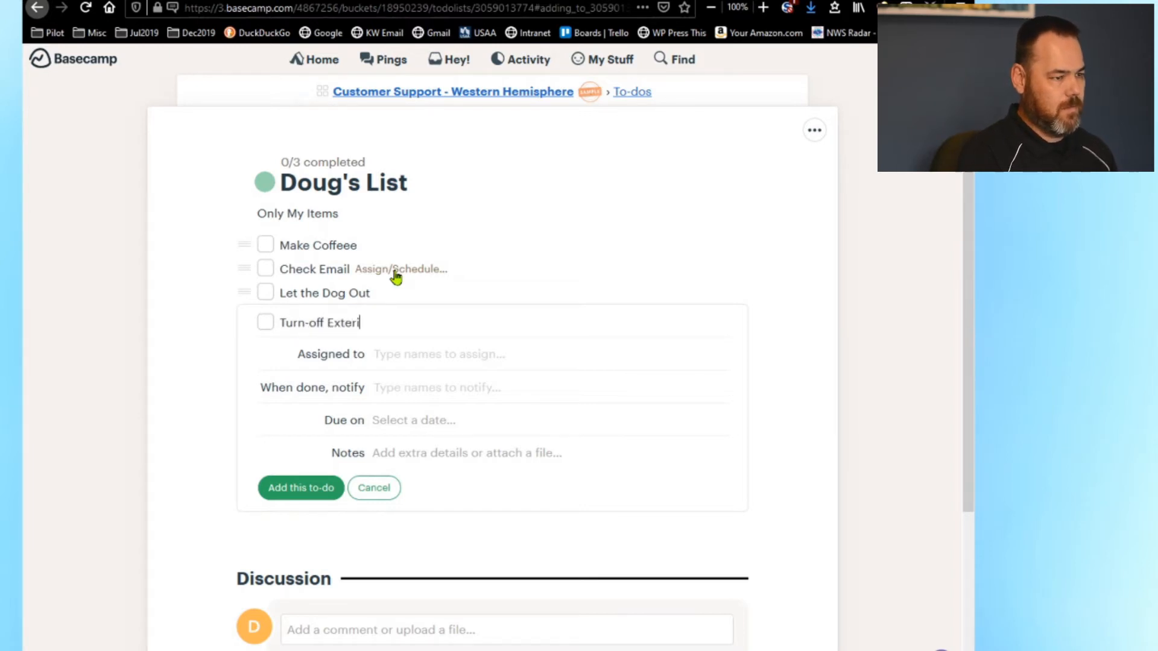
{"action": "type", "text": "ior Lights"}
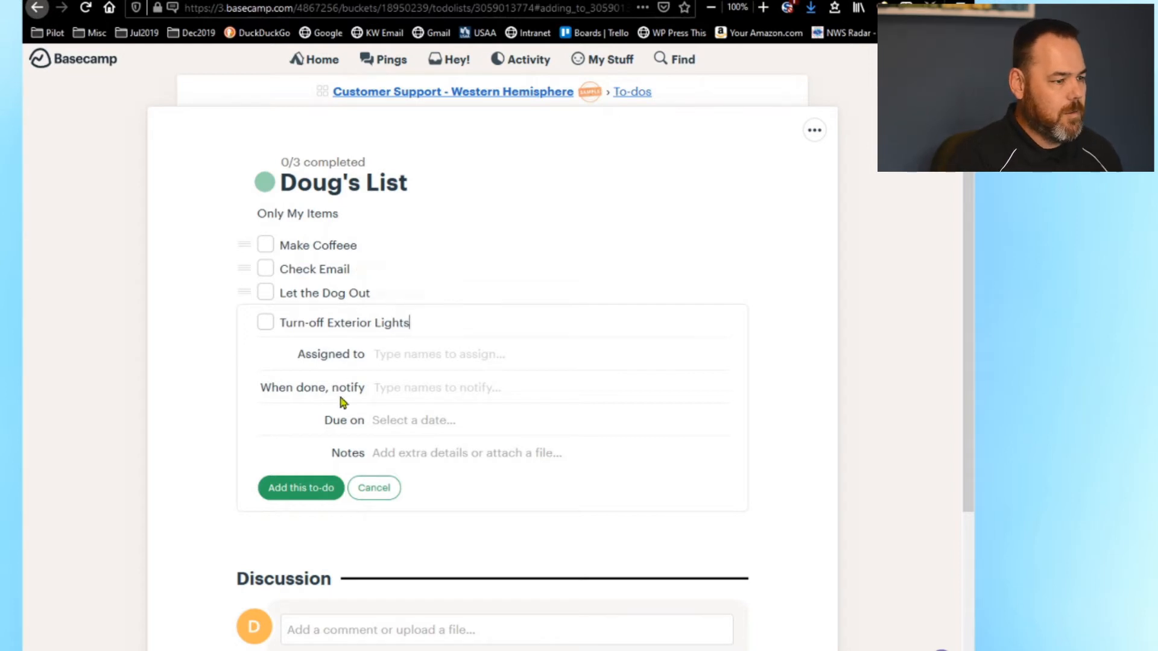
{"action": "left_click", "coordinate": [323, 487]}
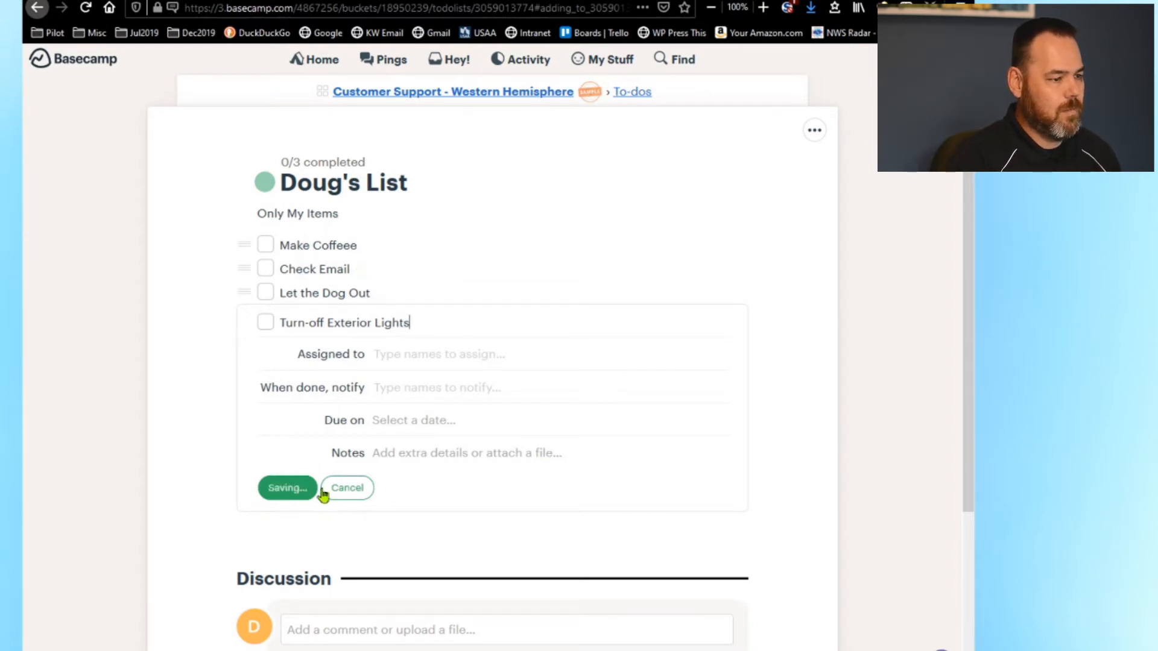
{"action": "left_click", "coordinate": [367, 512]}
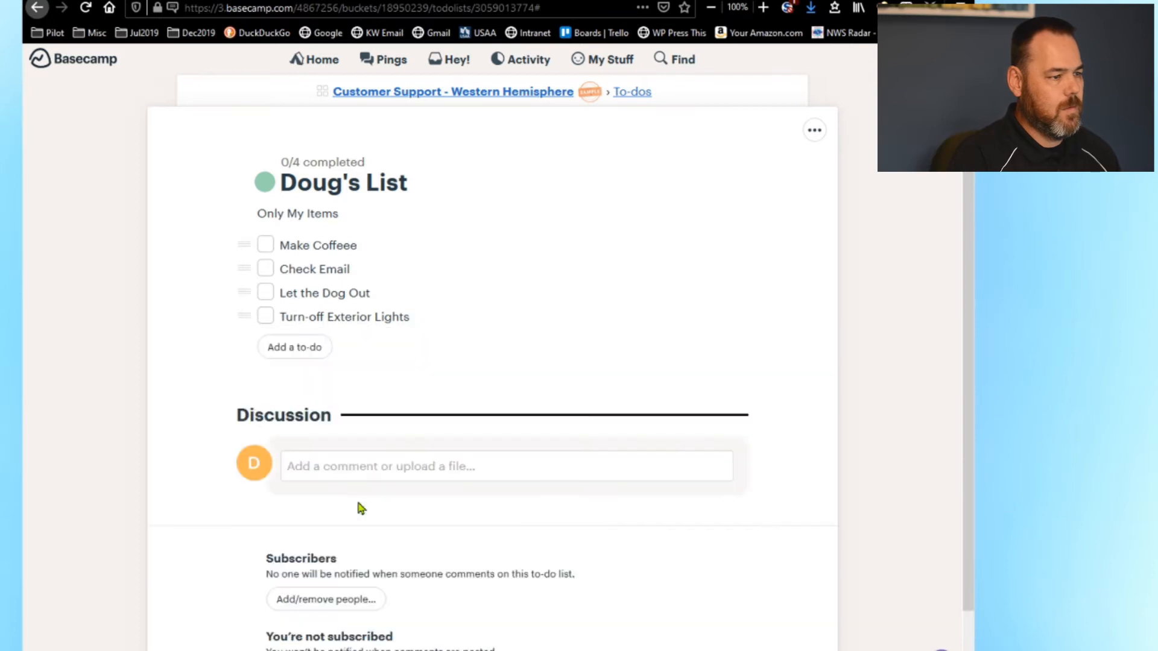
- Correct the first to-do's text to "Make Coffee" and save the change
{"action": "right_click", "coordinate": [343, 259]}
{"action": "left_click", "coordinate": [193, 244]}
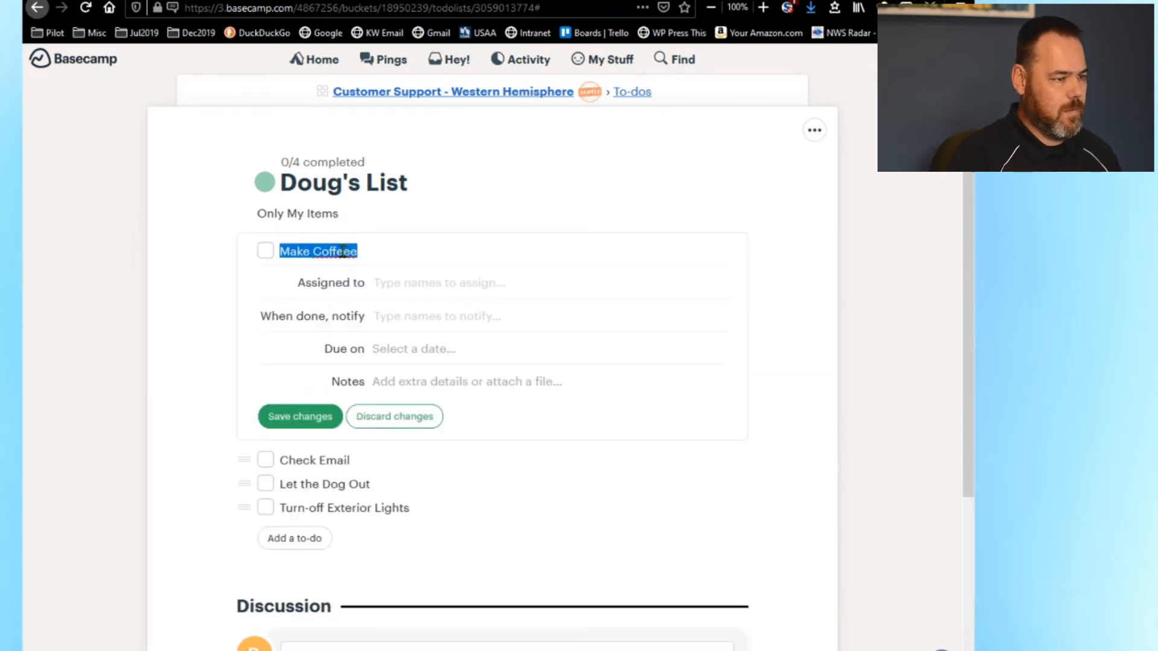
{"action": "left_click", "coordinate": [374, 250]}
{"action": "key", "text": "BackSpace"}
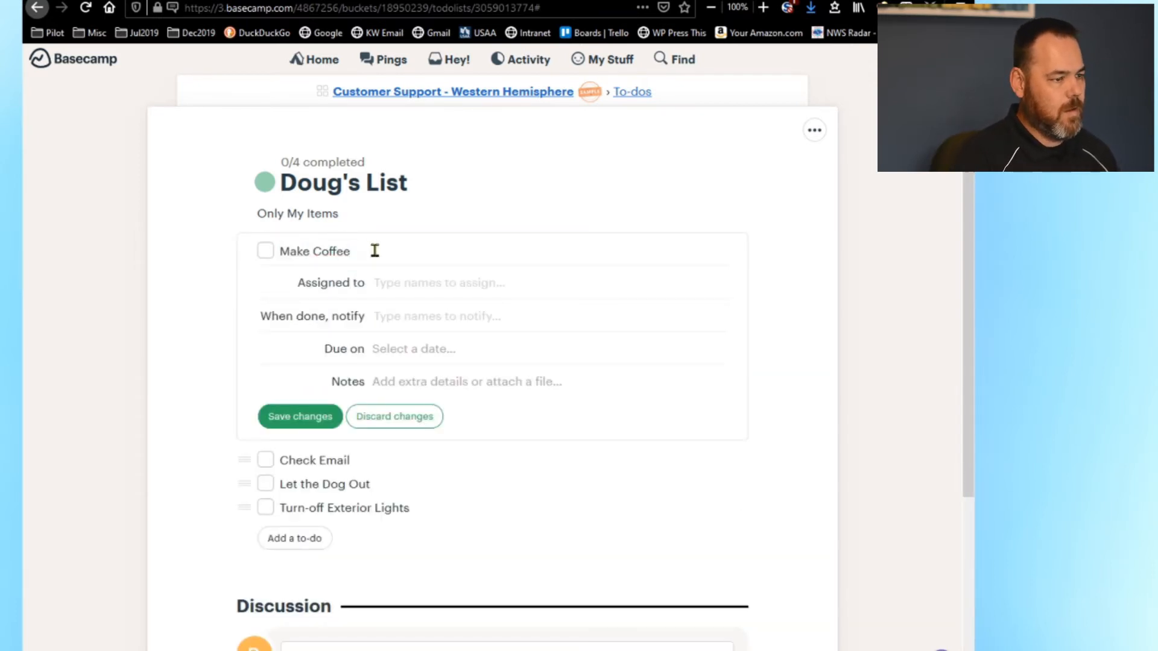
{"action": "left_click", "coordinate": [313, 418]}
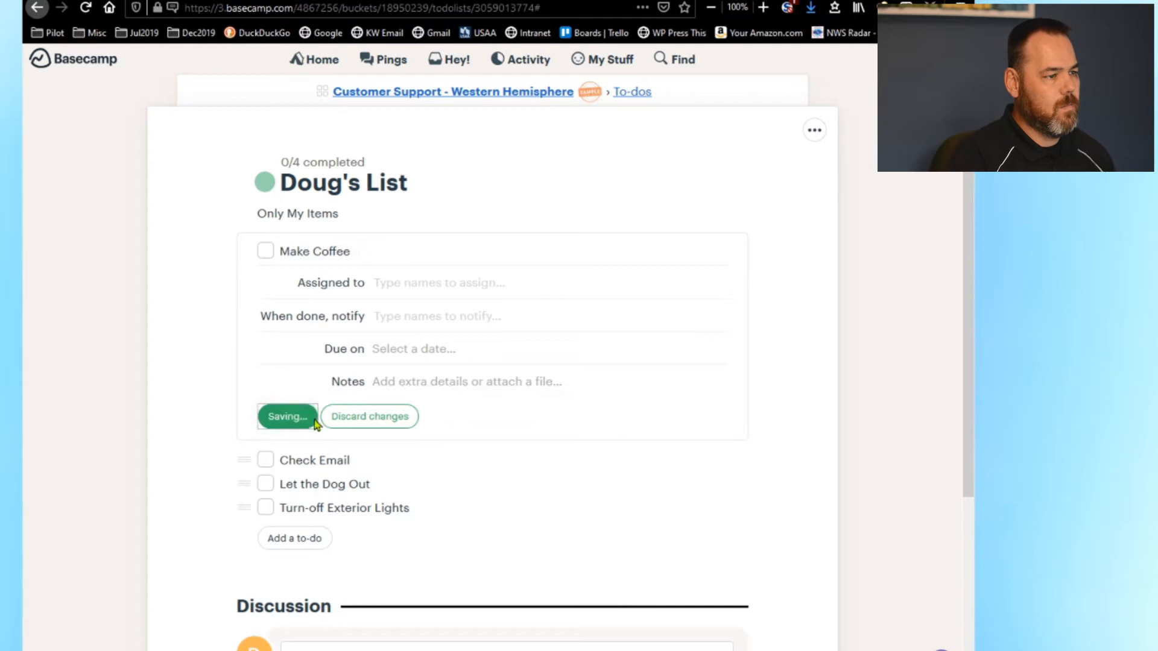
- Return to the team's To-dos overview and look through all the lists and their tasks
{"action": "left_click", "coordinate": [631, 93]}
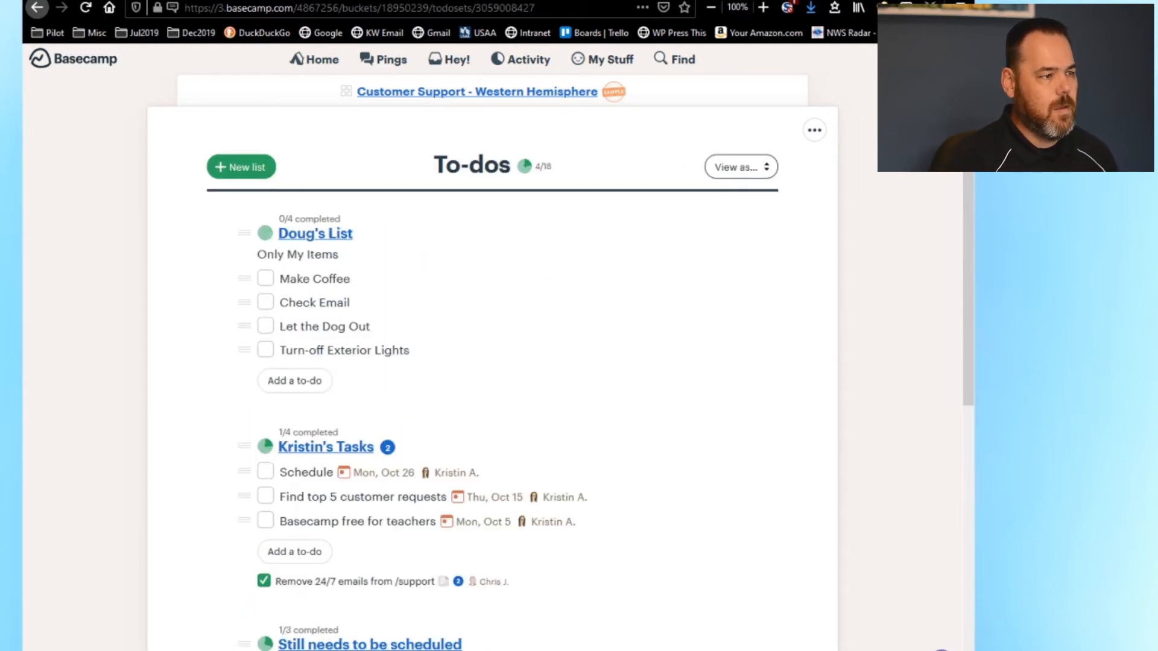
{"action": "scroll", "coordinate": [968, 289], "scroll_direction": "down", "scroll_amount": 5}
{"action": "scroll", "coordinate": [968, 289], "scroll_direction": "down", "scroll_amount": 1}
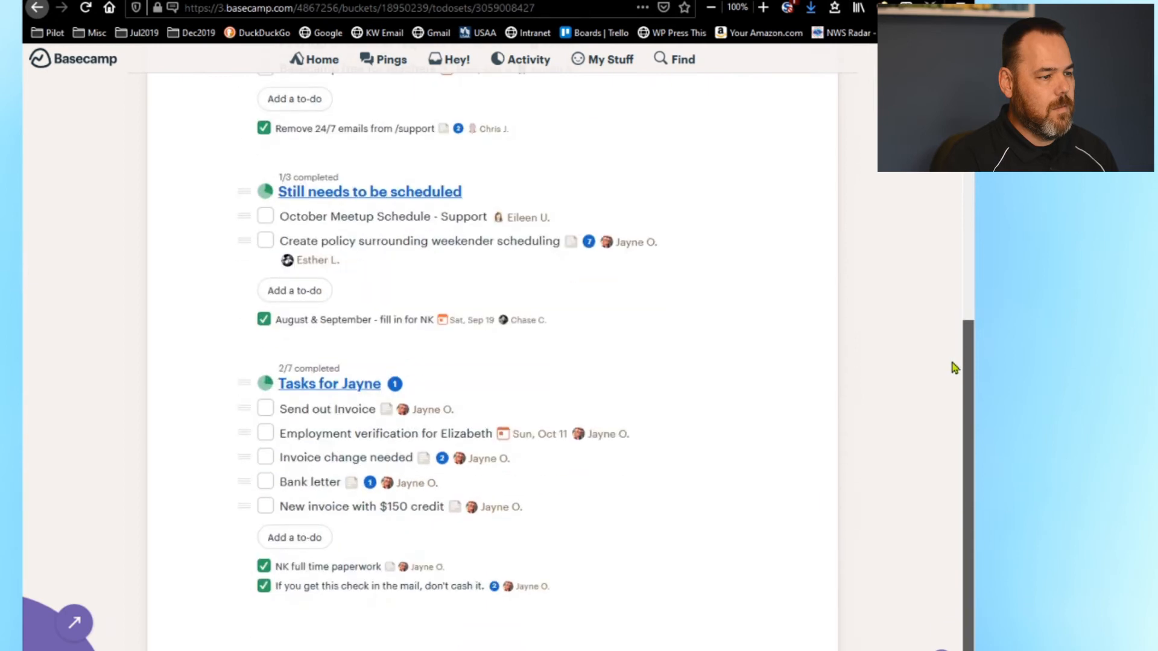
{"action": "scroll", "coordinate": [953, 324], "scroll_direction": "up", "scroll_amount": 3}
{"action": "scroll", "coordinate": [955, 218], "scroll_direction": "up", "scroll_amount": 3}
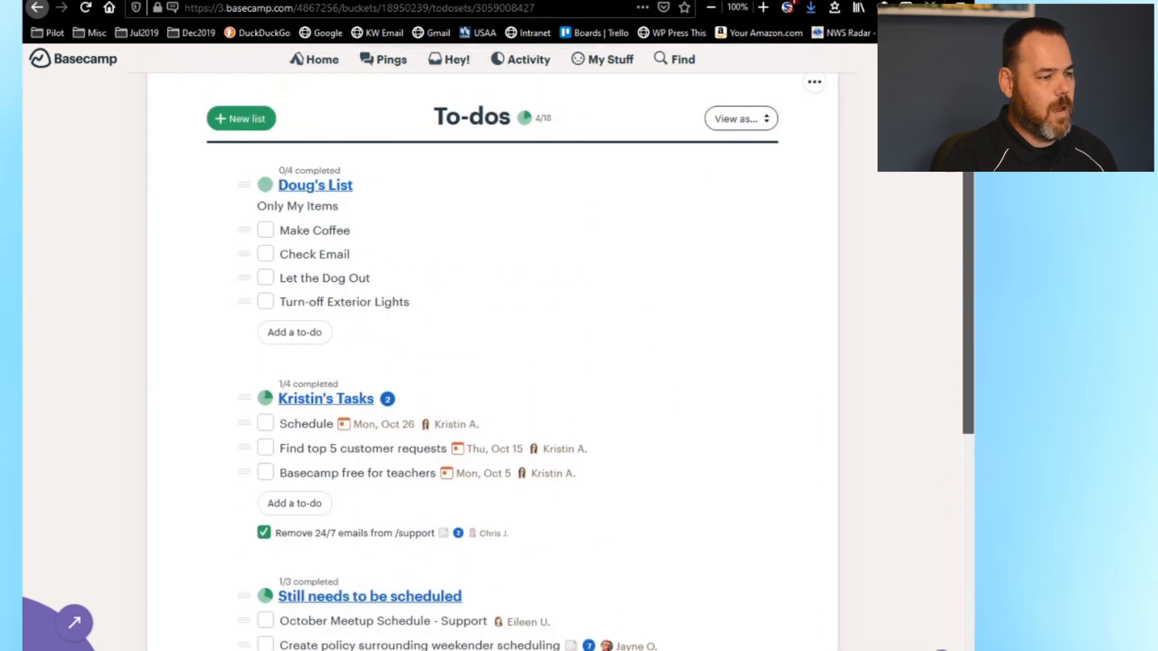
{"action": "scroll", "coordinate": [953, 238], "scroll_direction": "down", "scroll_amount": 4}
{"action": "scroll", "coordinate": [954, 242], "scroll_direction": "up", "scroll_amount": 1}
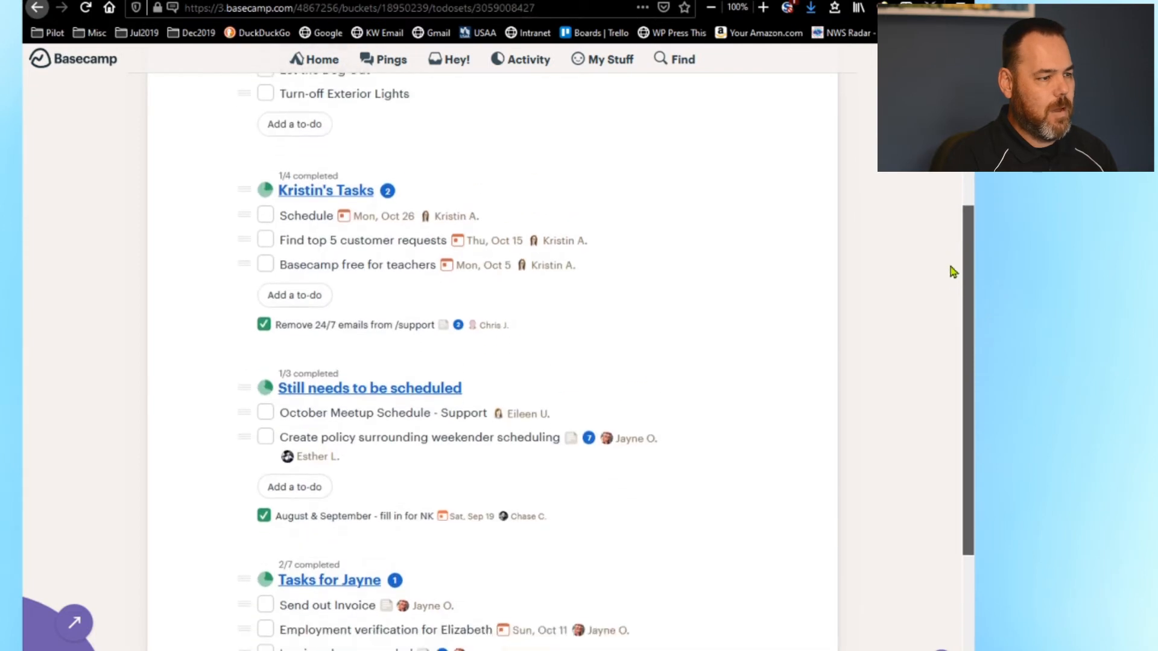
{"action": "scroll", "coordinate": [952, 272], "scroll_direction": "down", "scroll_amount": 3}
{"action": "scroll", "coordinate": [945, 362], "scroll_direction": "up", "scroll_amount": 3}
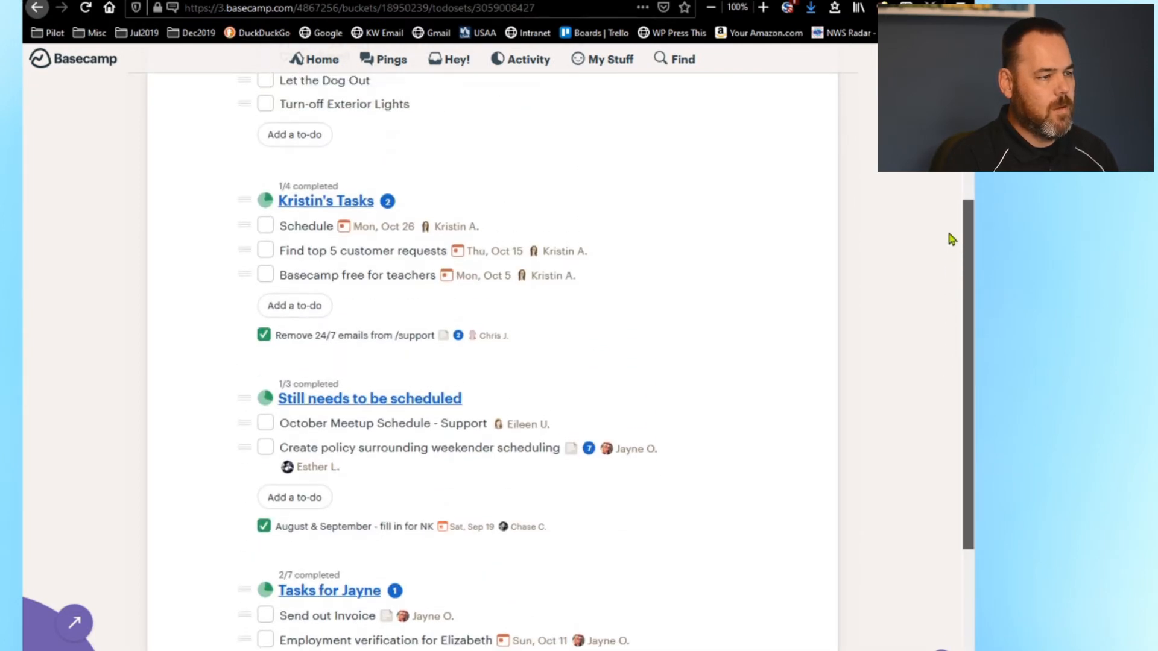
{"action": "scroll", "coordinate": [952, 239], "scroll_direction": "down", "scroll_amount": 3}
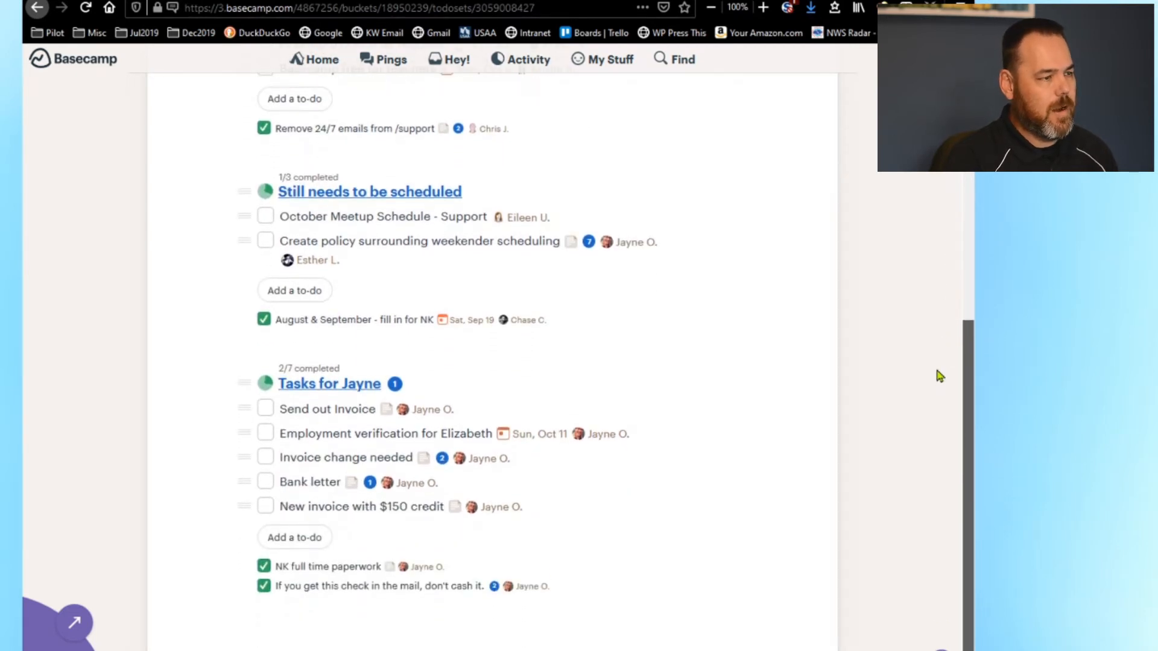
- Move the new personal list down one place so it sits directly above the "Still needs to be scheduled" list
{"action": "scroll", "coordinate": [935, 366], "scroll_direction": "up", "scroll_amount": 5}
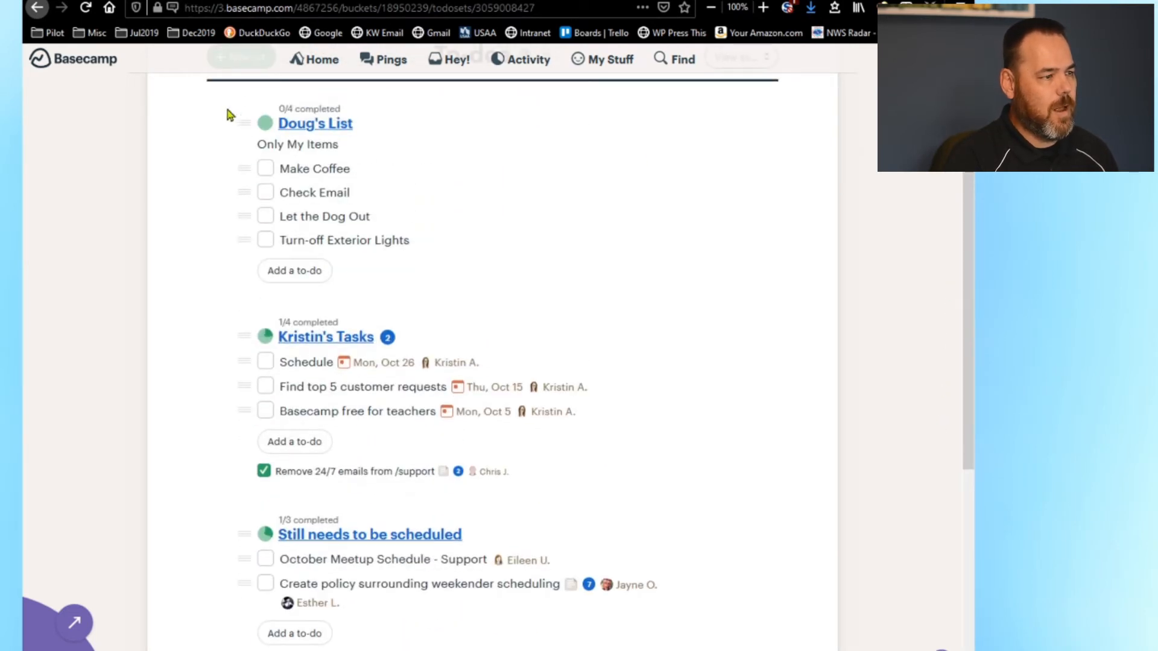
{"action": "left_click_drag", "start_coordinate": [246, 125], "coordinate": [385, 325]}
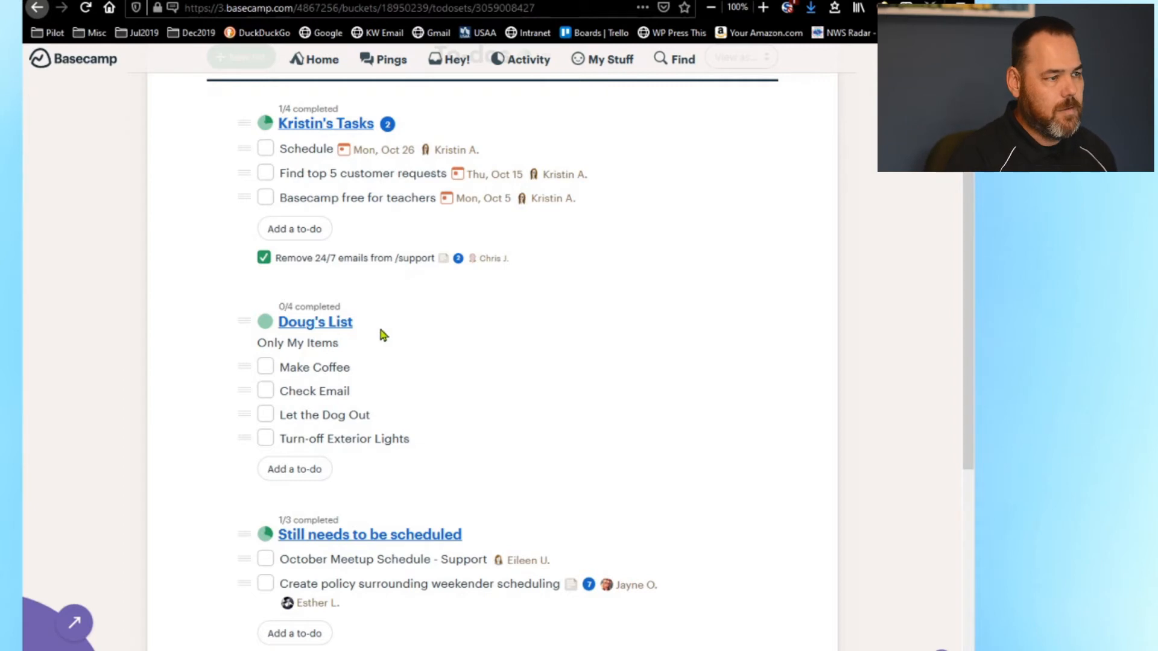
- Mark "Make Coffee" as complete and reorder the personal list's open to-dos as "Let the Dog Out", "Turn-off Exterior Lights", "Check Email"
{"action": "left_click", "coordinate": [266, 367]}
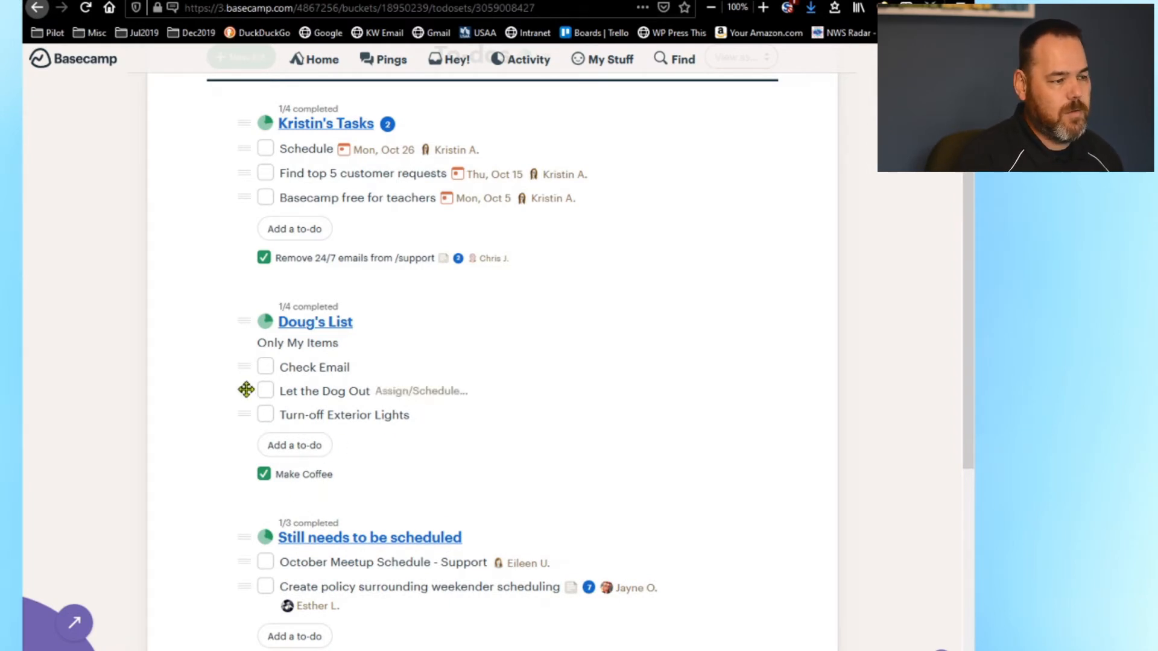
{"action": "left_click_drag", "start_coordinate": [245, 390], "coordinate": [248, 360]}
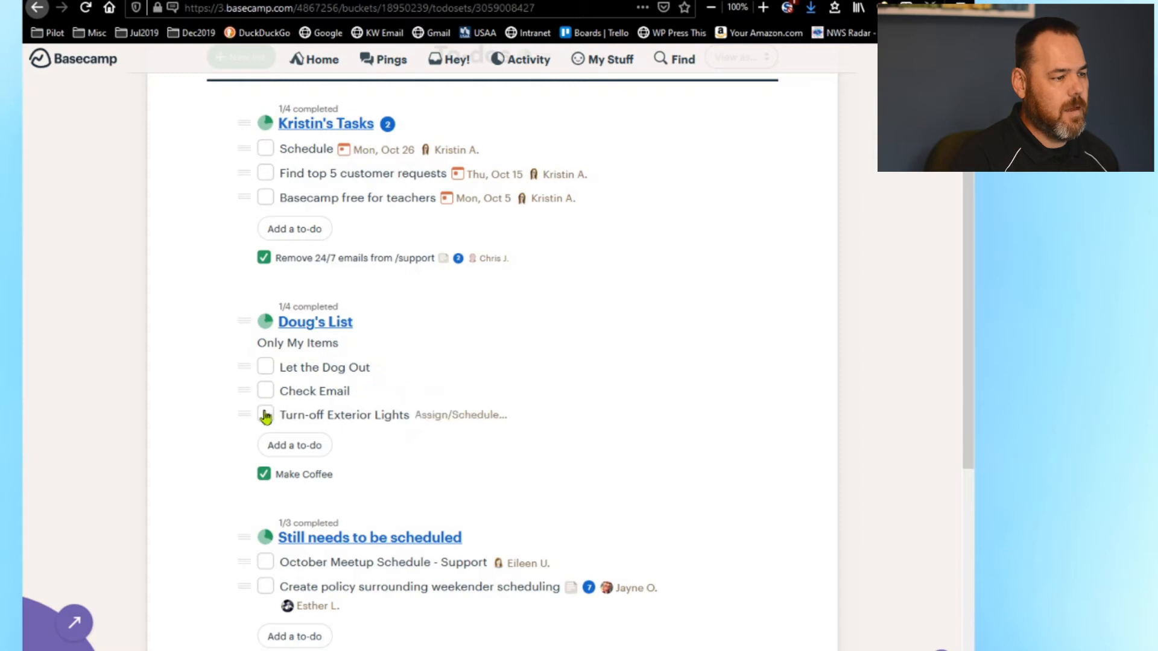
{"action": "left_click_drag", "start_coordinate": [245, 414], "coordinate": [245, 382]}
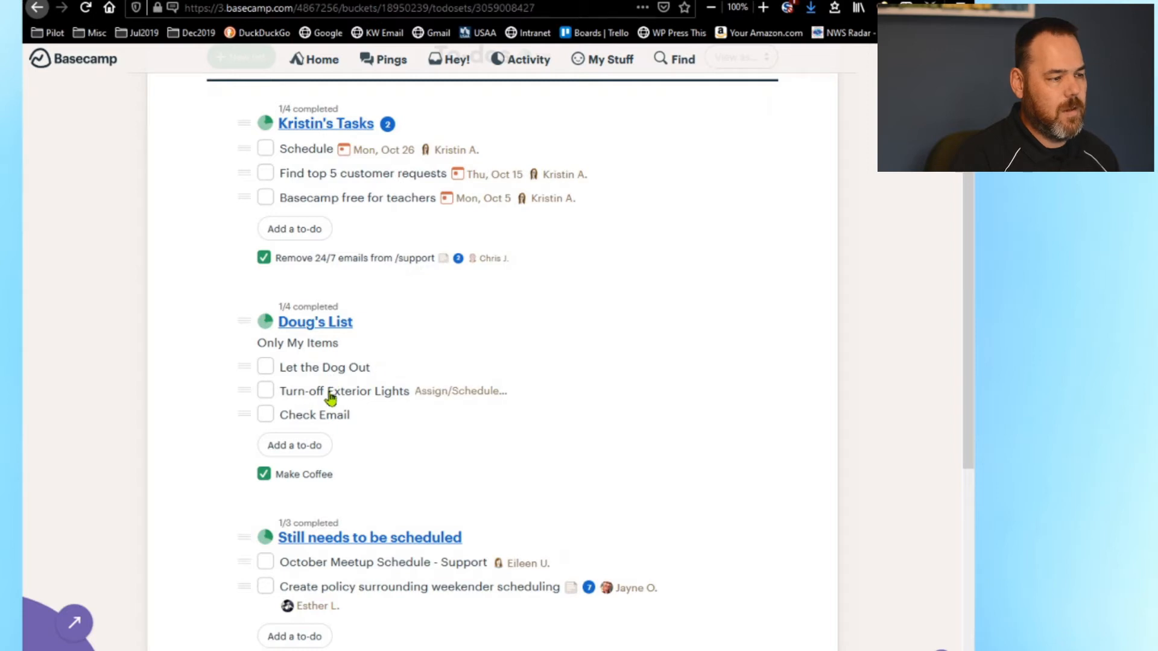
- Open the "Turn-off Exterior Lights" to-do and save the note "Be sure to turn off garage exterior lights also"
{"action": "left_click", "coordinate": [330, 394]}
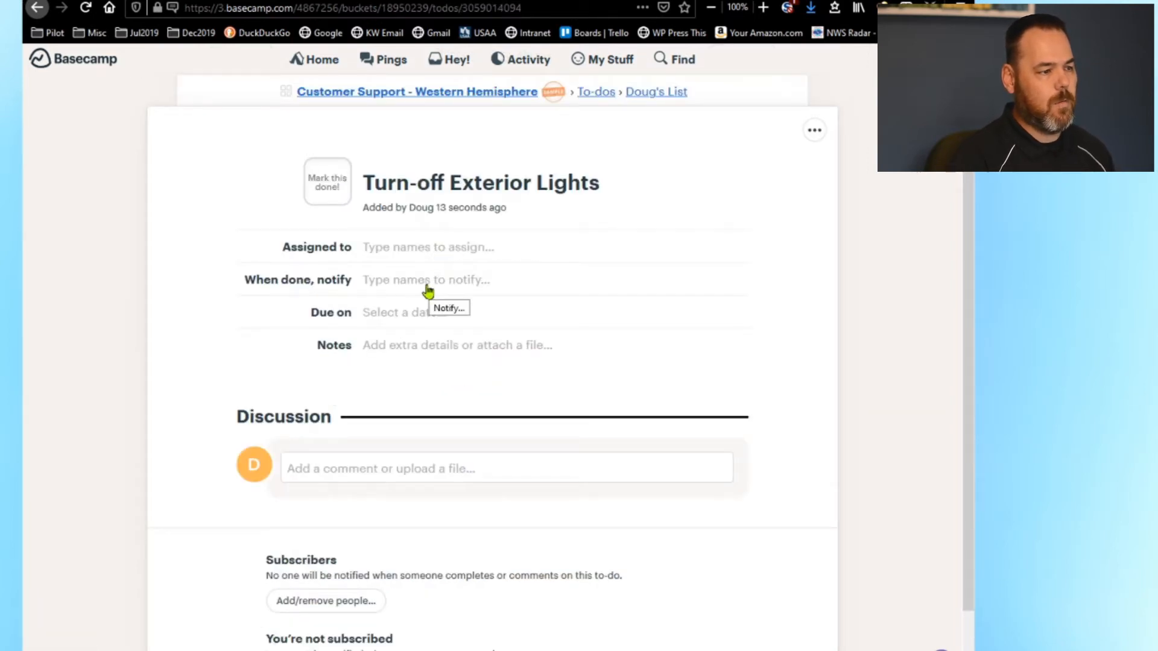
{"action": "left_click", "coordinate": [381, 470]}
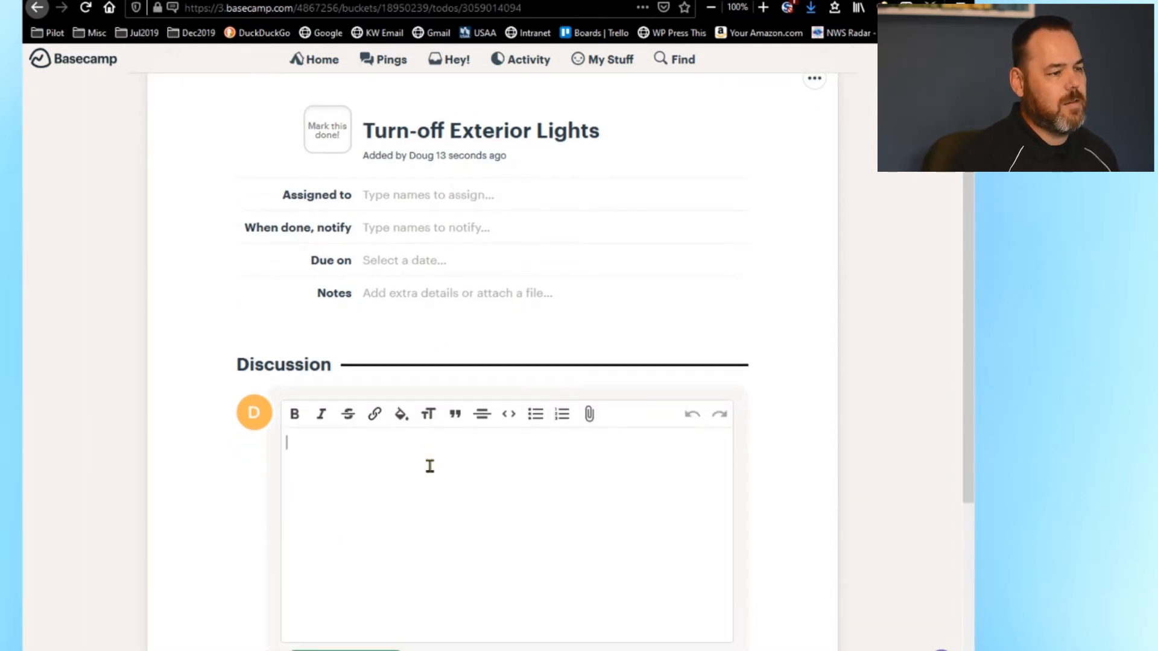
{"action": "left_click", "coordinate": [430, 300]}
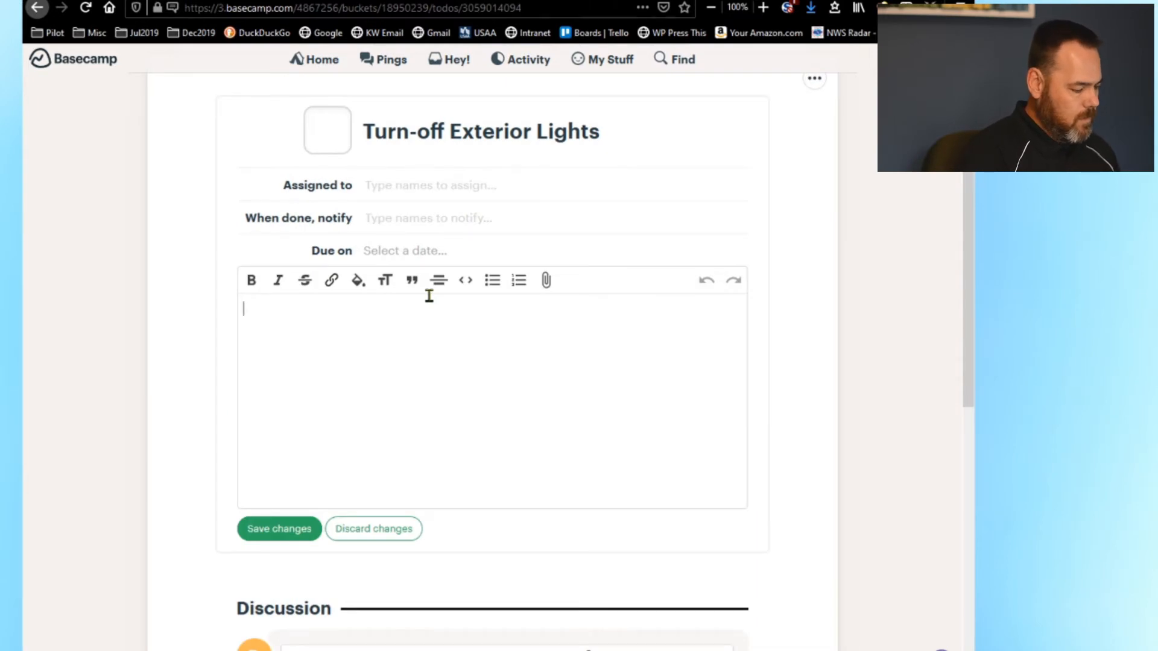
{"action": "type", "text": "Be sure to"}
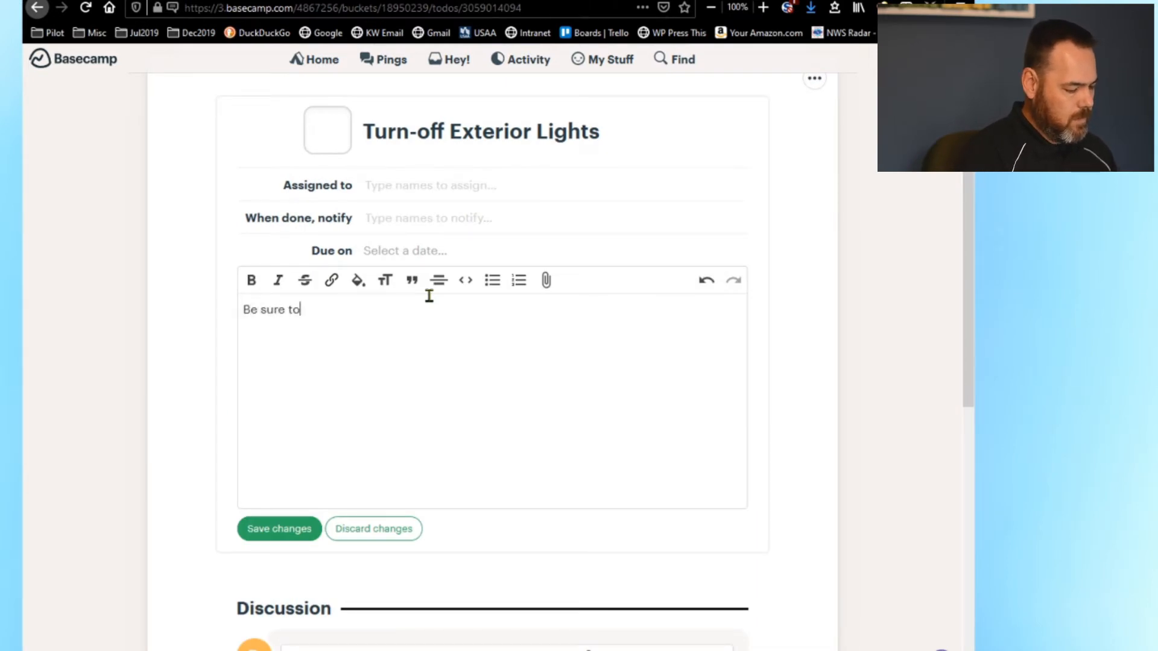
{"action": "type", "text": " turn off"}
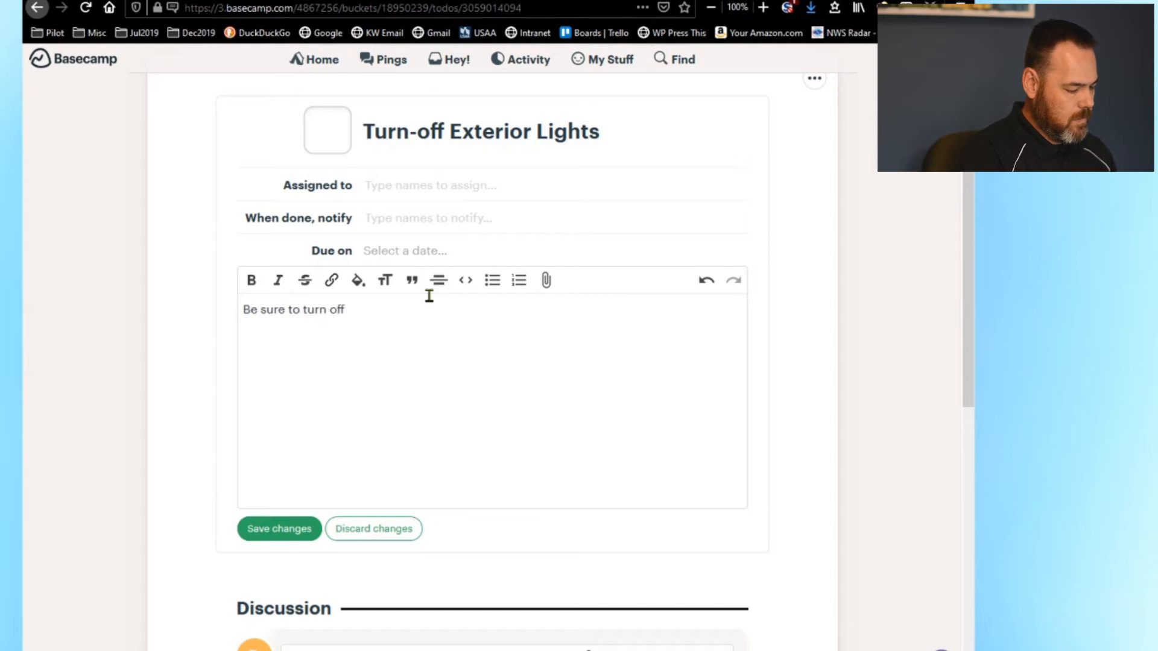
{"action": "type", "text": " garage exterior"}
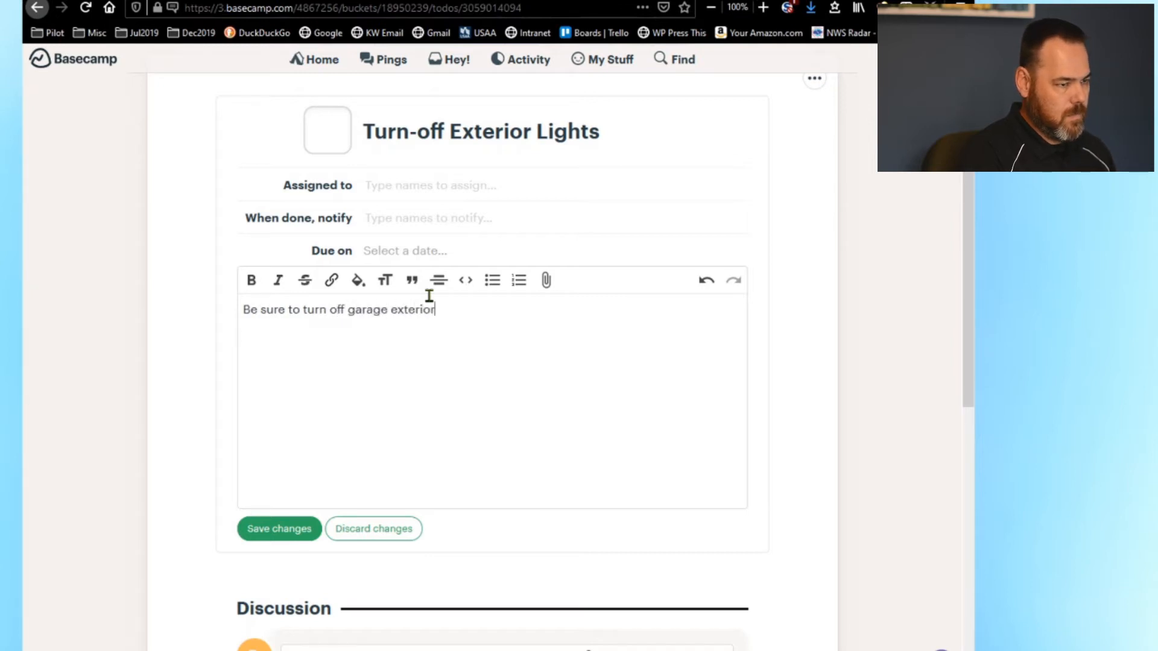
{"action": "type", "text": " lights a"}
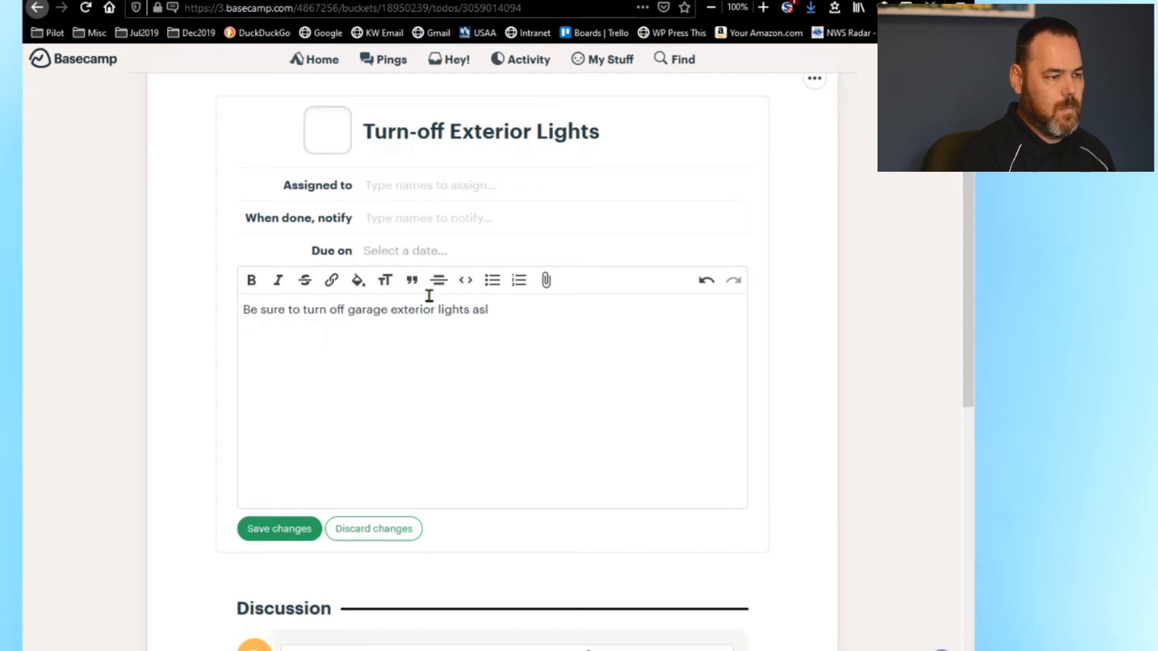
{"action": "type", "text": "lso"}
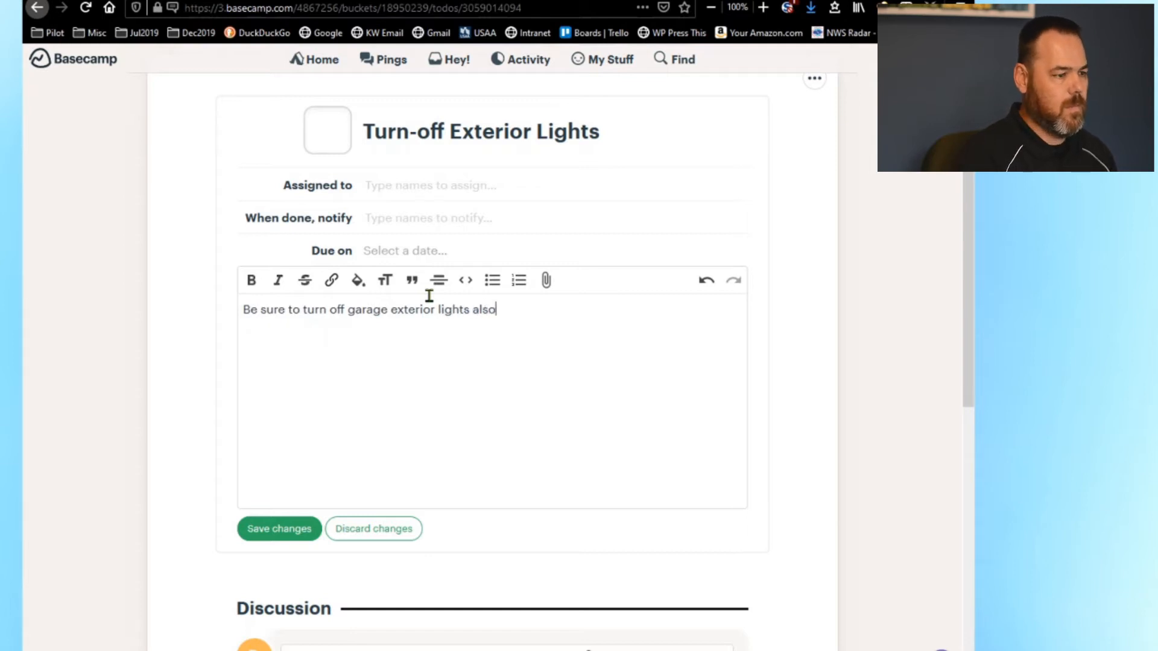
{"action": "left_click", "coordinate": [295, 534]}
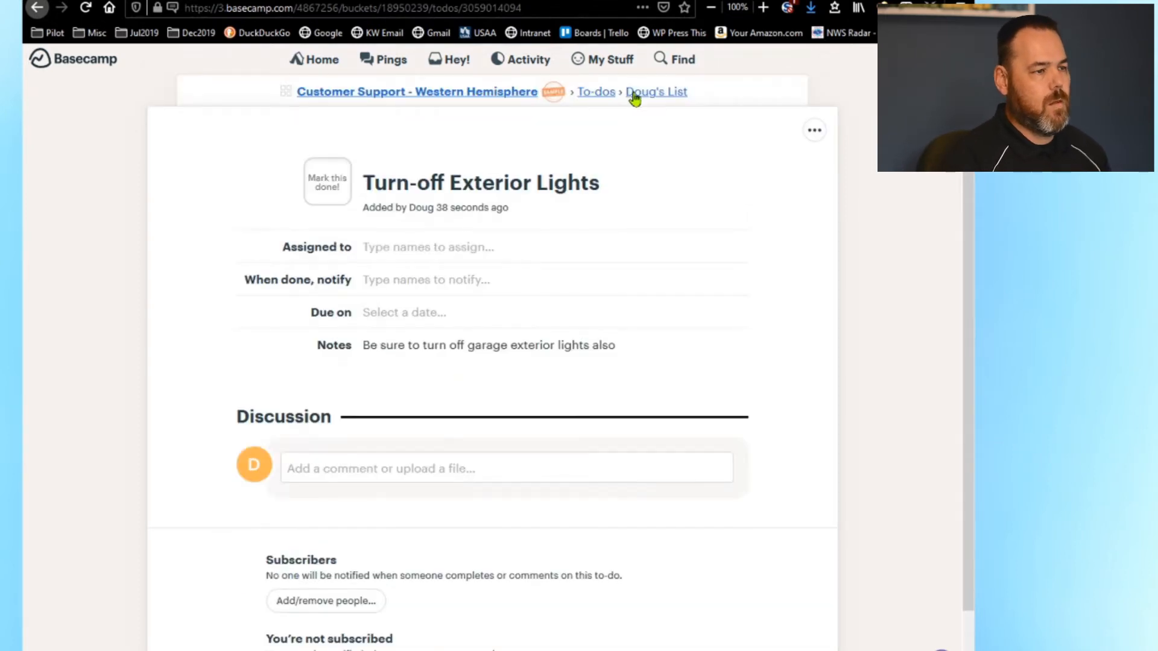
- Check the notes marker beside "Turn-off Exterior Lights" in the personal list, and reopen that to-do
{"action": "left_click", "coordinate": [649, 97]}
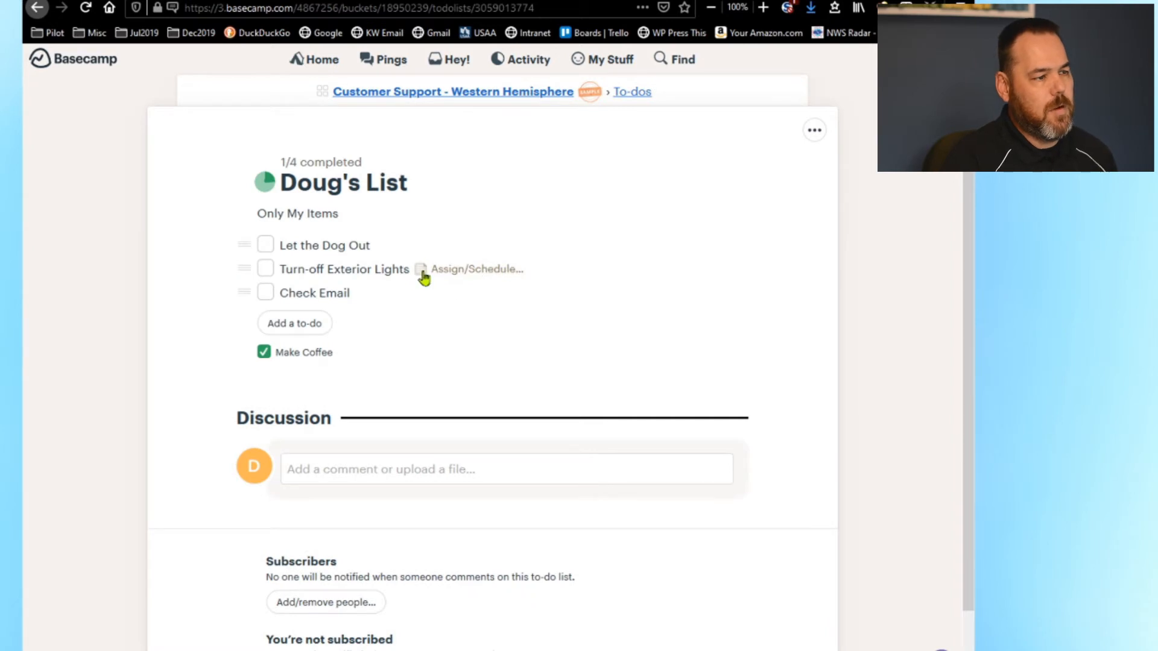
{"action": "mouse_move", "coordinate": [423, 276]}
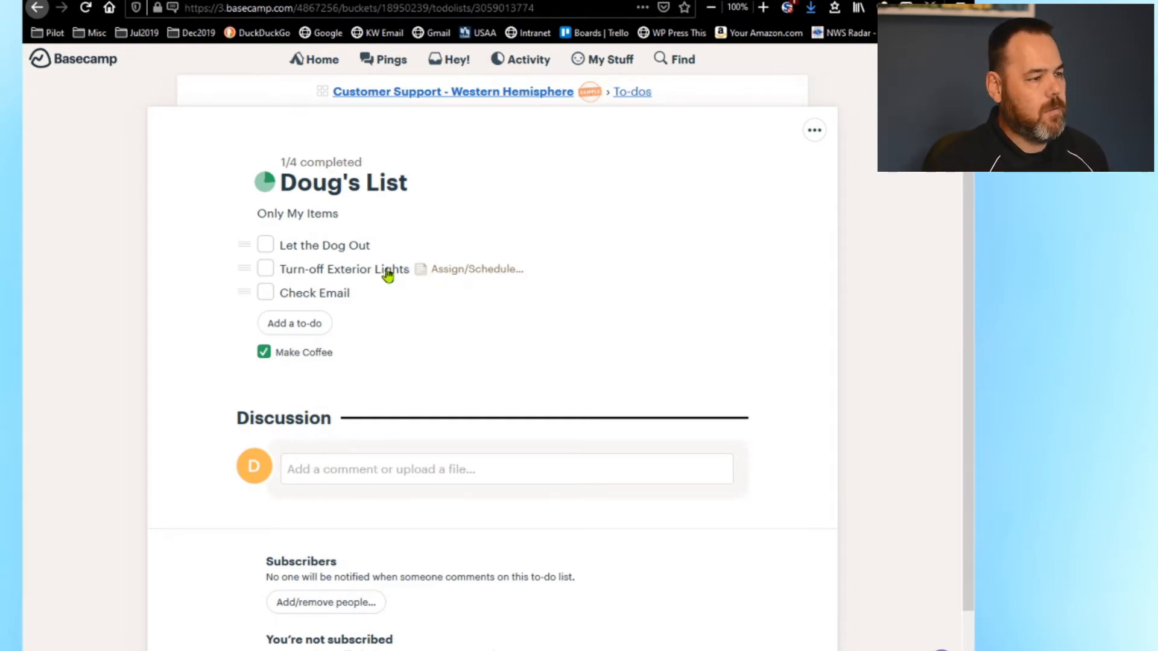
{"action": "left_click", "coordinate": [388, 274]}
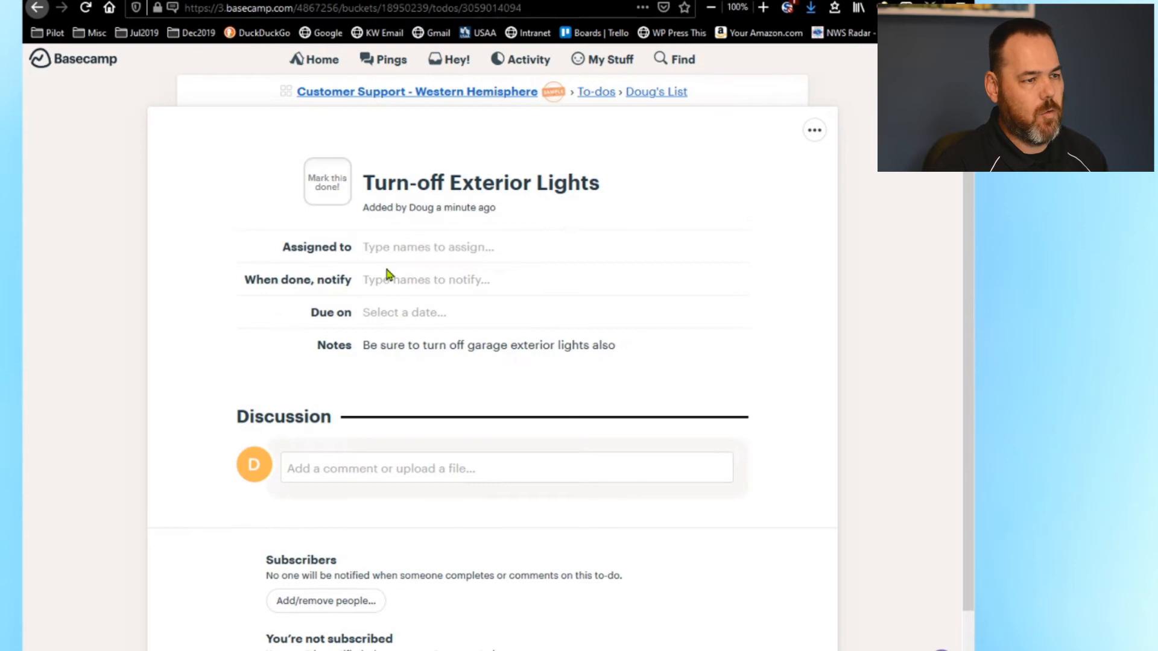
- Post the comment "contacted power company. awaiting tech to come out and turn on the power" on the exterior lights to-do
{"action": "scroll", "coordinate": [969, 175], "scroll_direction": "down", "scroll_amount": 1}
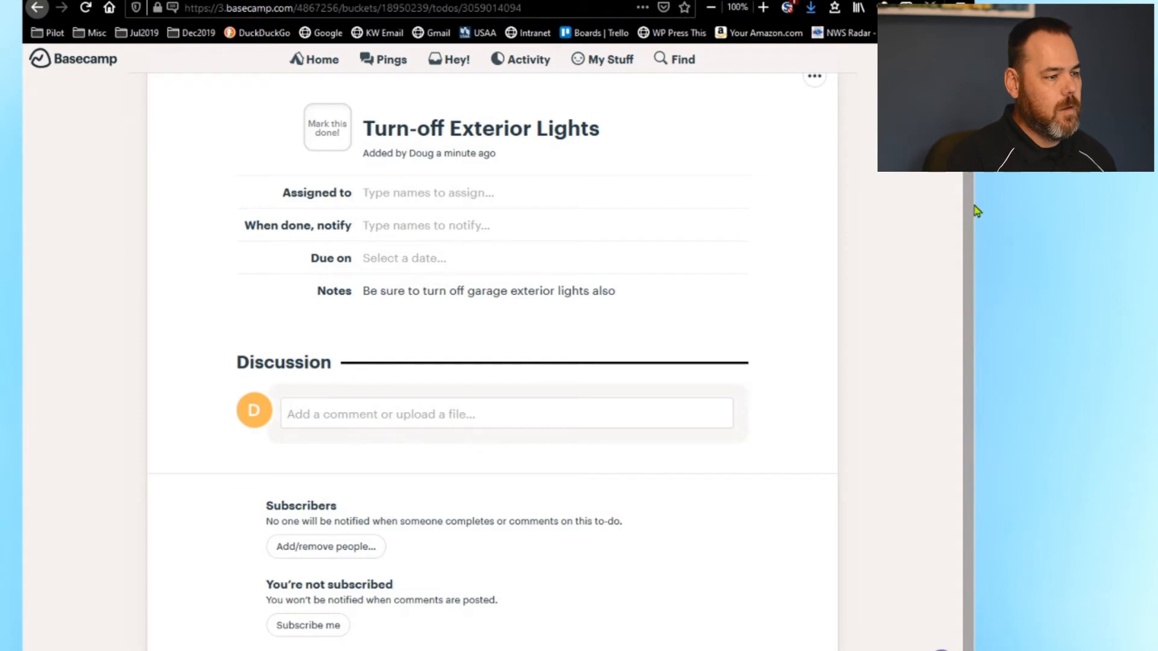
{"action": "left_click", "coordinate": [465, 414]}
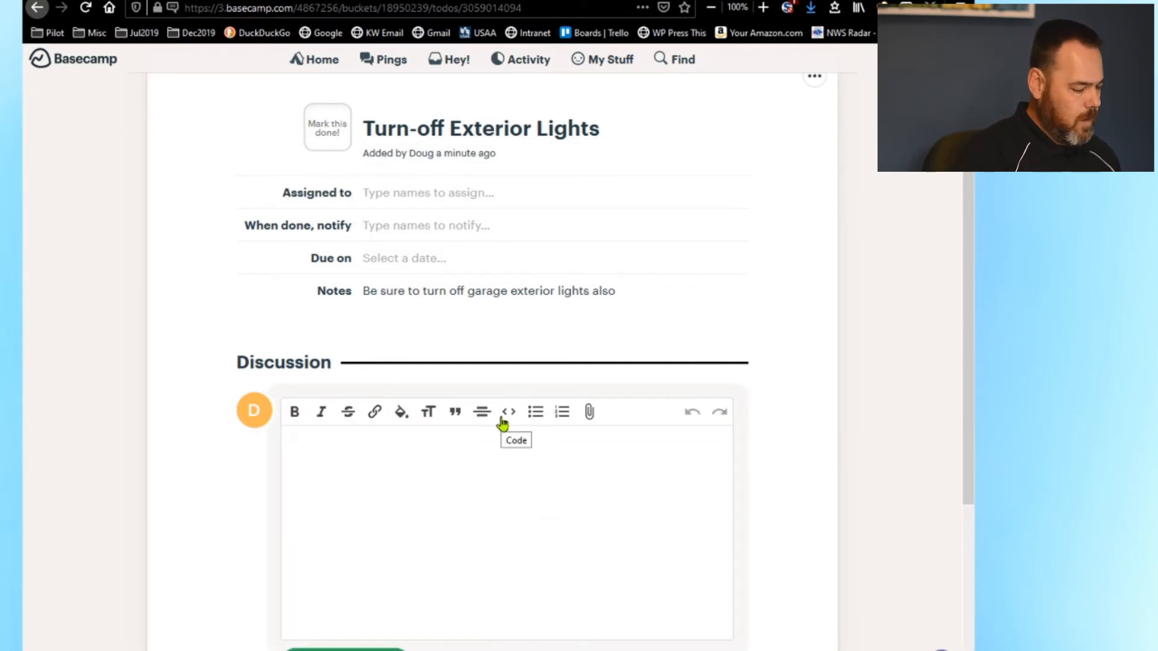
{"action": "type", "text": "conta"}
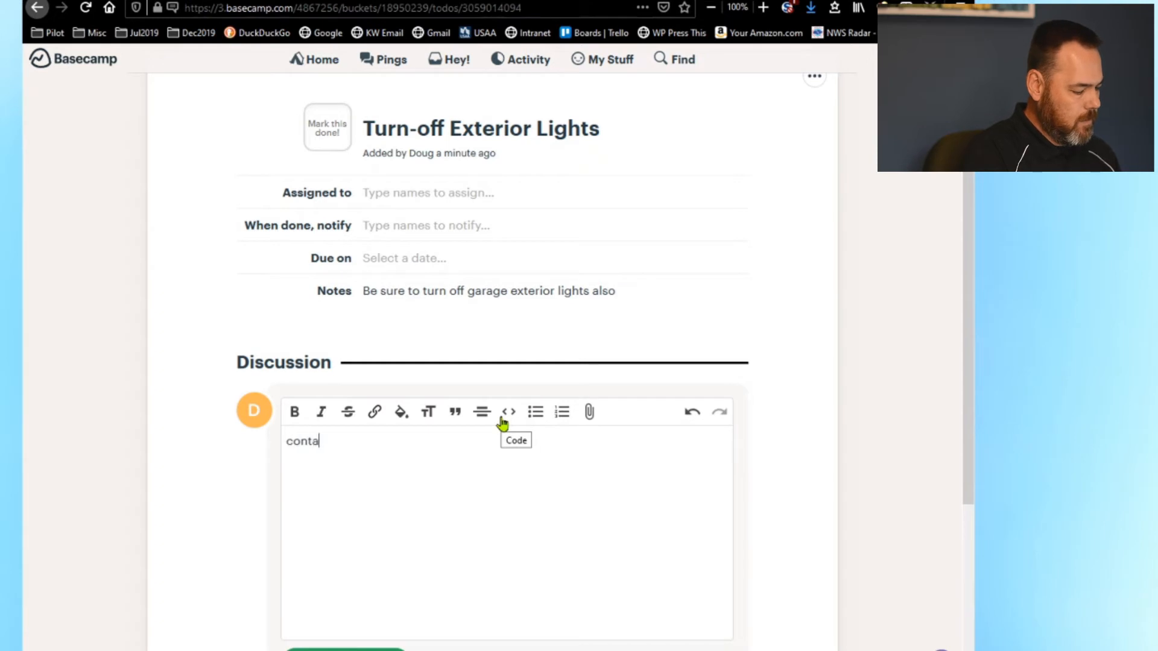
{"action": "type", "text": "cted power "}
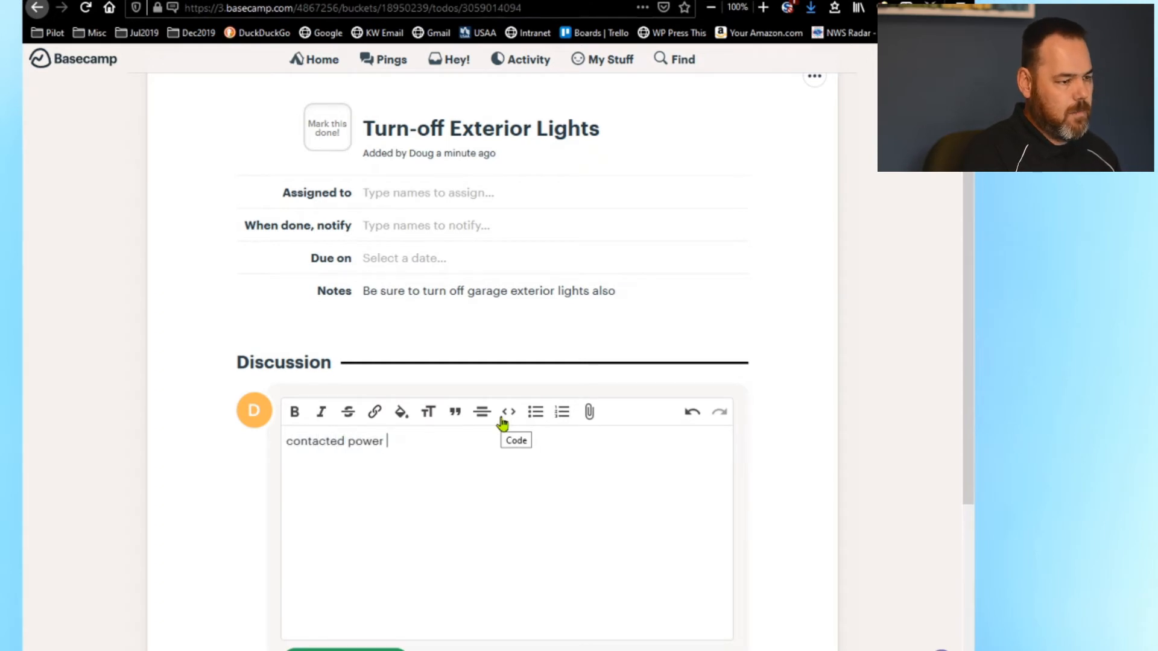
{"action": "type", "text": "company."}
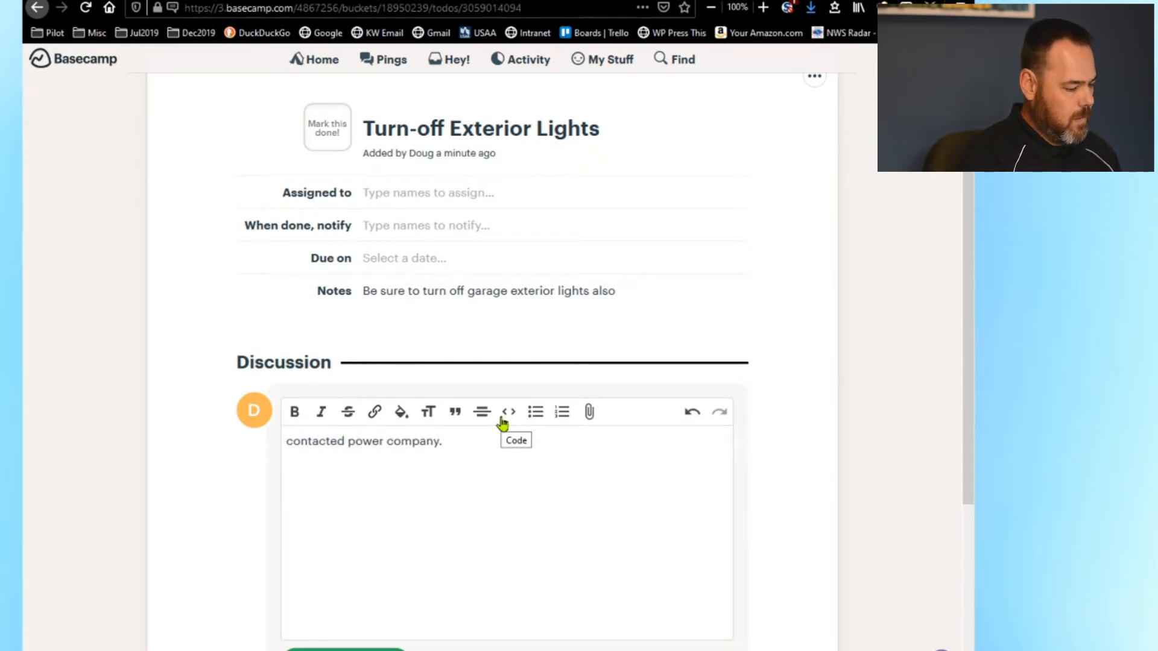
{"action": "type", "text": " awaiti"}
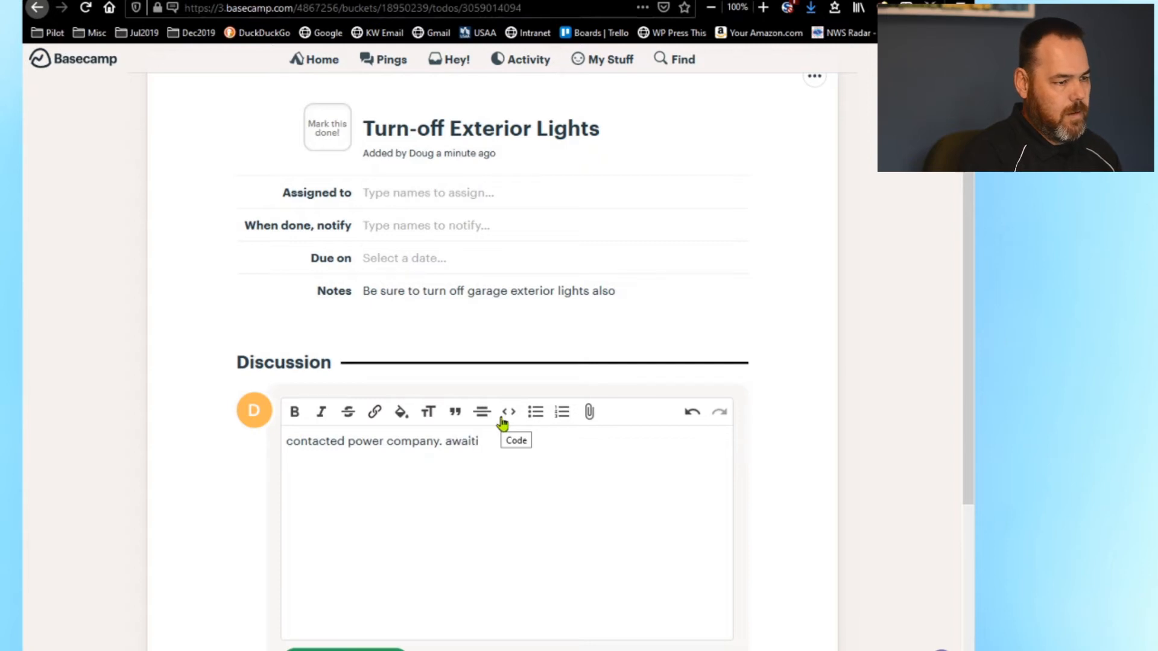
{"action": "type", "text": "ng t"}
{"action": "type", "text": "hem to"}
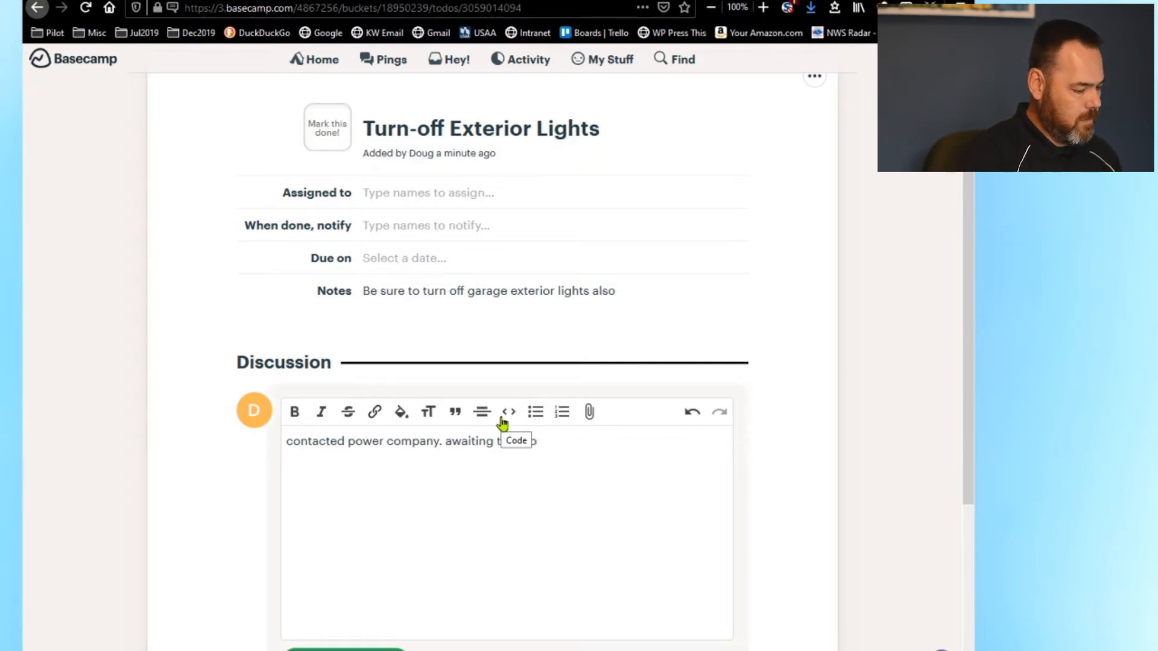
{"action": "type", "text": " come out and"}
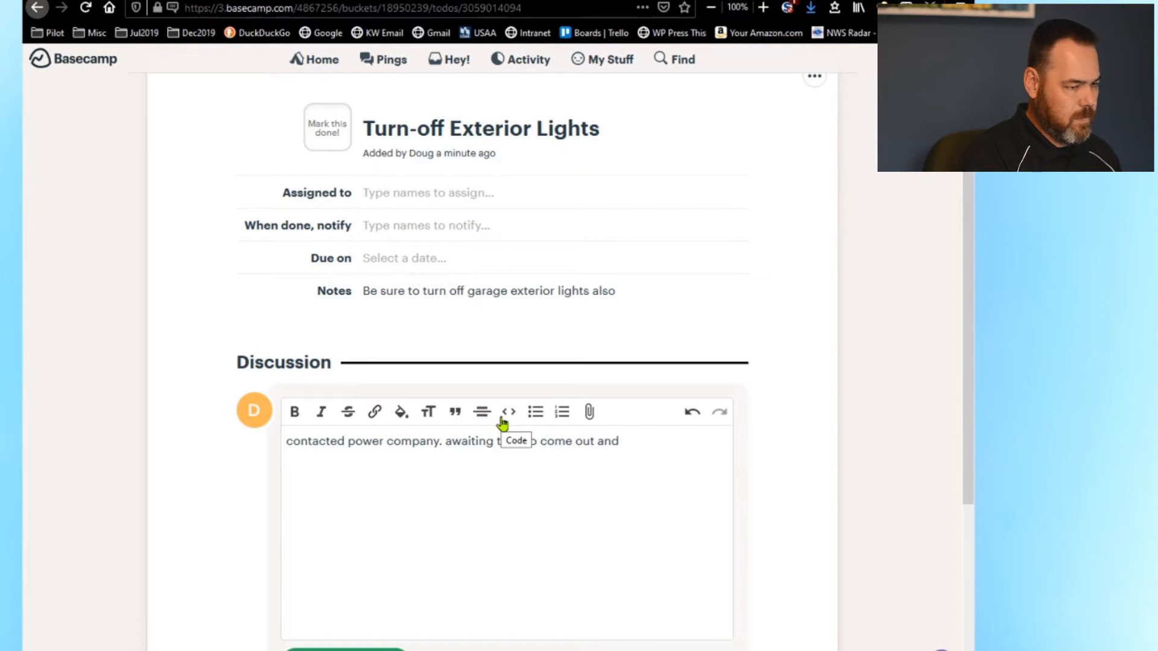
{"action": "type", "text": " turn on th"}
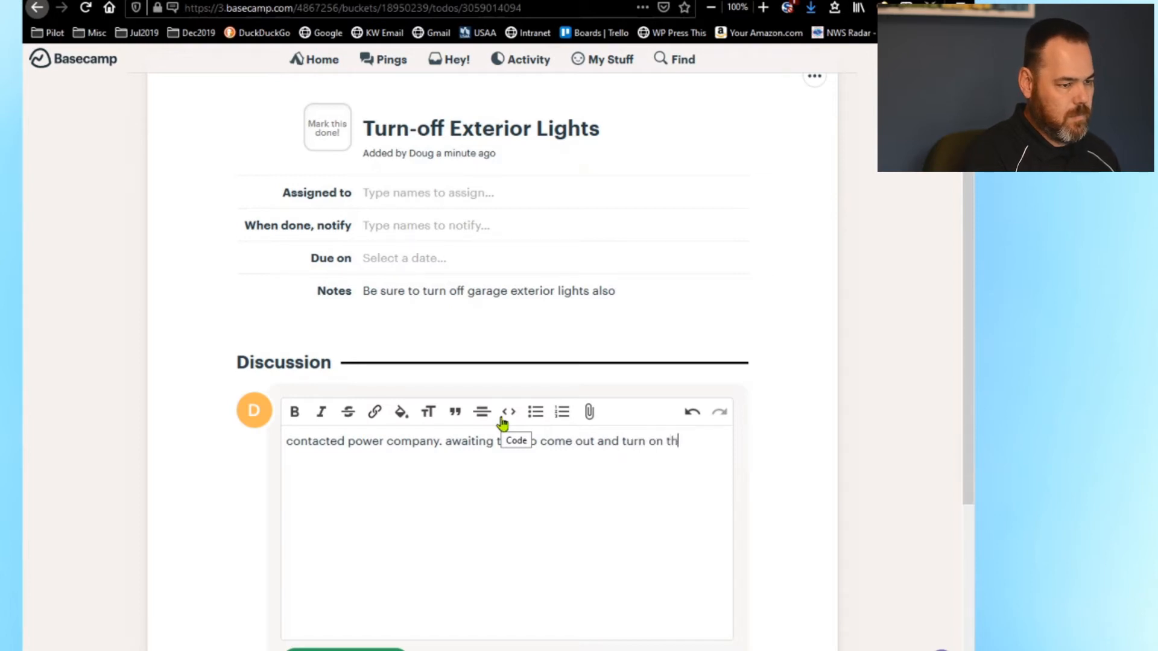
{"action": "type", "text": "e power"}
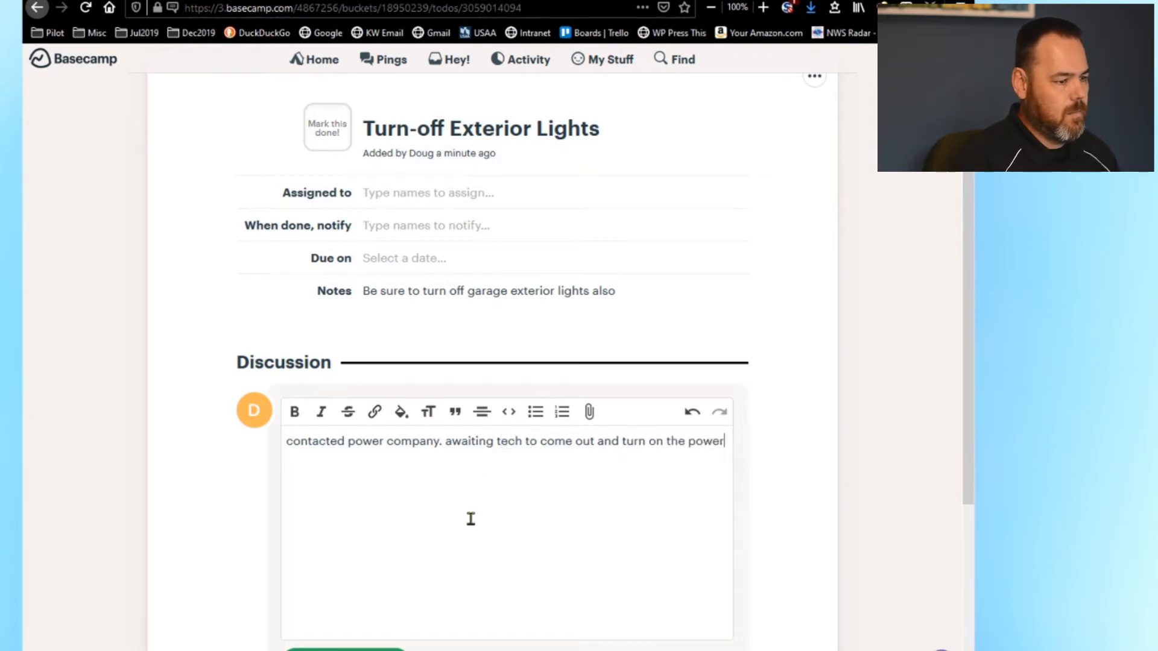
{"action": "left_click", "coordinate": [371, 649]}
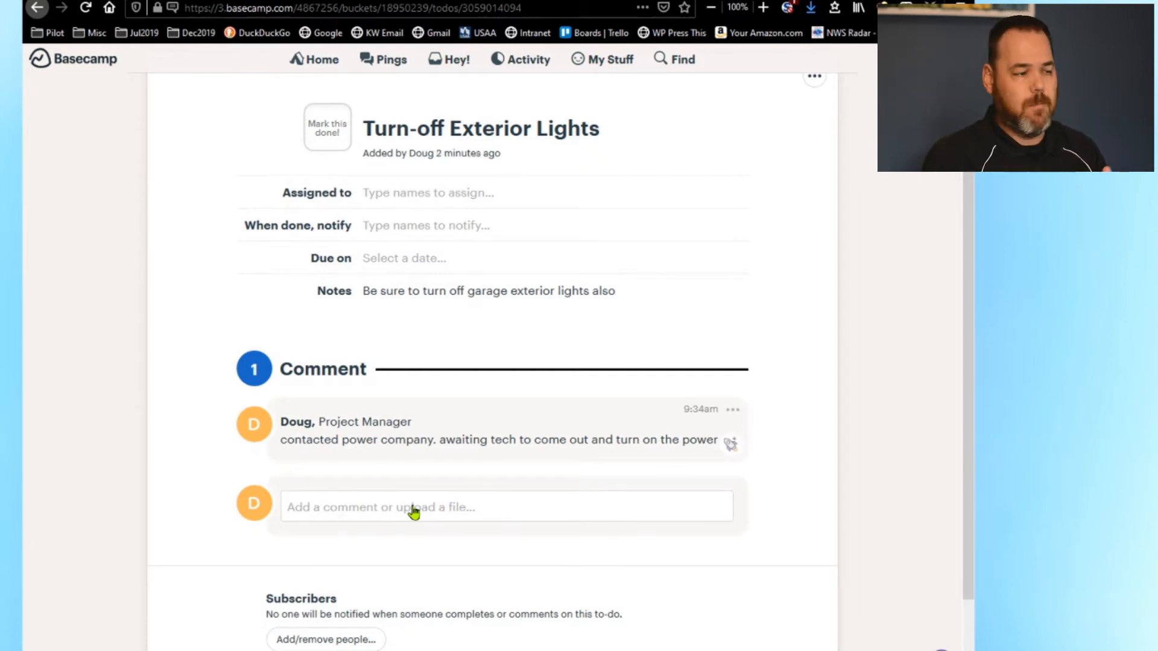
- Post a second comment reading "tech came out and turned the power on" on the exterior lights to-do
{"action": "left_click", "coordinate": [415, 512]}
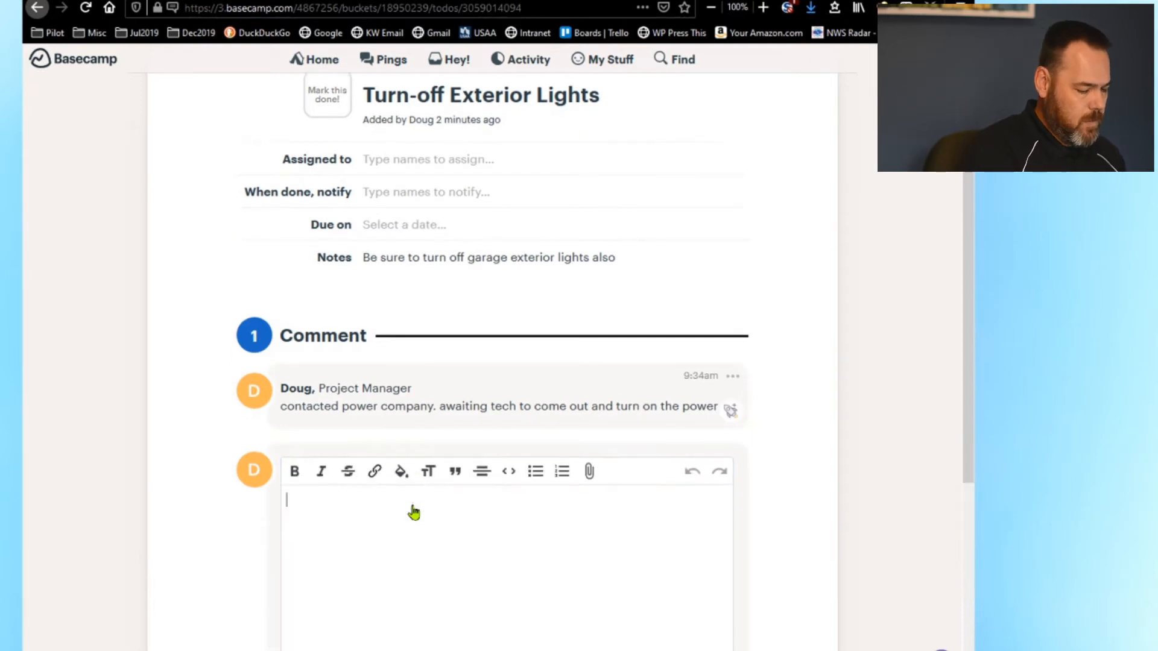
{"action": "type", "text": "p"}
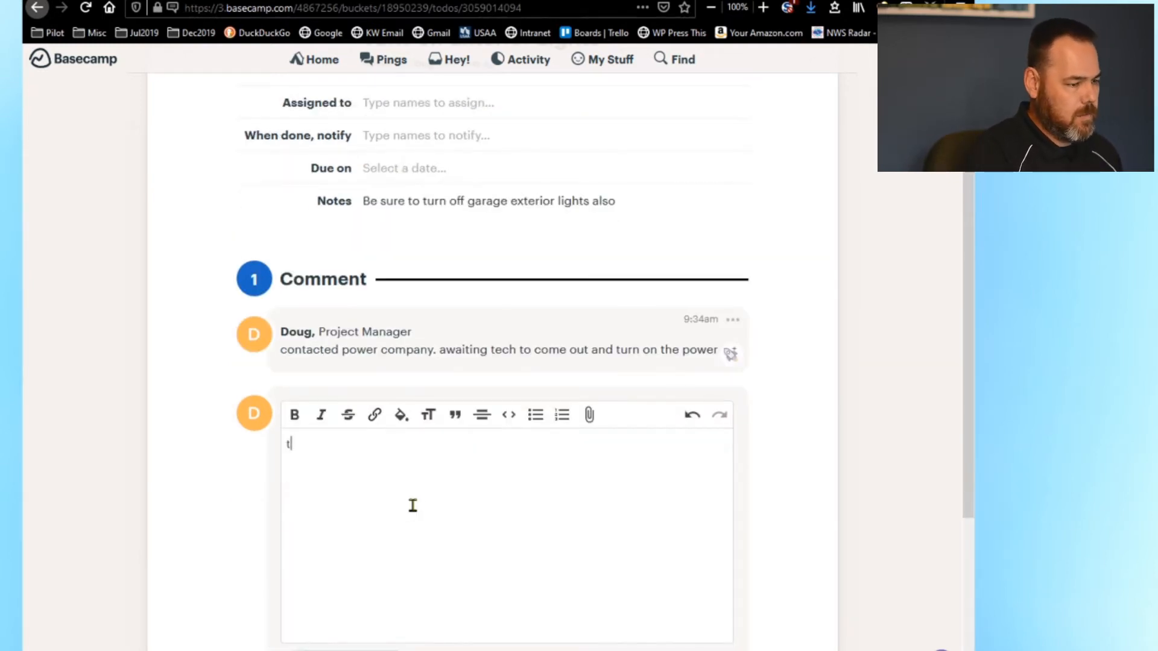
{"action": "type", "text": "ech came ou"}
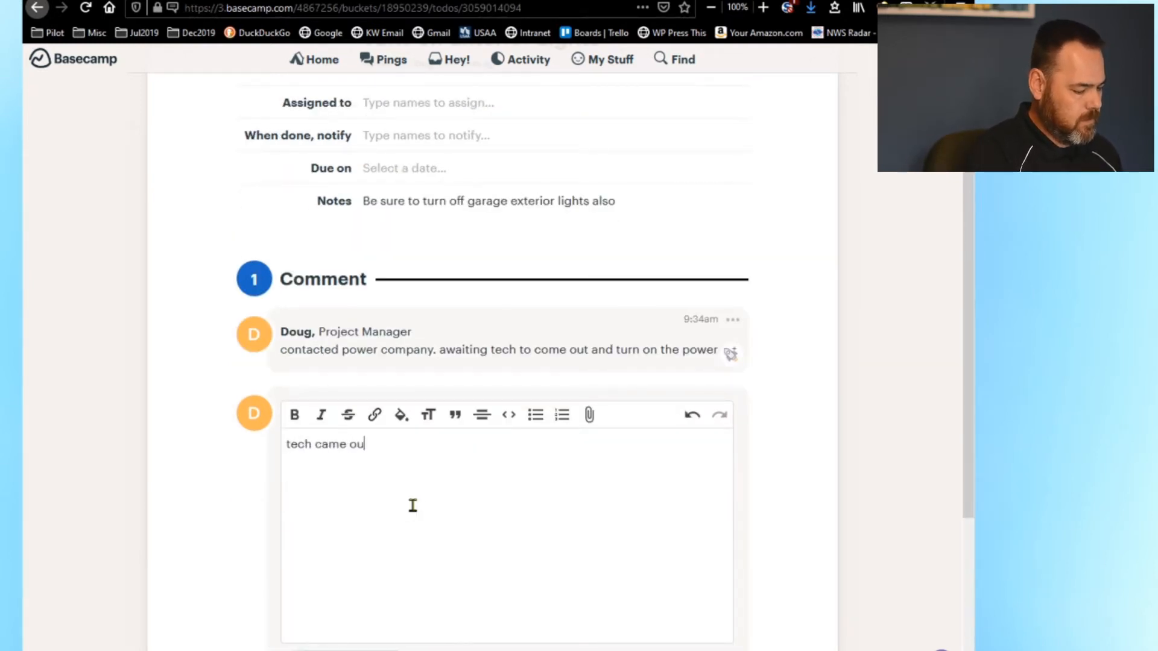
{"action": "type", "text": "t and turn"}
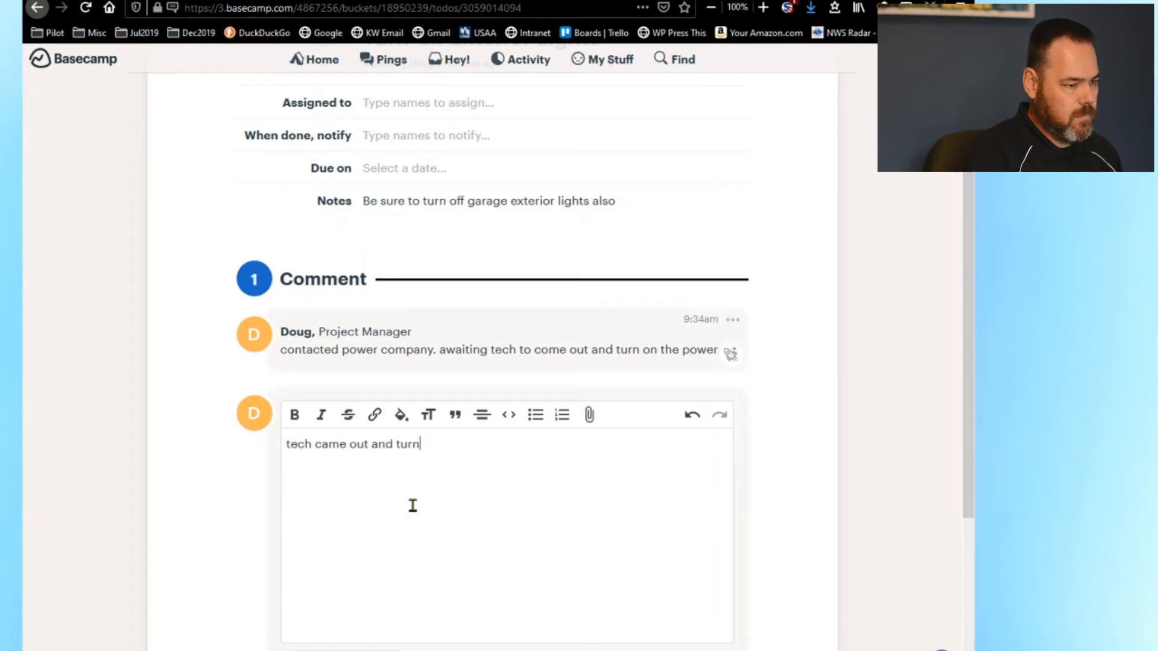
{"action": "type", "text": "ed the power one."}
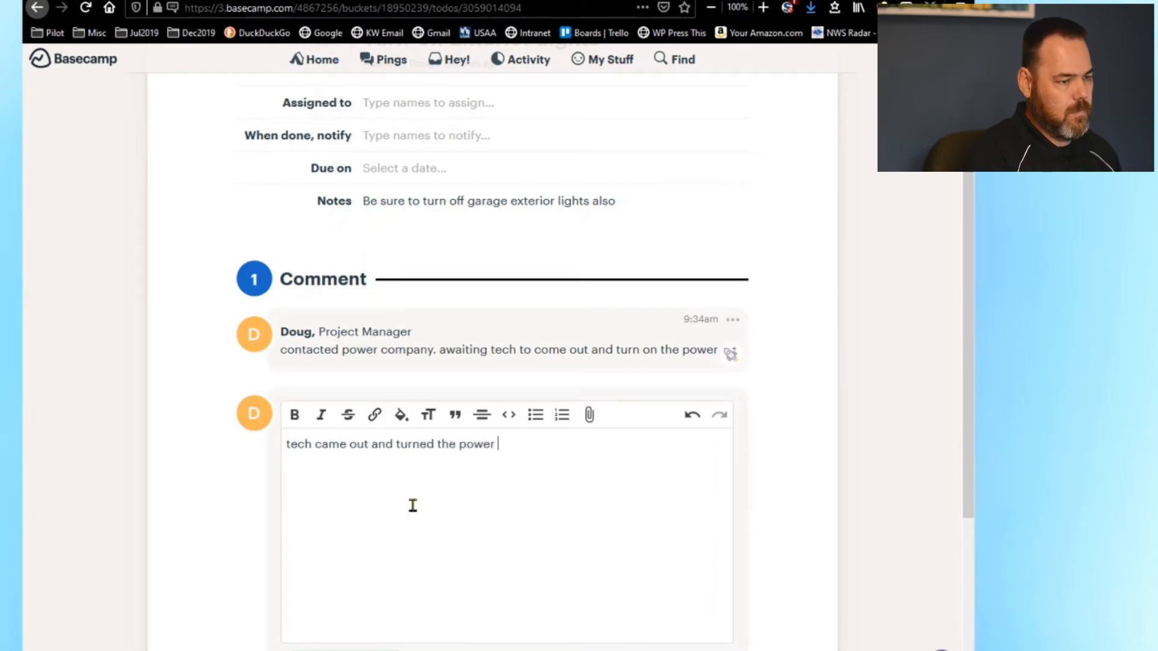
{"action": "key", "text": "BackSpace"}
{"action": "key", "text": "BackSpace"}
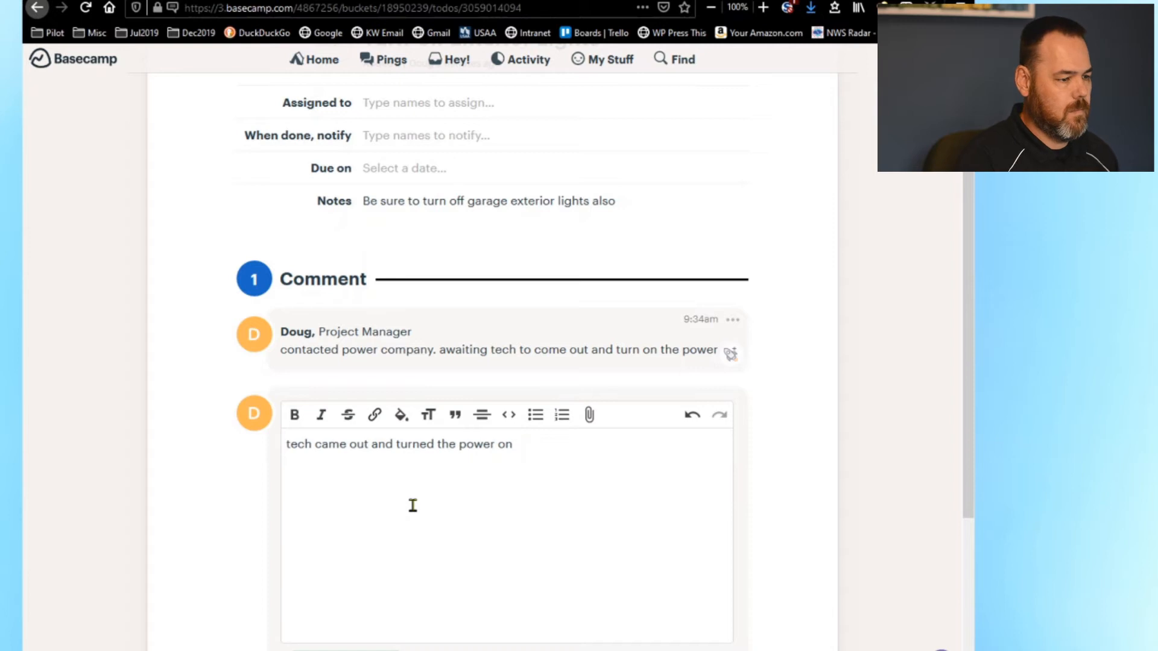
{"action": "key", "text": "ctrl+Return"}
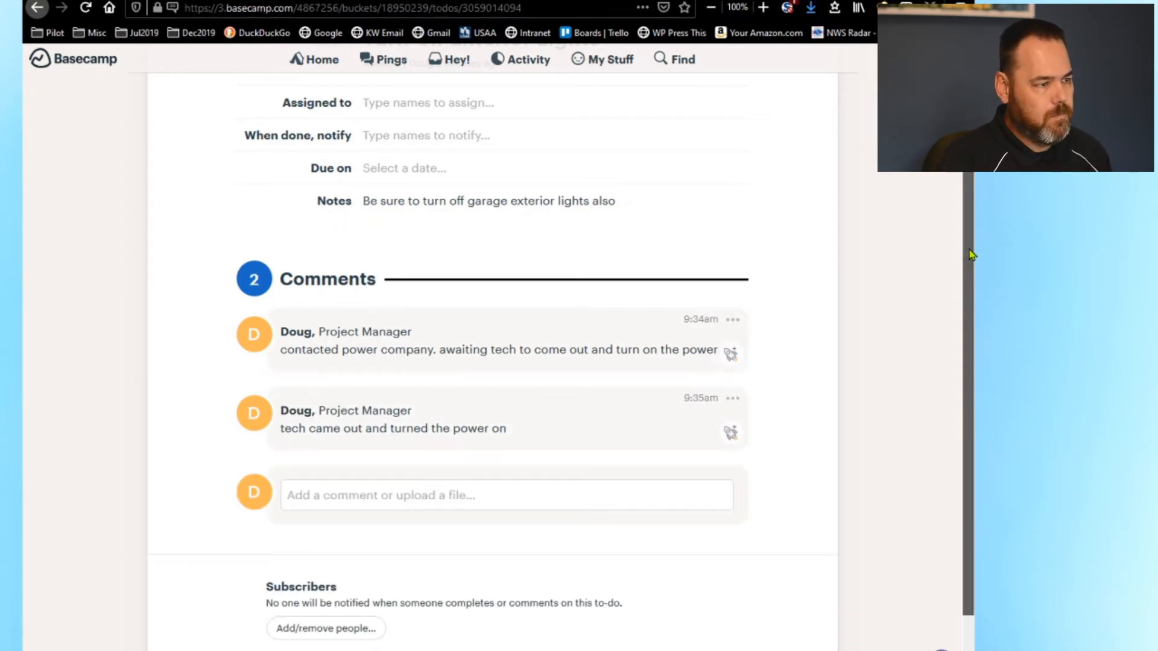
- Mark the "Turn-off Exterior Lights" to-do as done from its own page
{"action": "left_click_drag", "start_coordinate": [961, 250], "coordinate": [959, 183]}
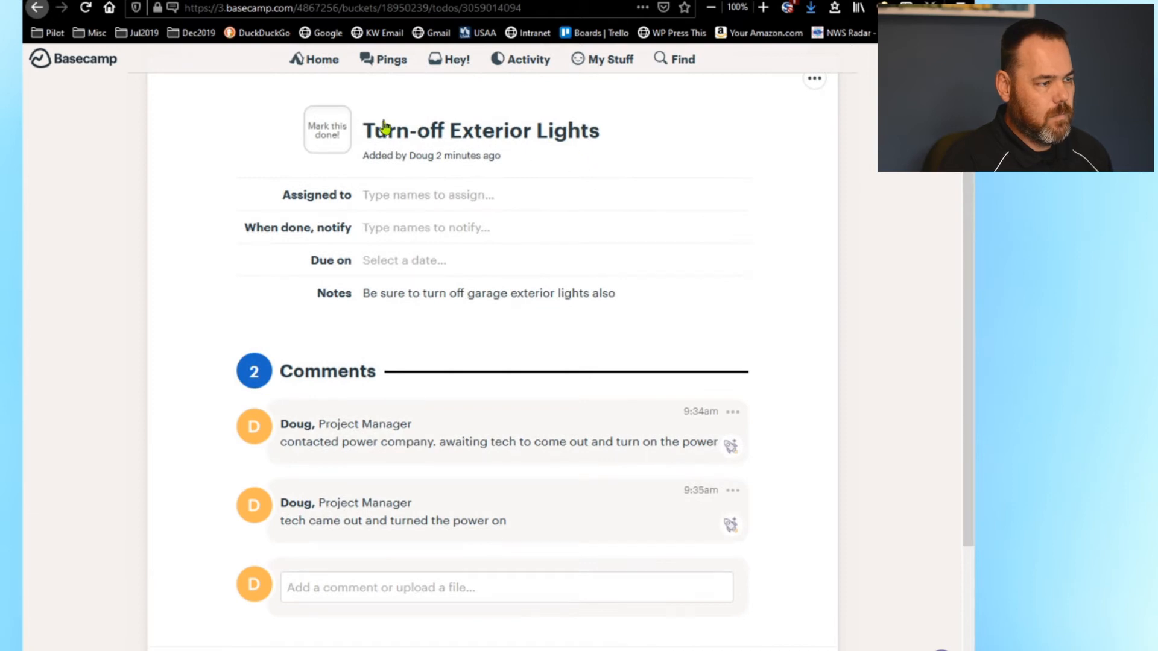
{"action": "left_click", "coordinate": [325, 133]}
{"action": "scroll", "coordinate": [604, 151], "scroll_direction": "up", "scroll_amount": 2}
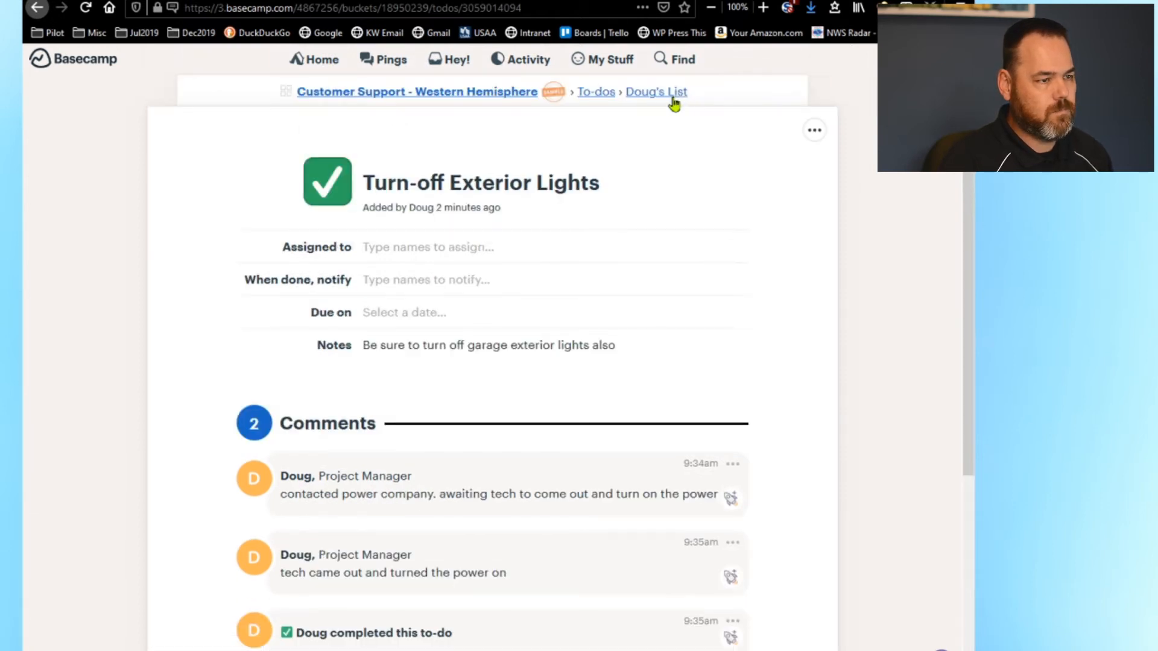
- Return from the personal list to all the team's to-dos and open the "Schedule" to-do
{"action": "left_click", "coordinate": [678, 91]}
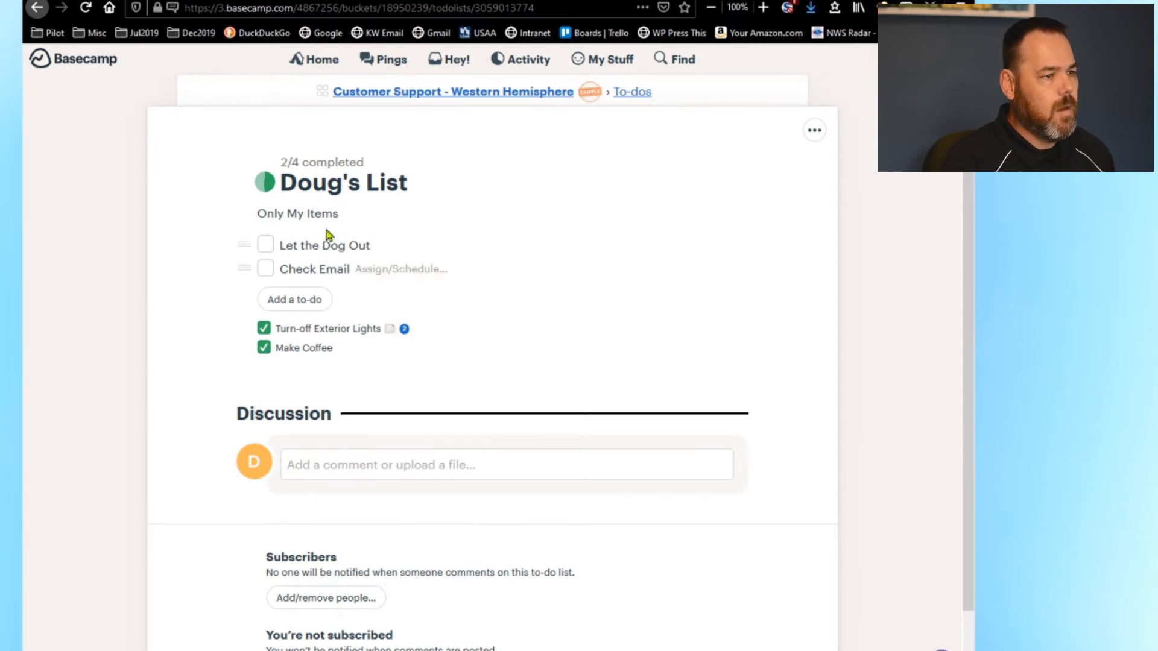
{"action": "left_click", "coordinate": [627, 93]}
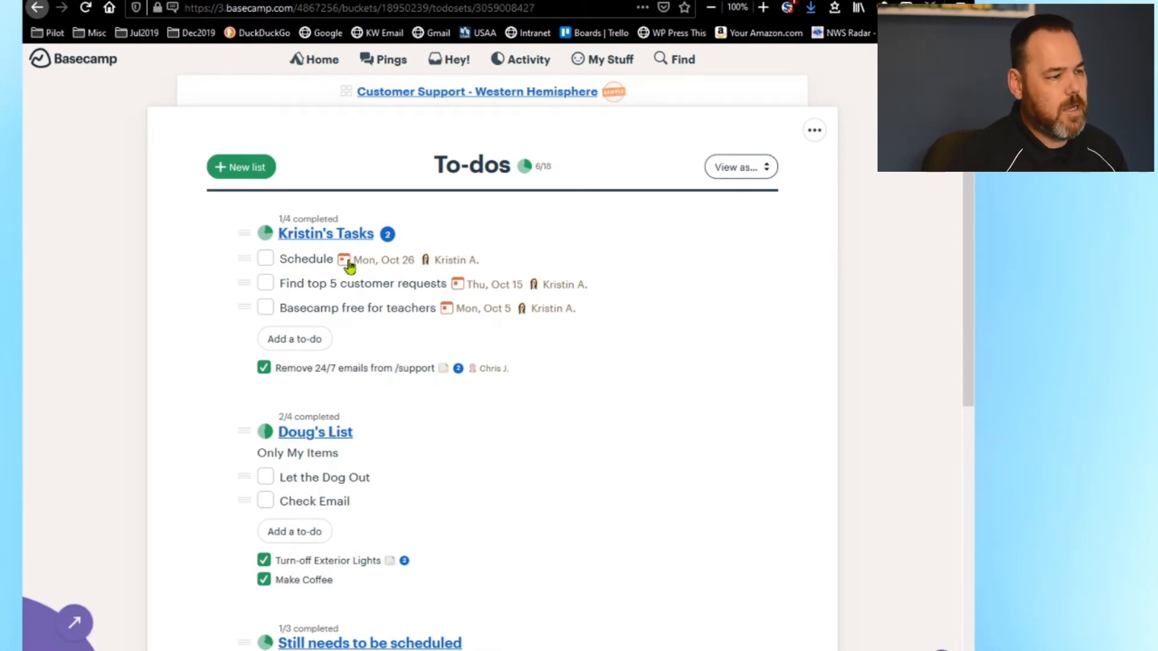
{"action": "left_click", "coordinate": [309, 261]}
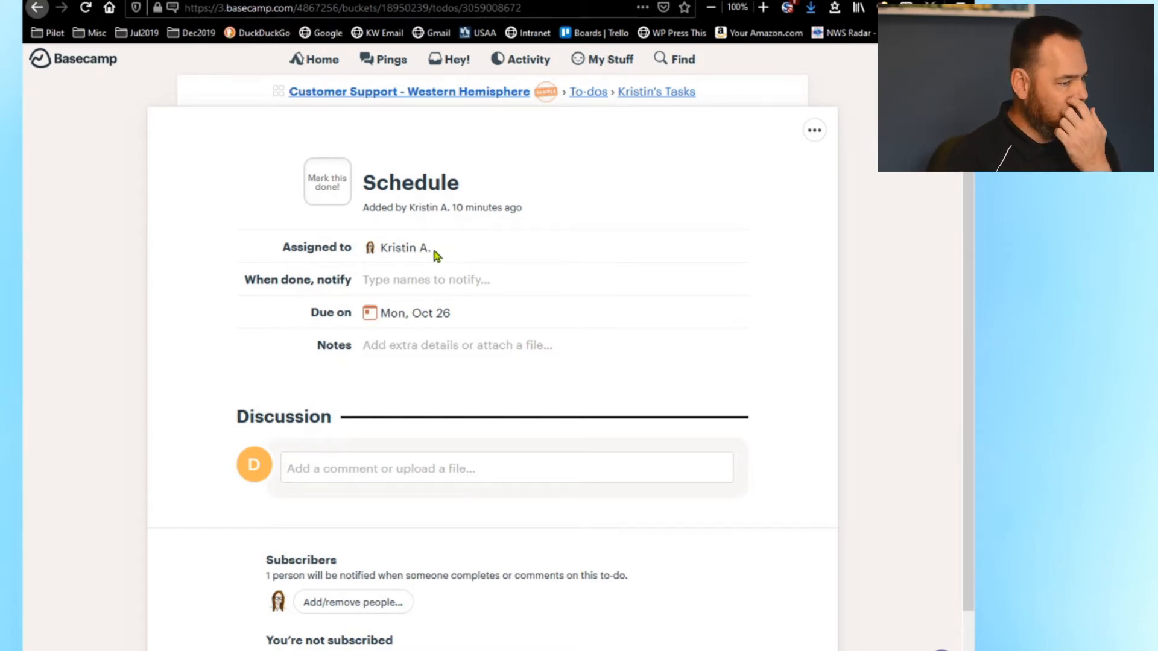
- Try adding the account owner as the person to notify when the "Schedule" to-do is done
{"action": "left_click", "coordinate": [416, 291]}
{"action": "type", "text": "doug"}
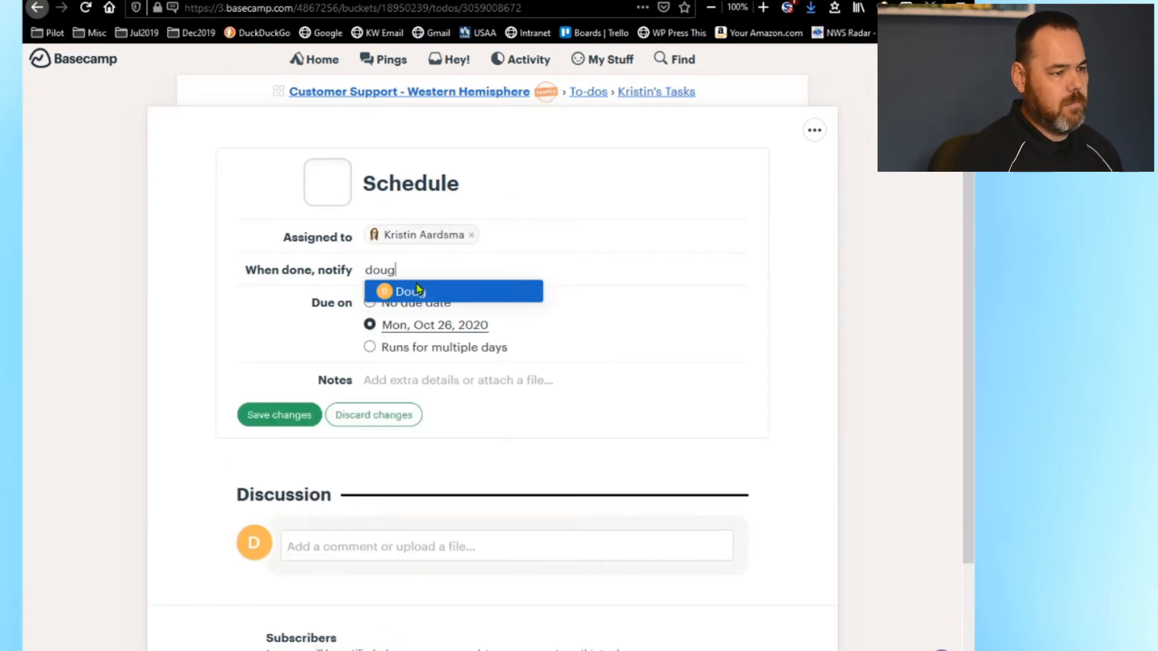
{"action": "left_click", "coordinate": [417, 291]}
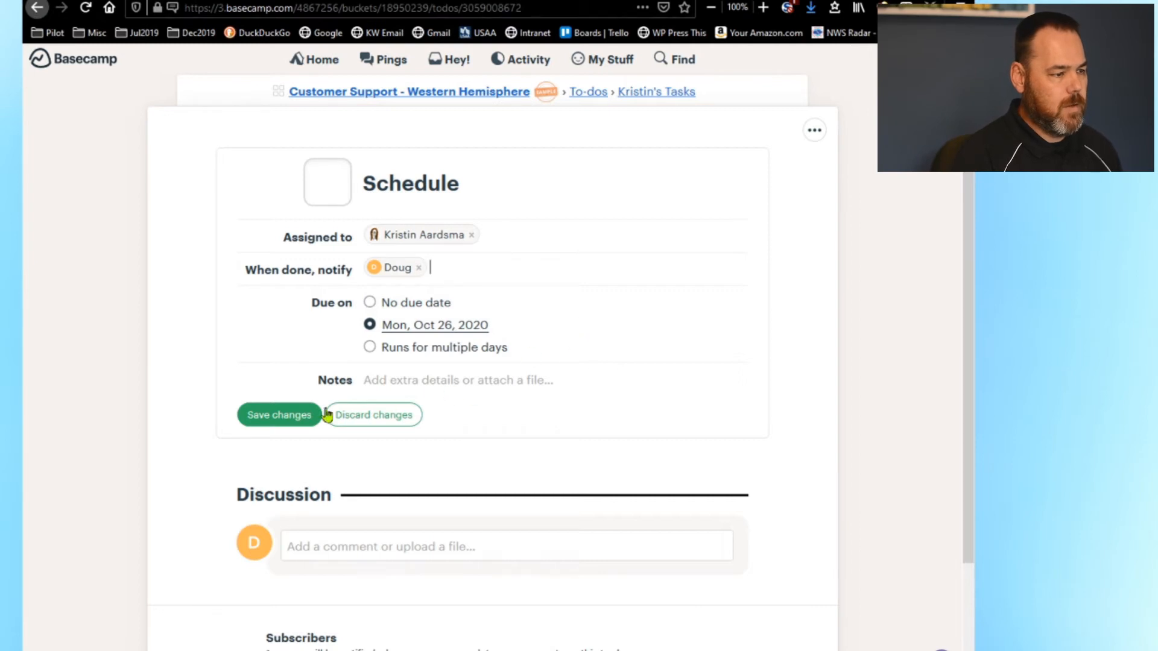
{"action": "left_click", "coordinate": [288, 417]}
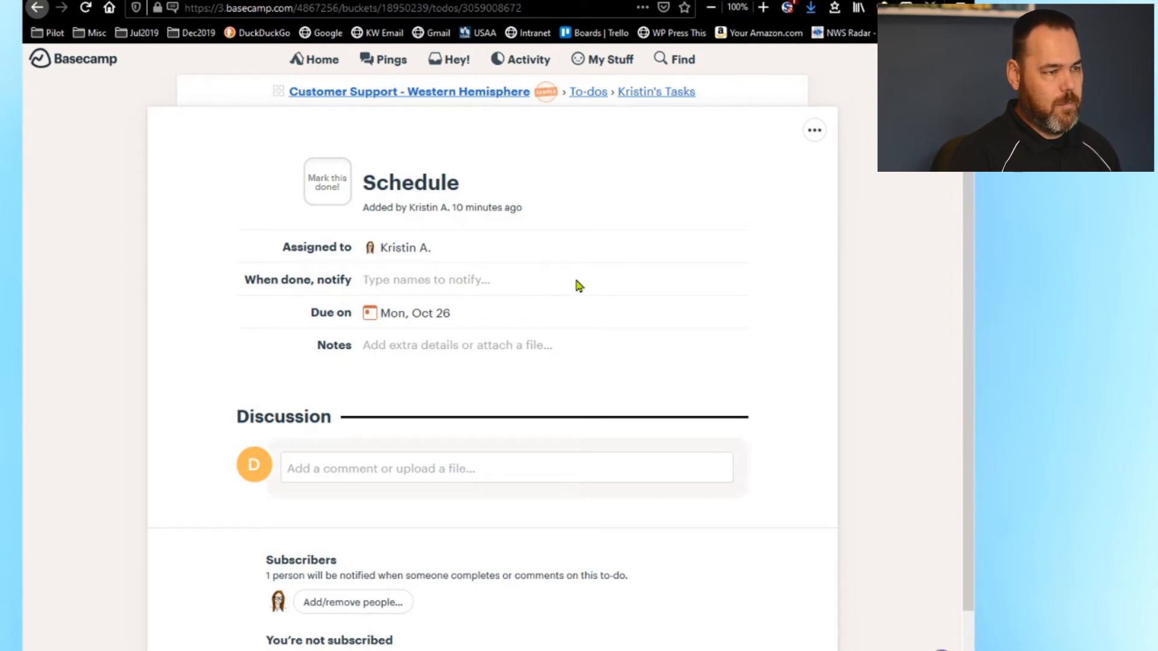
- Open the "Find top 5 customer requests" to-do from its list and try a single due date of Fri, Sep 25, 2020
{"action": "left_click", "coordinate": [646, 94]}
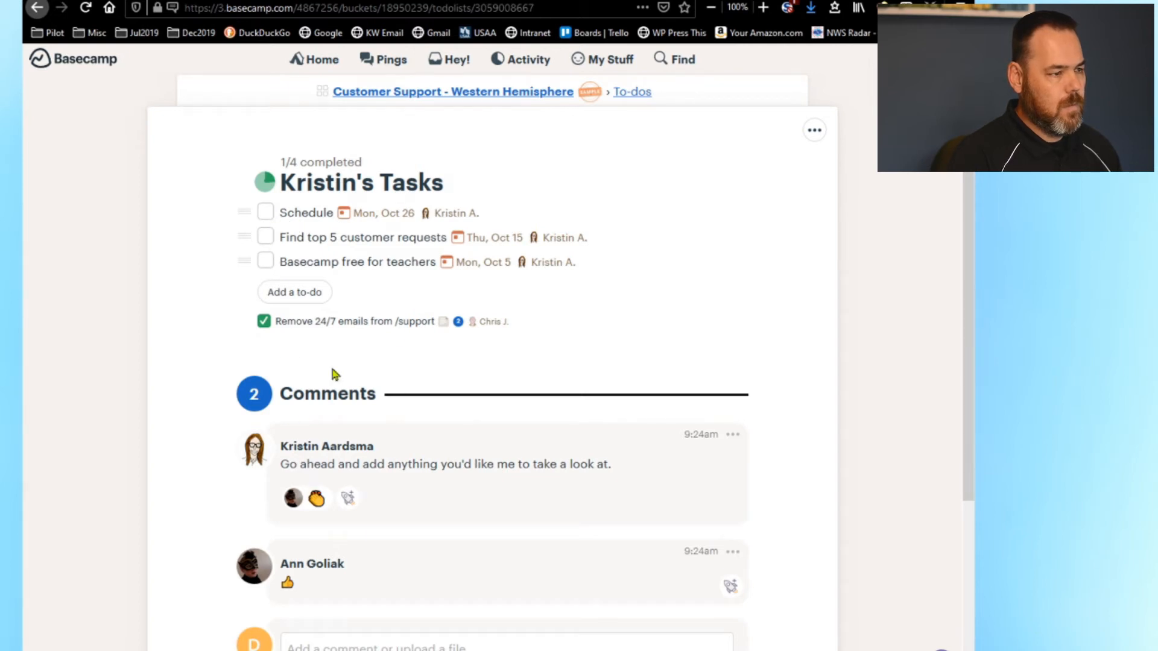
{"action": "left_click", "coordinate": [414, 244]}
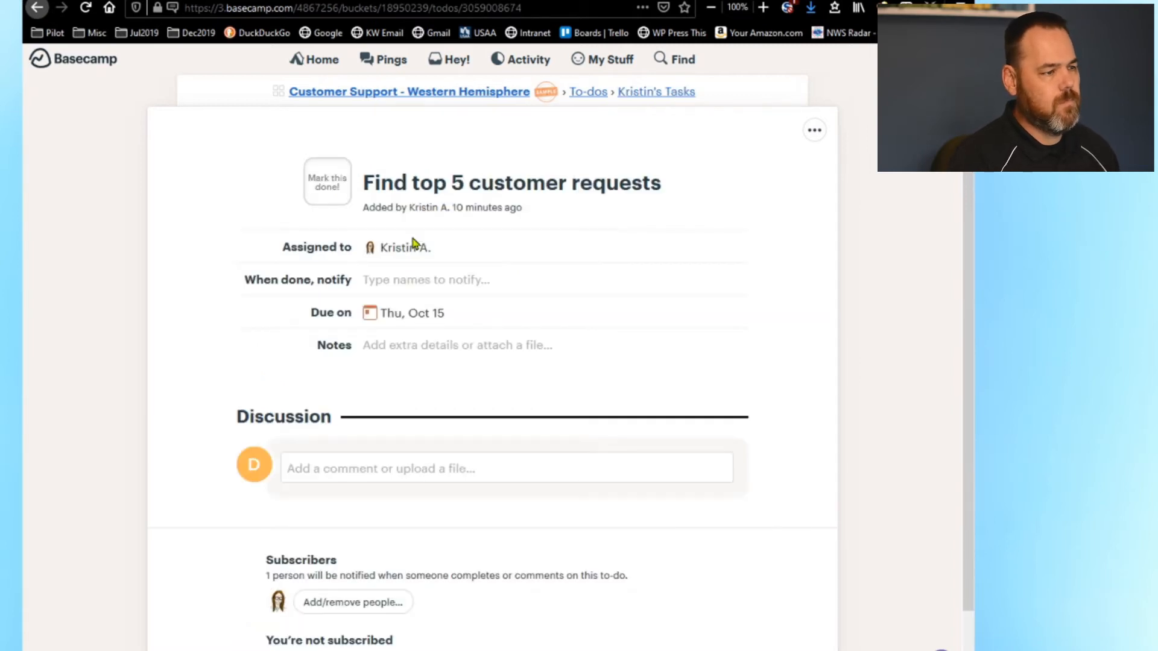
{"action": "left_click", "coordinate": [445, 315]}
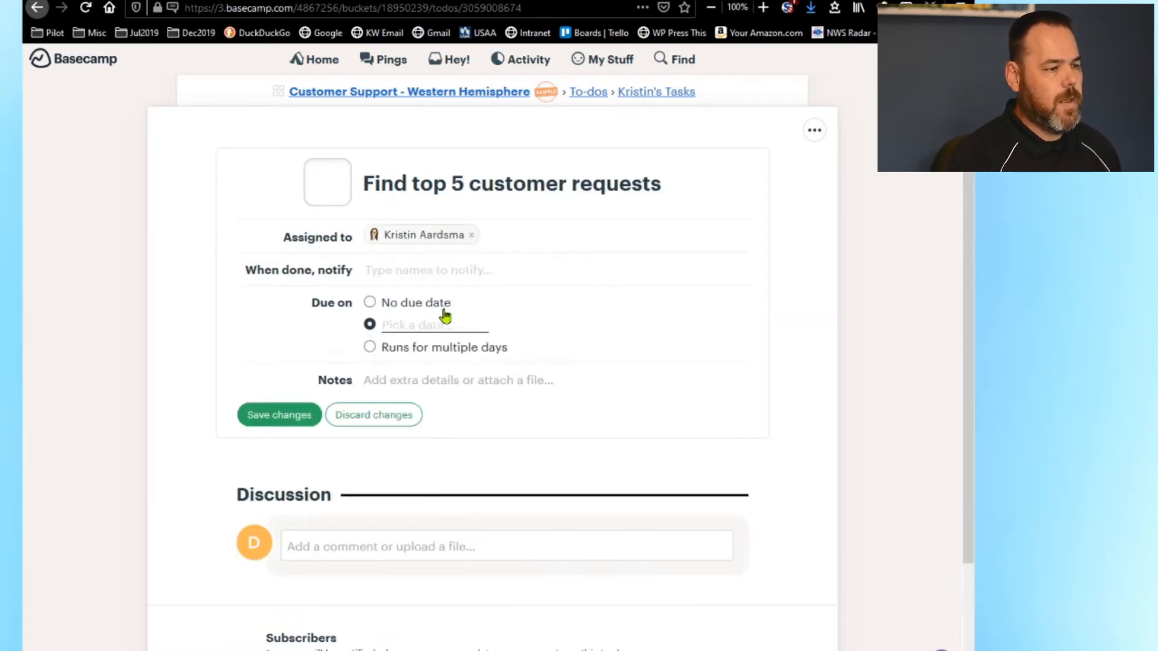
{"action": "left_click", "coordinate": [562, 312]}
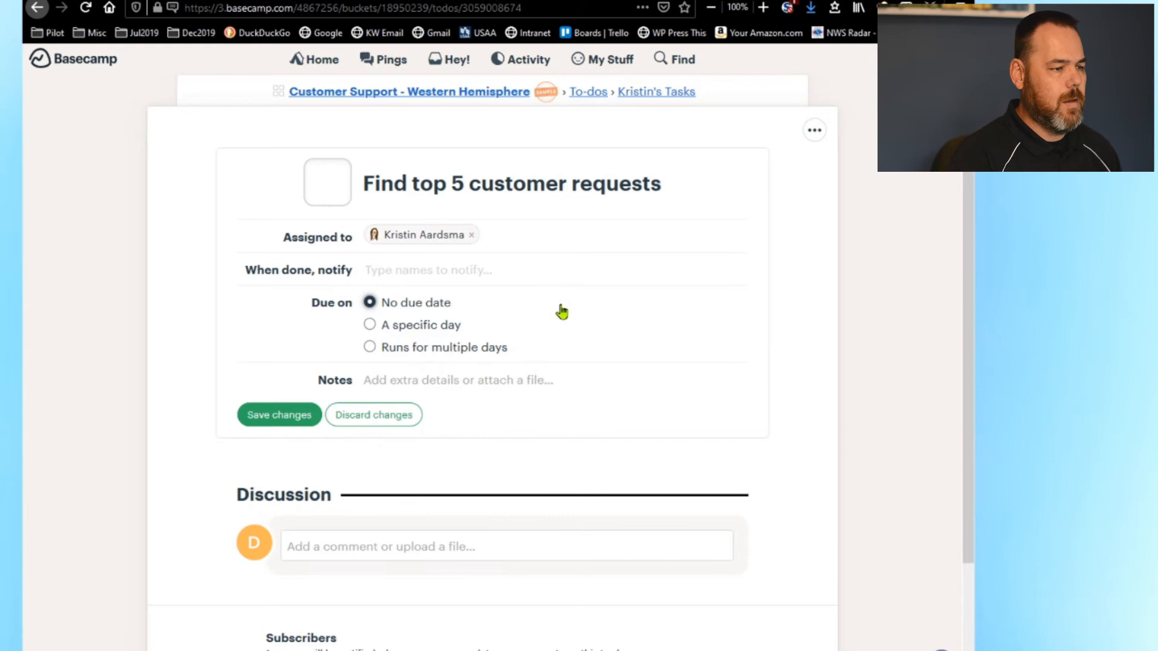
{"action": "left_click", "coordinate": [406, 329]}
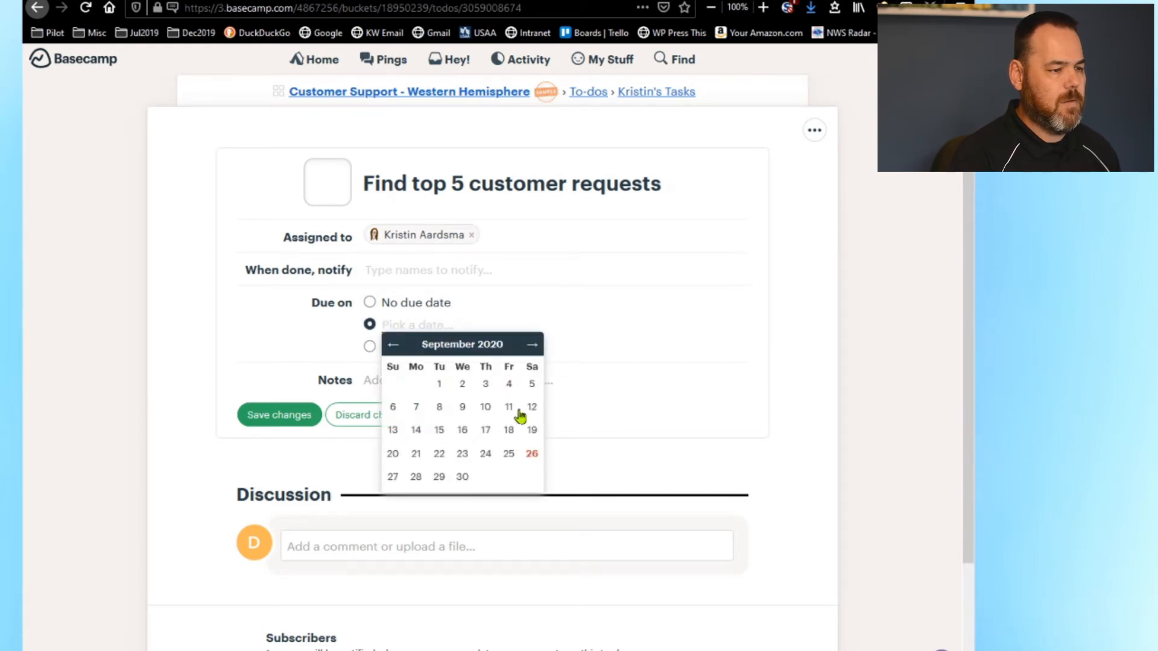
{"action": "left_click", "coordinate": [510, 456]}
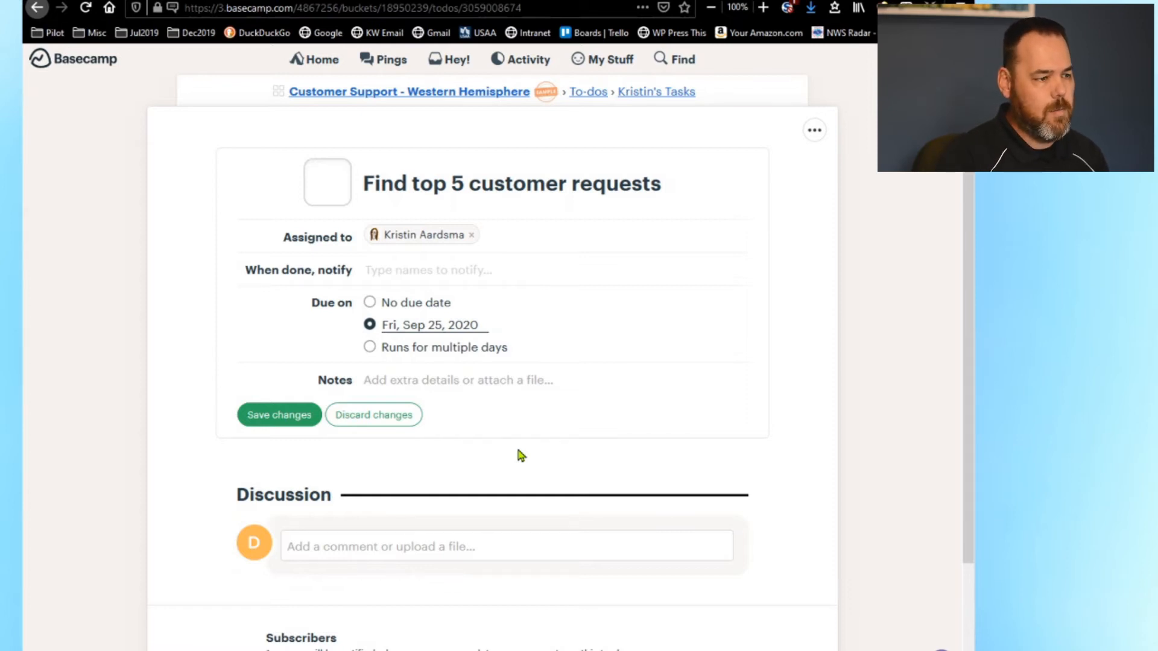
- Try a multi-day due period from Sep 1 to Sep 30, 2020 on the customer requests to-do, and discard the changes
{"action": "left_click", "coordinate": [469, 349]}
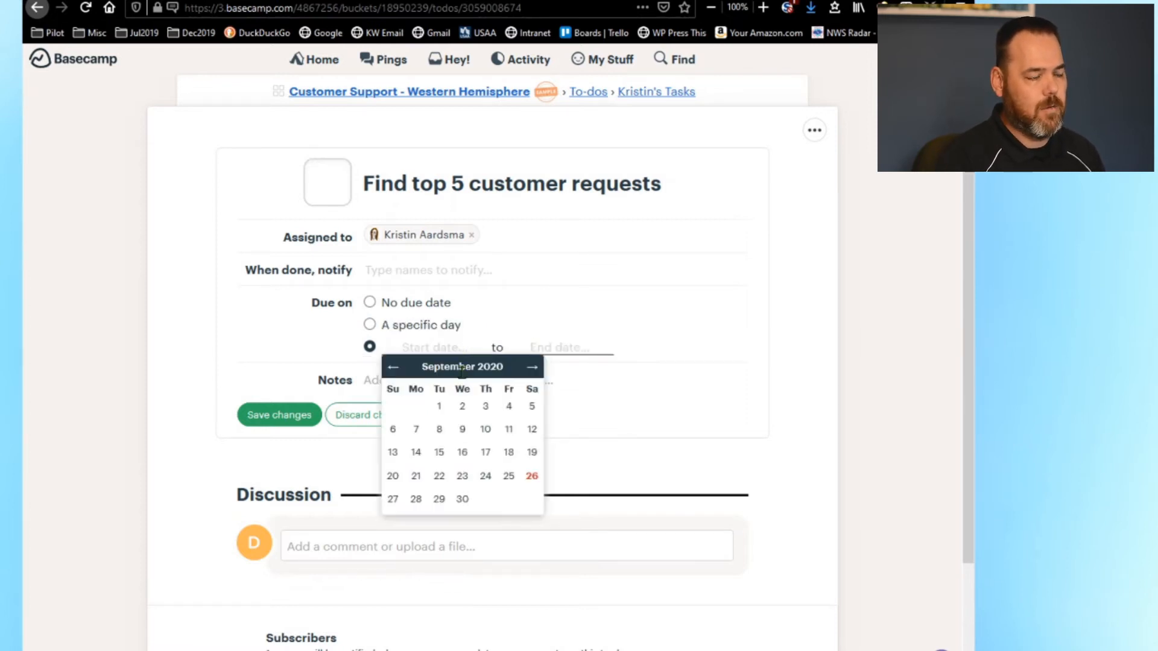
{"action": "left_click", "coordinate": [439, 406]}
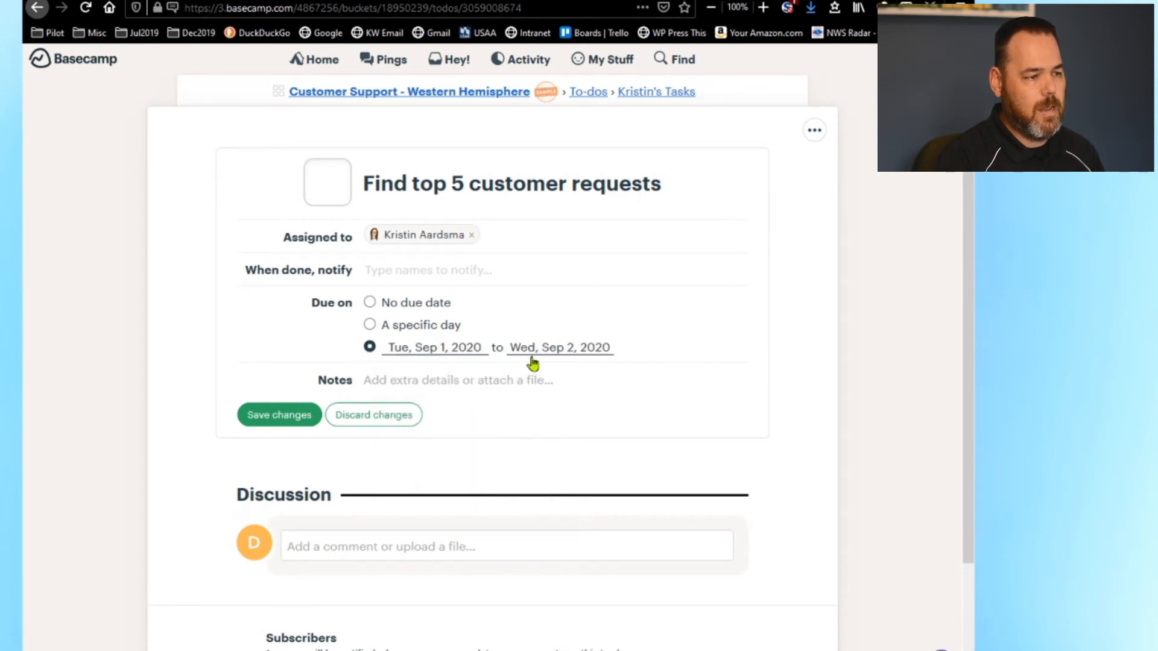
{"action": "left_click", "coordinate": [558, 348]}
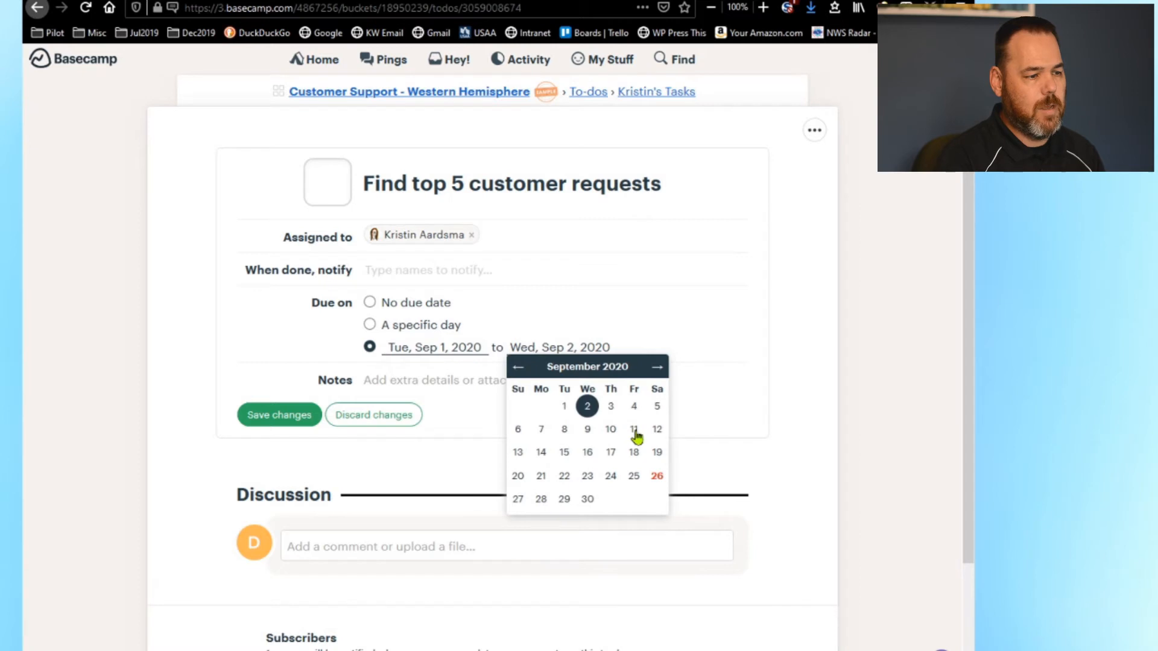
{"action": "left_click", "coordinate": [590, 500]}
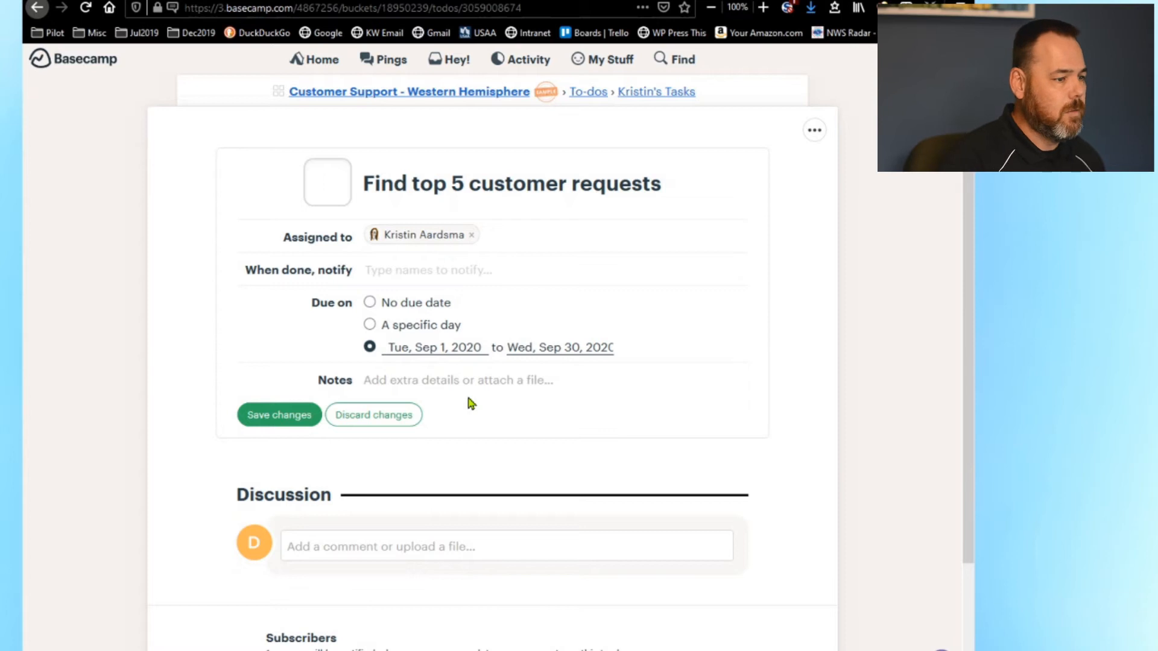
{"action": "left_click", "coordinate": [397, 418]}
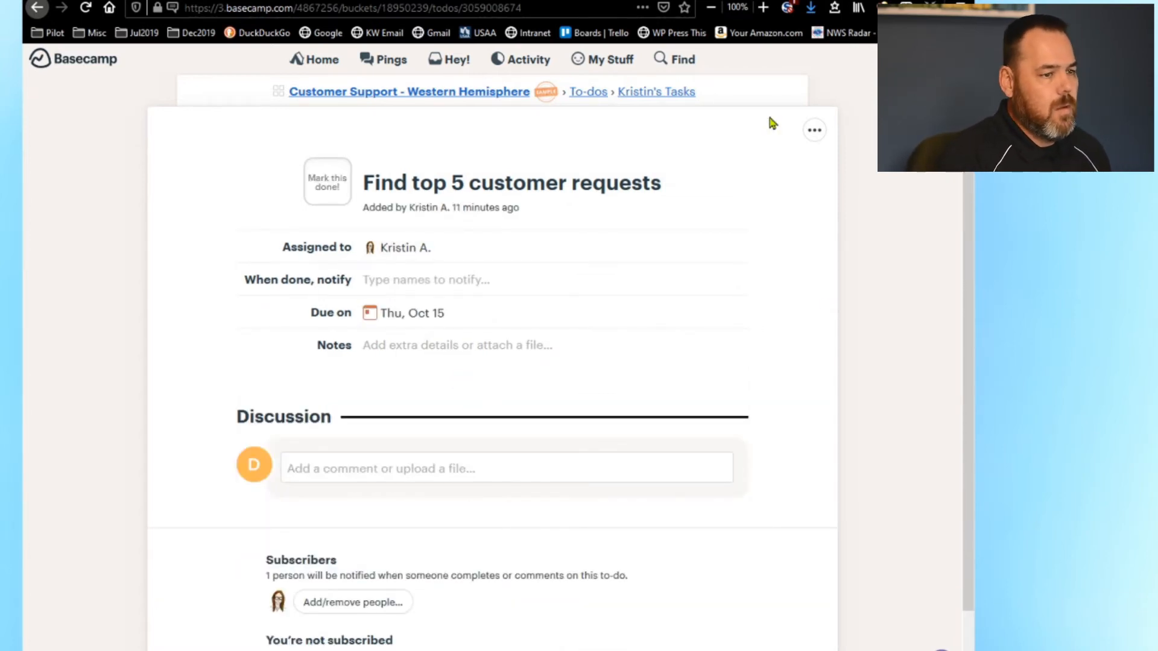
- Go back to the team's to-dos, reopen the "Schedule" to-do and subscribe to its notifications
{"action": "scroll", "coordinate": [956, 272], "scroll_direction": "down", "scroll_amount": 2}
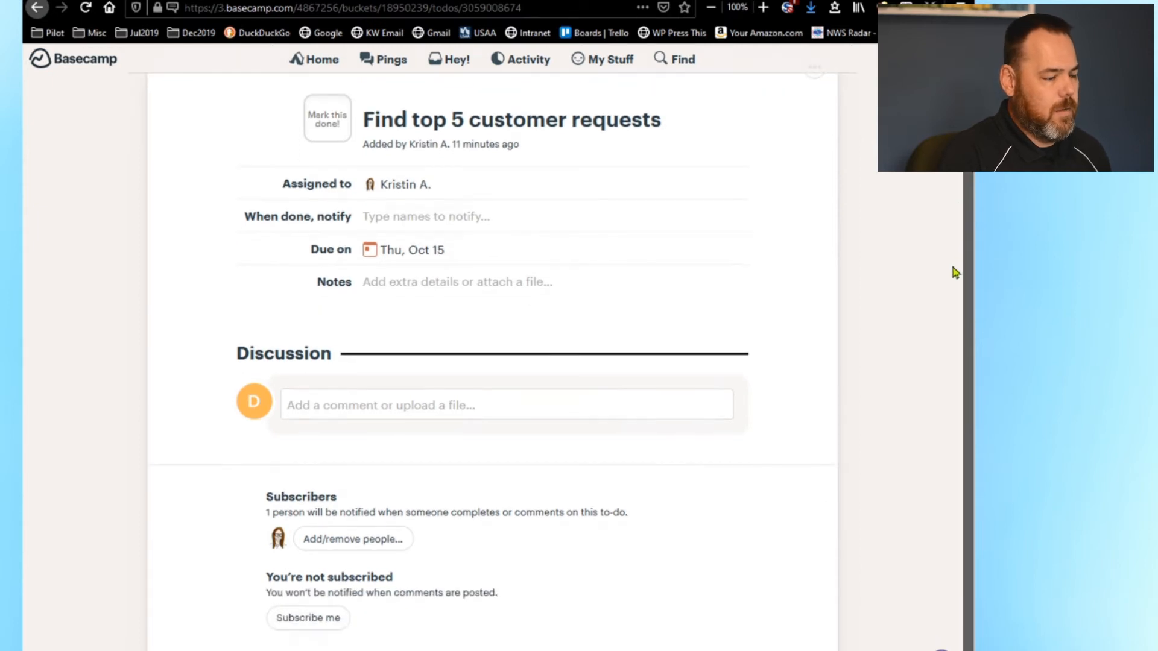
{"action": "scroll", "coordinate": [952, 198], "scroll_direction": "up", "scroll_amount": 2}
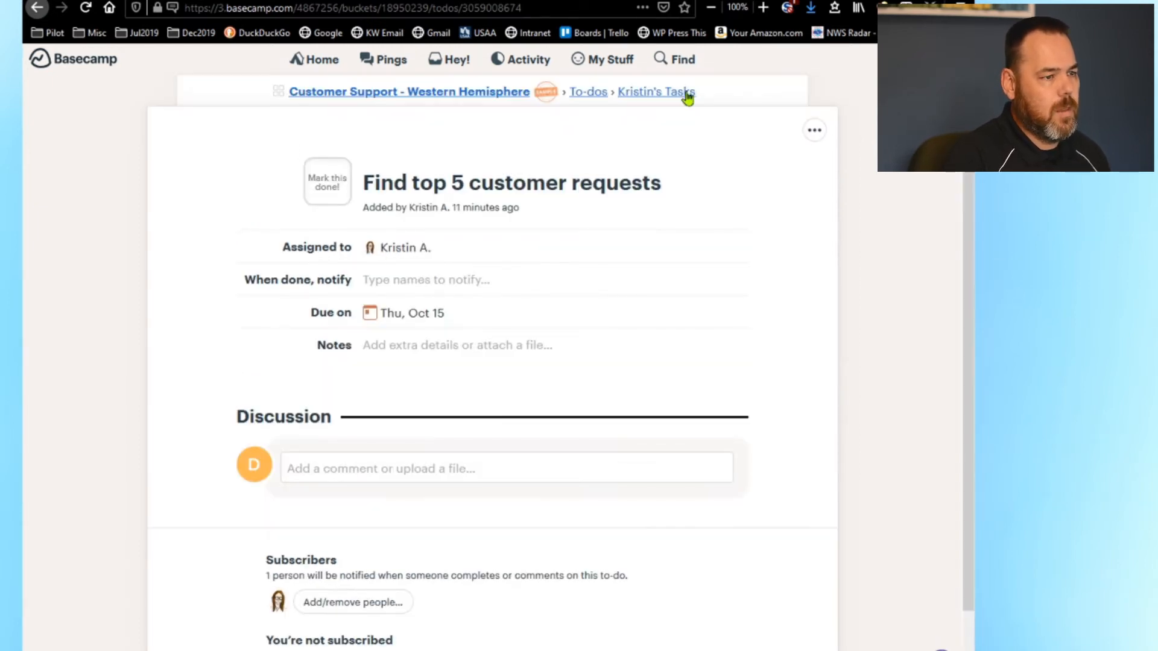
{"action": "left_click", "coordinate": [662, 93]}
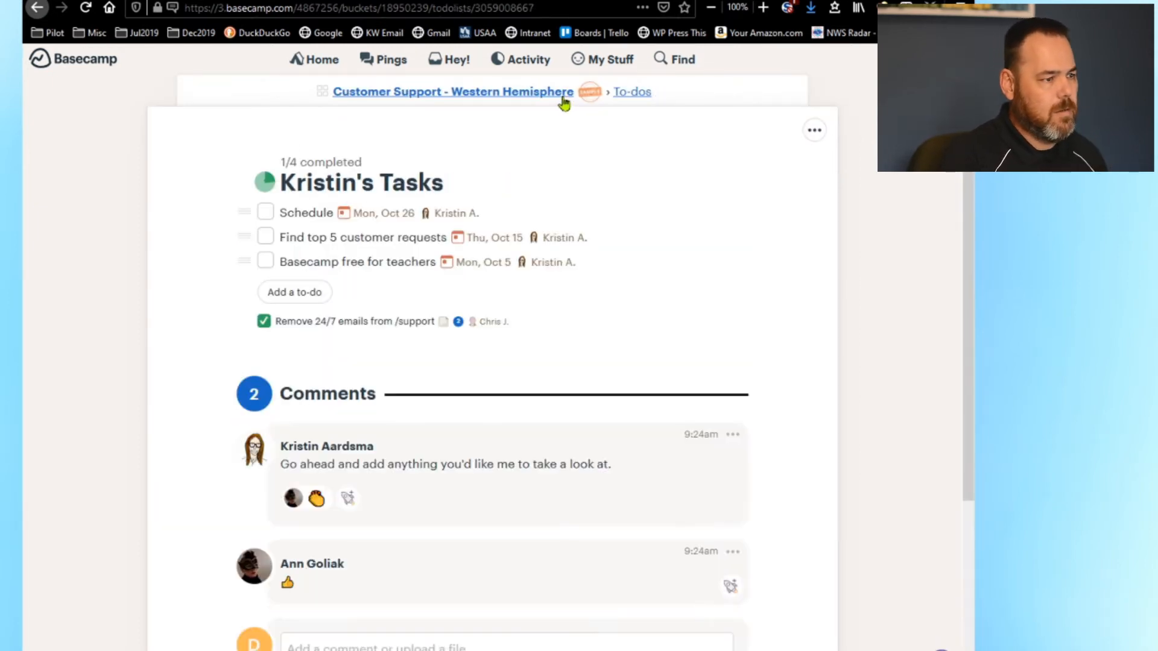
{"action": "left_click", "coordinate": [630, 94]}
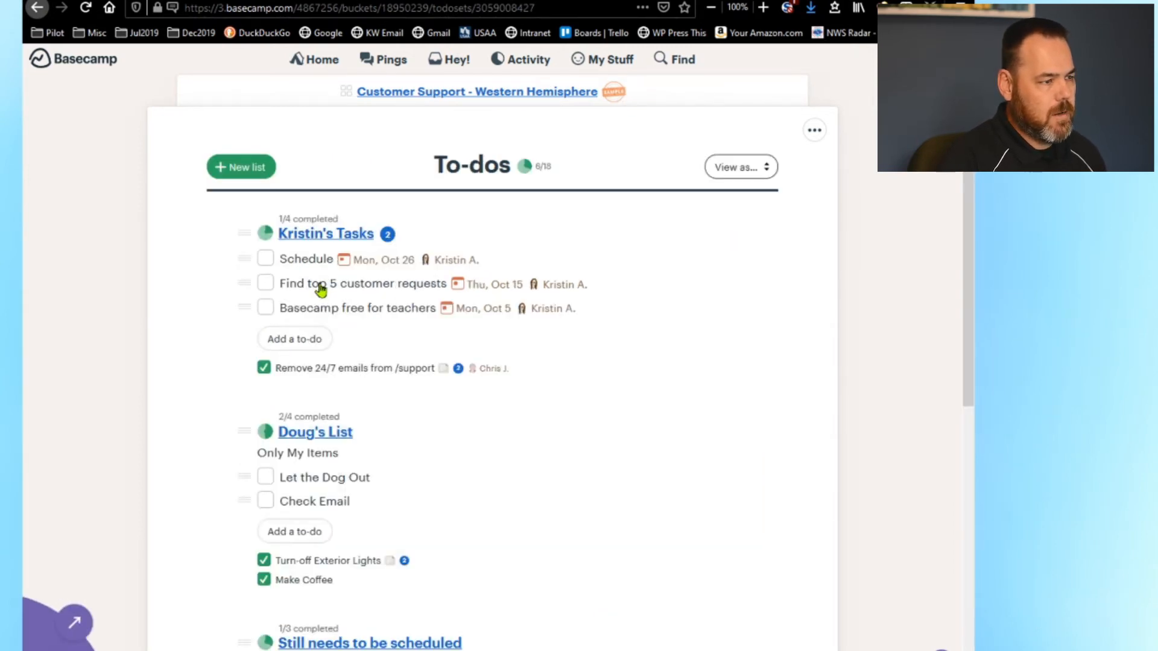
{"action": "left_click", "coordinate": [306, 261]}
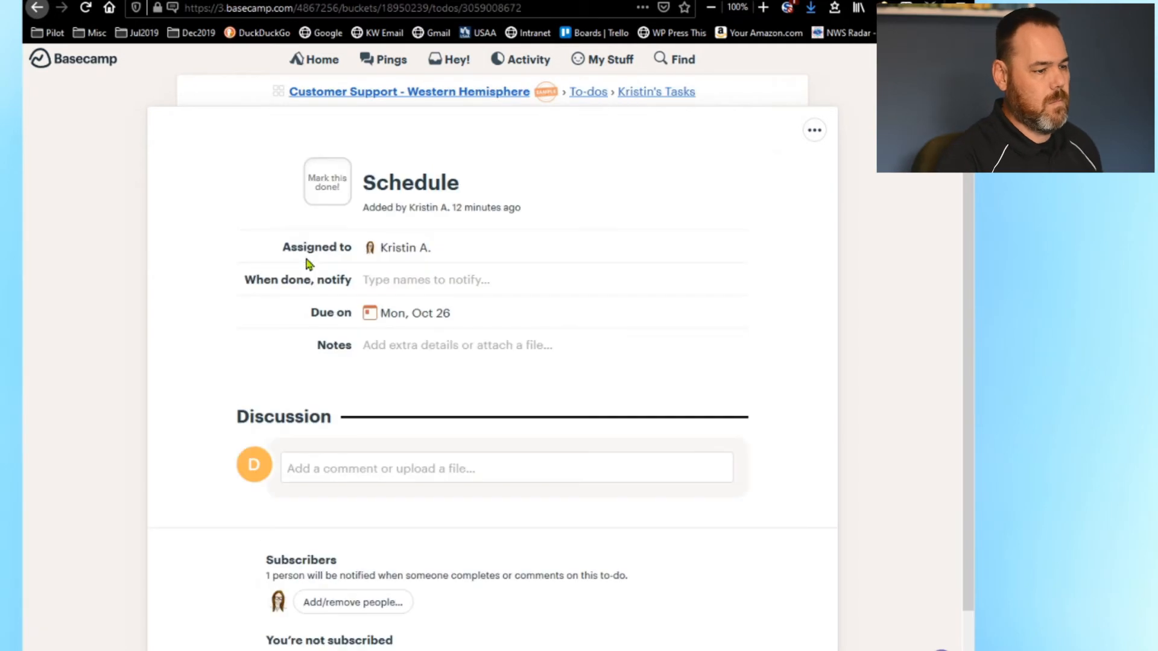
{"action": "scroll", "coordinate": [743, 294], "scroll_direction": "down", "scroll_amount": 2}
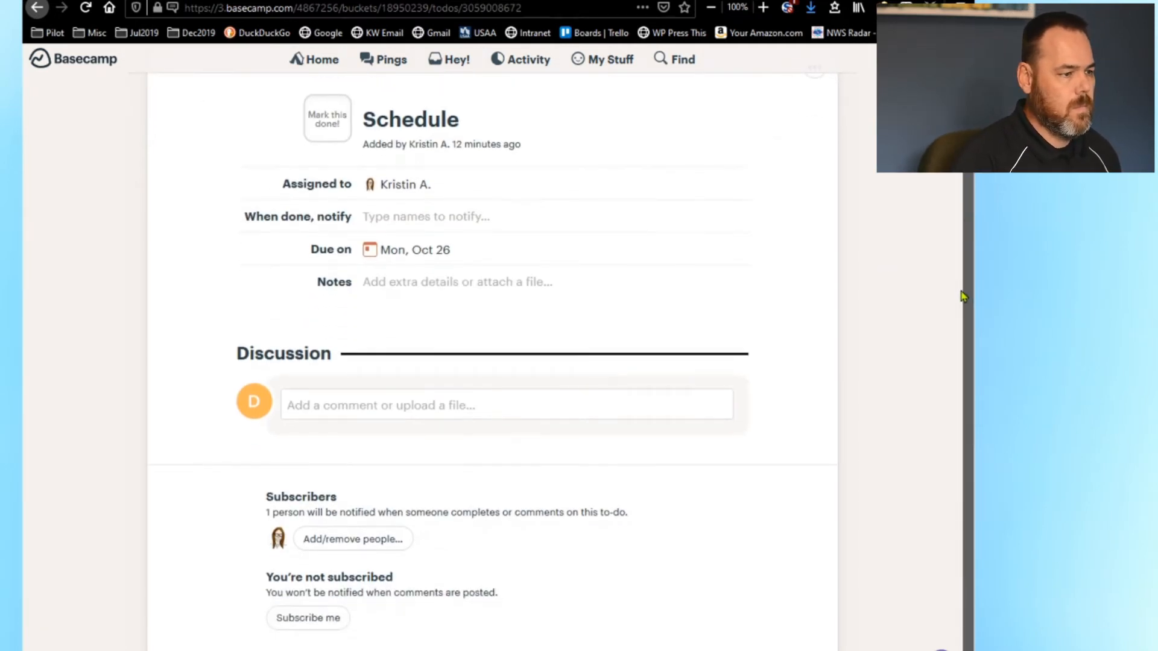
{"action": "left_click", "coordinate": [324, 621]}
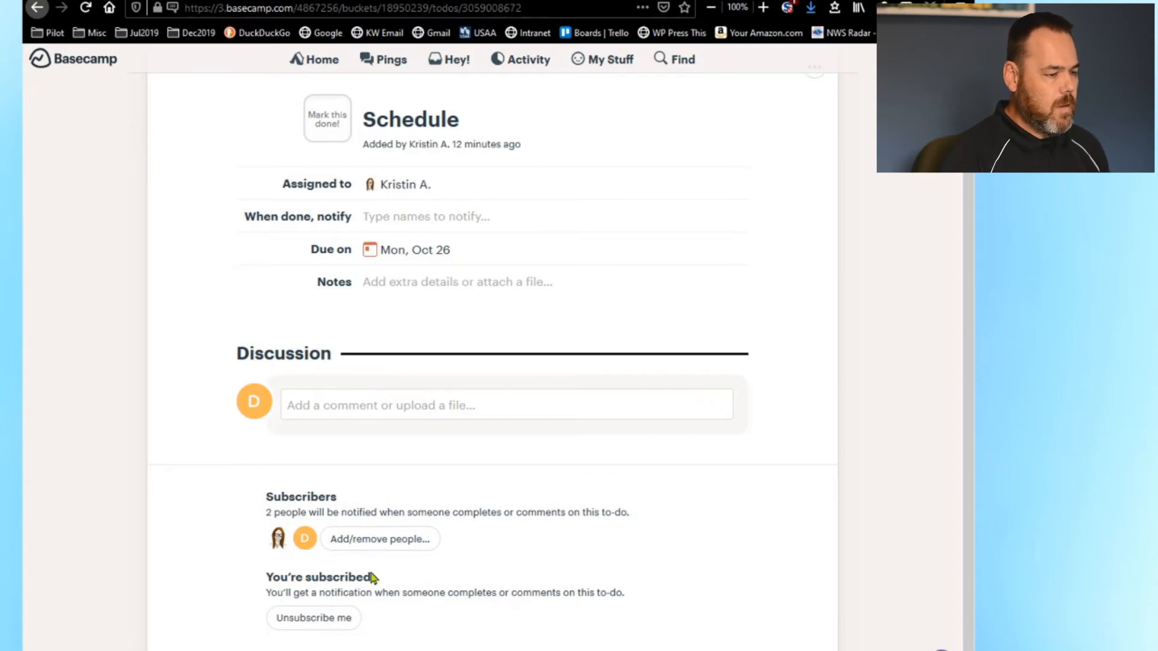
- Post the comment "Test" on the "Schedule" to-do
{"action": "left_click", "coordinate": [403, 411]}
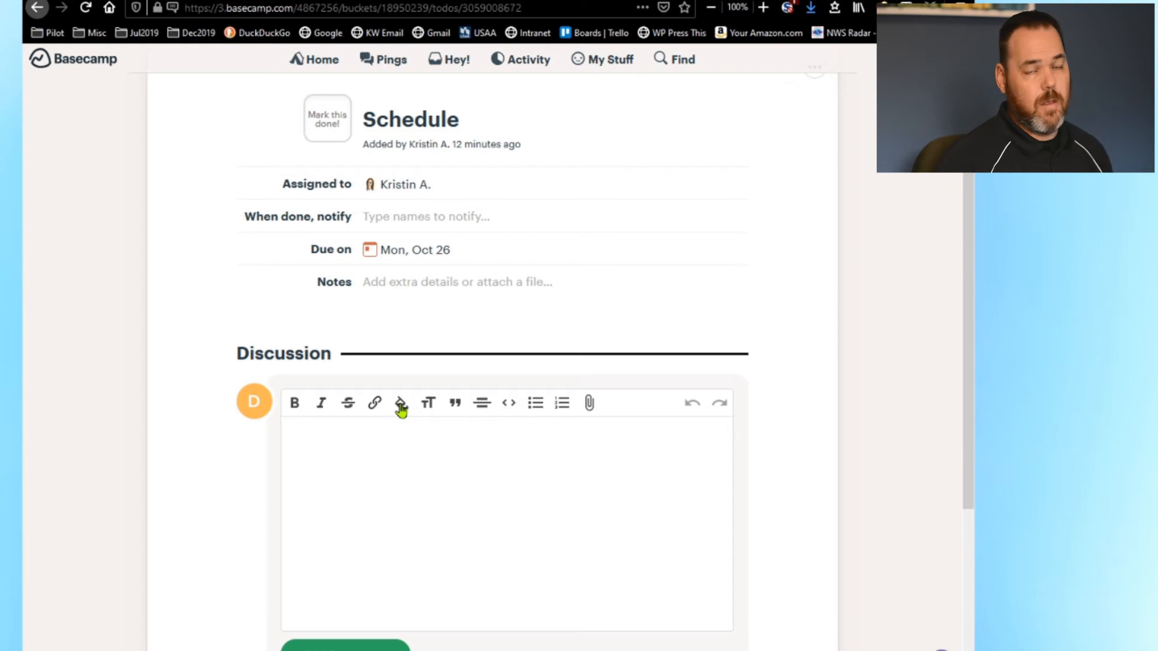
{"action": "type", "text": "Test"}
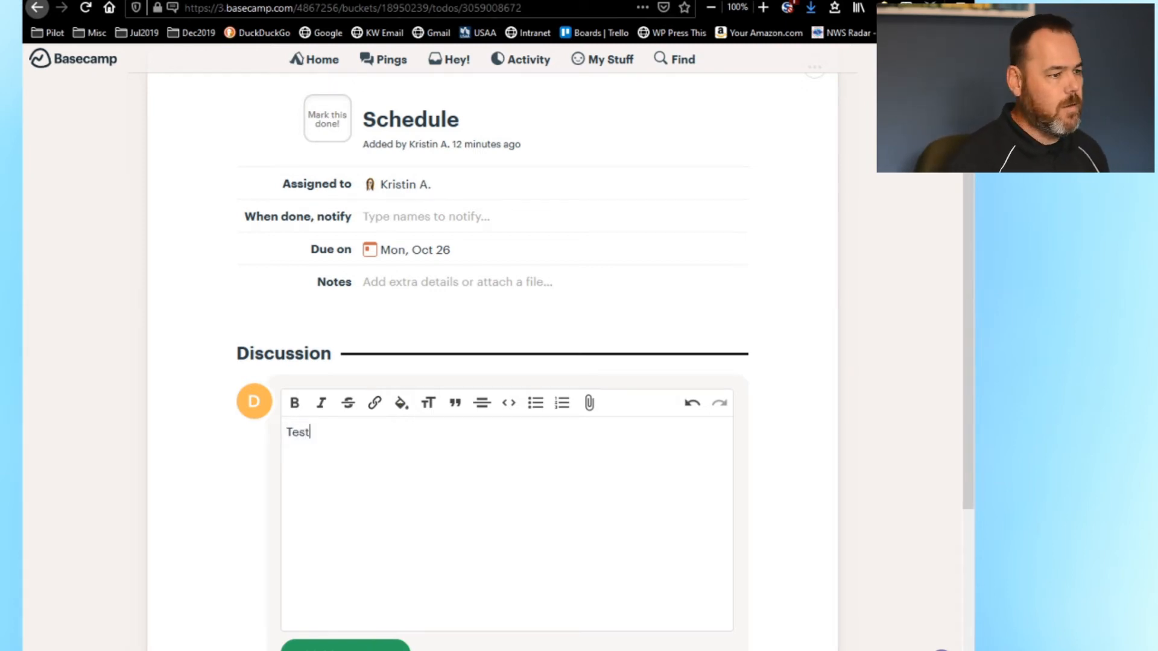
{"action": "left_click", "coordinate": [345, 644]}
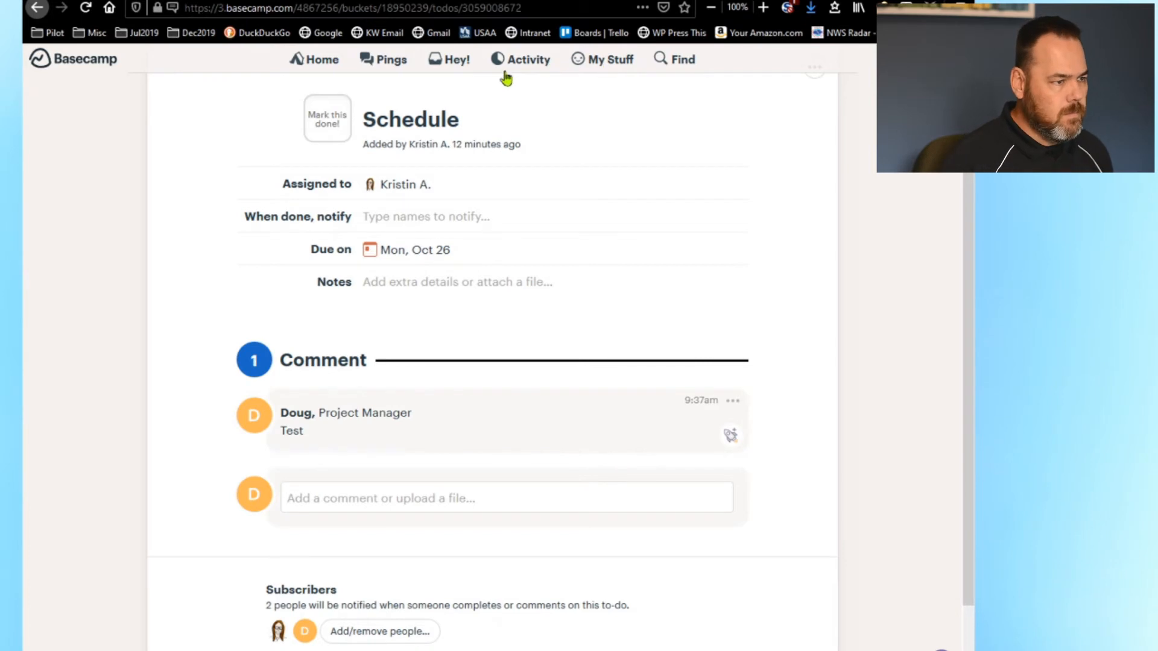
- Check the Hey! notifications after posting the comment, and return to the "Schedule" to-do
{"action": "left_click", "coordinate": [459, 67]}
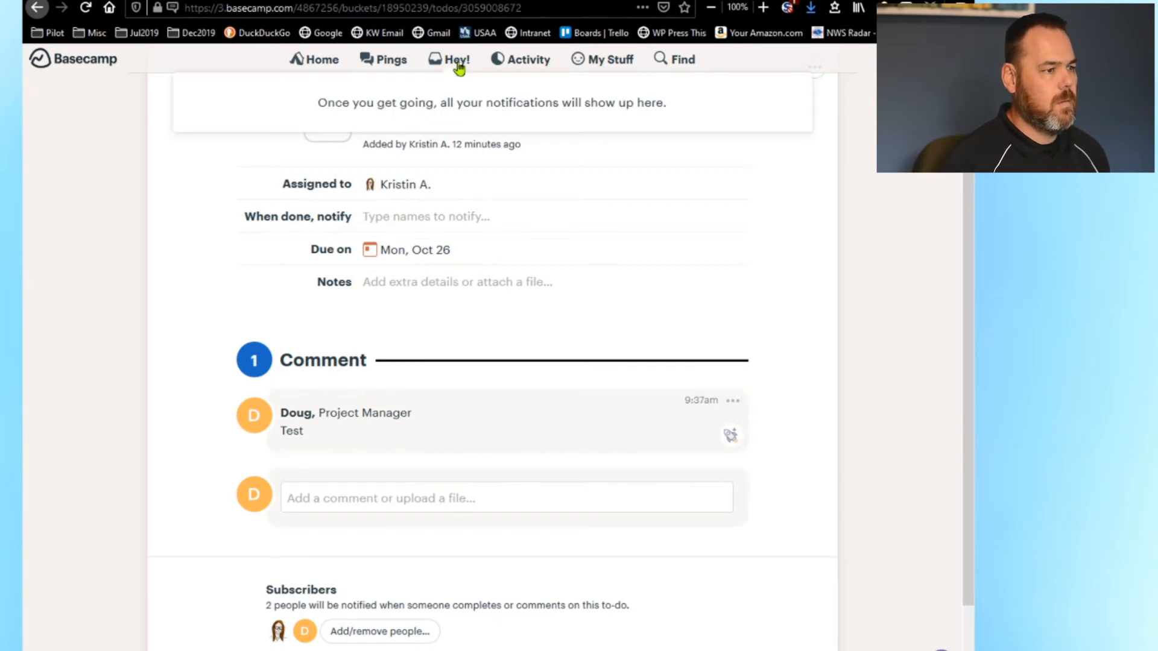
{"action": "left_click", "coordinate": [776, 240]}
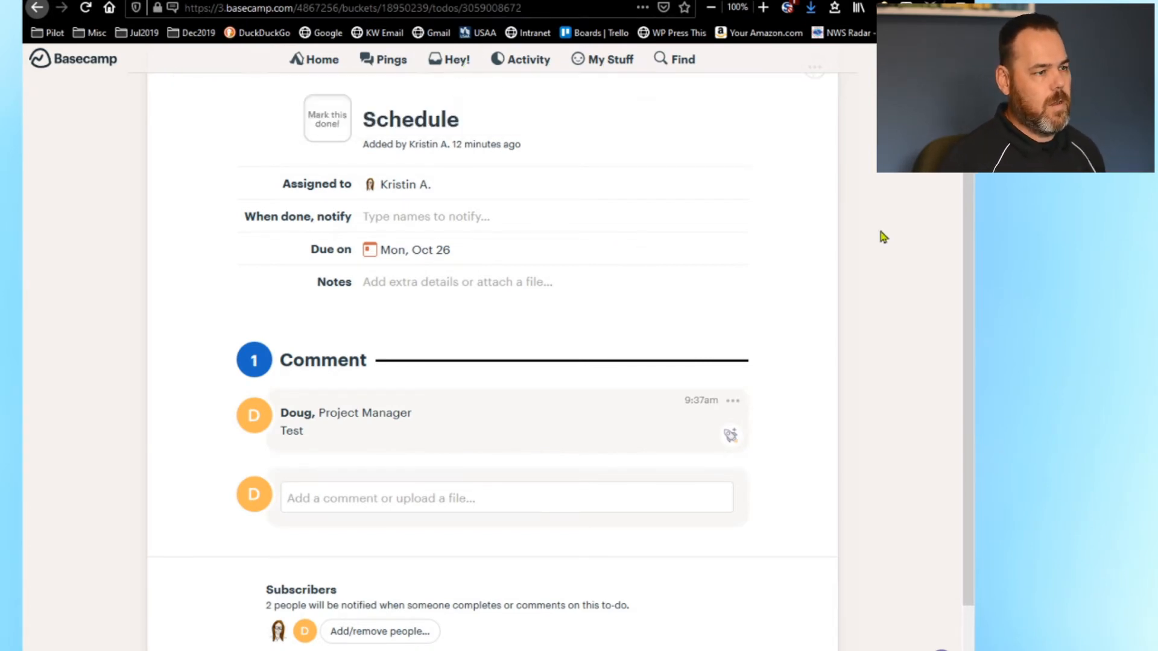
{"action": "scroll", "coordinate": [795, 225], "scroll_direction": "up", "scroll_amount": 1}
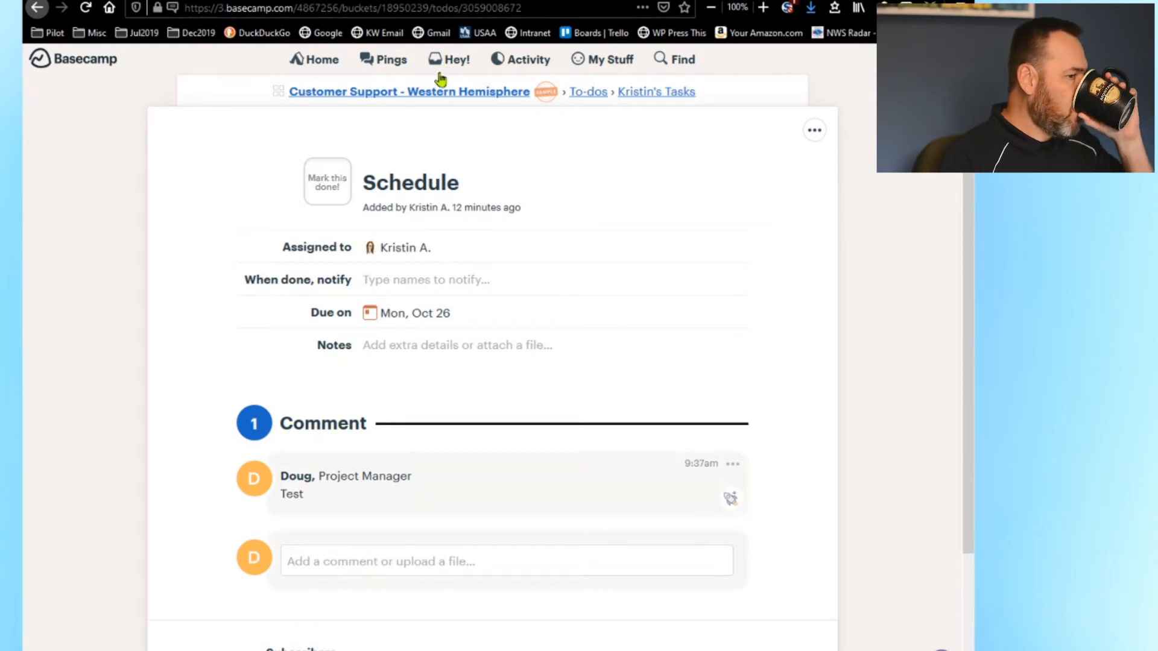
- Go back from the to-do to the Customer Support - Western Hemisphere team page and open the team's schedule
{"action": "left_click", "coordinate": [643, 96]}
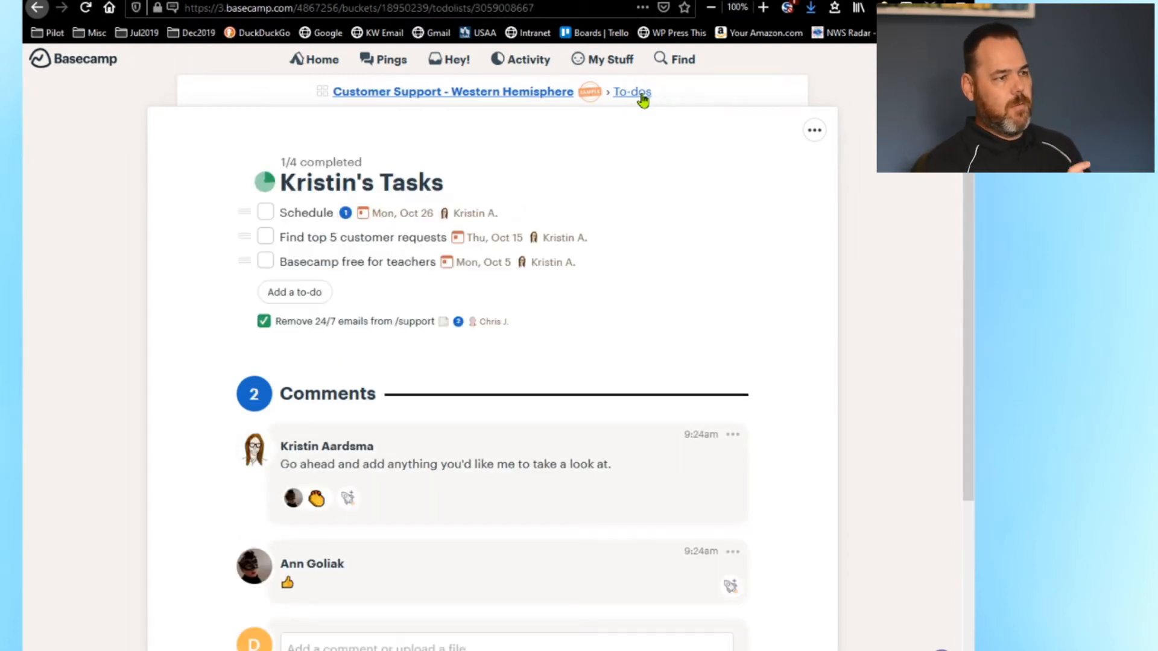
{"action": "left_click", "coordinate": [498, 95]}
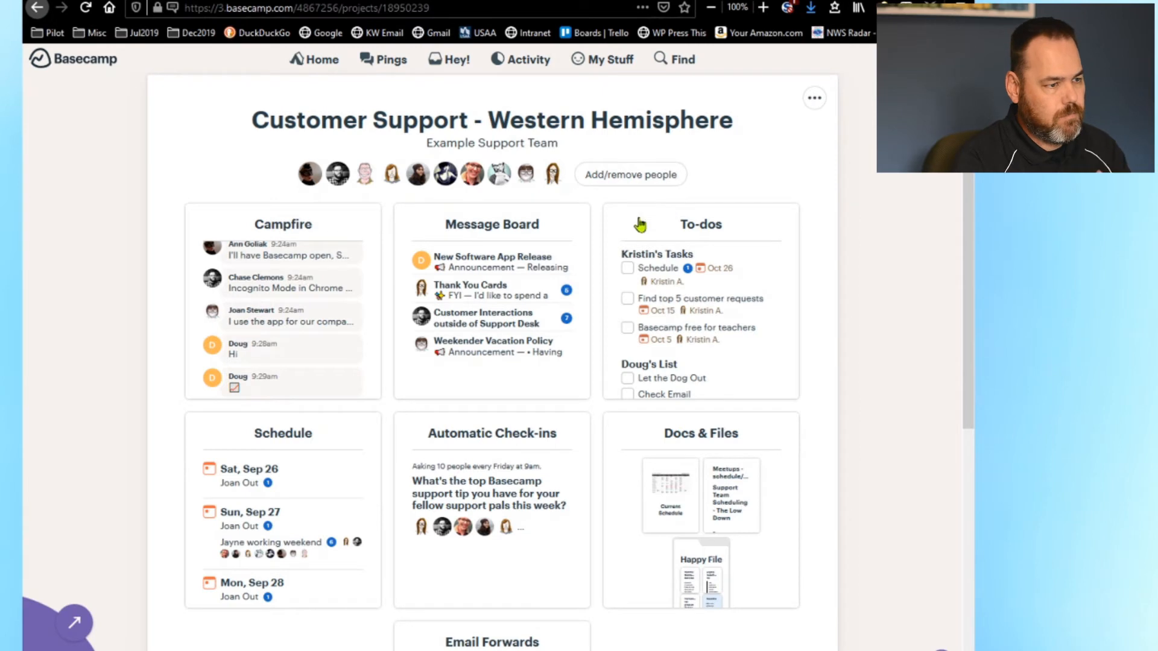
{"action": "left_click", "coordinate": [311, 432]}
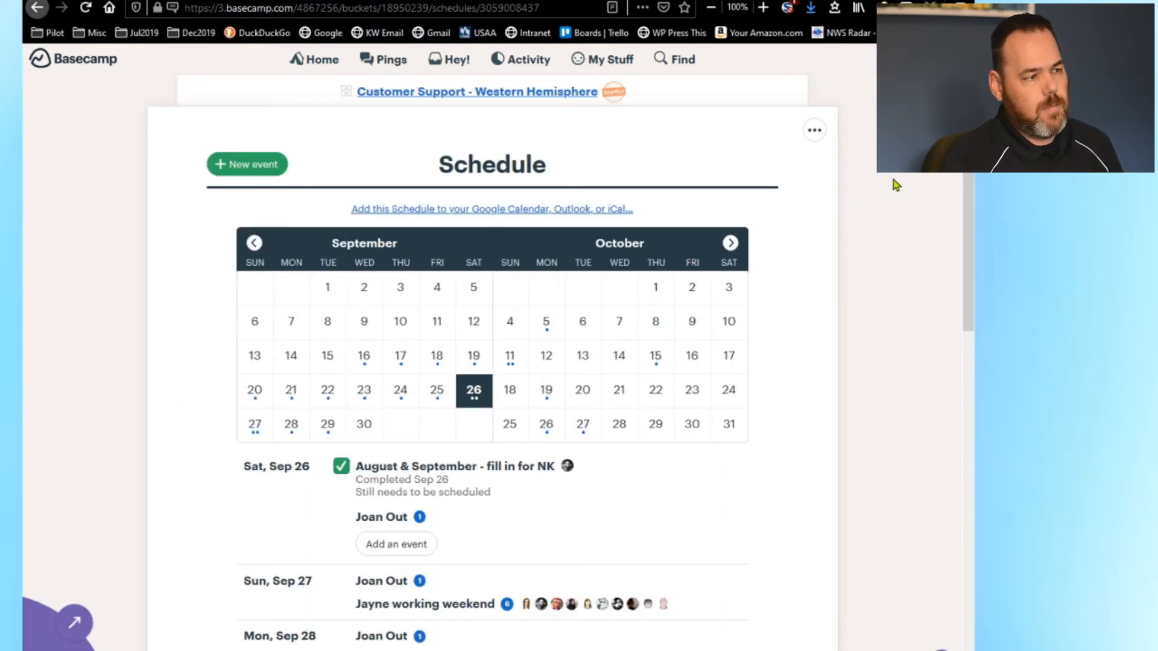
- Post an untitled event for Sat, Sep 26, 2020, 9:30am to 10:00am, repeating every week forever, with the note "Test"
{"action": "scroll", "coordinate": [896, 184], "scroll_direction": "down", "scroll_amount": 1}
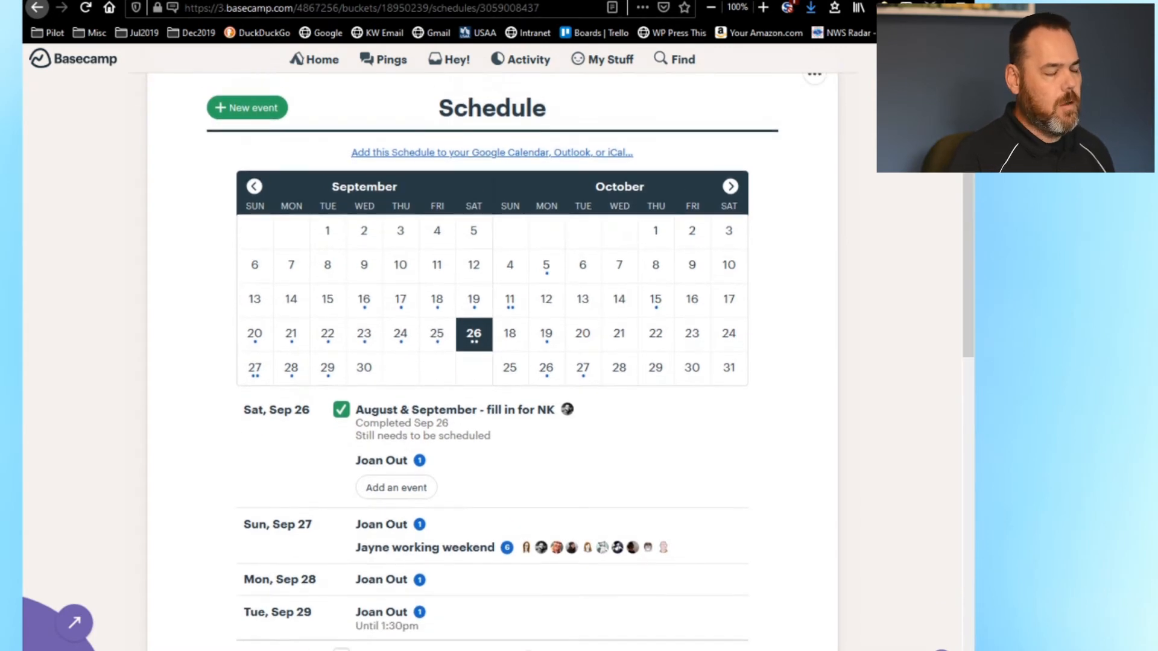
{"action": "left_click", "coordinate": [254, 113]}
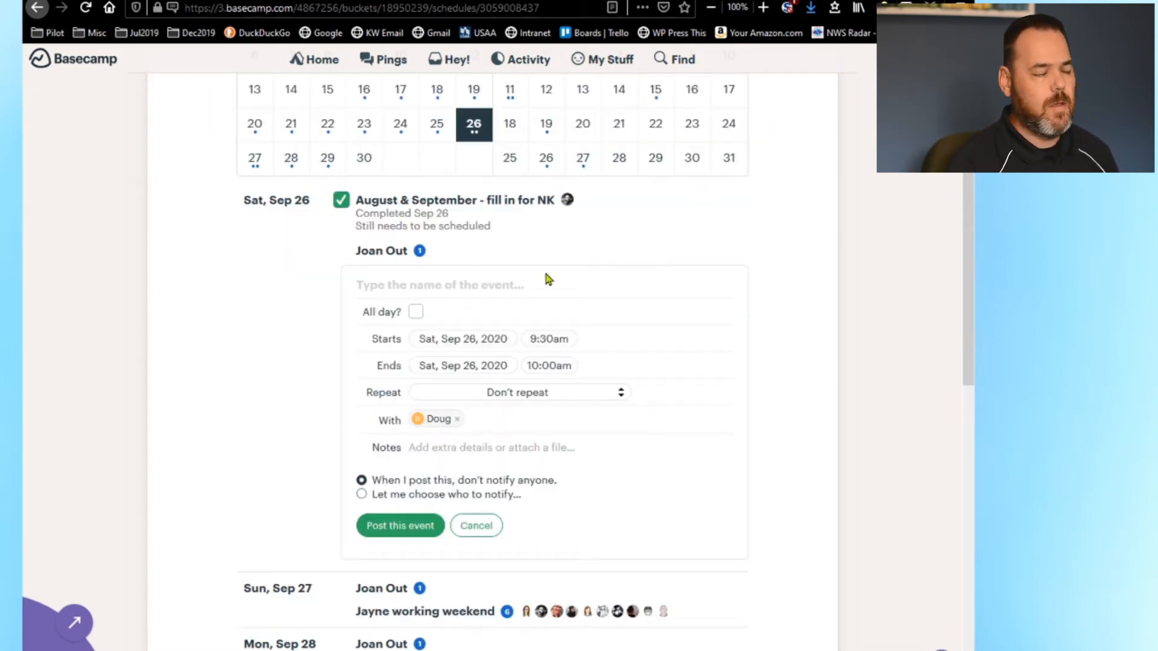
{"action": "left_click", "coordinate": [557, 396]}
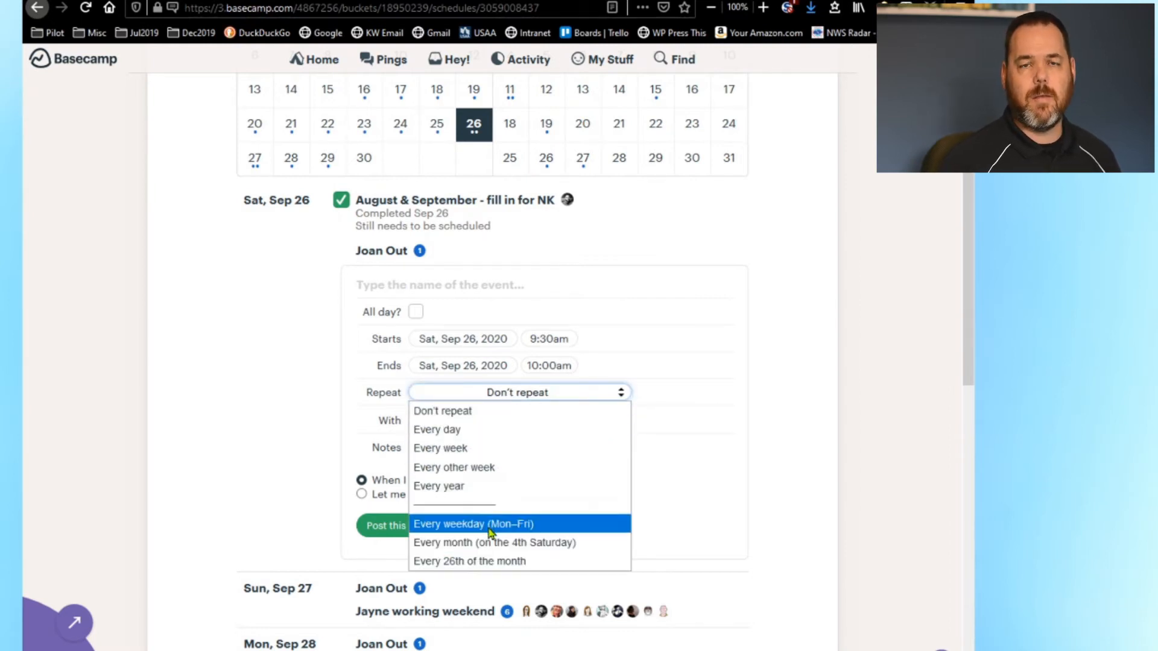
{"action": "left_click", "coordinate": [481, 450]}
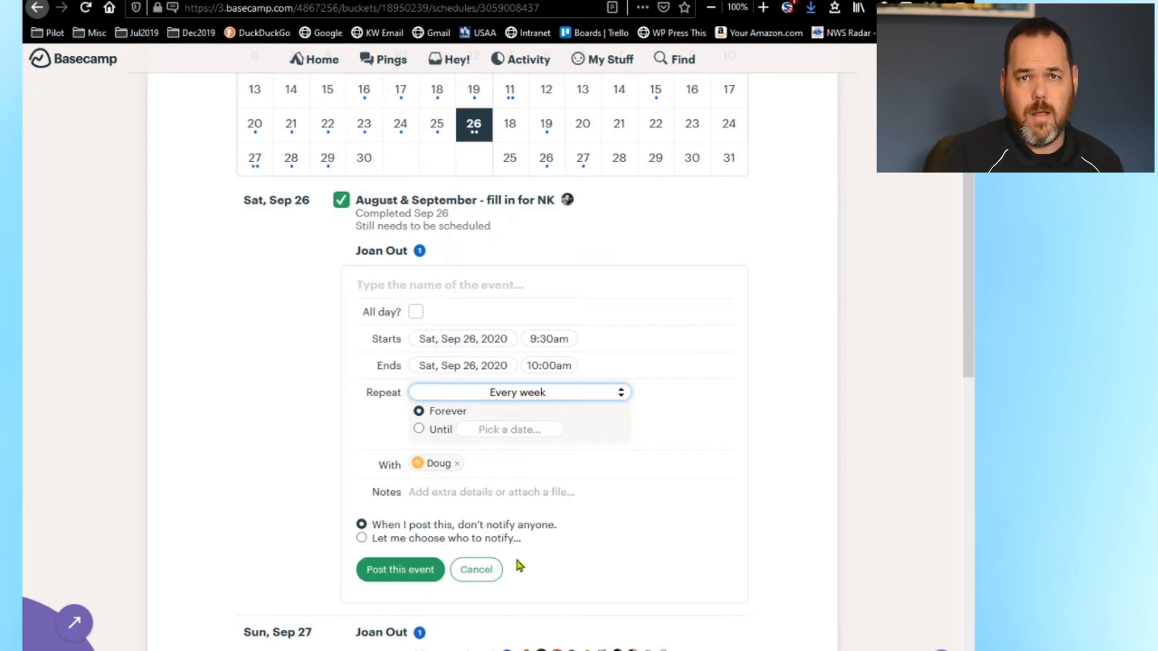
{"action": "left_click", "coordinate": [454, 493]}
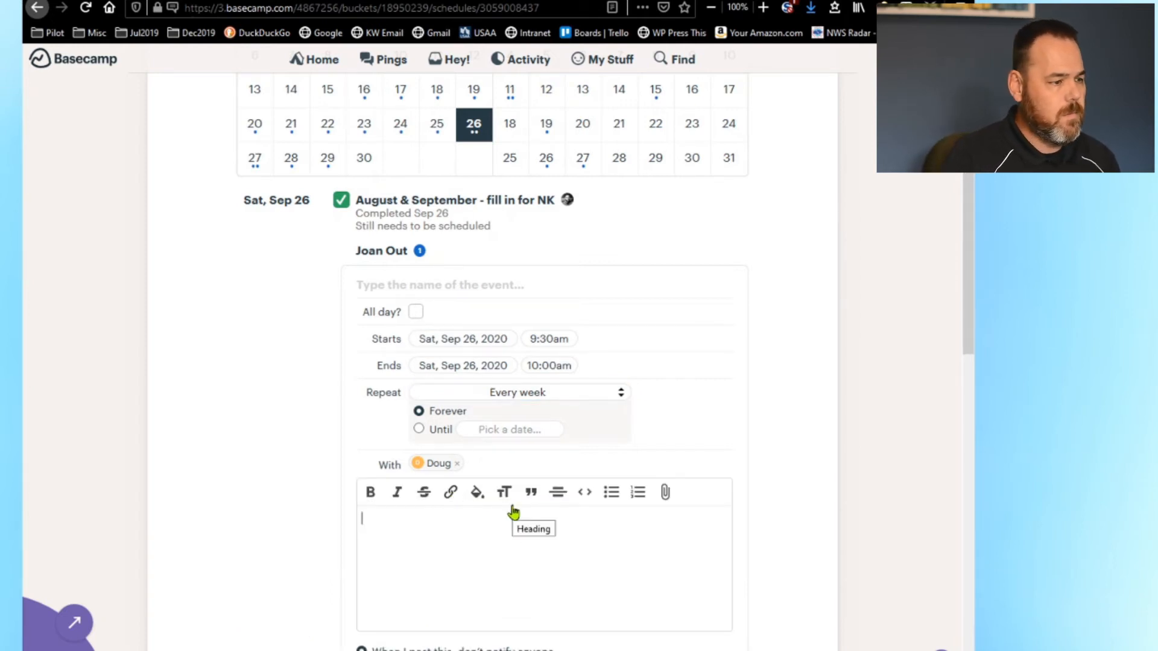
{"action": "type", "text": "Test"}
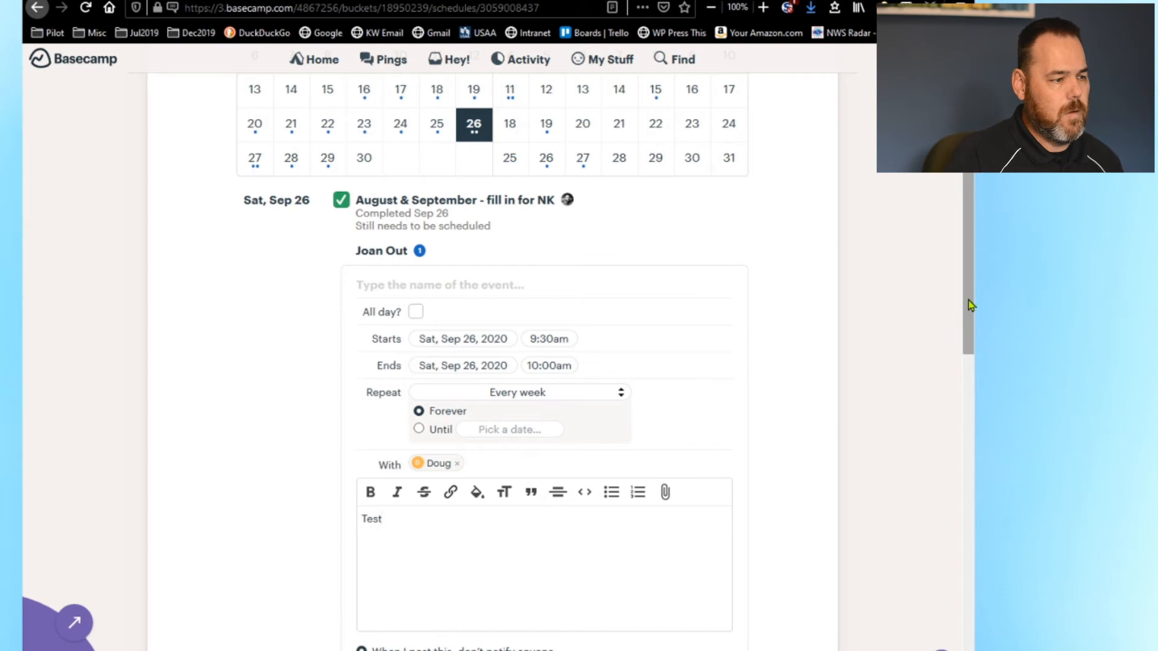
{"action": "scroll", "coordinate": [971, 306], "scroll_direction": "down", "scroll_amount": 5}
{"action": "left_click", "coordinate": [398, 334]}
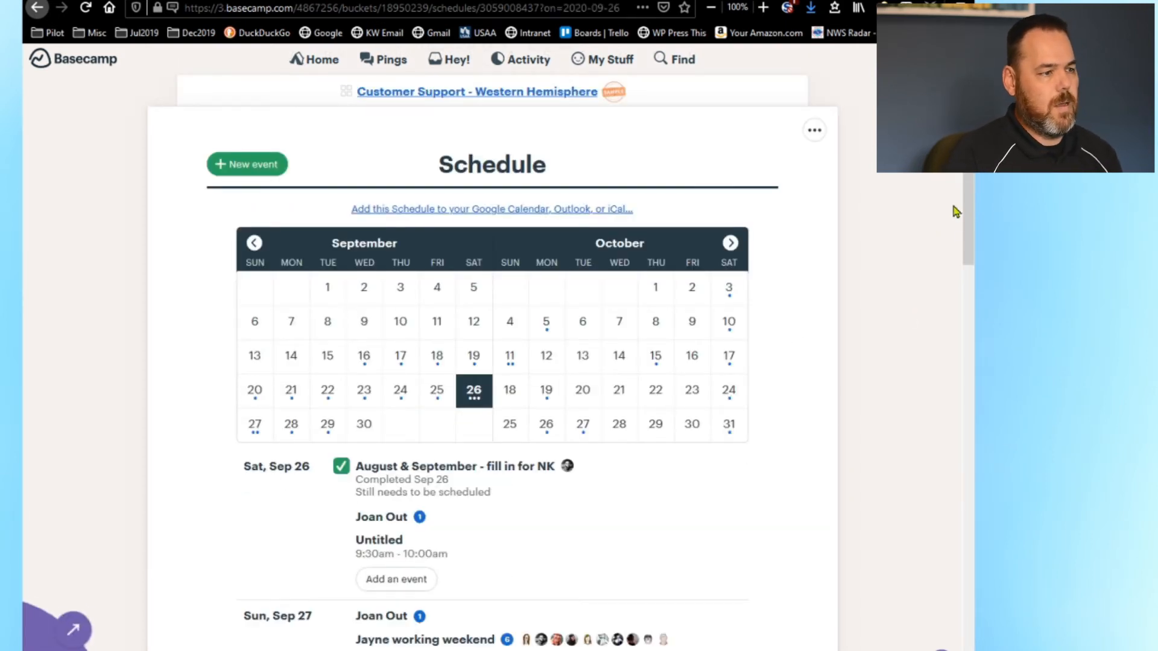
- Review the weekly event's occurrences in the team schedule and return to the team page
{"action": "scroll", "coordinate": [492, 362], "scroll_direction": "down", "scroll_amount": 2}
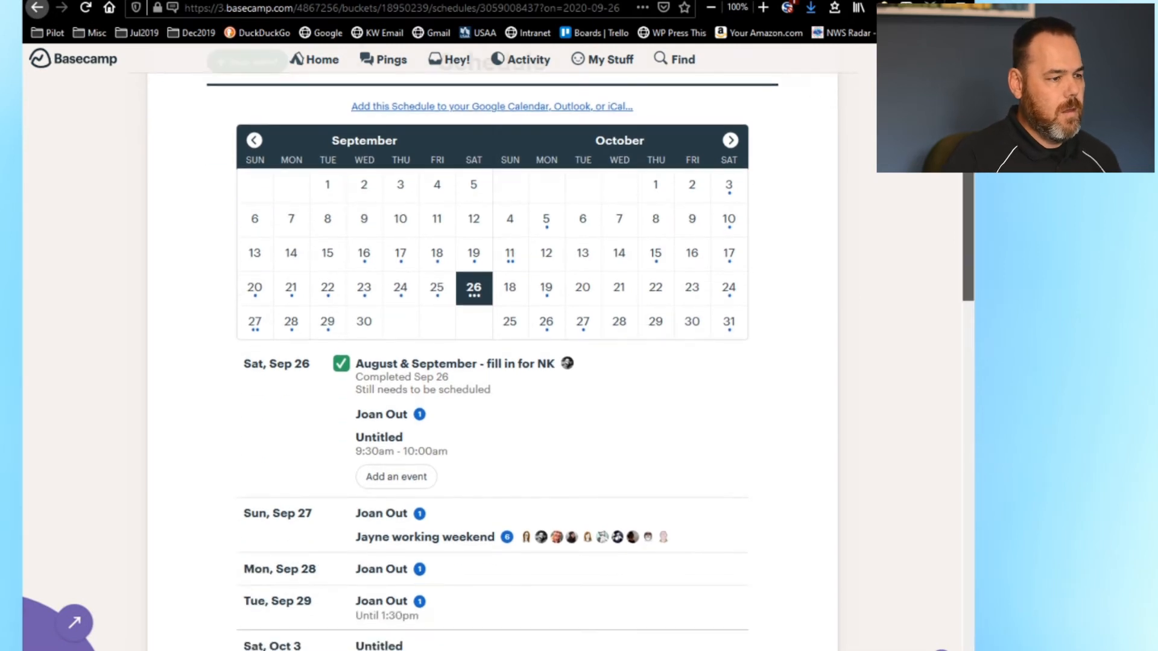
{"action": "left_click_drag", "start_coordinate": [968, 131], "coordinate": [956, 213]}
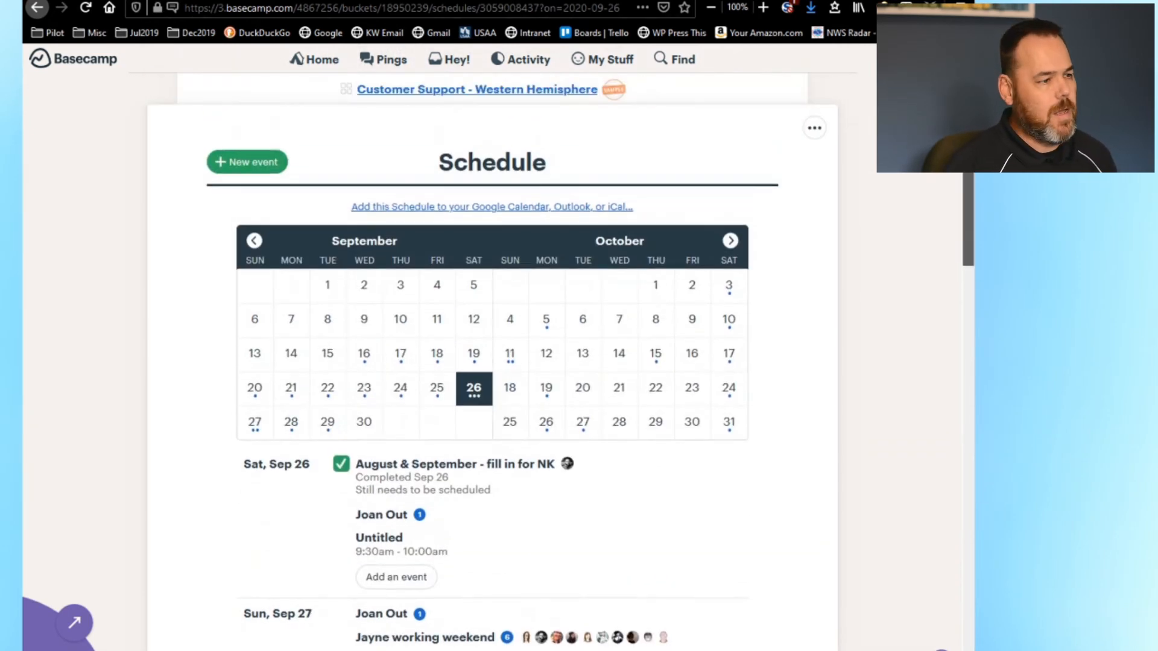
{"action": "left_click", "coordinate": [504, 92]}
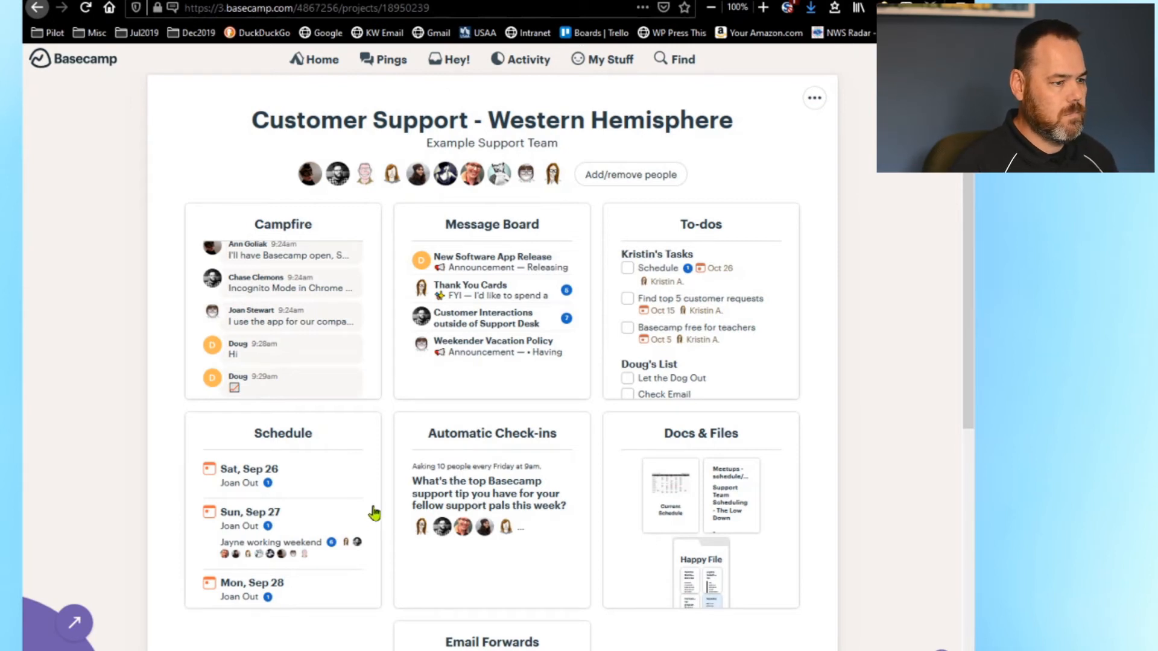
- Open the automatic check-in question about the week's top Basecamp support tip and read through the team's answers
{"action": "left_click", "coordinate": [525, 434]}
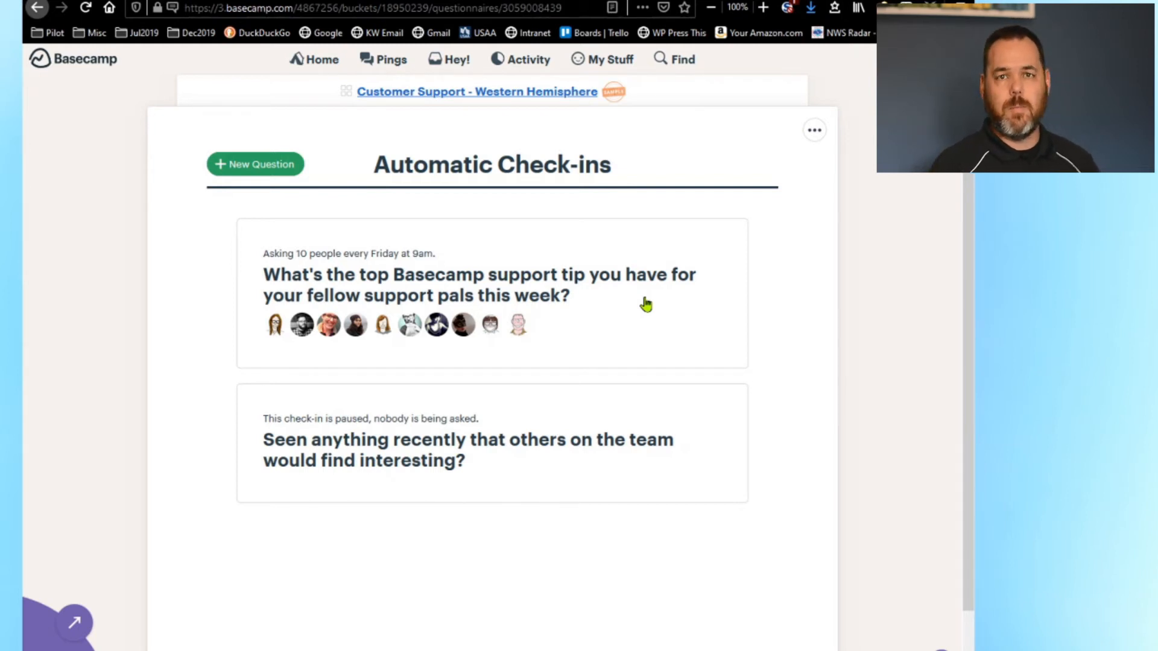
{"action": "left_click", "coordinate": [646, 305]}
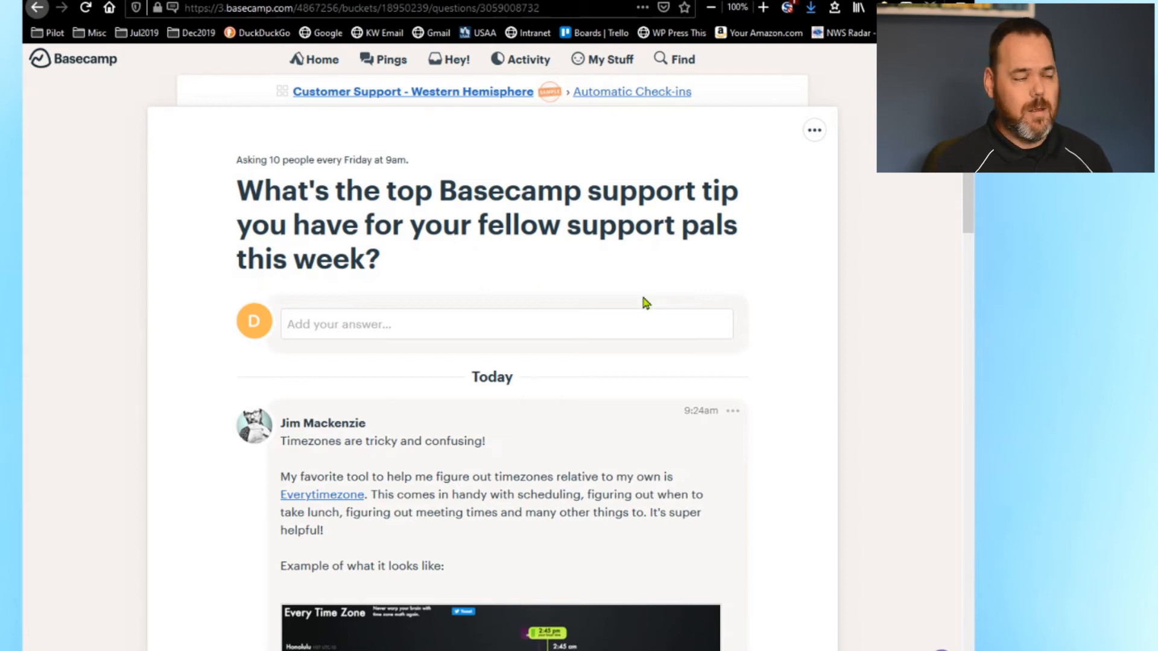
{"action": "scroll", "coordinate": [970, 175], "scroll_direction": "down", "scroll_amount": 2}
{"action": "left_click_drag", "start_coordinate": [970, 175], "coordinate": [961, 335]}
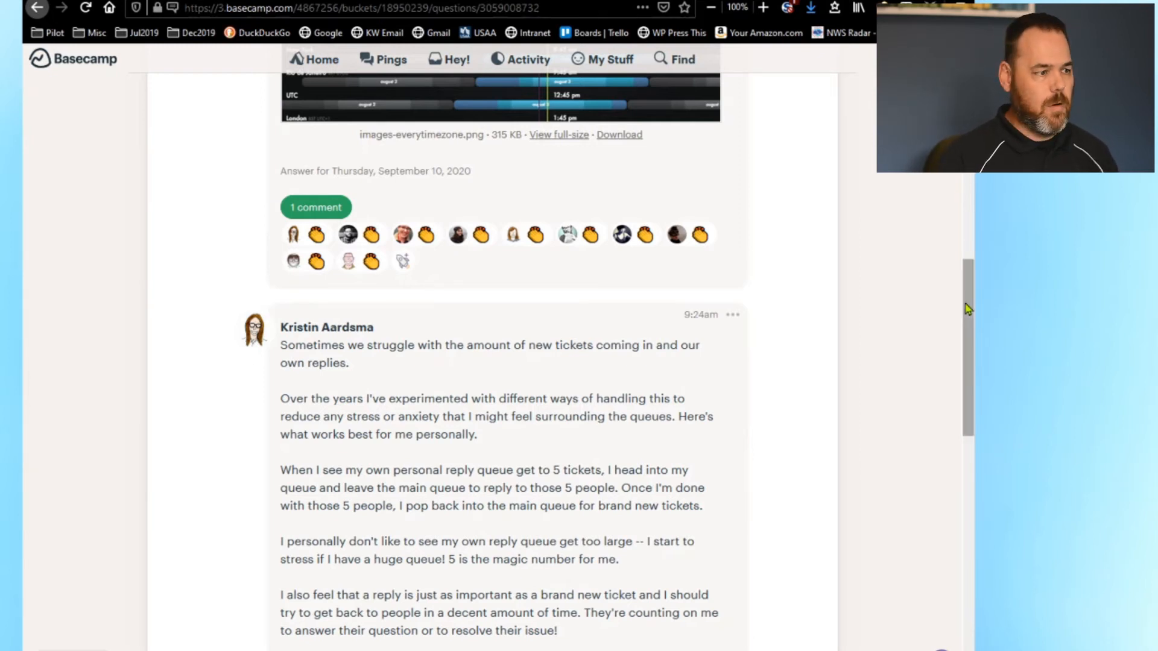
{"action": "scroll", "coordinate": [965, 362], "scroll_direction": "down", "scroll_amount": 5}
{"action": "scroll", "coordinate": [968, 396], "scroll_direction": "down", "scroll_amount": 4}
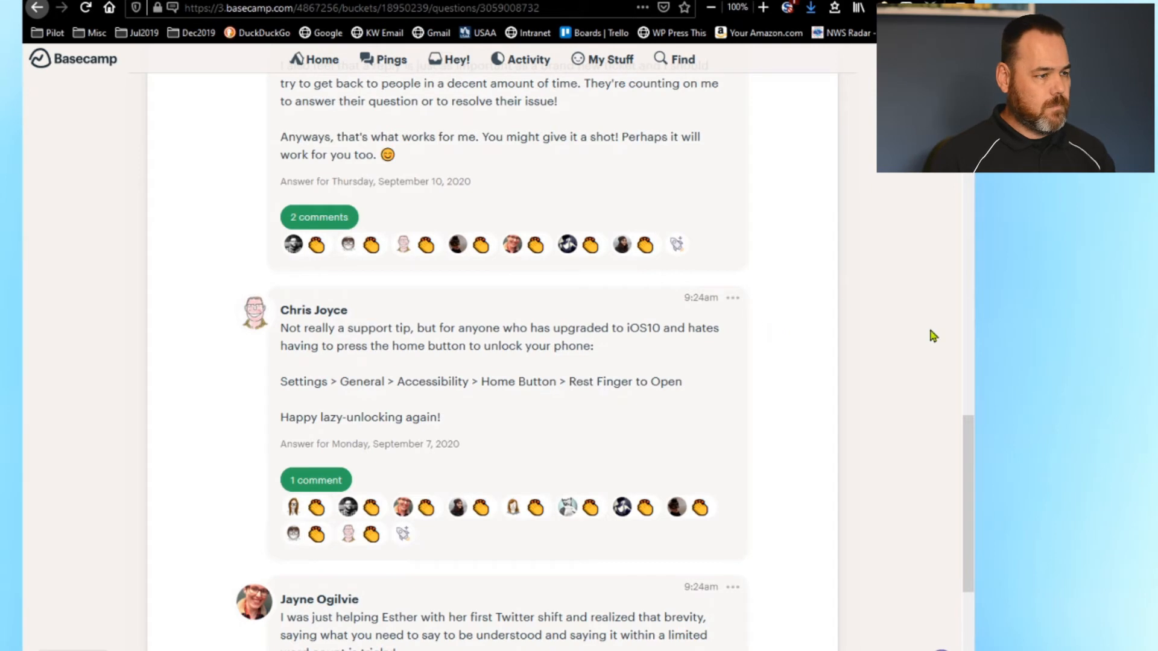
{"action": "left_click_drag", "start_coordinate": [966, 430], "coordinate": [960, 527]}
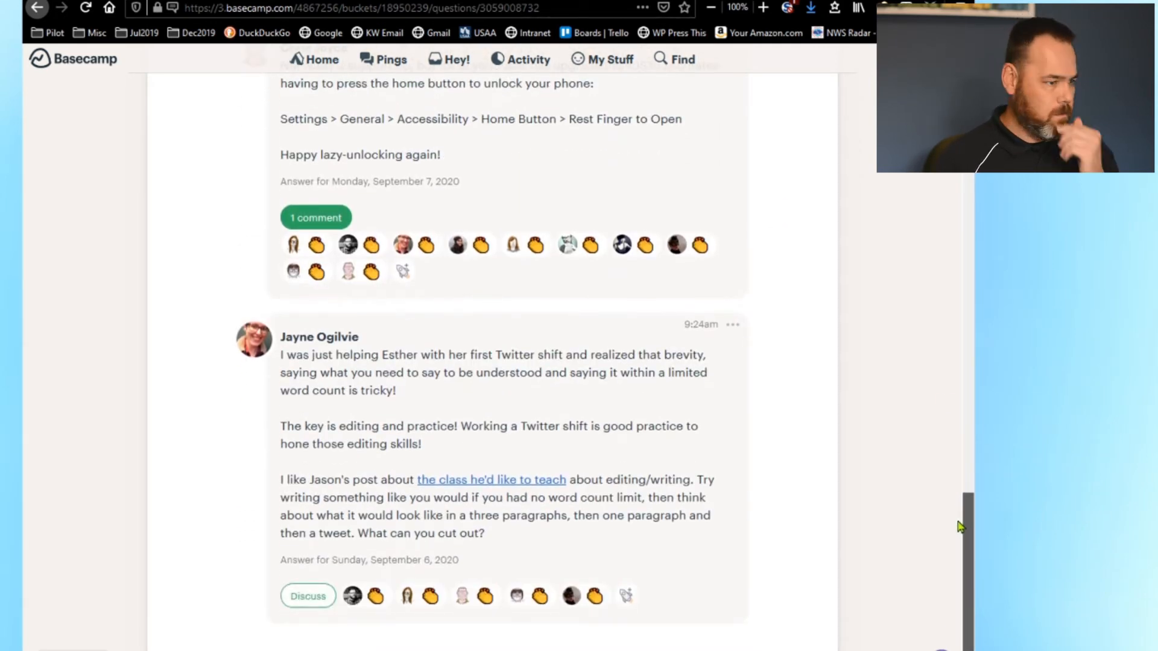
- Open the discussion for the Sunday, September 6 answer, look over its comment and subscriber areas, and return to the team page
{"action": "left_click", "coordinate": [308, 597]}
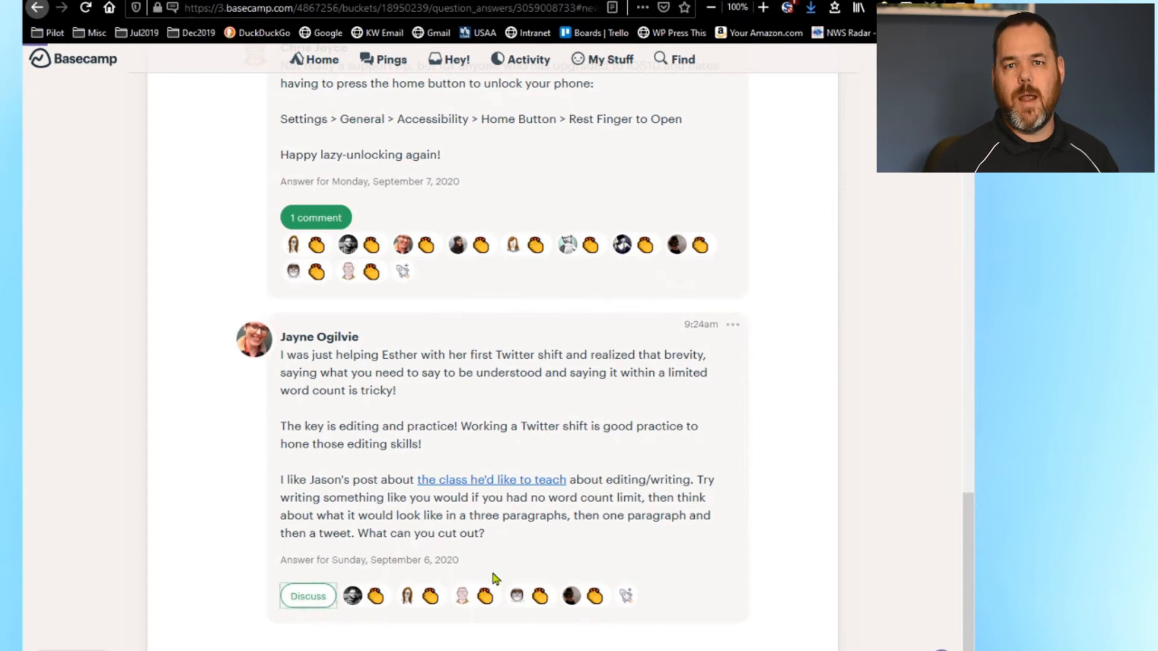
{"action": "mouse_move", "coordinate": [968, 455]}
{"action": "left_mouse_down"}
{"action": "mouse_move", "coordinate": [964, 396]}
{"action": "mouse_move", "coordinate": [964, 475]}
{"action": "left_mouse_up"}
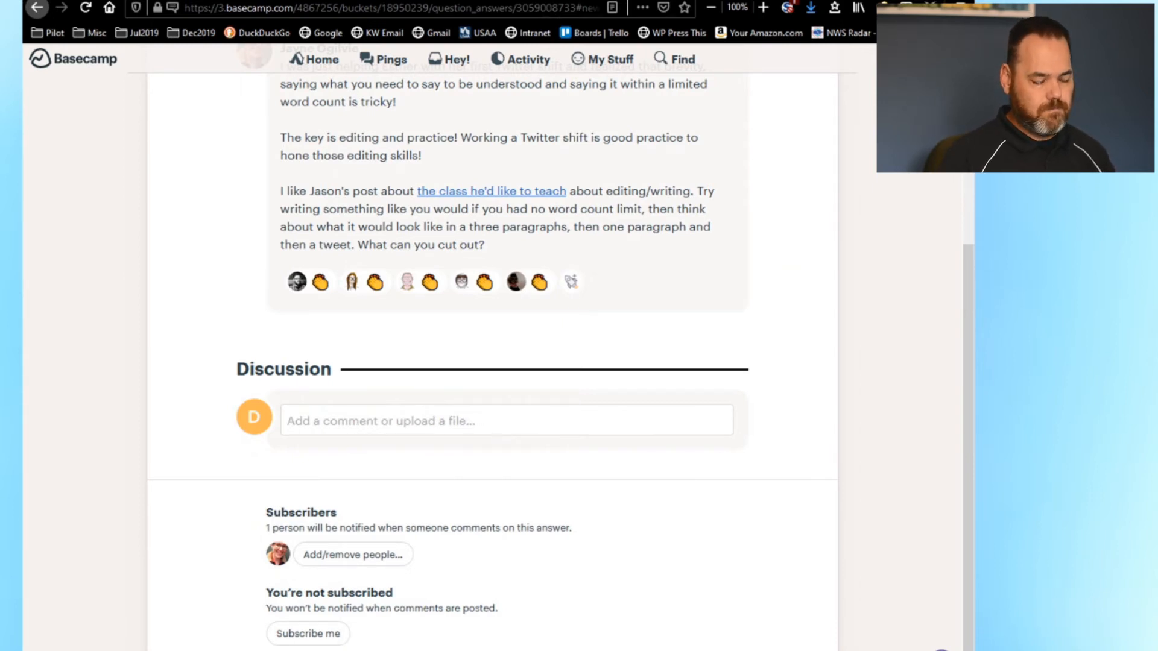
{"action": "scroll", "coordinate": [491, 326], "scroll_direction": "up", "scroll_amount": 5}
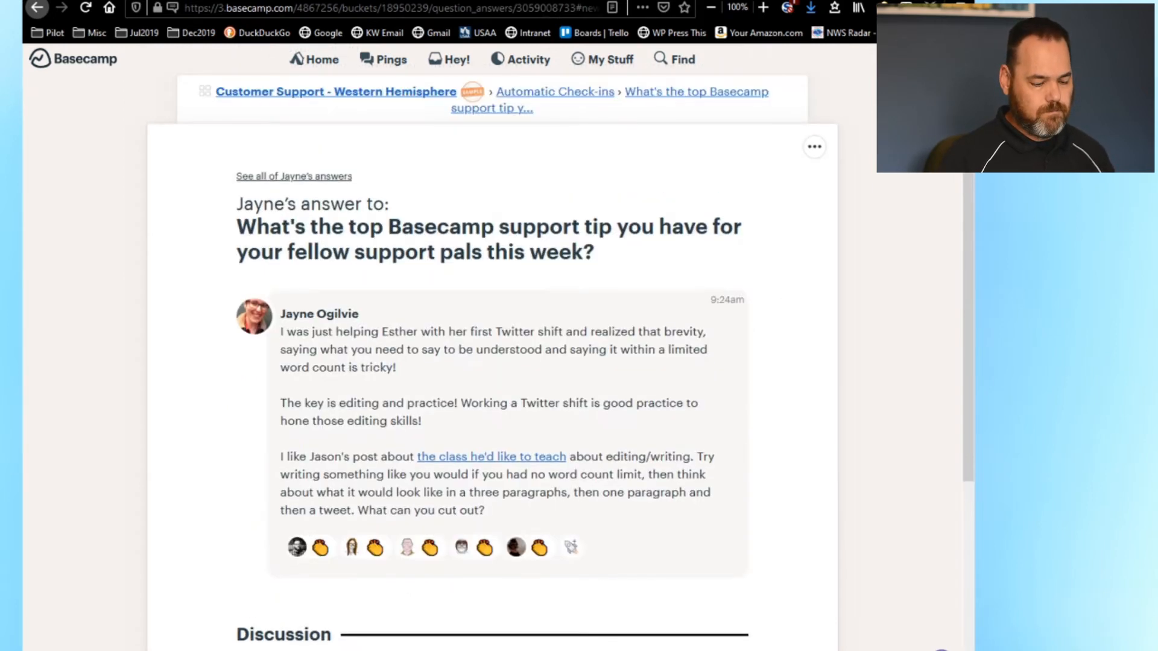
{"action": "left_click", "coordinate": [427, 94]}
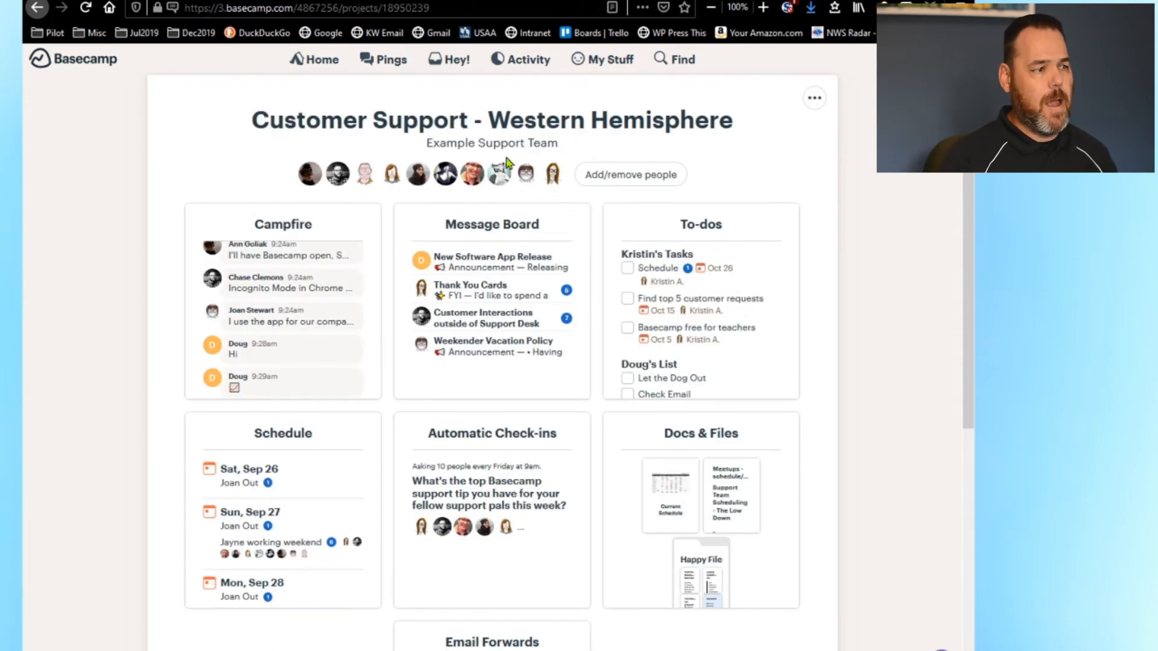
- Open the team's Docs & Files, view the options for adding new items, and return to the team page
{"action": "left_click", "coordinate": [726, 436]}
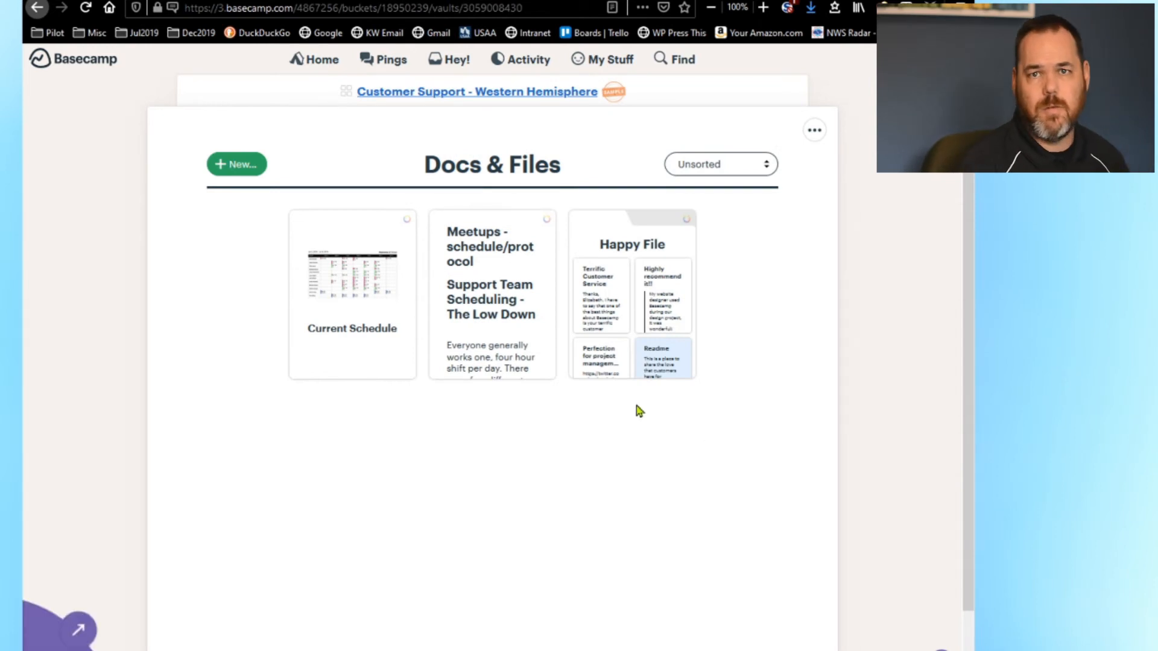
{"action": "left_click", "coordinate": [236, 173]}
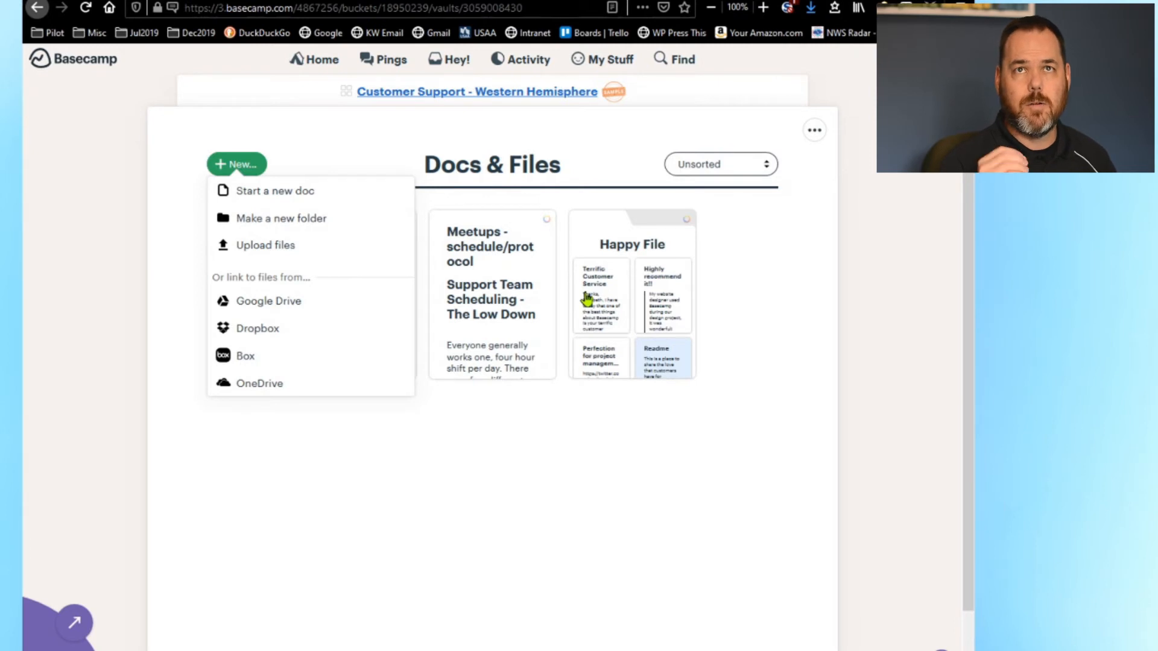
{"action": "left_click", "coordinate": [745, 294]}
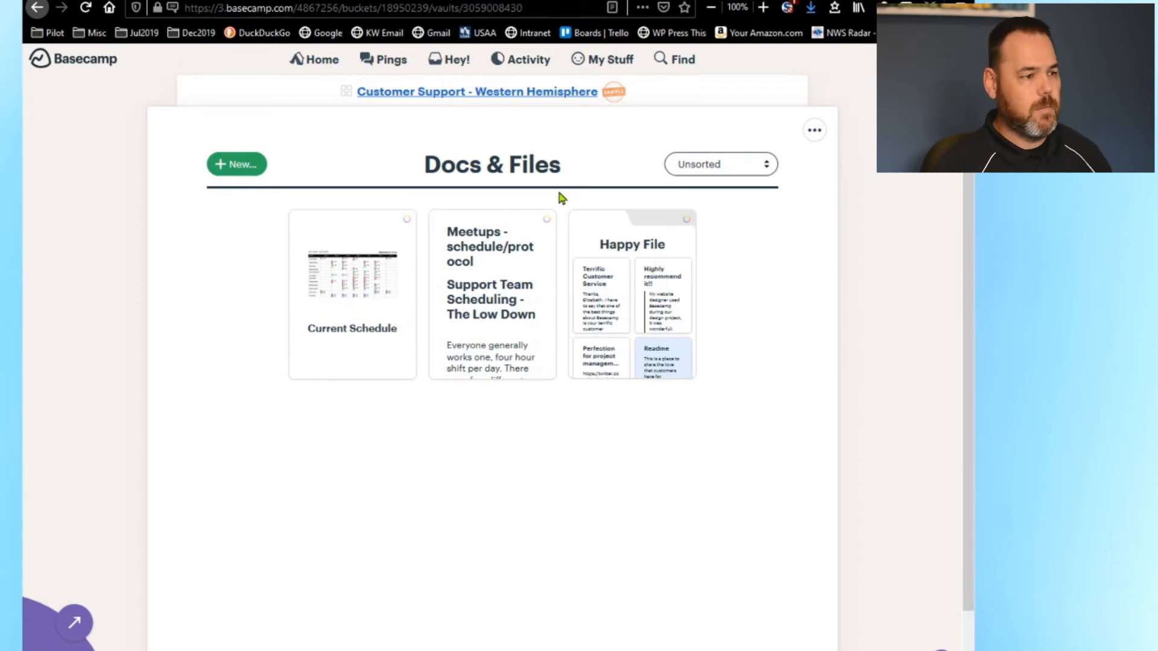
{"action": "left_click", "coordinate": [543, 99]}
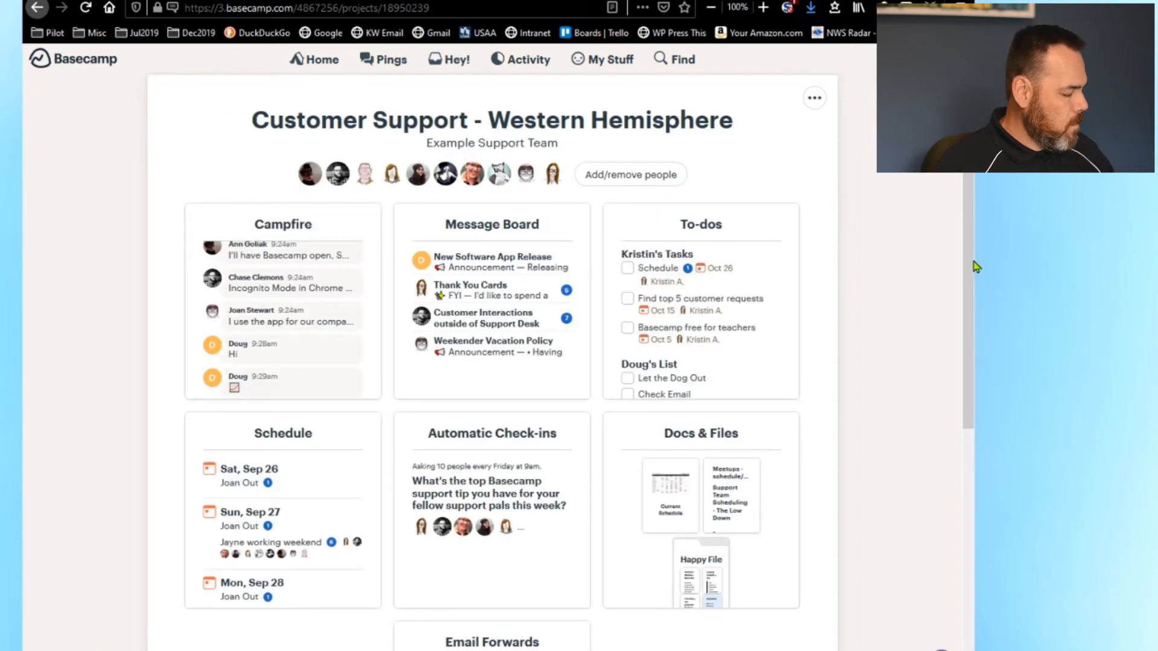
- Open Email Forwards and highlight the team's special forwarding address
{"action": "scroll", "coordinate": [956, 446], "scroll_direction": "down", "scroll_amount": 5}
{"action": "scroll", "coordinate": [956, 450], "scroll_direction": "down", "scroll_amount": 1}
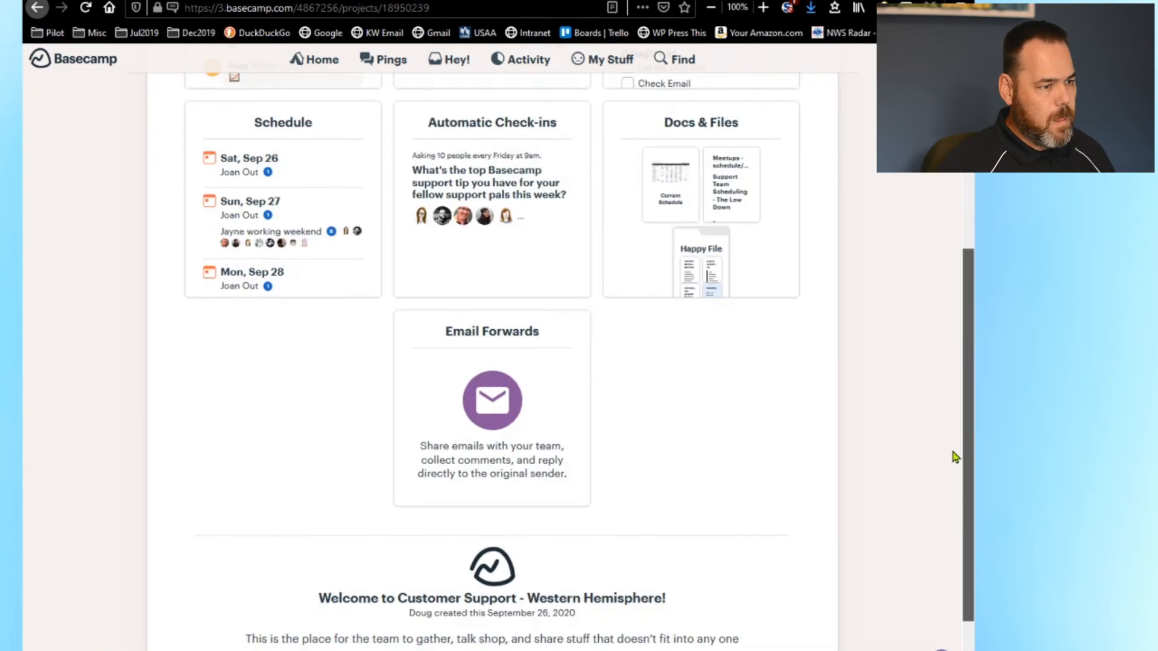
{"action": "left_click", "coordinate": [530, 344]}
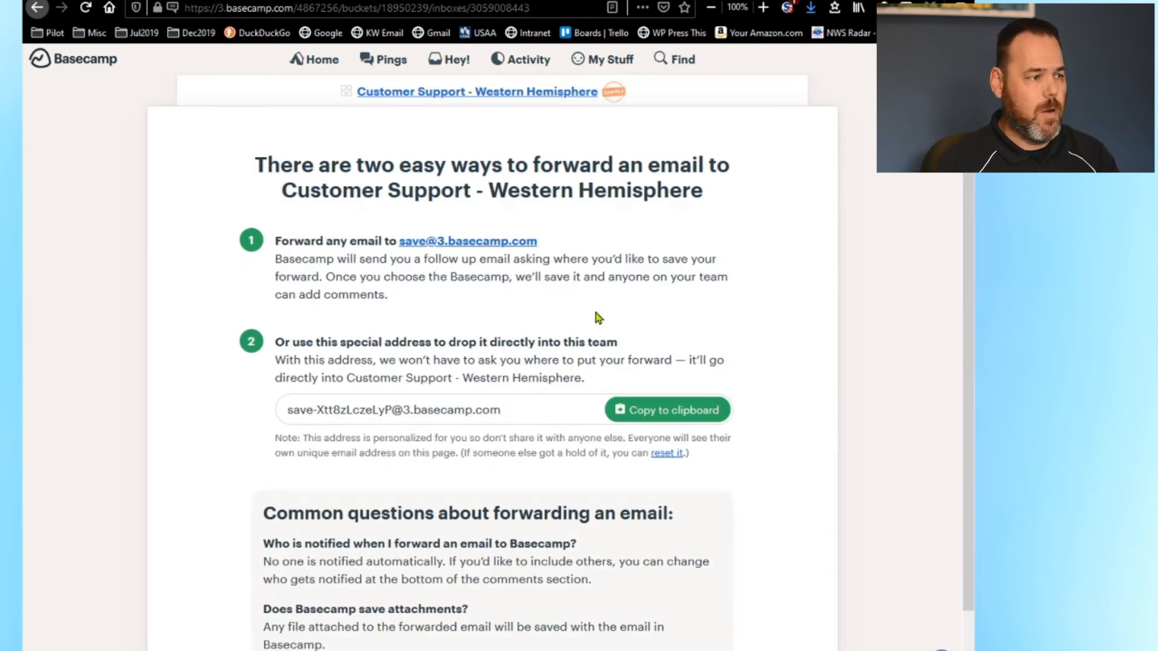
{"action": "left_click_drag", "start_coordinate": [537, 410], "coordinate": [261, 409]}
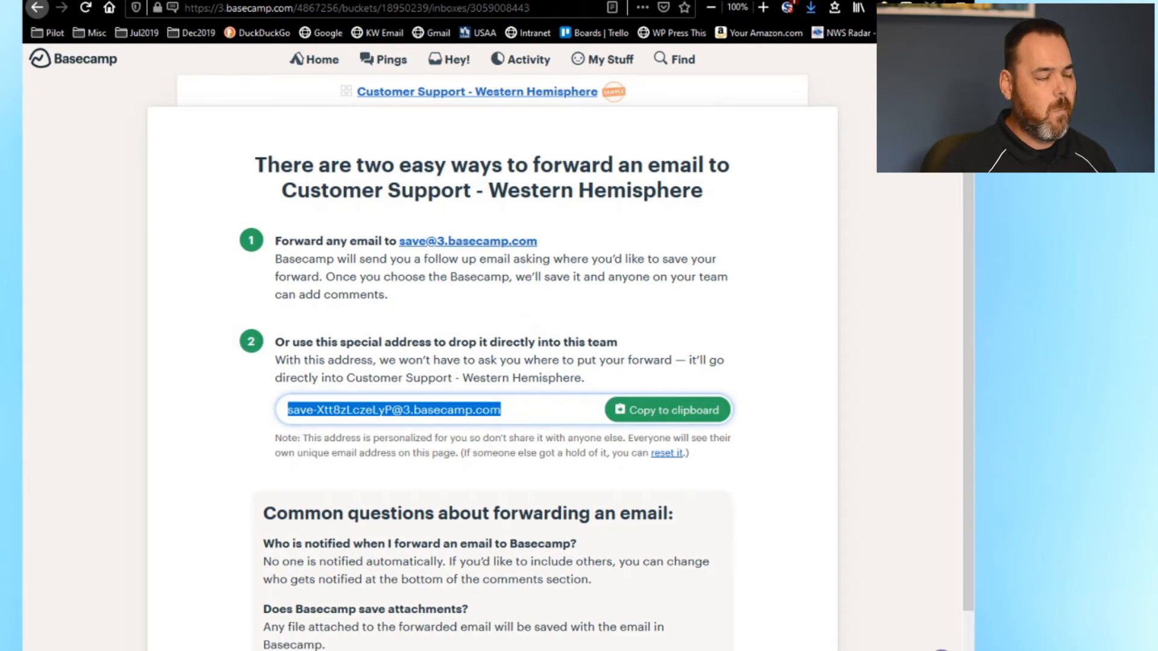
{"action": "key", "text": "alt+Tab"}
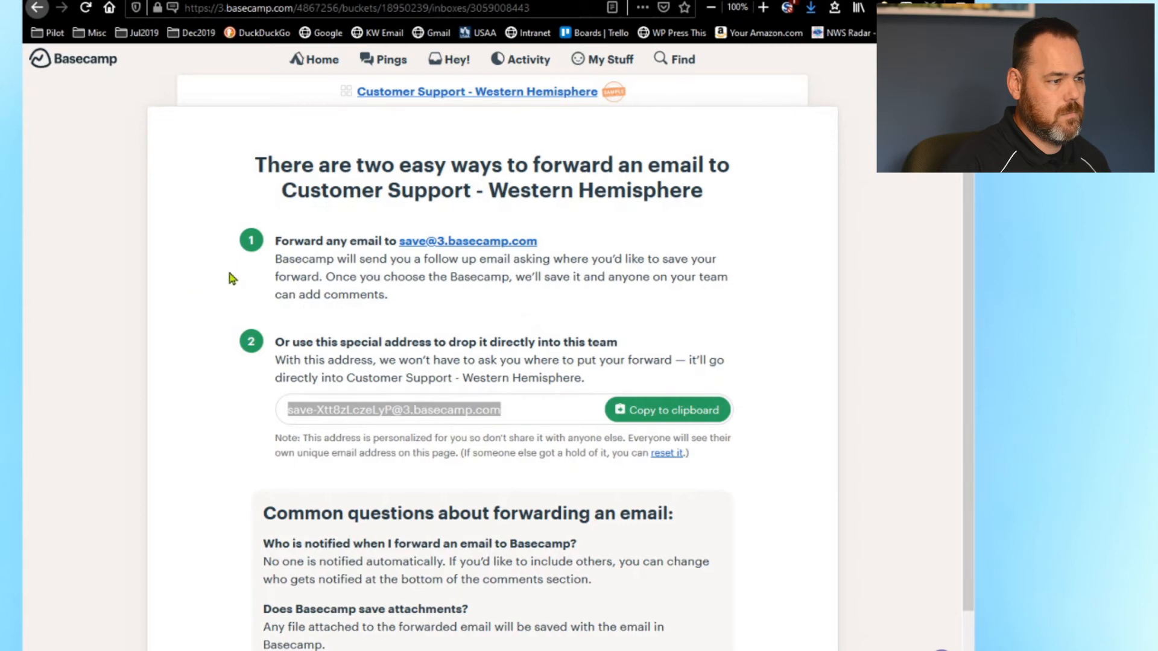
- Visit the team's Campfire chat, then return to the team page and look over its tools
{"action": "left_click", "coordinate": [459, 95]}
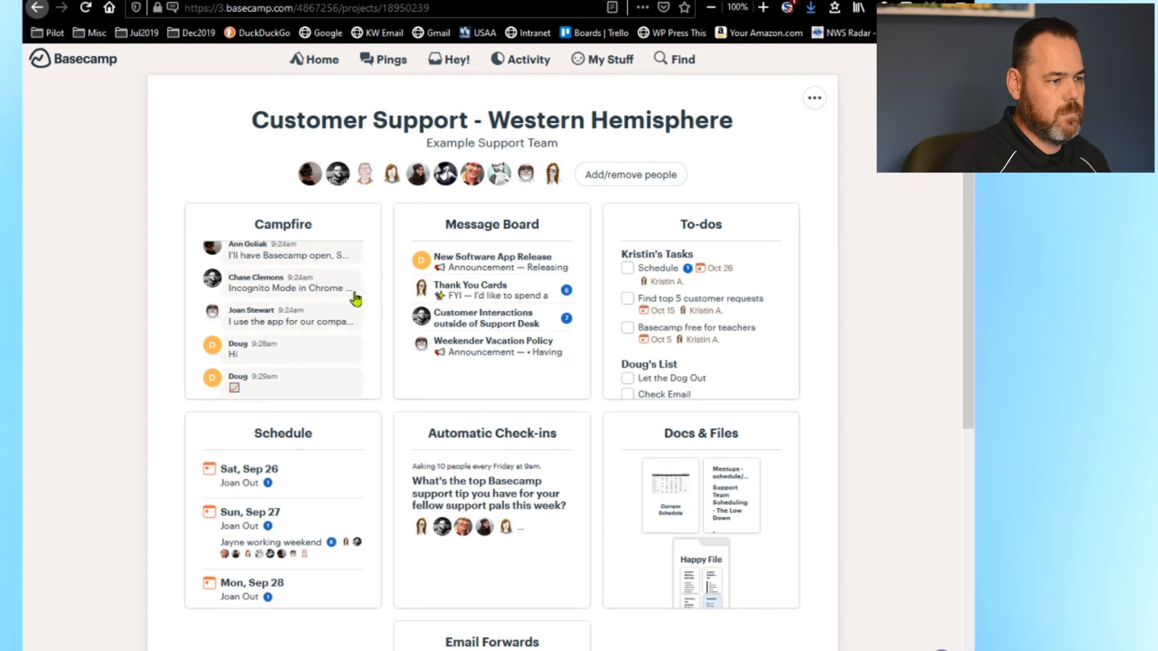
{"action": "left_click", "coordinate": [322, 346]}
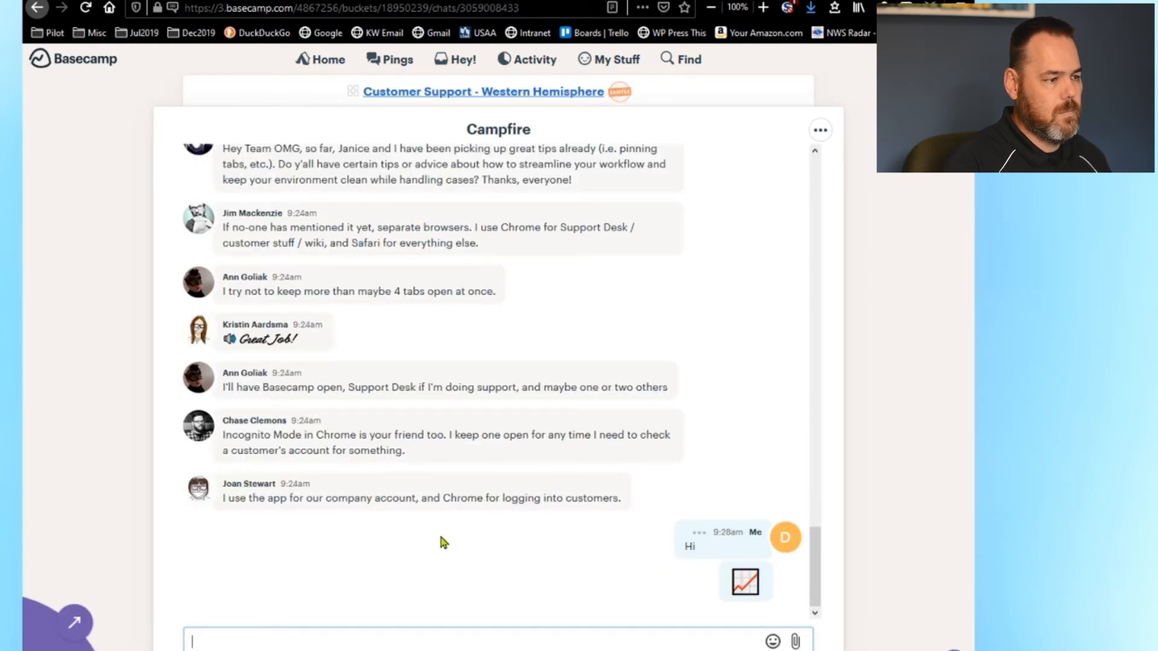
{"action": "left_click", "coordinate": [583, 95]}
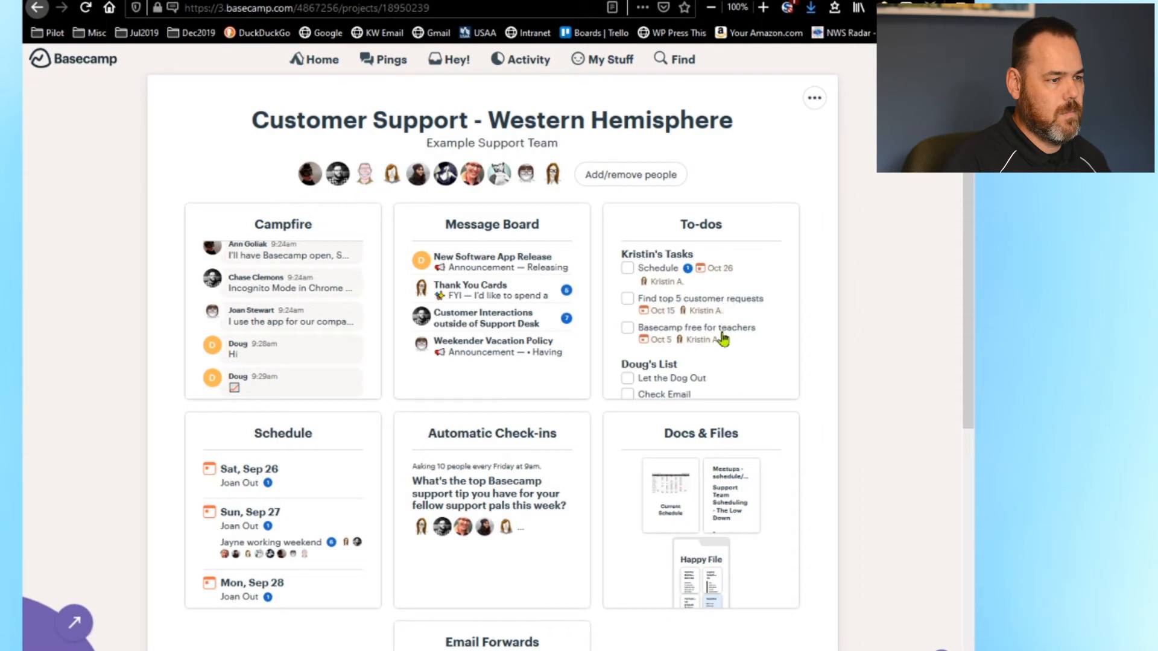
{"action": "scroll", "coordinate": [951, 395], "scroll_direction": "down", "scroll_amount": 3}
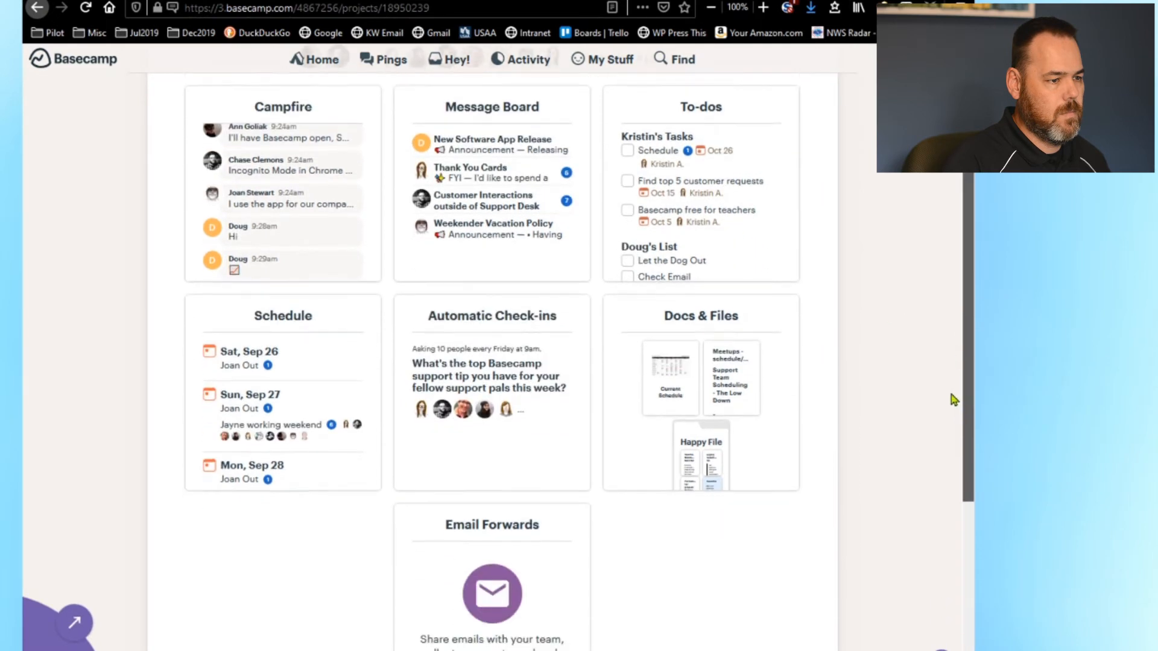
{"action": "scroll", "coordinate": [941, 425], "scroll_direction": "up", "scroll_amount": 3}
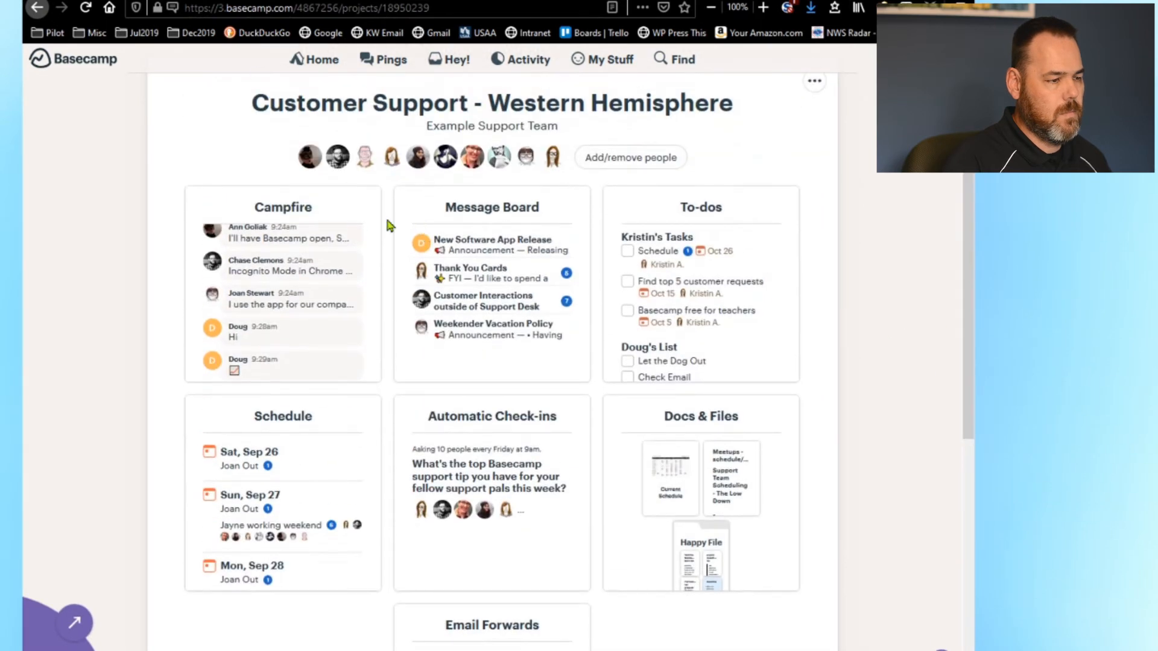
- Revisit the Customer Support team's Campfire and its Docs & Files, returning to the team page to look over its tools
{"action": "left_click", "coordinate": [303, 215]}
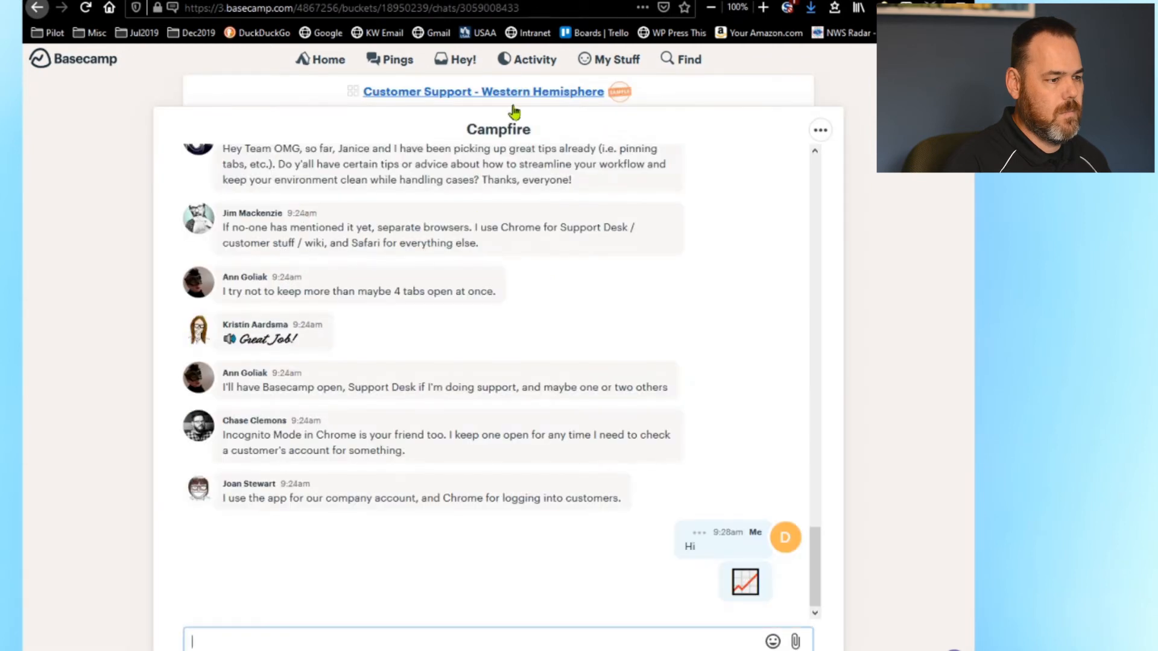
{"action": "left_click", "coordinate": [517, 95]}
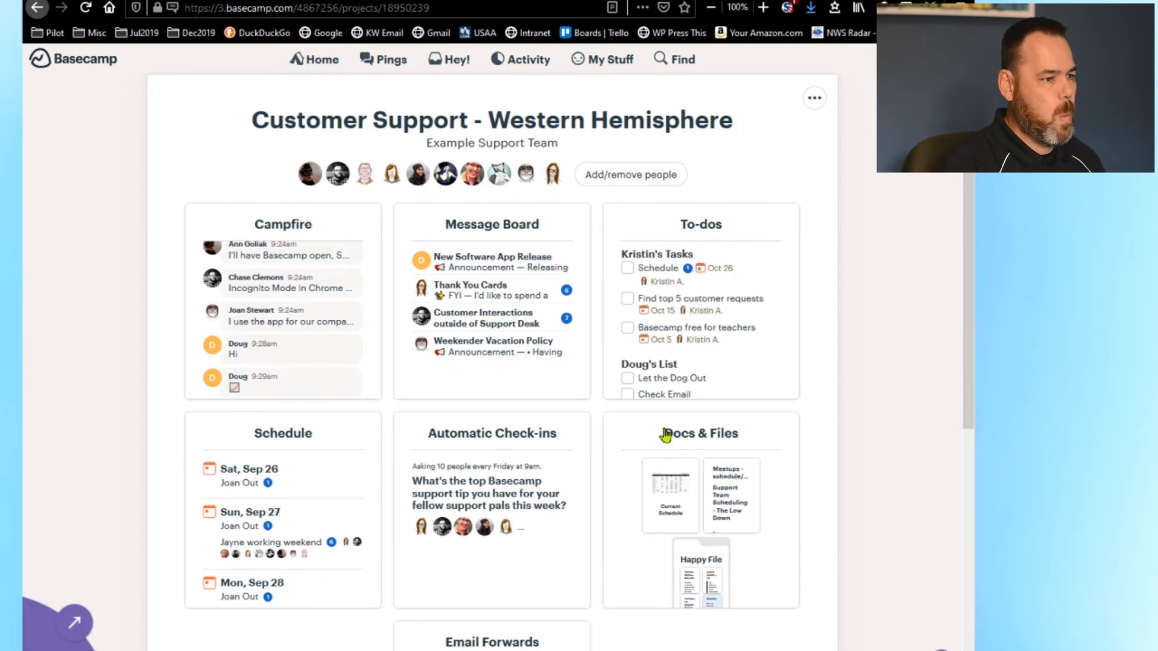
{"action": "left_click", "coordinate": [685, 436]}
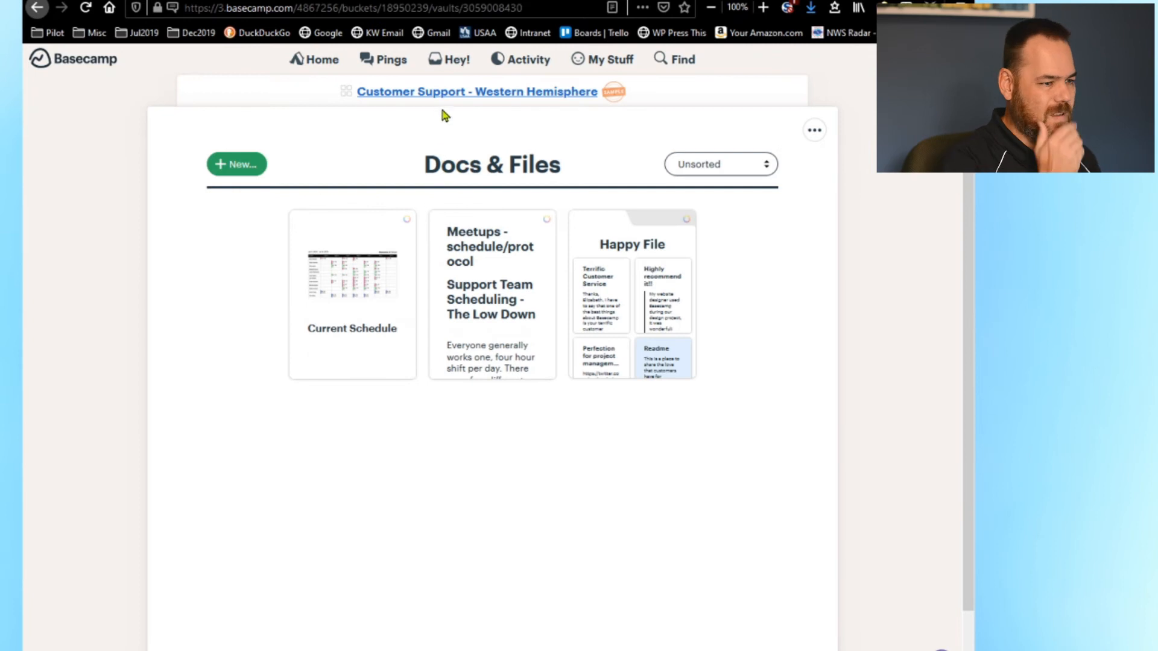
{"action": "left_click", "coordinate": [455, 92]}
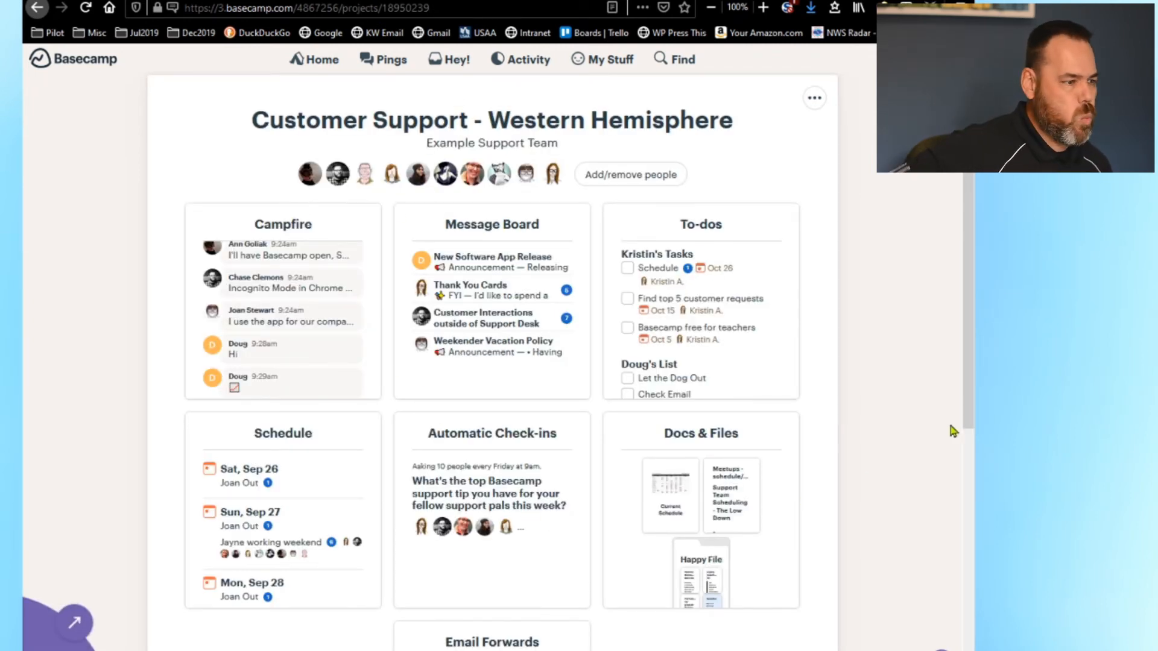
{"action": "left_click_drag", "start_coordinate": [968, 402], "coordinate": [962, 438]}
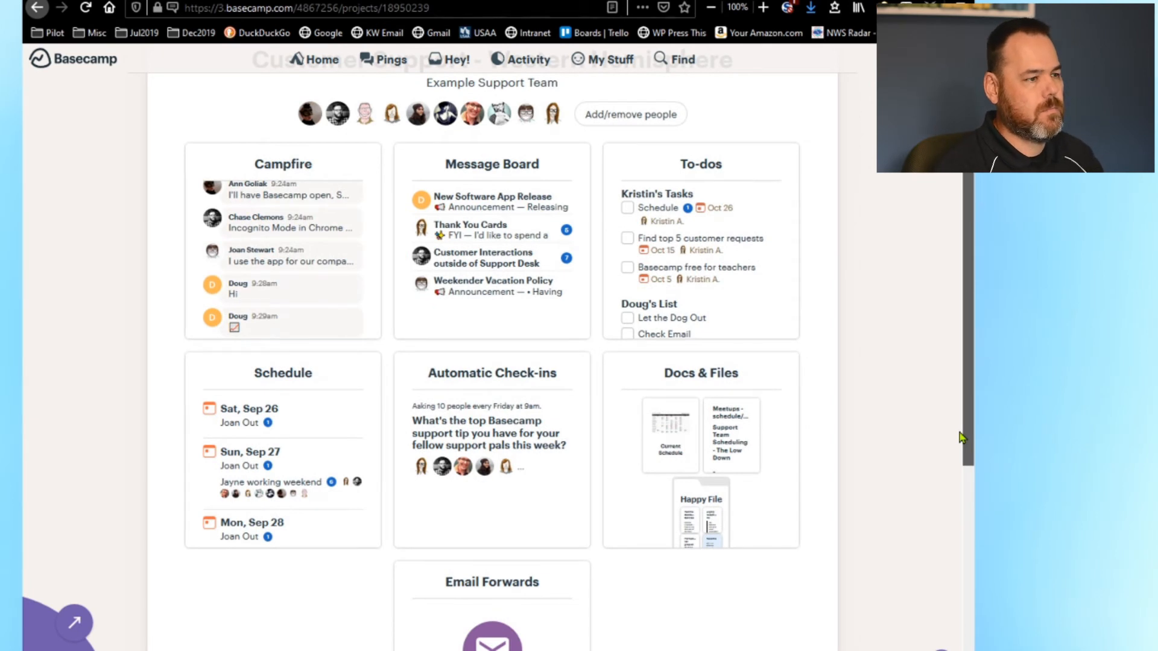
{"action": "left_click_drag", "start_coordinate": [961, 437], "coordinate": [961, 399]}
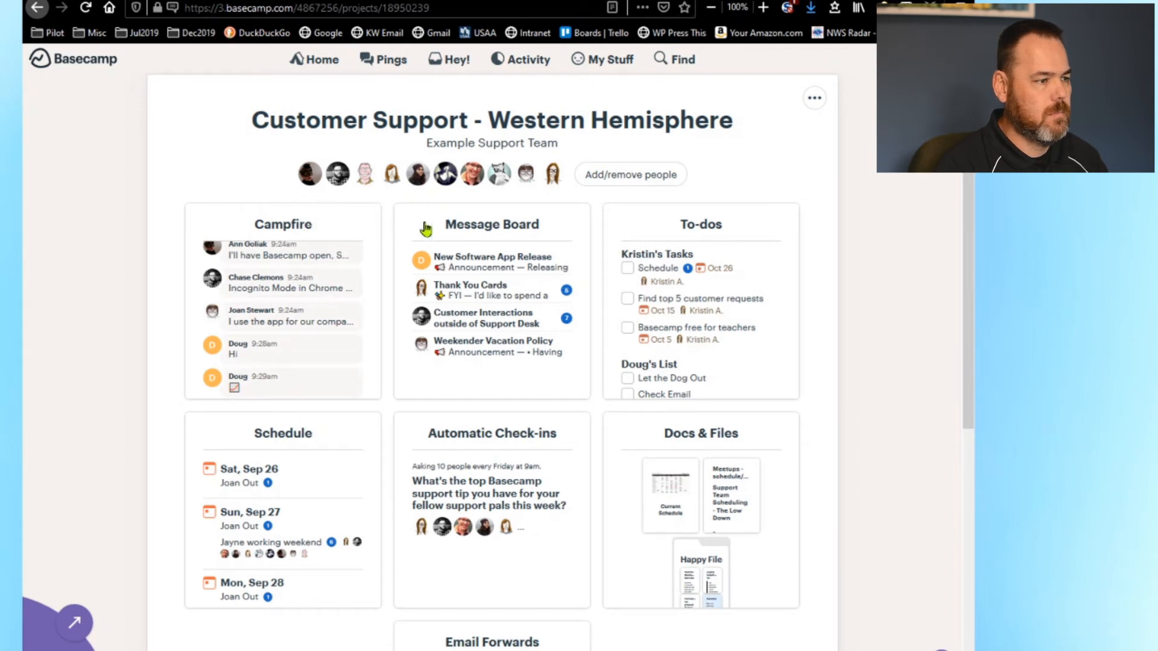
- Look at the team's Message Board and its Campfire chat, returning to the team page after each
{"action": "left_click", "coordinate": [449, 228]}
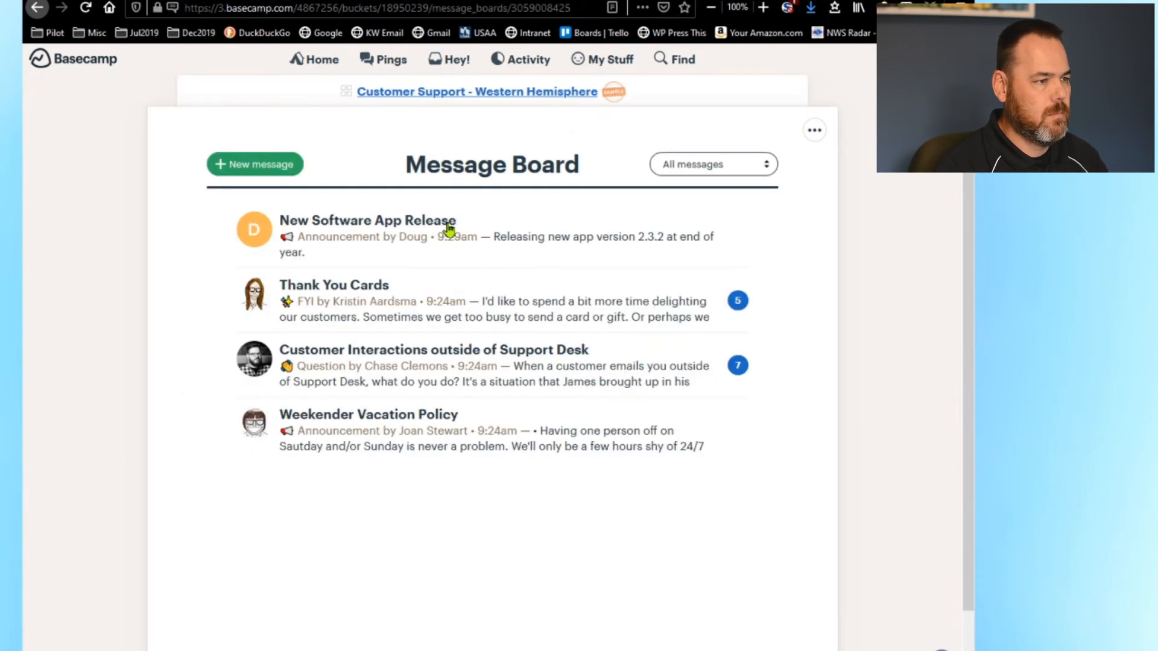
{"action": "left_click", "coordinate": [496, 93]}
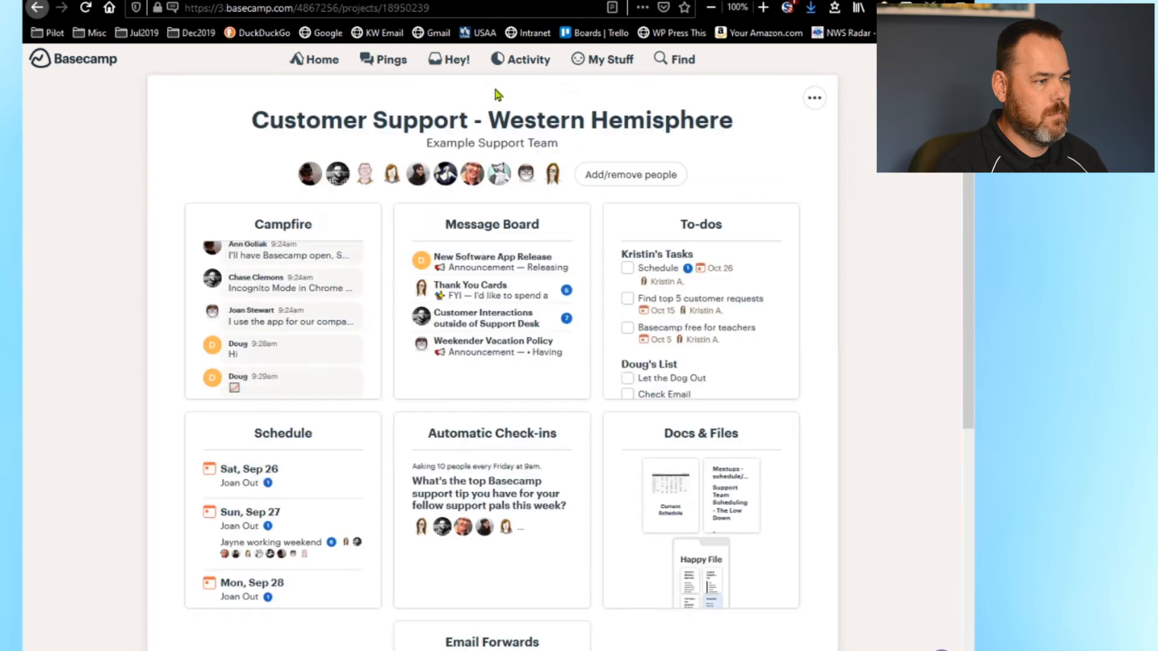
{"action": "left_click", "coordinate": [310, 229]}
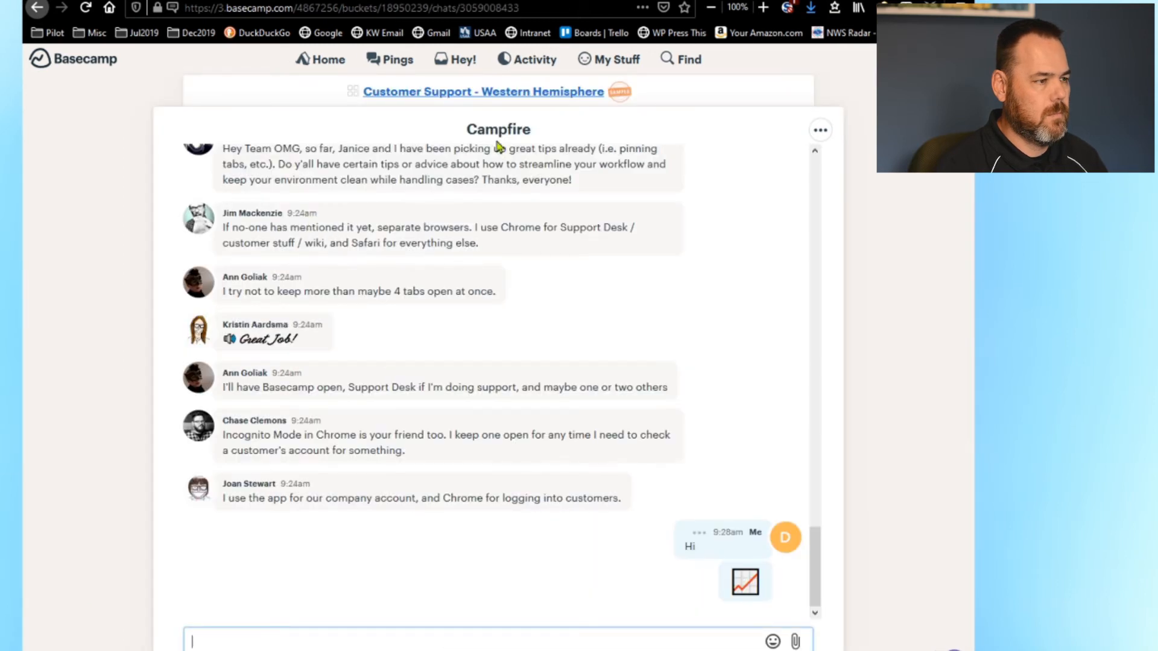
{"action": "left_click", "coordinate": [500, 96]}
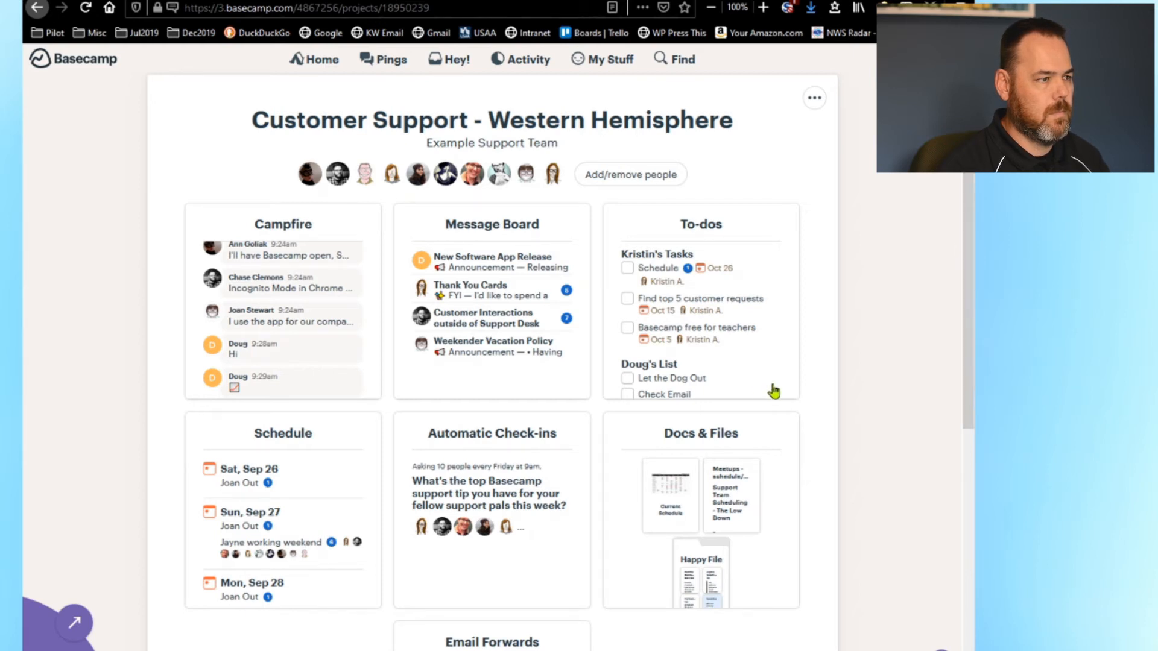
- Open the team's Email Forwards, highlight the special address for forwarding directly into the team, and return to the team page
{"action": "scroll", "coordinate": [971, 374], "scroll_direction": "down", "scroll_amount": 4}
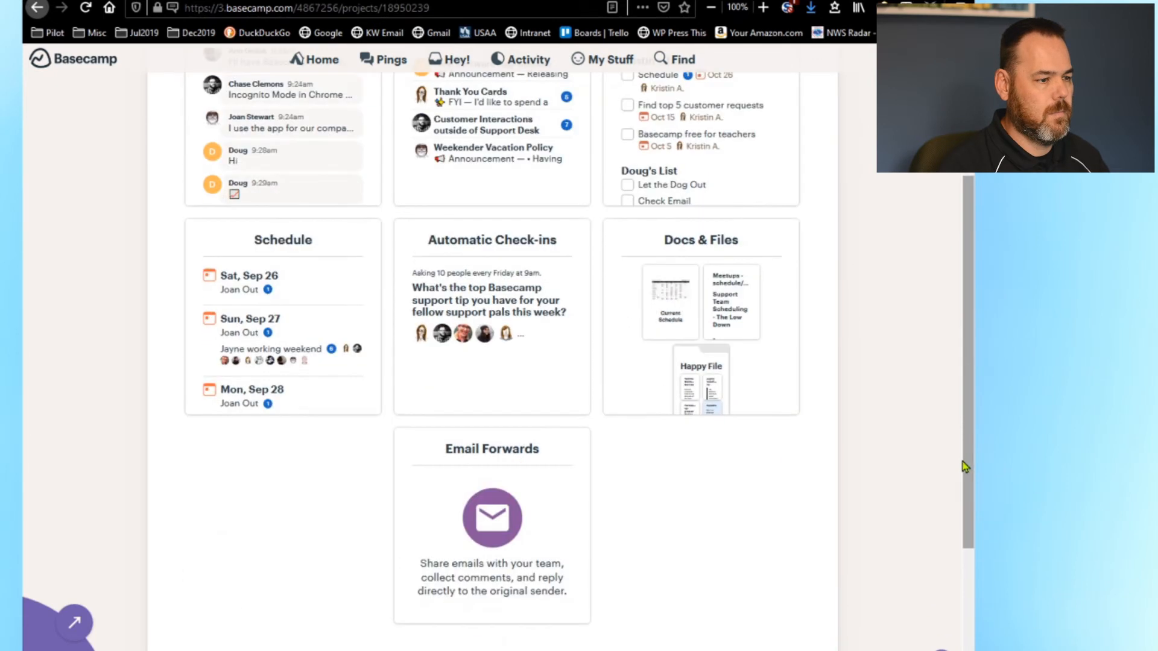
{"action": "left_click", "coordinate": [512, 457]}
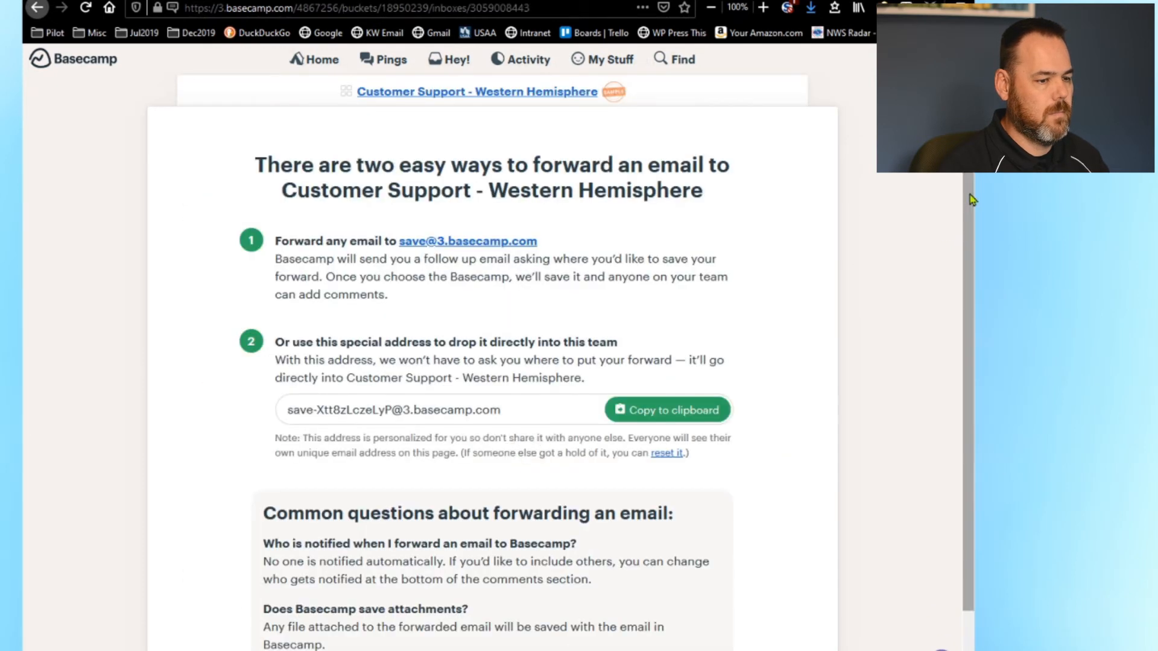
{"action": "scroll", "coordinate": [961, 284], "scroll_direction": "down", "scroll_amount": 1}
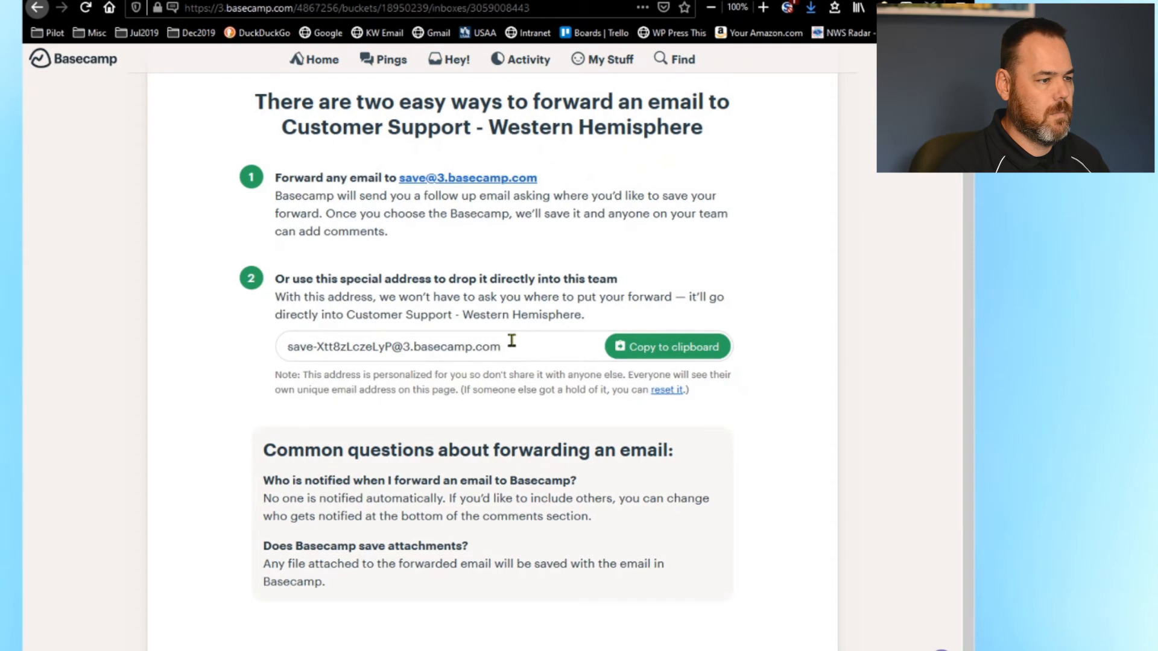
{"action": "left_click_drag", "start_coordinate": [511, 341], "coordinate": [271, 344]}
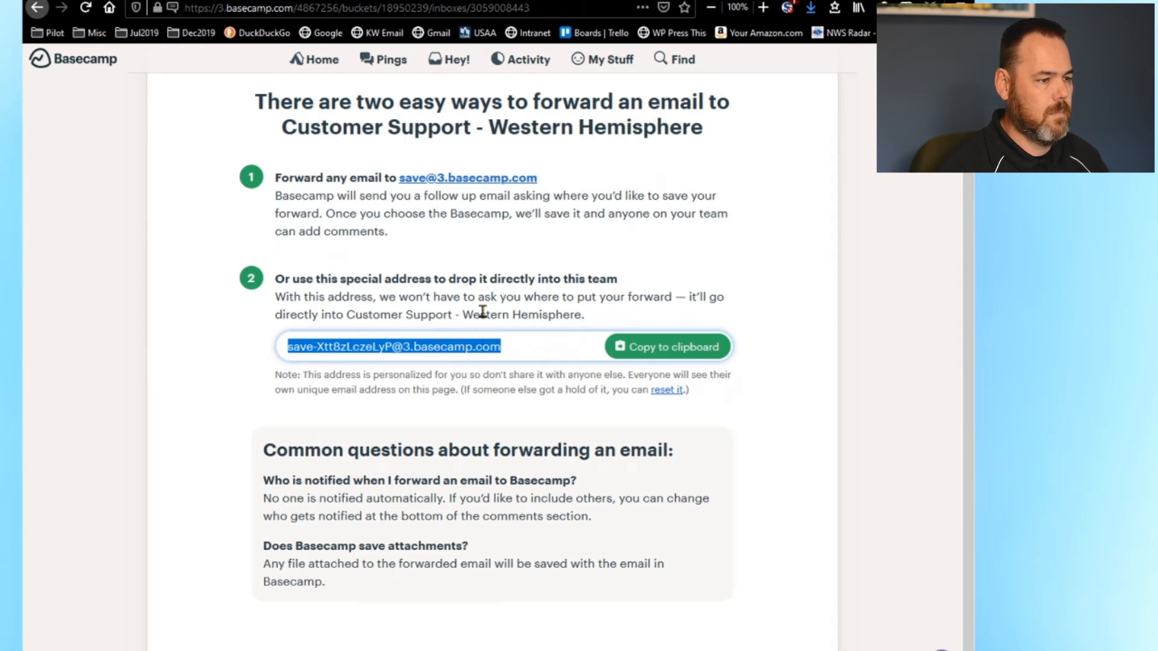
{"action": "scroll", "coordinate": [556, 181], "scroll_direction": "up", "scroll_amount": 2}
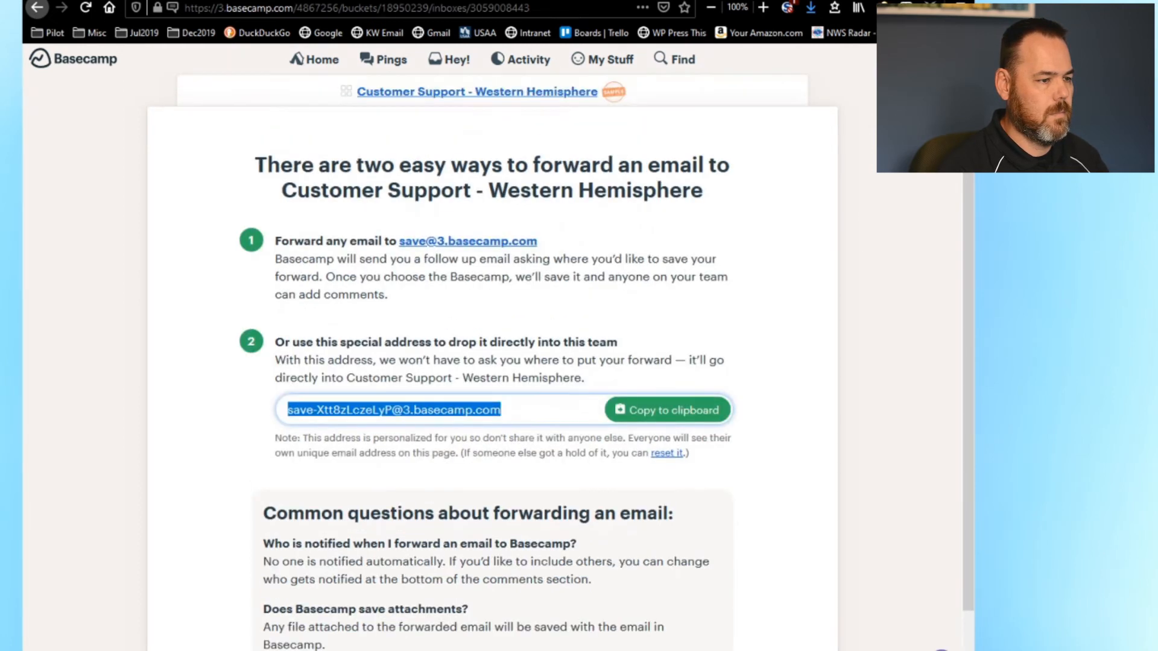
{"action": "left_click", "coordinate": [556, 95]}
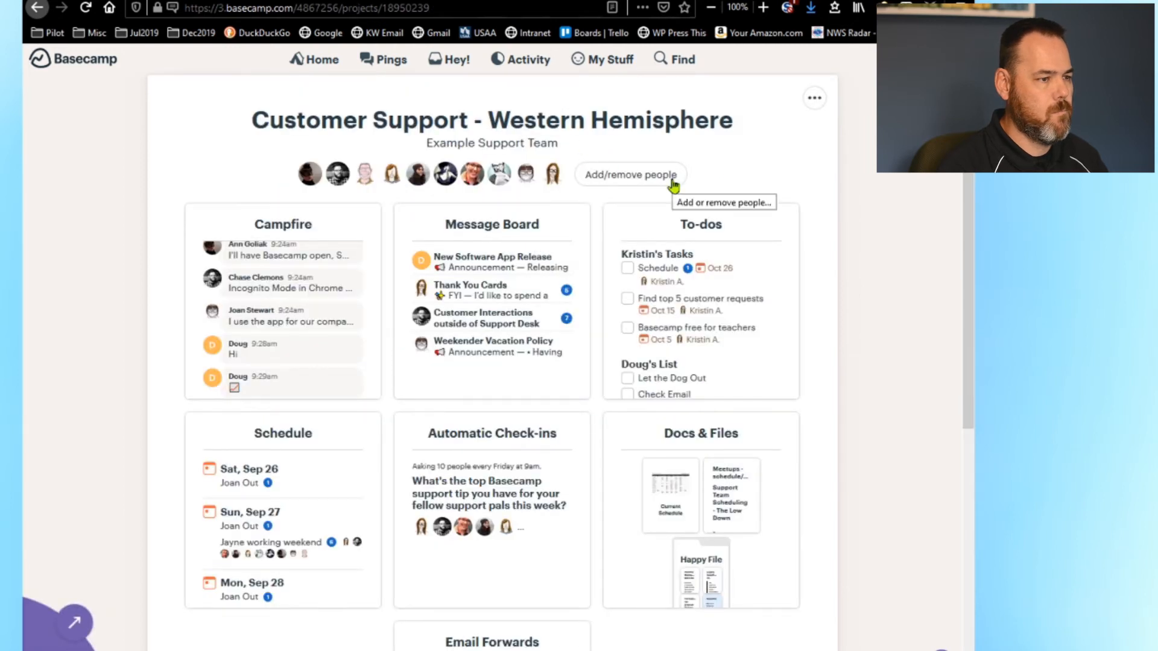
- Create a new team named Sales from the home page
{"action": "left_click", "coordinate": [329, 63]}
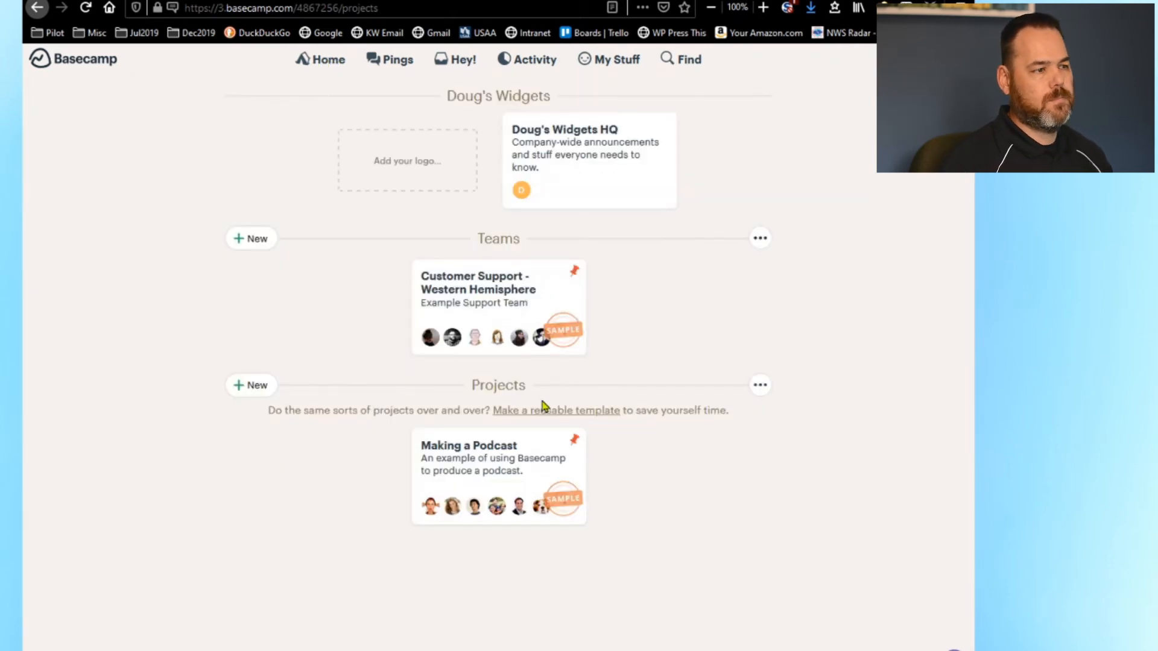
{"action": "left_click", "coordinate": [257, 241]}
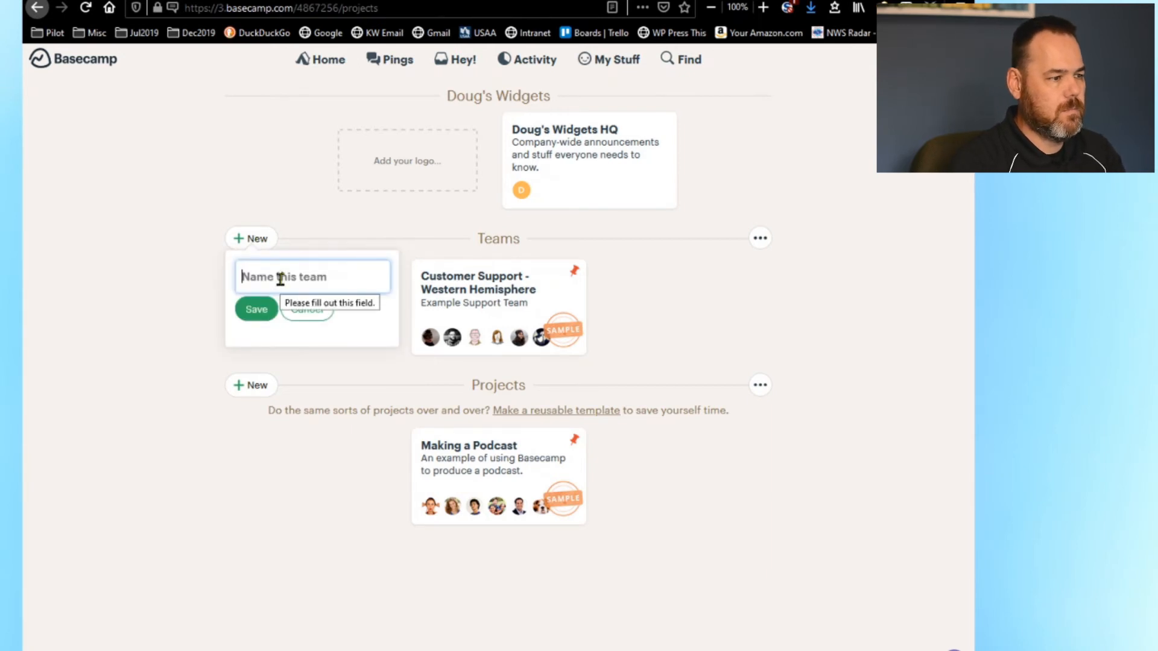
{"action": "type", "text": "Sales"}
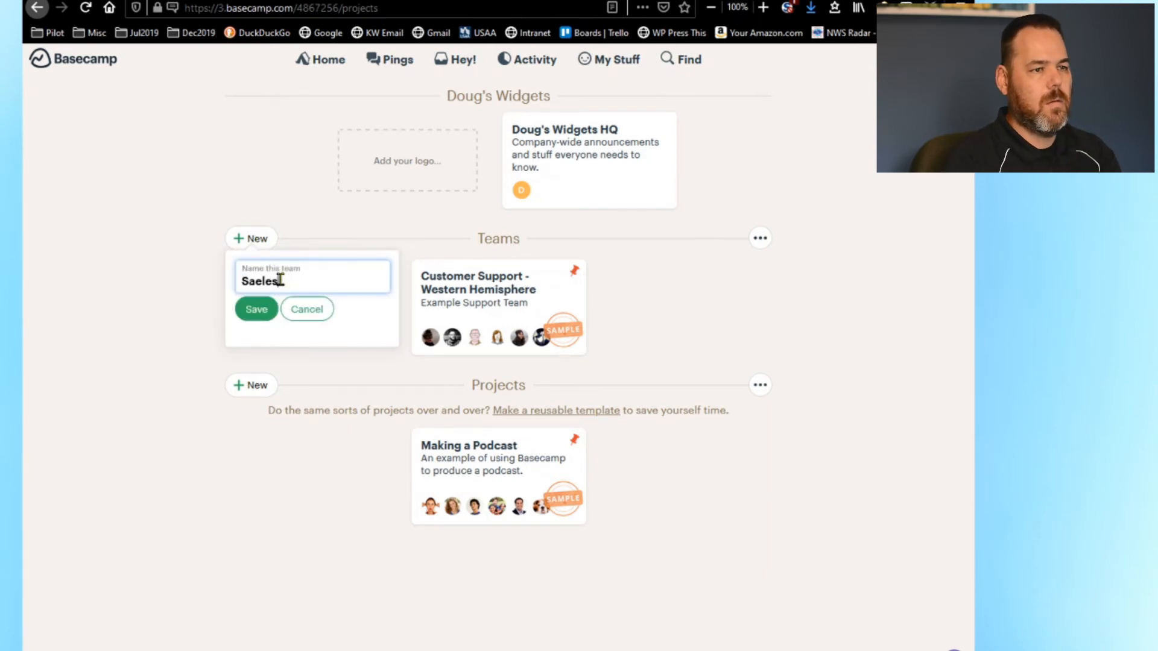
{"action": "key", "text": "BackSpace"}
{"action": "key", "text": "BackSpace"}
{"action": "key", "text": "BackSpace"}
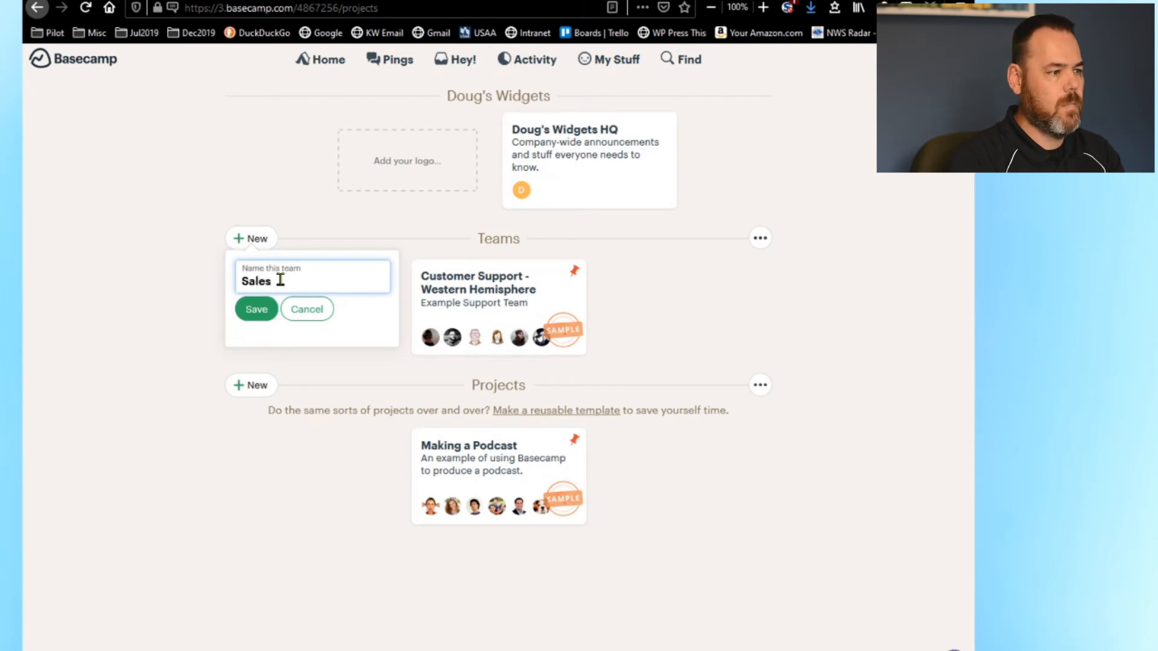
{"action": "key", "text": "Return"}
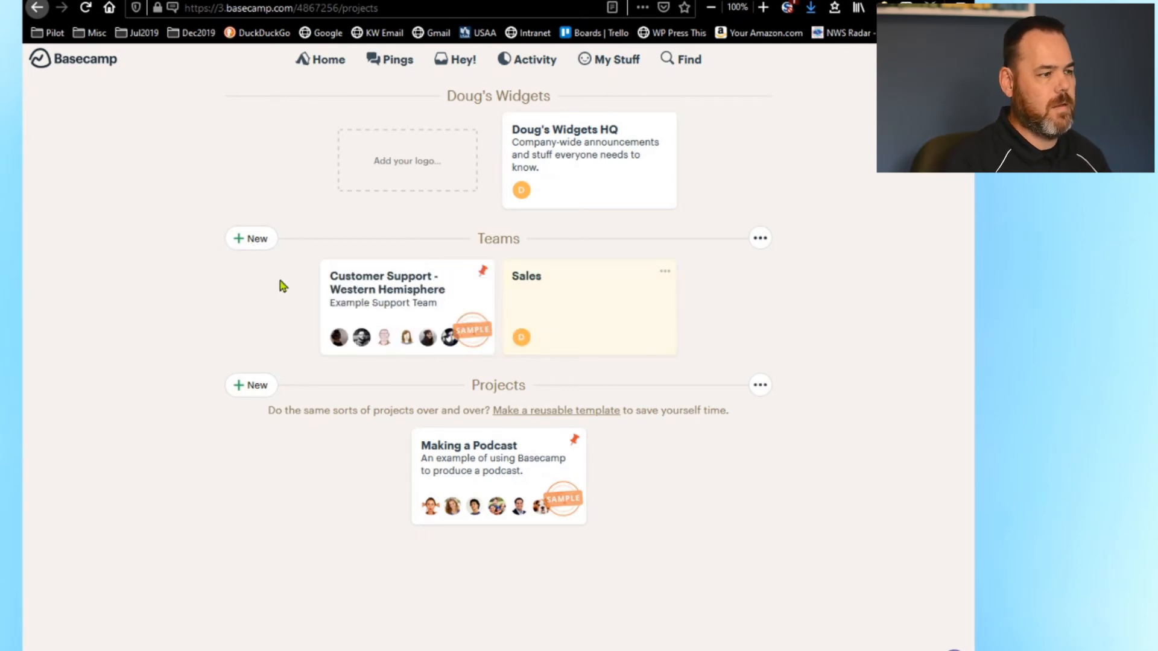
- Open the Sales team, decline the setup help, and view the team's available options without choosing one
{"action": "left_click", "coordinate": [562, 284]}
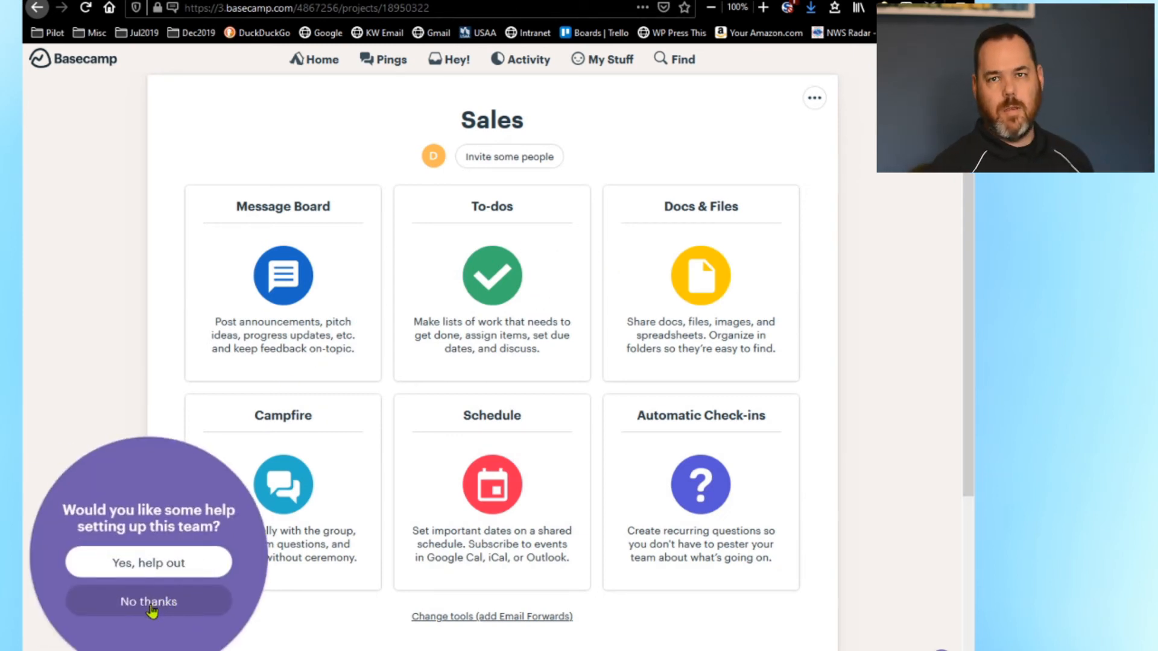
{"action": "left_click", "coordinate": [151, 604]}
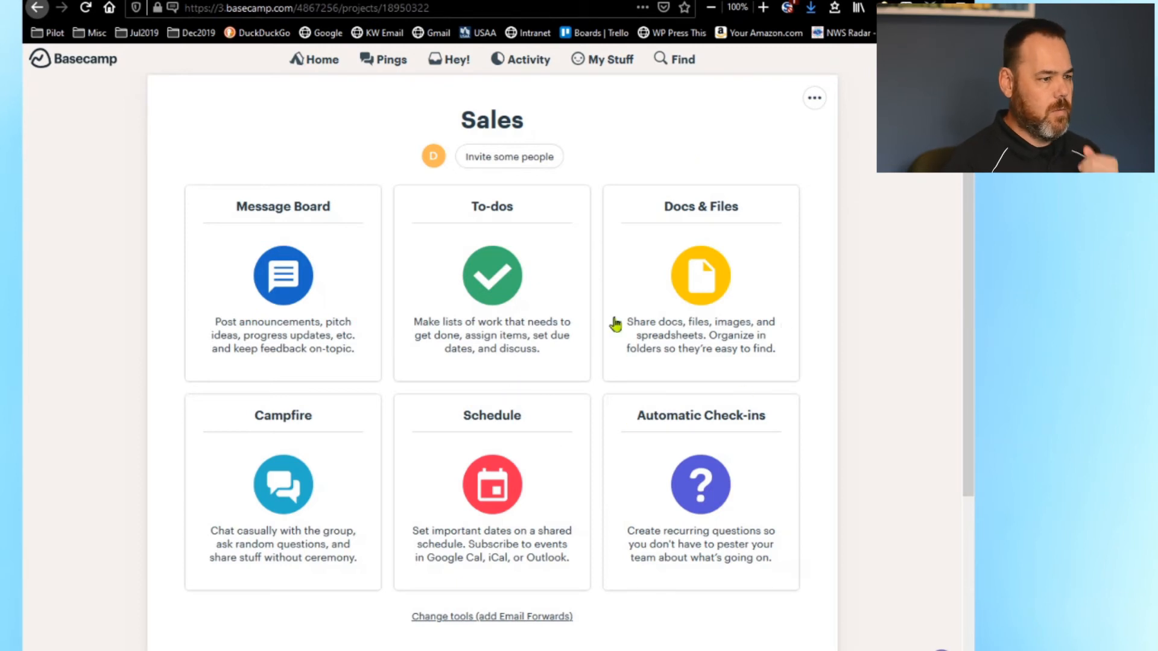
{"action": "left_click", "coordinate": [817, 99]}
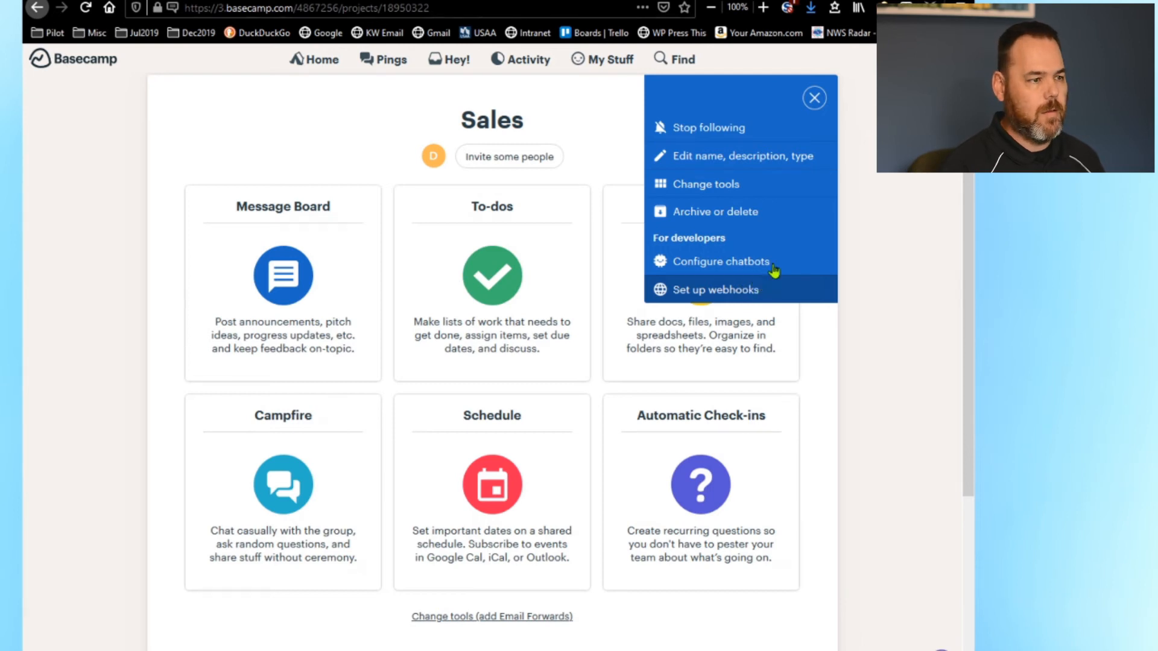
{"action": "left_click", "coordinate": [869, 124]}
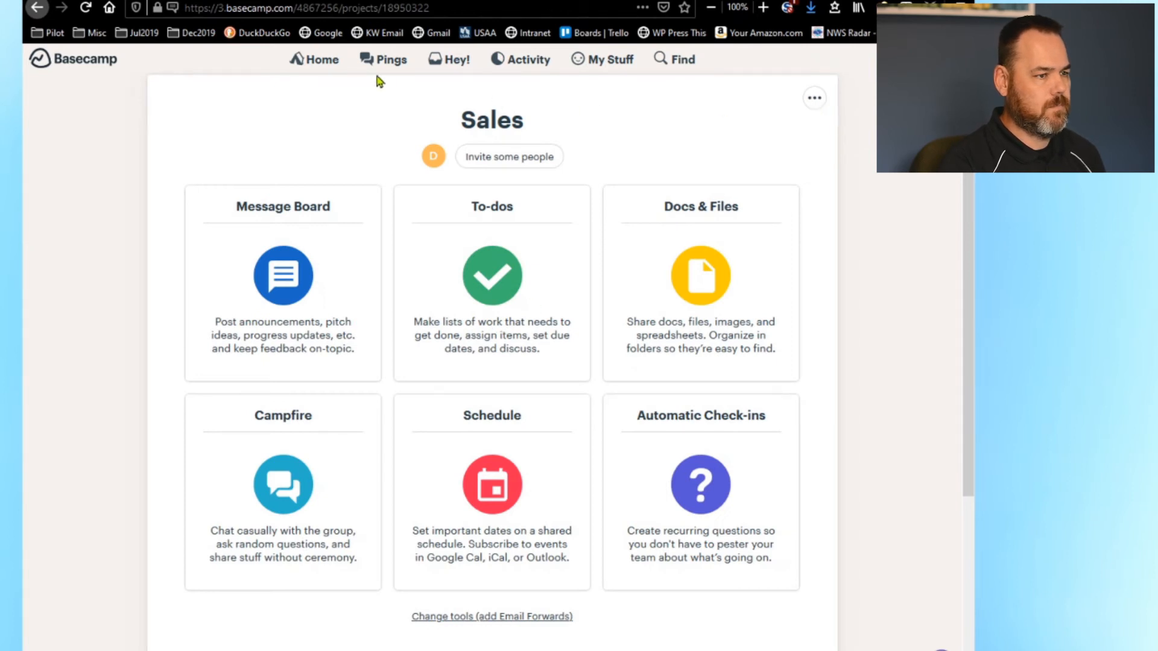
- Create a project named Test Project from the home page and open it, declining the setup help
{"action": "left_click", "coordinate": [327, 67]}
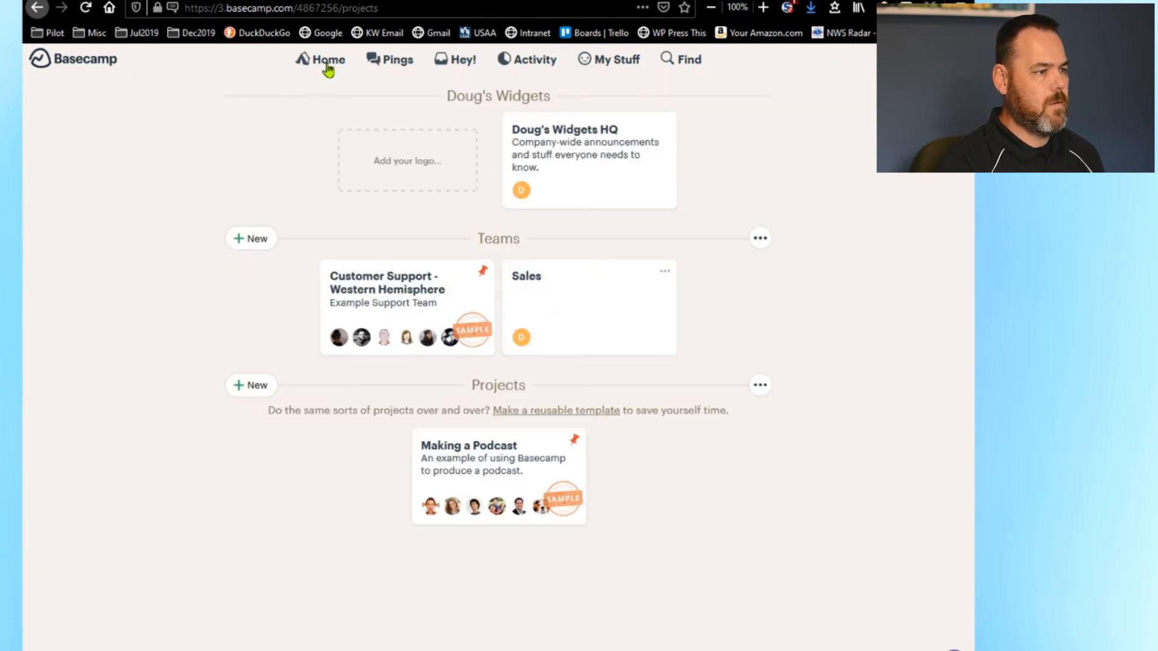
{"action": "left_click", "coordinate": [252, 389]}
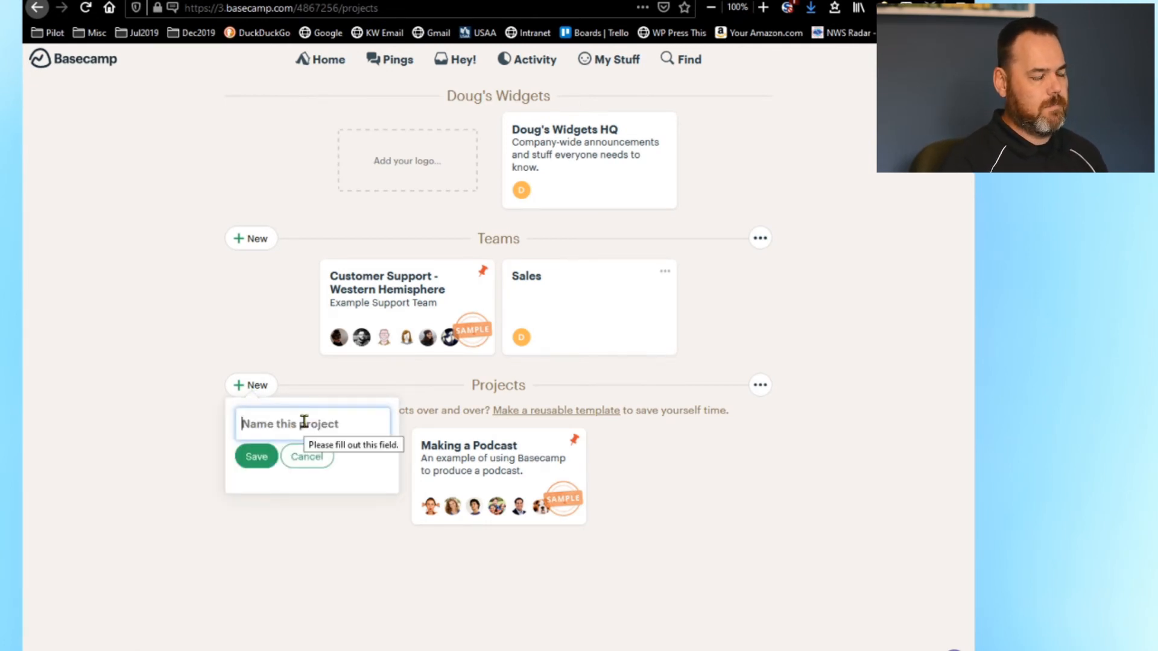
{"action": "type", "text": "T"}
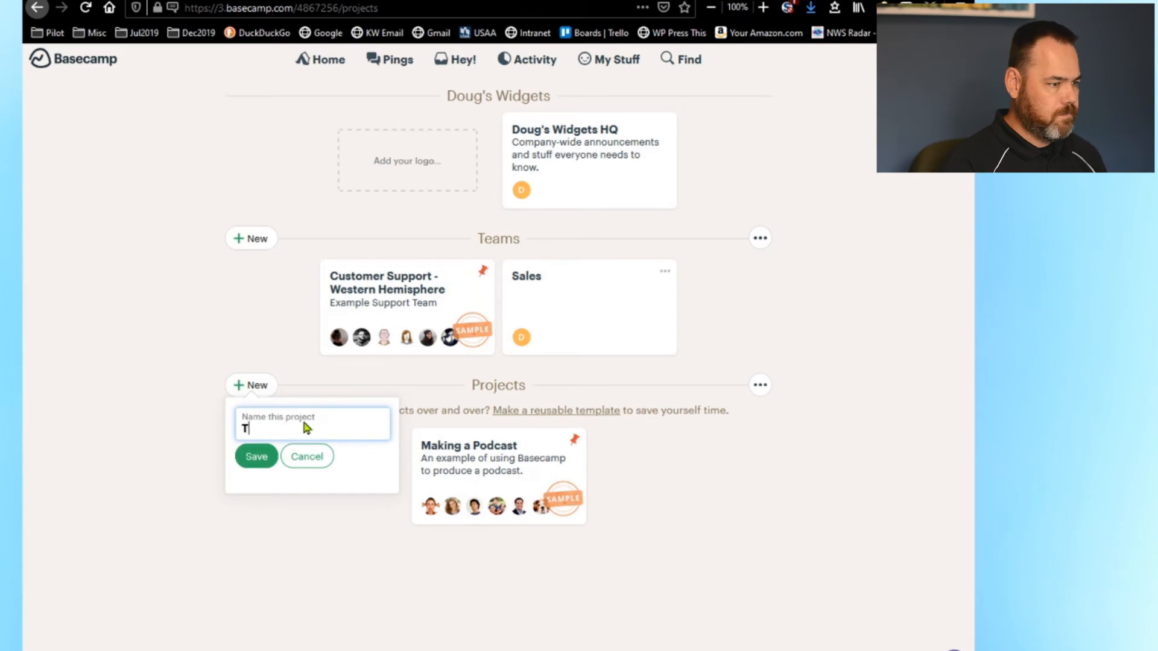
{"action": "type", "text": "est Project"}
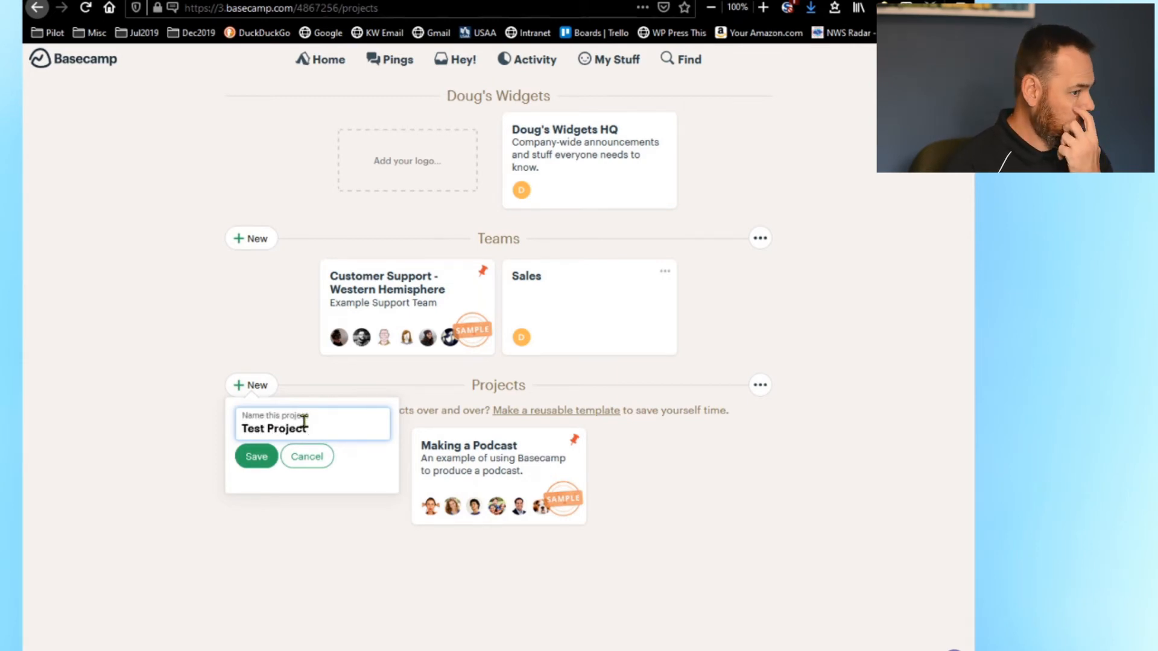
{"action": "key", "text": "Return"}
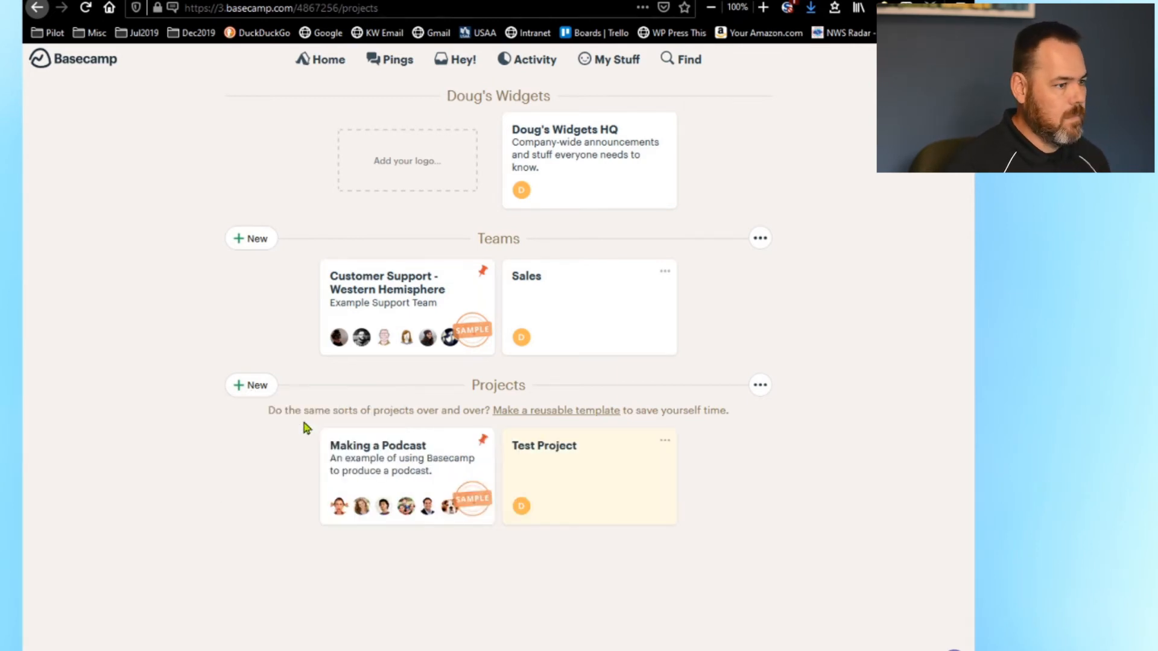
{"action": "left_click", "coordinate": [564, 450]}
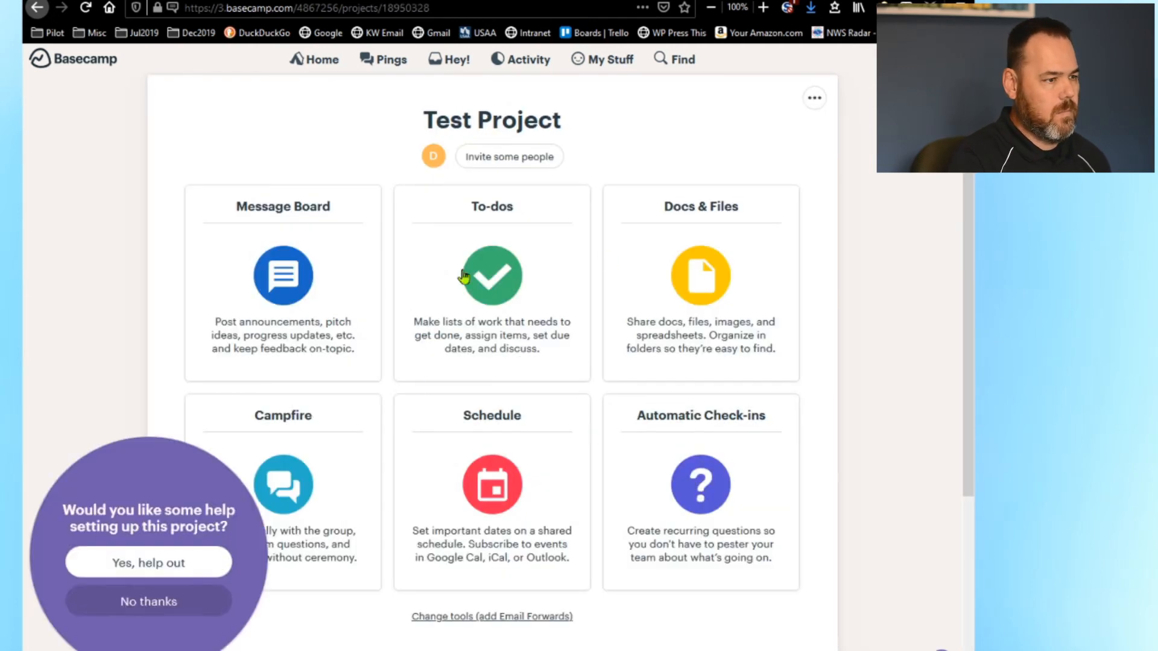
{"action": "left_click", "coordinate": [148, 608]}
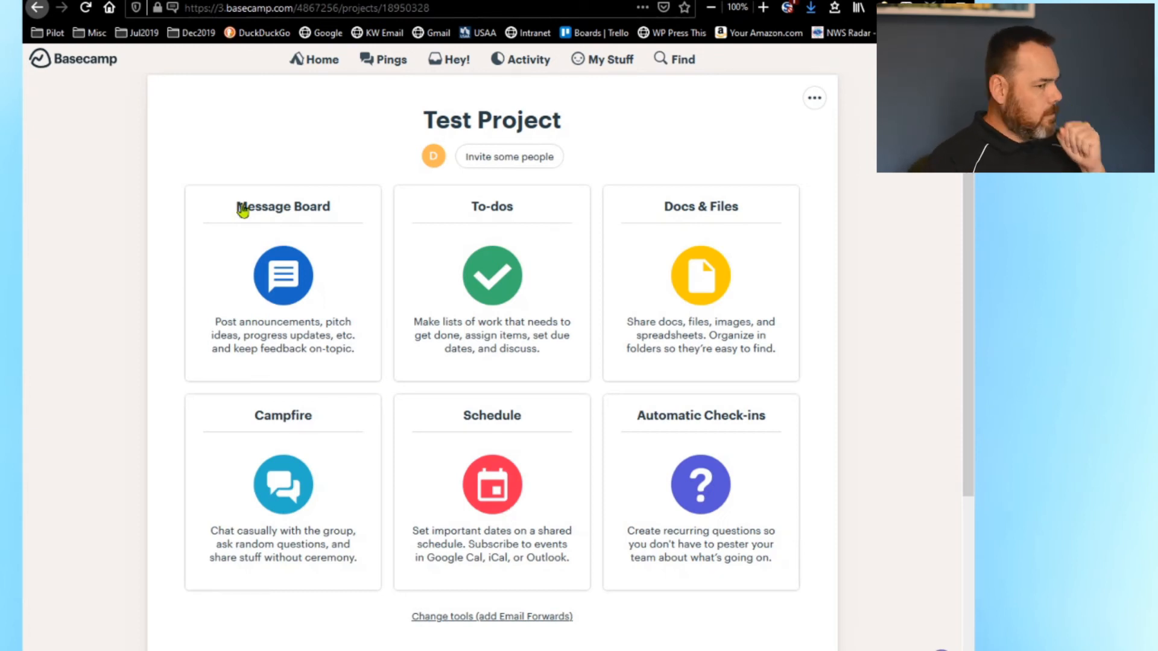
- Start a message on Test Project's Message Board with the category FYI and the title "New Store"
{"action": "left_click", "coordinate": [308, 208]}
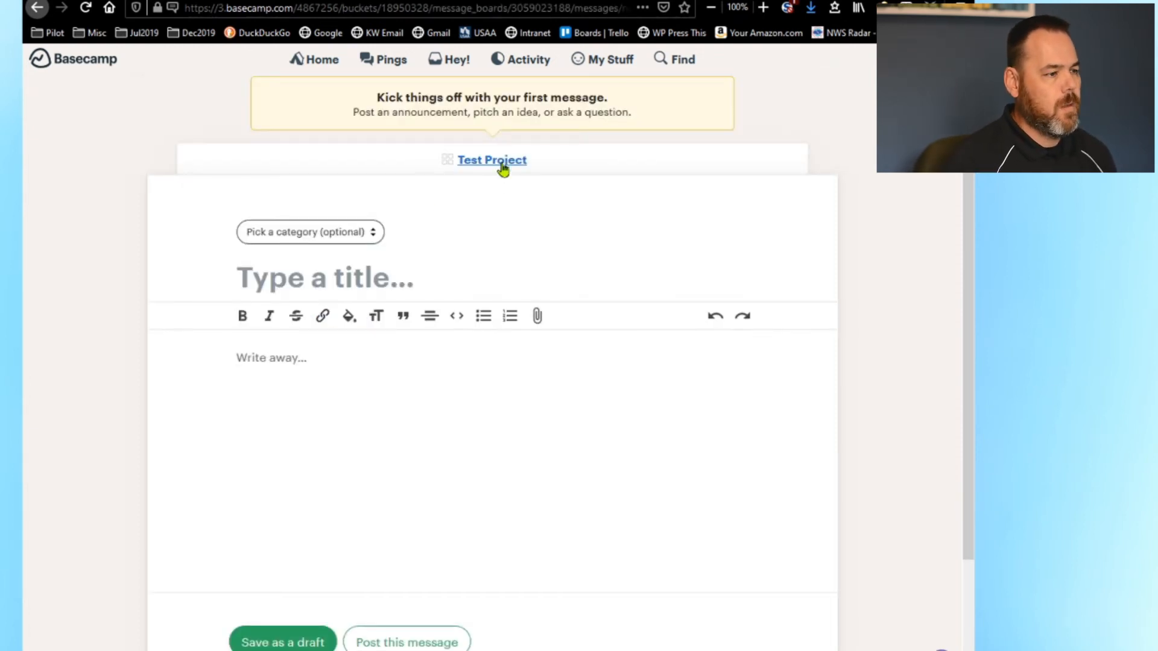
{"action": "left_click", "coordinate": [336, 232]}
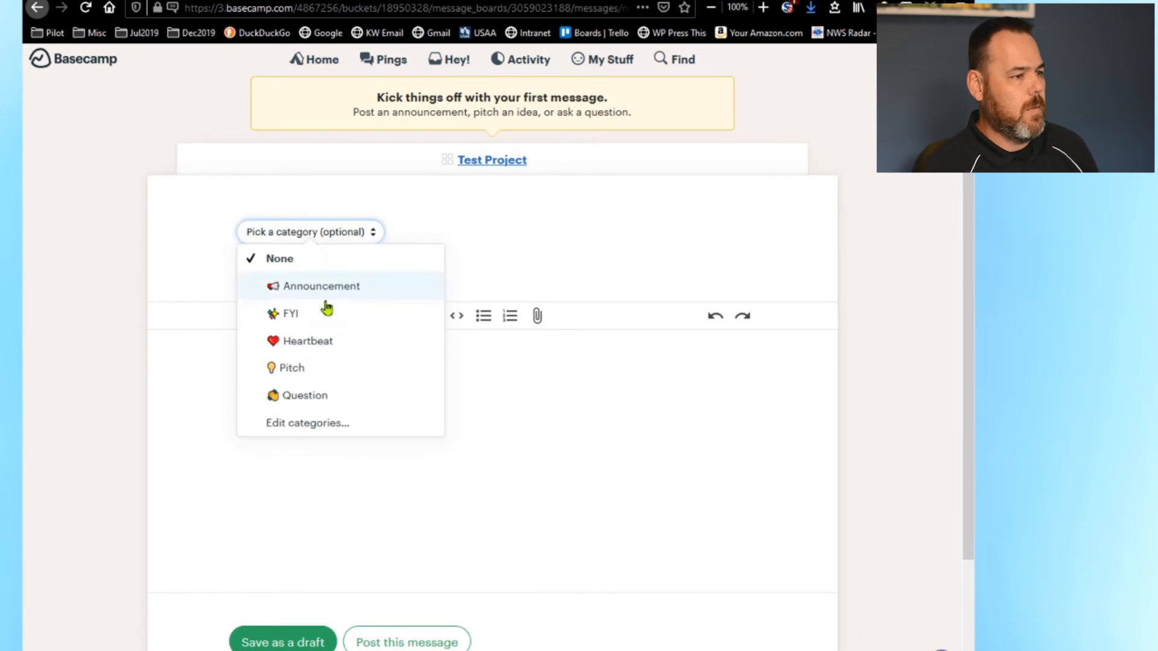
{"action": "left_click", "coordinate": [296, 315]}
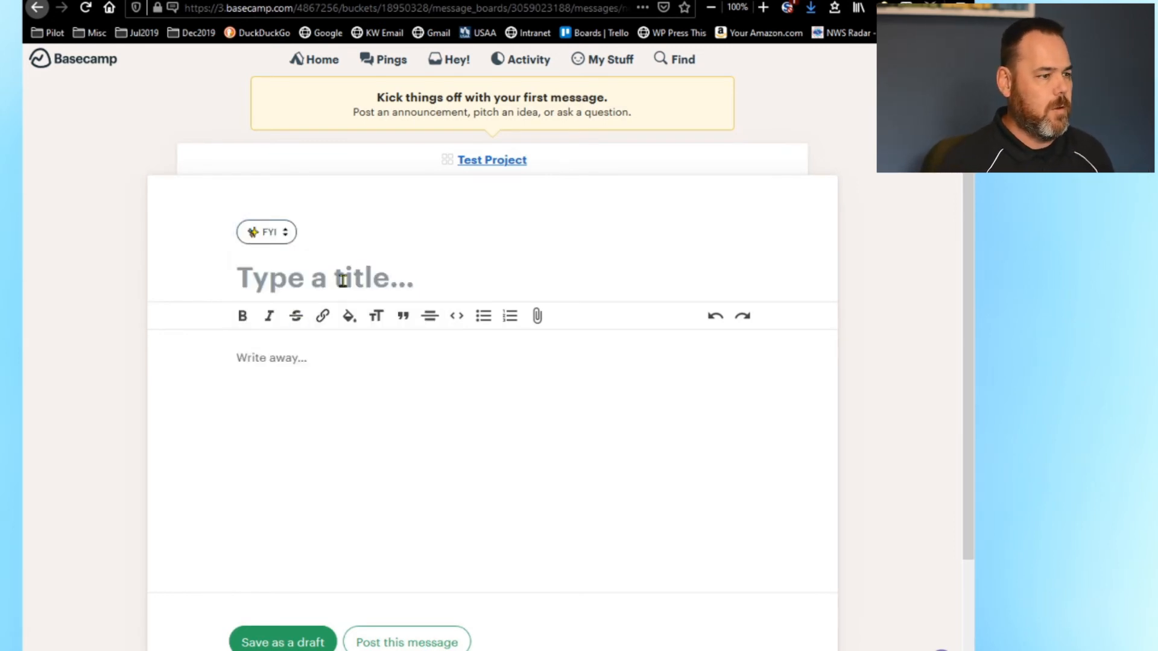
{"action": "type", "text": "New Store"}
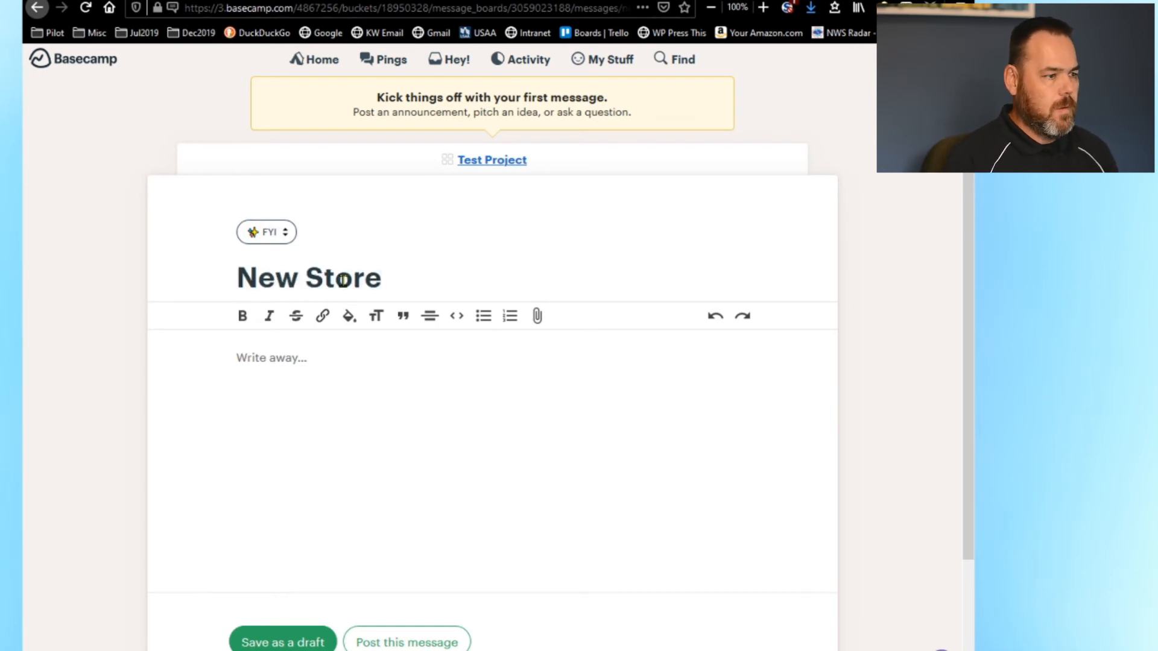
- Write the New Store message body as separate lines Address, IP Subnets and Special Notes, and post the message
{"action": "left_click", "coordinate": [294, 360]}
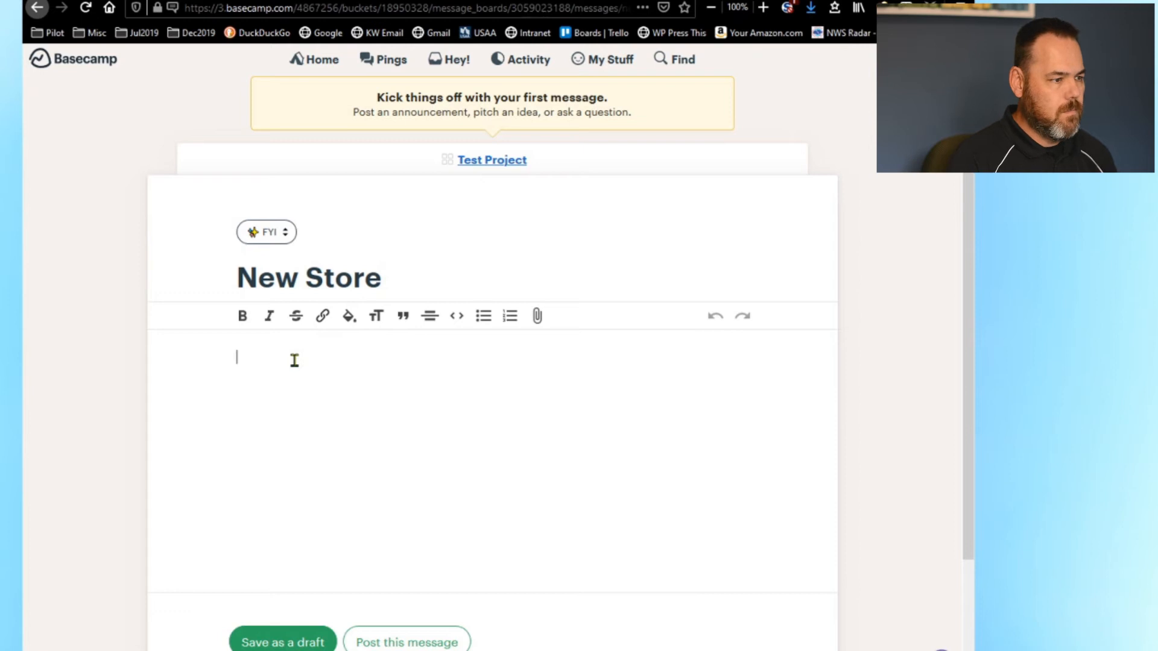
{"action": "type", "text": "Address IP Subn"}
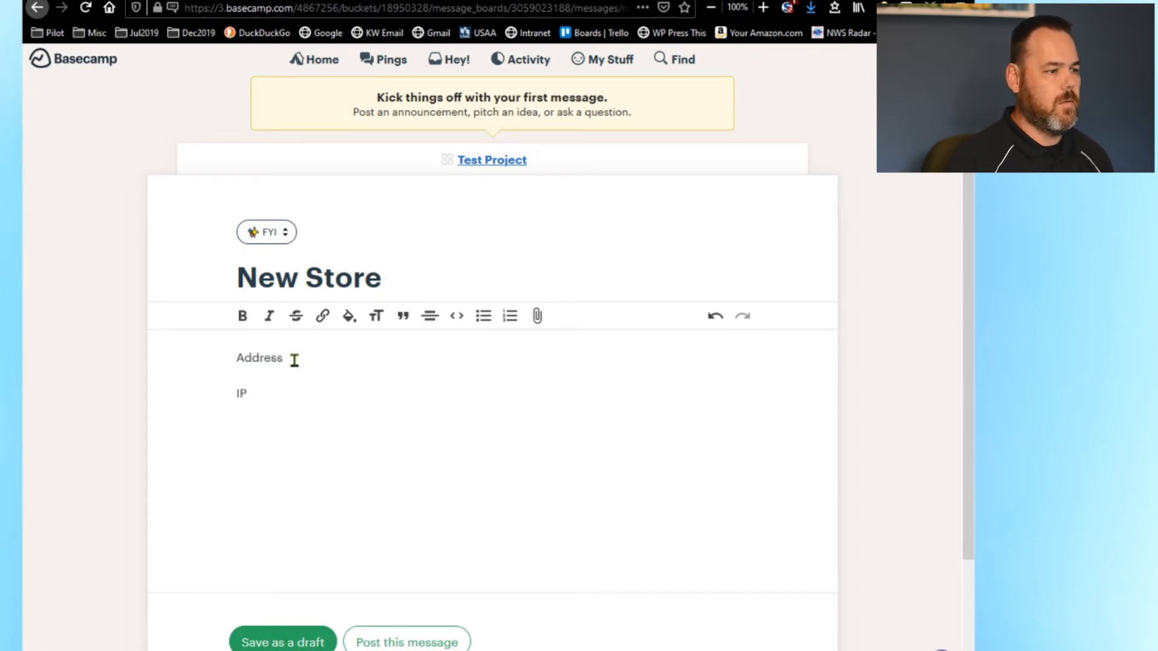
{"action": "type", "text": "ets "}
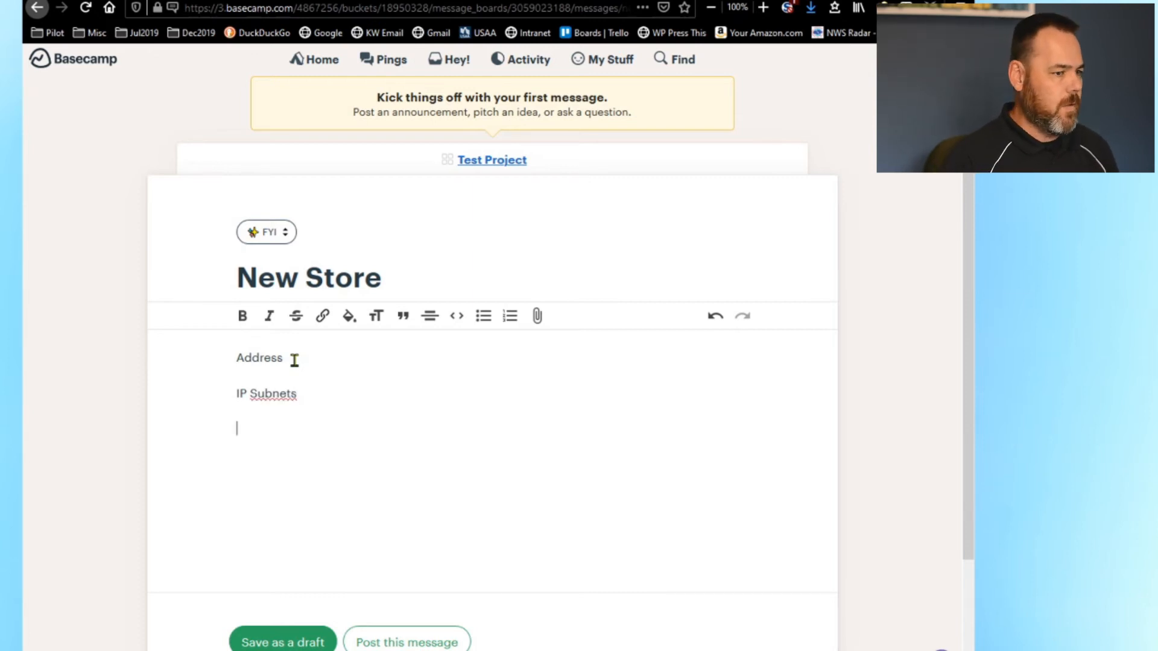
{"action": "type", "text": "Spe"}
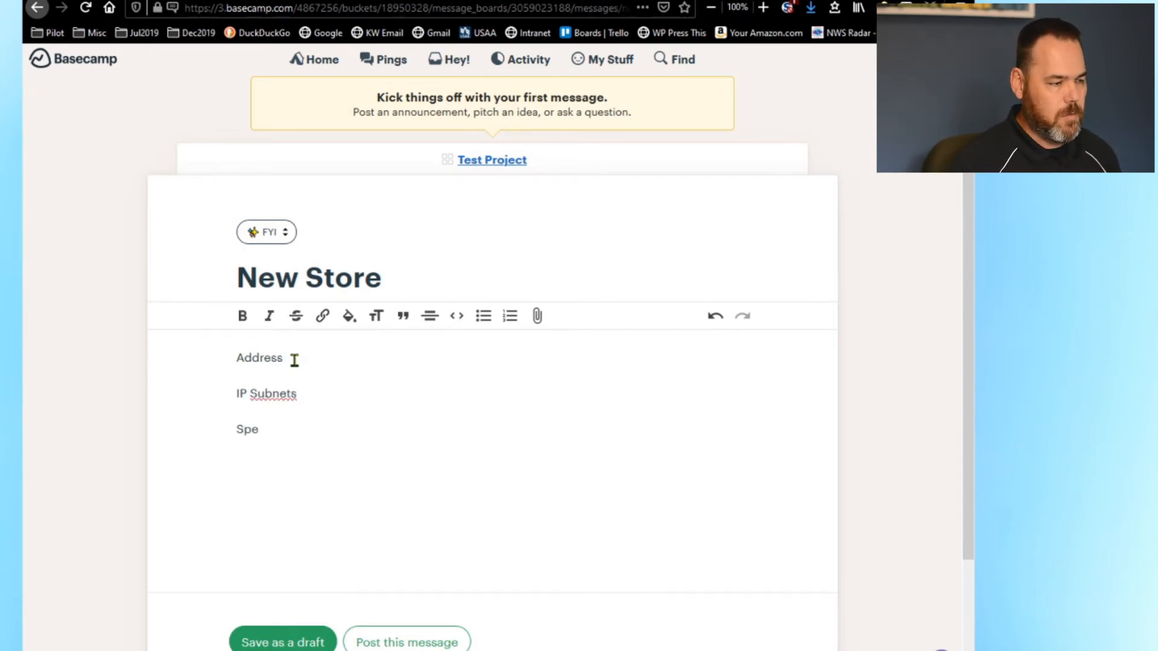
{"action": "type", "text": "ical"}
{"action": "key", "text": "BackSpace"}
{"action": "key", "text": "BackSpace"}
{"action": "key", "text": "BackSpace"}
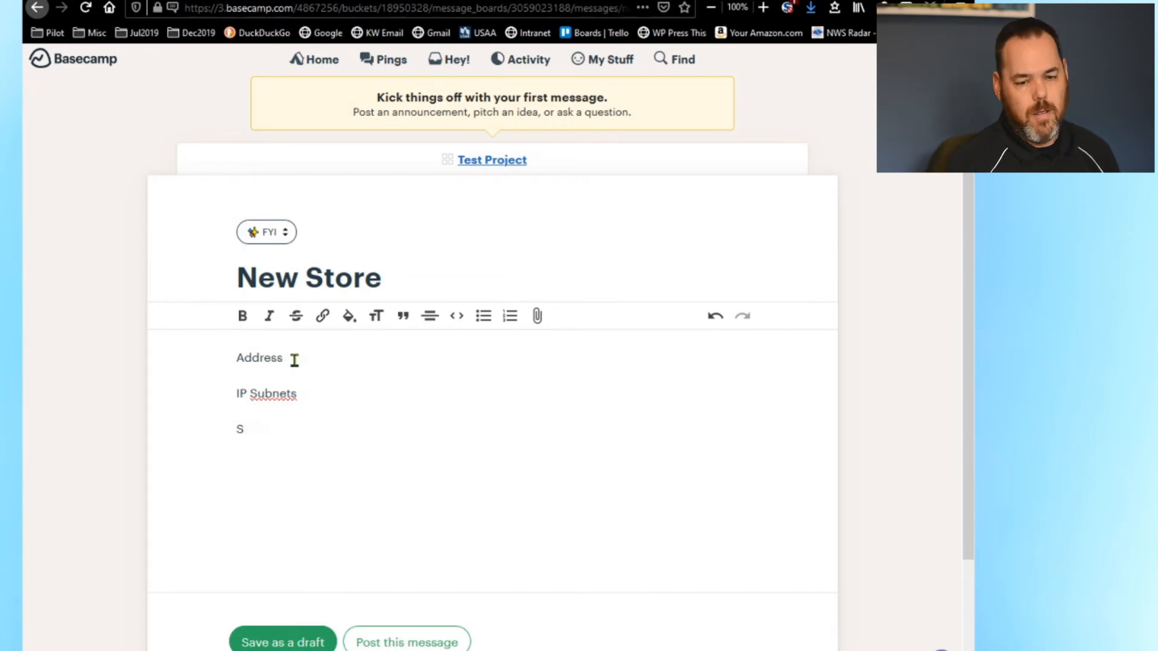
{"action": "type", "text": "pecial "}
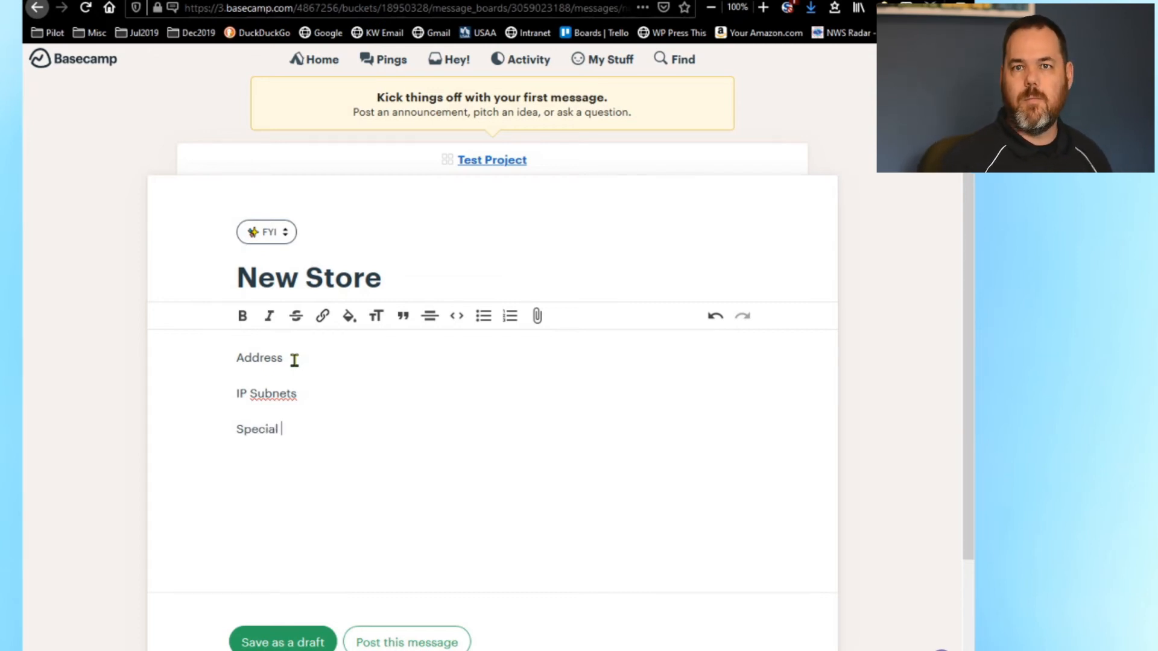
{"action": "type", "text": "Notes"}
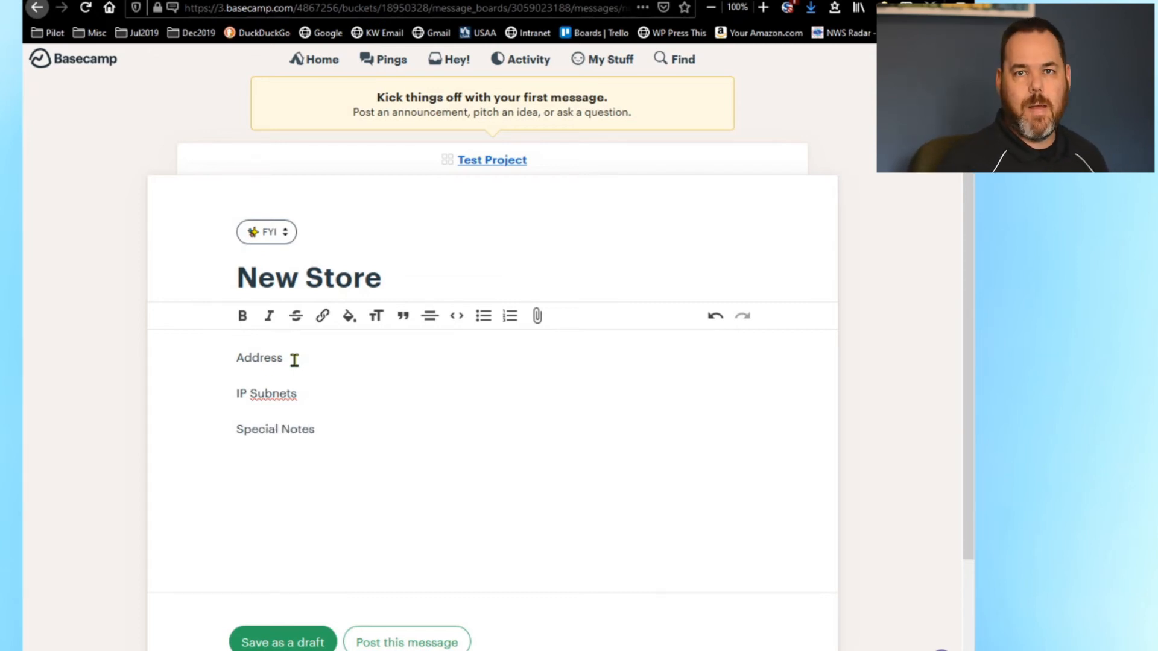
{"action": "left_click", "coordinate": [384, 639]}
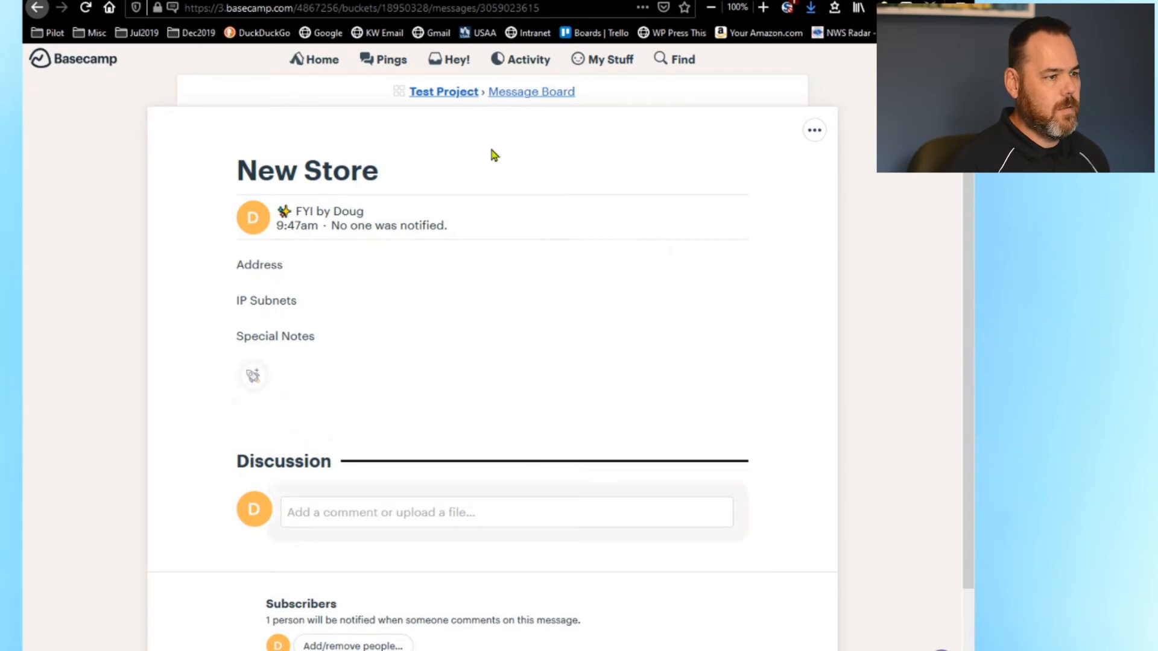
- Return to the Test Project page and move the Message Board card between To-dos and Docs & Files
{"action": "left_click", "coordinate": [452, 92]}
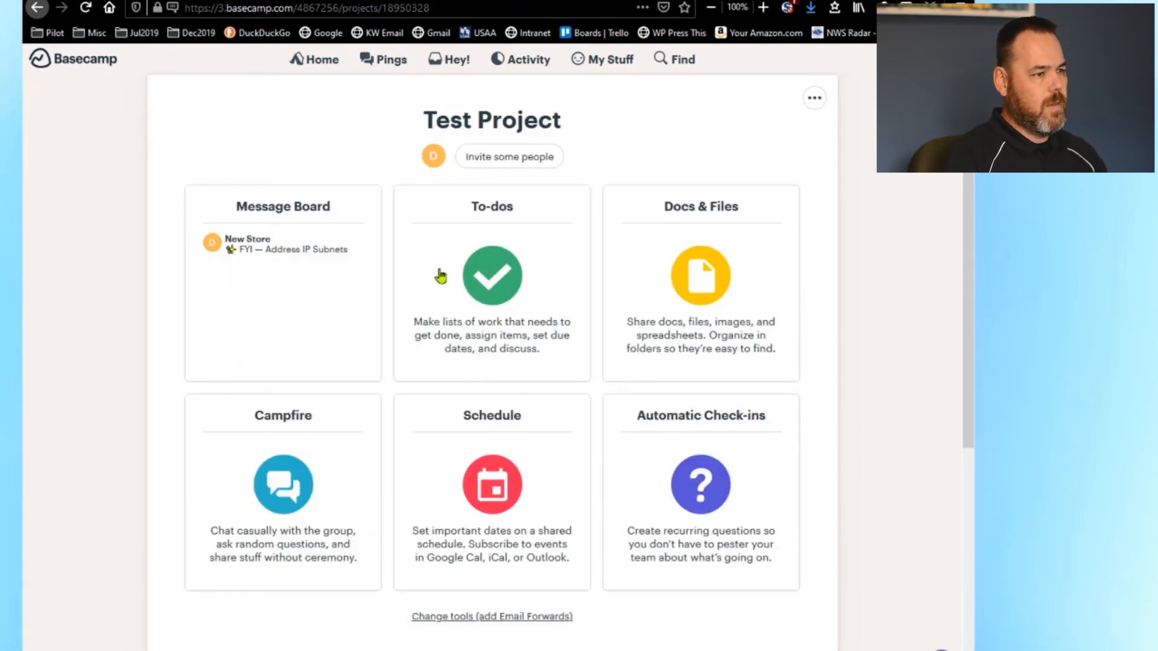
{"action": "left_click_drag", "start_coordinate": [326, 205], "coordinate": [496, 234]}
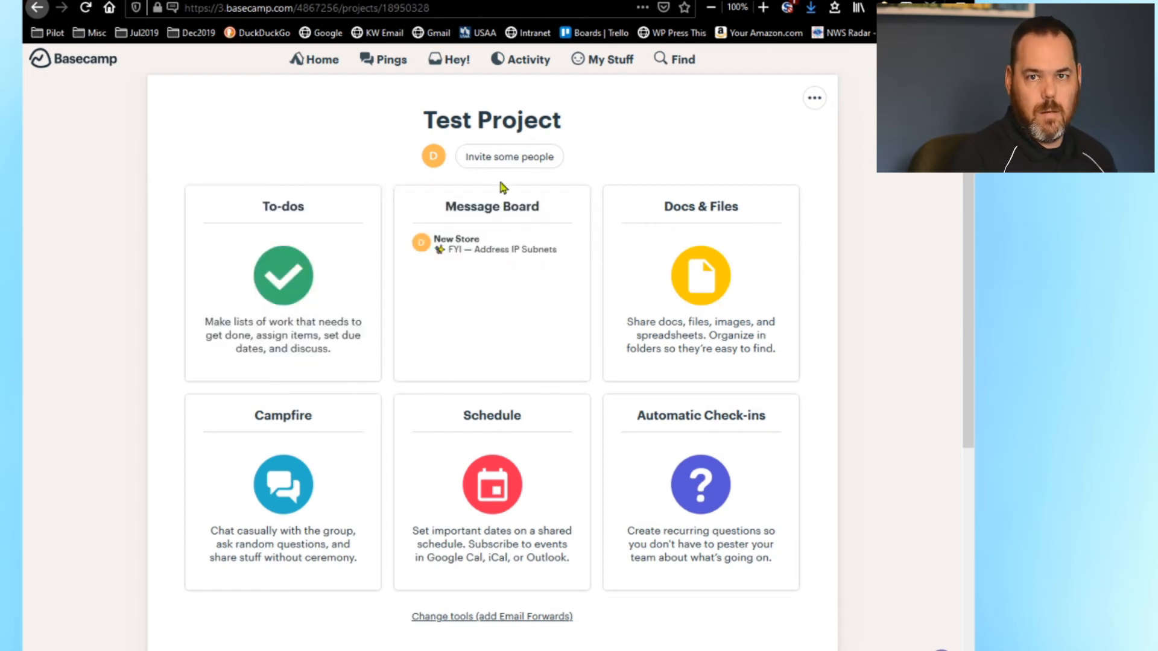
- Examine the form for adding people to the team, including an entry for a second person, and return to the project
{"action": "left_click", "coordinate": [496, 158]}
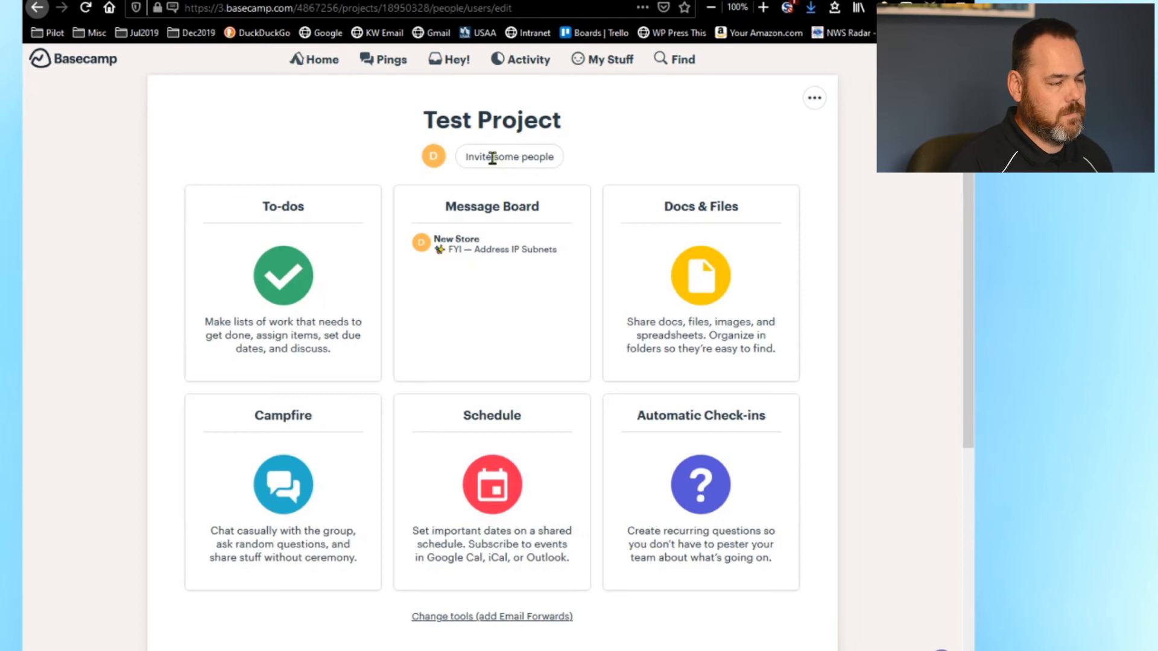
{"action": "left_click", "coordinate": [272, 164]}
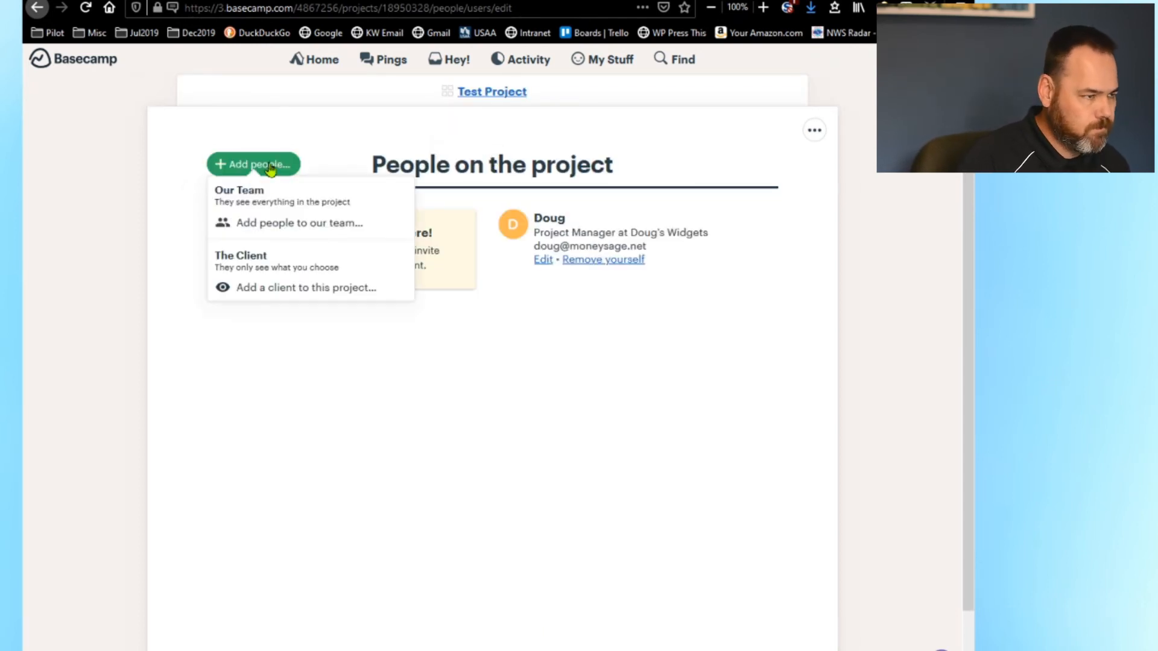
{"action": "left_click", "coordinate": [283, 224]}
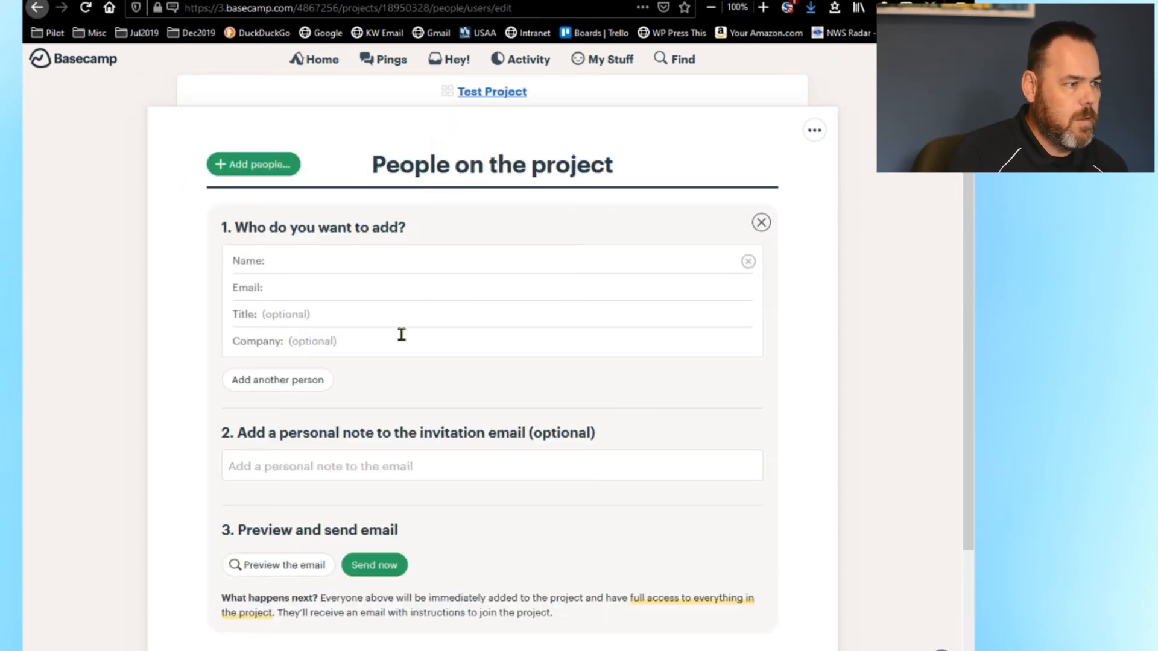
{"action": "left_click", "coordinate": [305, 387]}
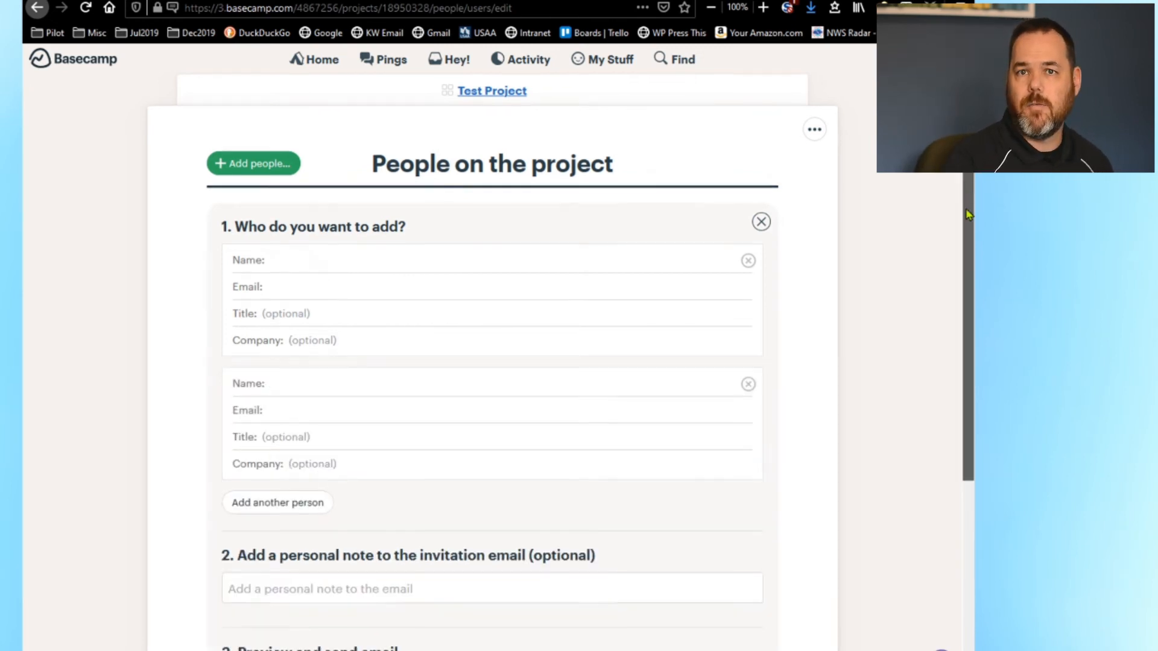
{"action": "scroll", "coordinate": [960, 316], "scroll_direction": "down", "scroll_amount": 3}
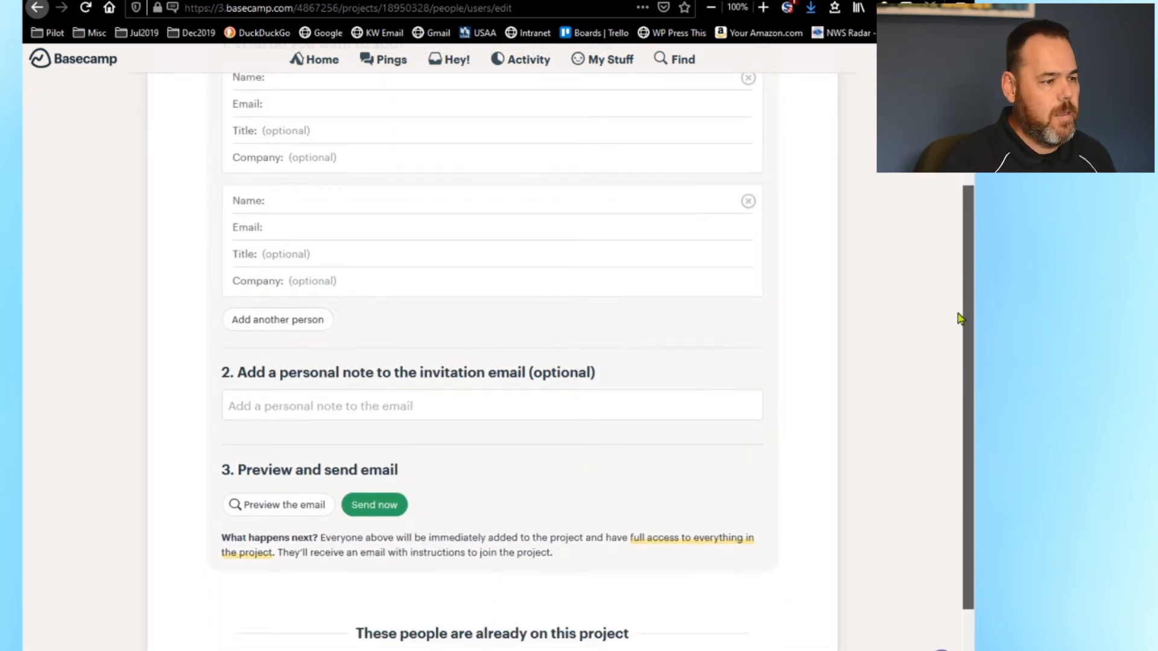
{"action": "scroll", "coordinate": [960, 319], "scroll_direction": "up", "scroll_amount": 3}
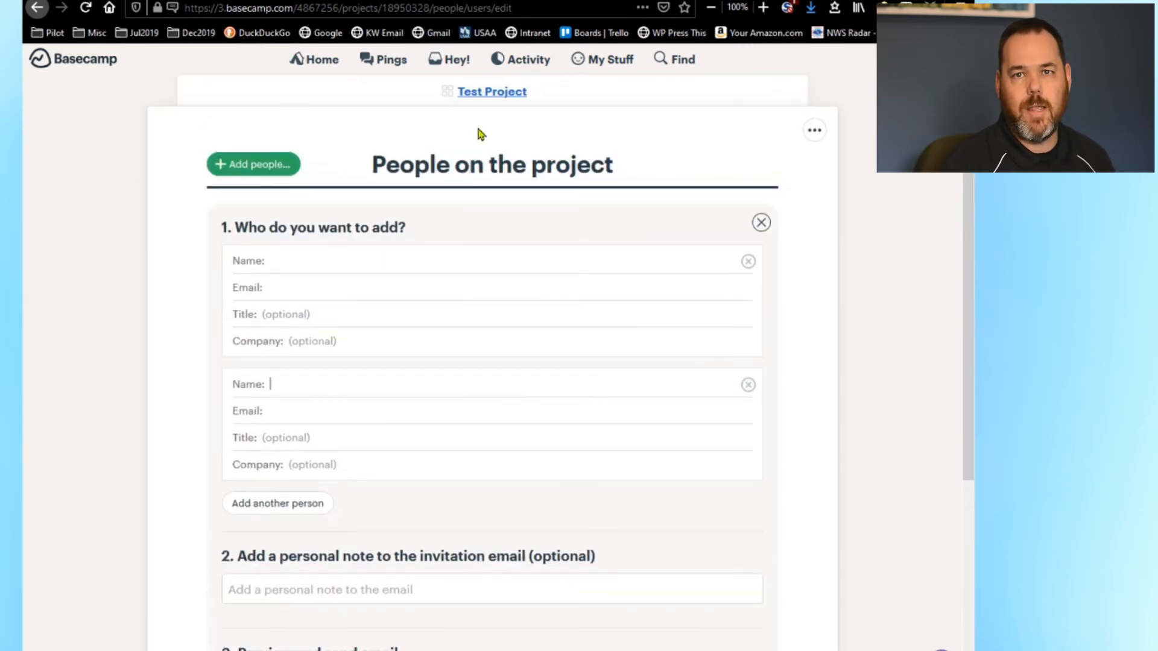
{"action": "left_click", "coordinate": [484, 93]}
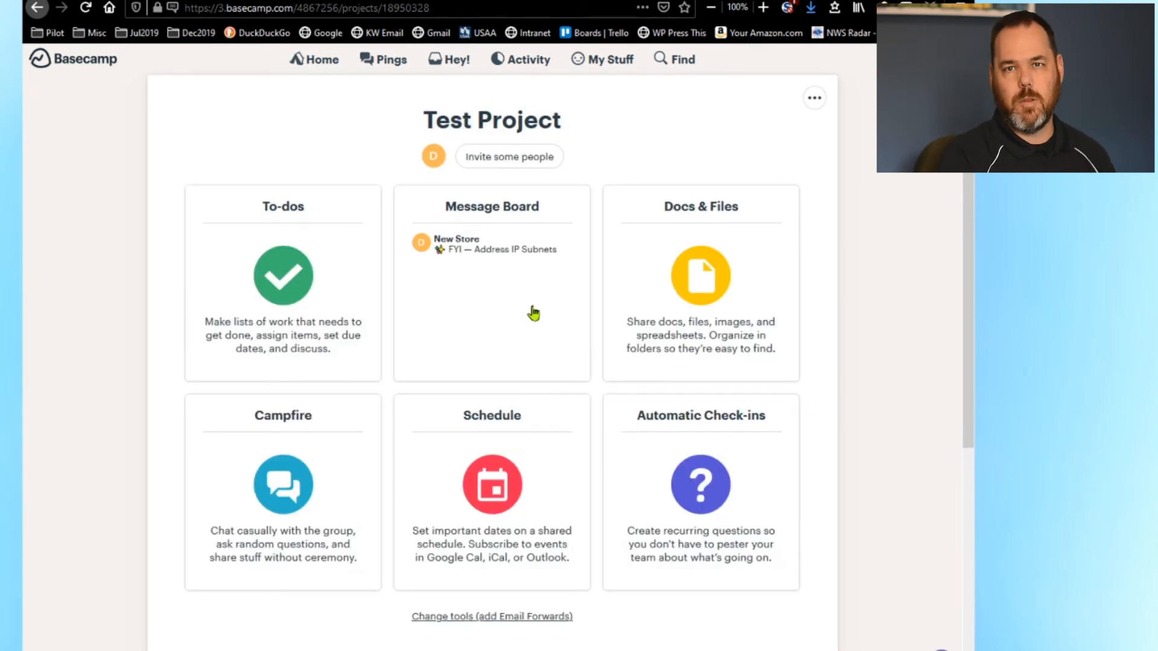
- Create a to-do list named #1 in Test Project
{"action": "left_click", "coordinate": [281, 259]}
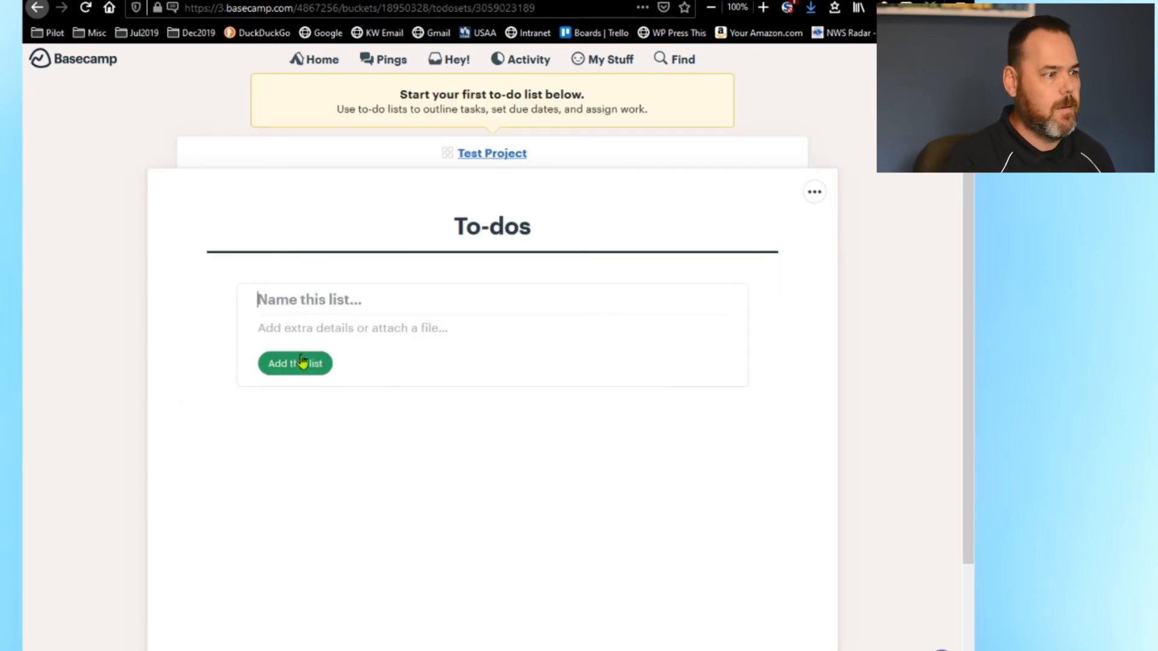
{"action": "type", "text": "#1"}
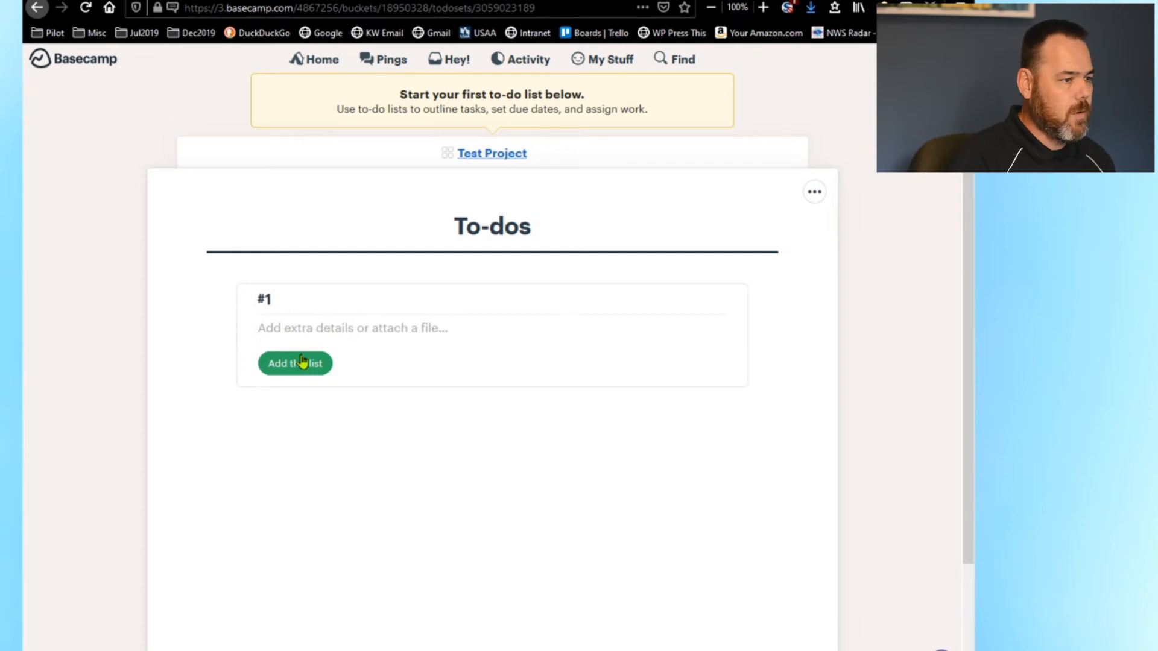
{"action": "left_click", "coordinate": [302, 362]}
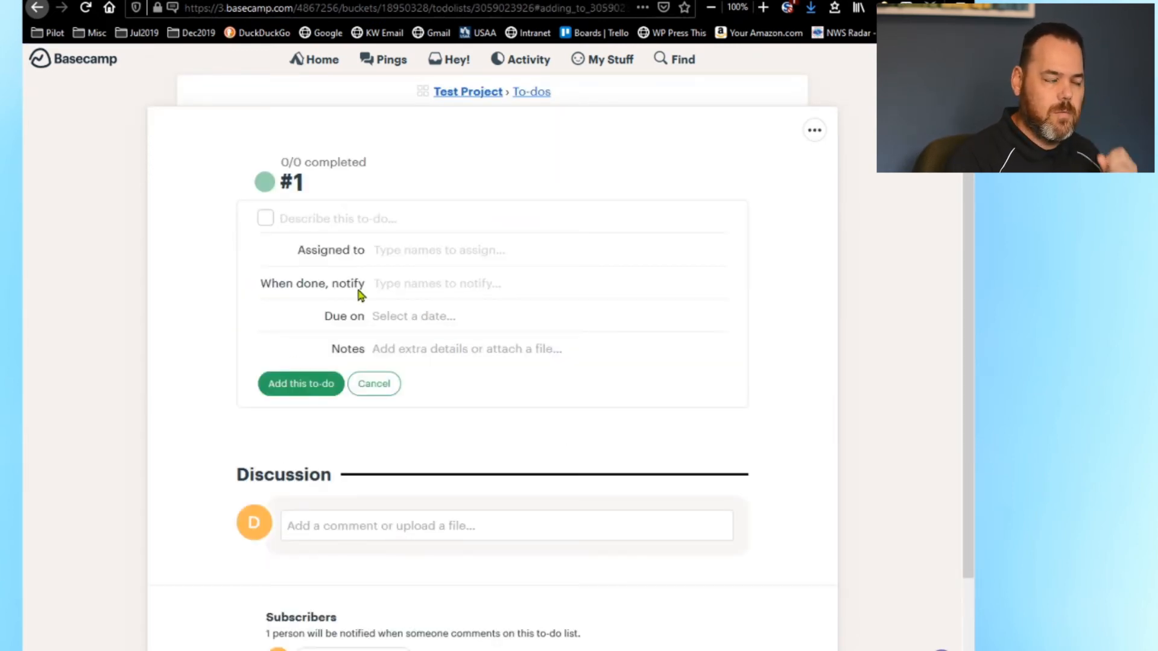
- Add the to-dos Item 1, Item 2 and Item 3 to list #1 and close the entry form
{"action": "type", "text": "Item 1"}
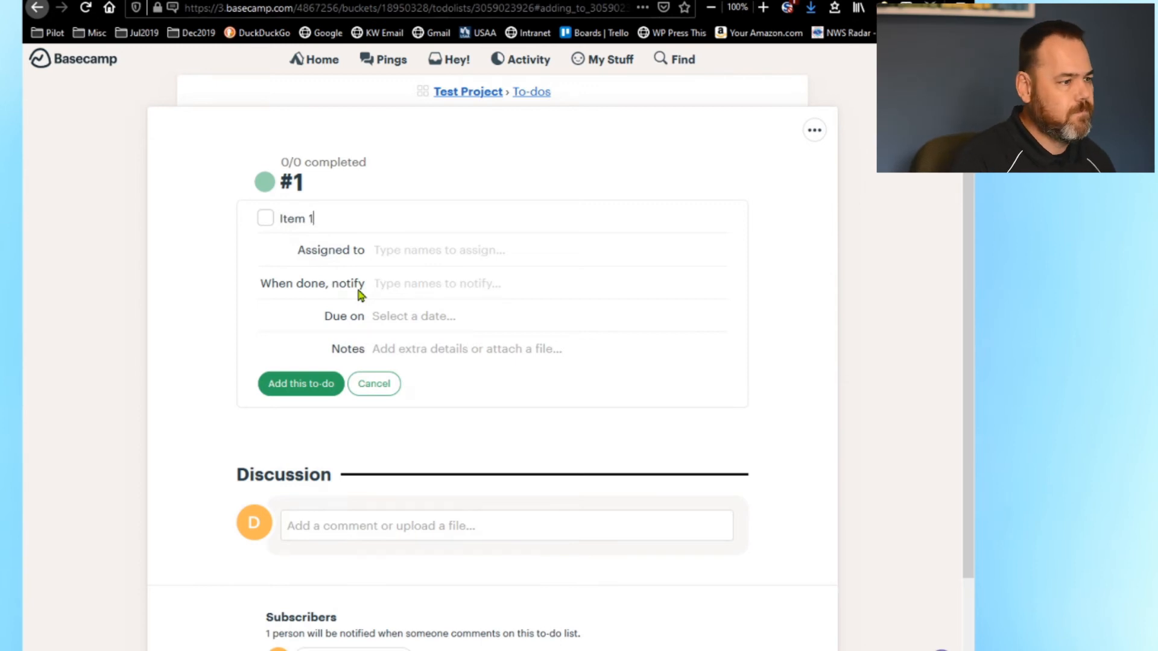
{"action": "key", "text": "shift+Home"}
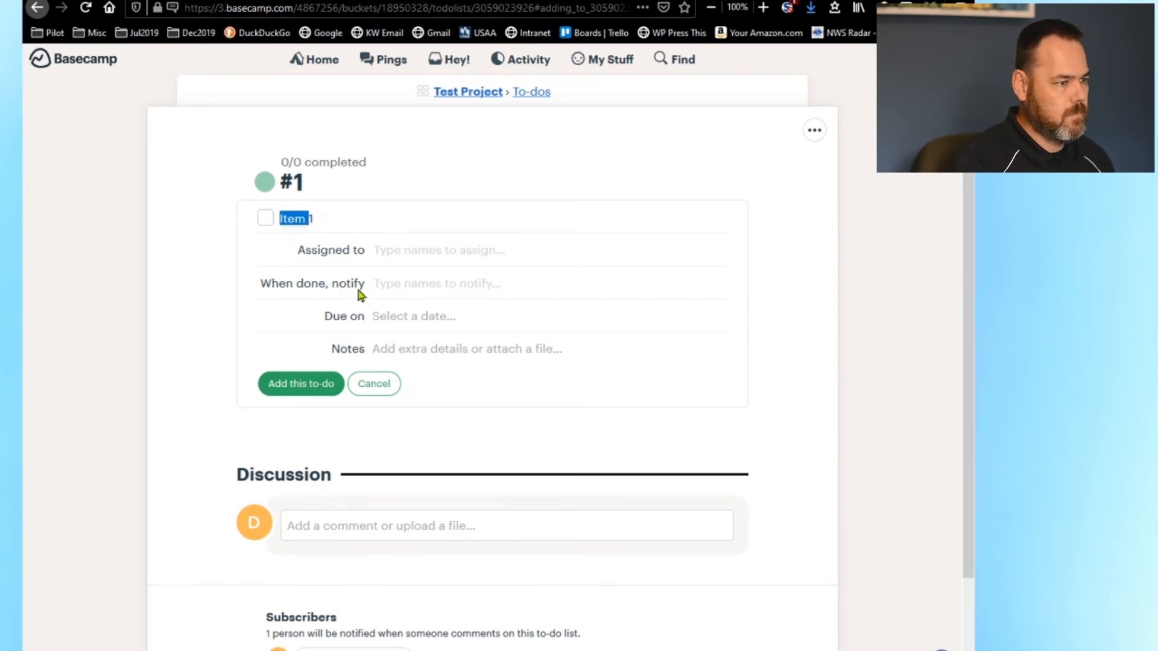
{"action": "key", "text": "End"}
{"action": "left_click", "coordinate": [309, 383]}
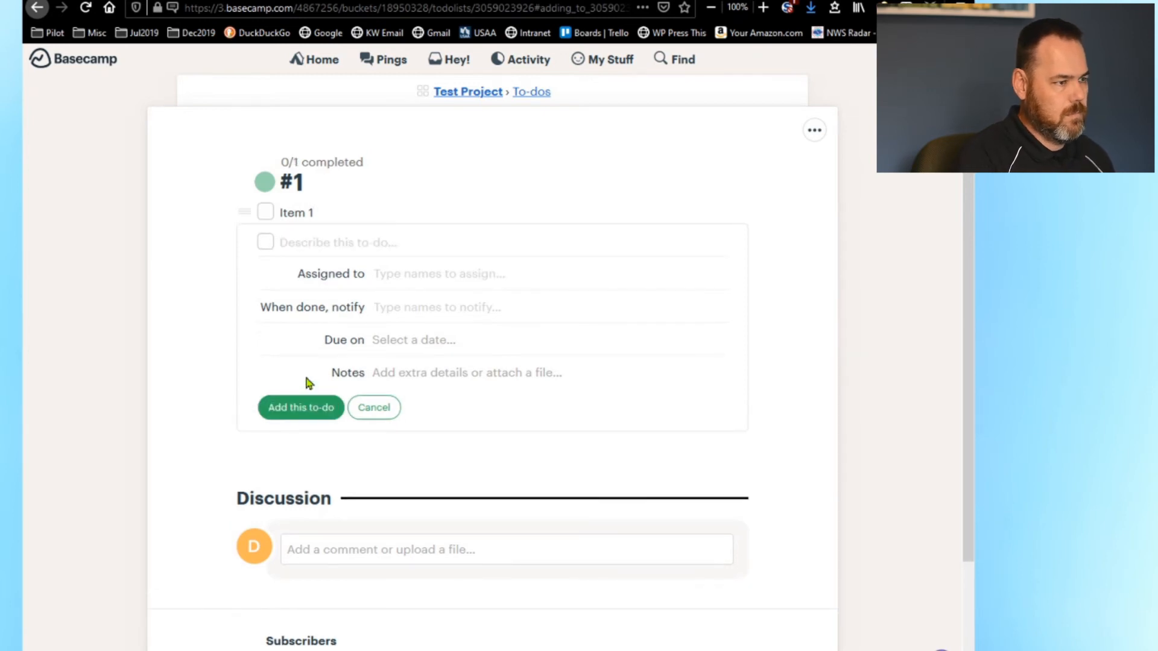
{"action": "type", "text": "Item 2"}
{"action": "key", "text": "Return"}
{"action": "type", "text": "Item "}
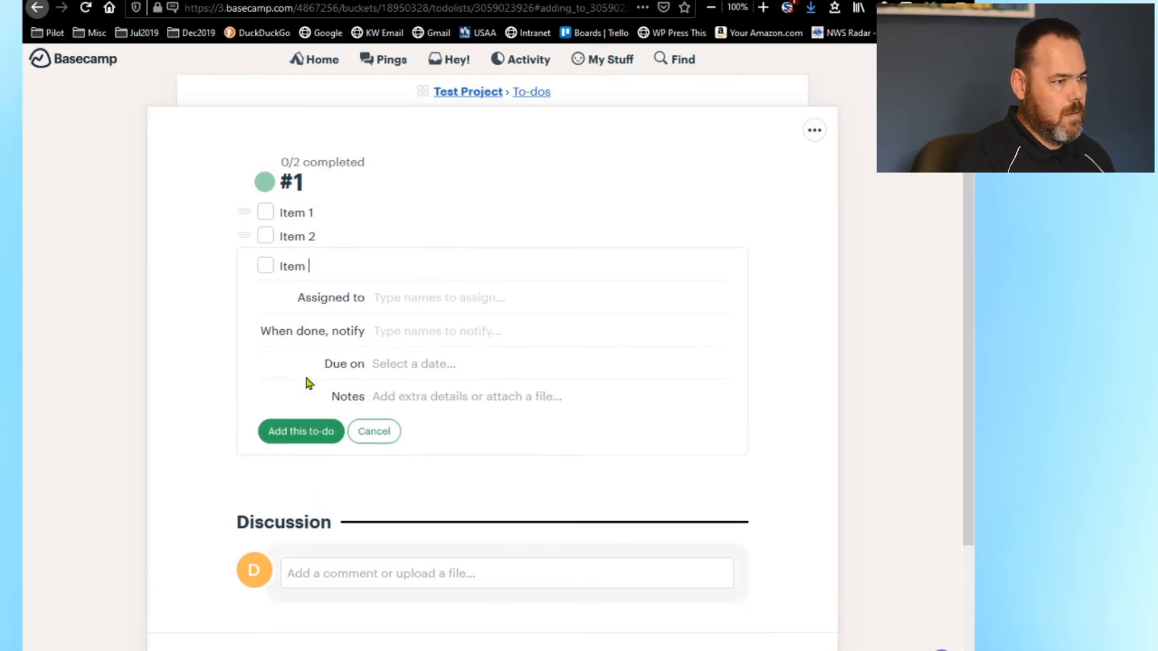
{"action": "type", "text": "3"}
{"action": "key", "text": "Return"}
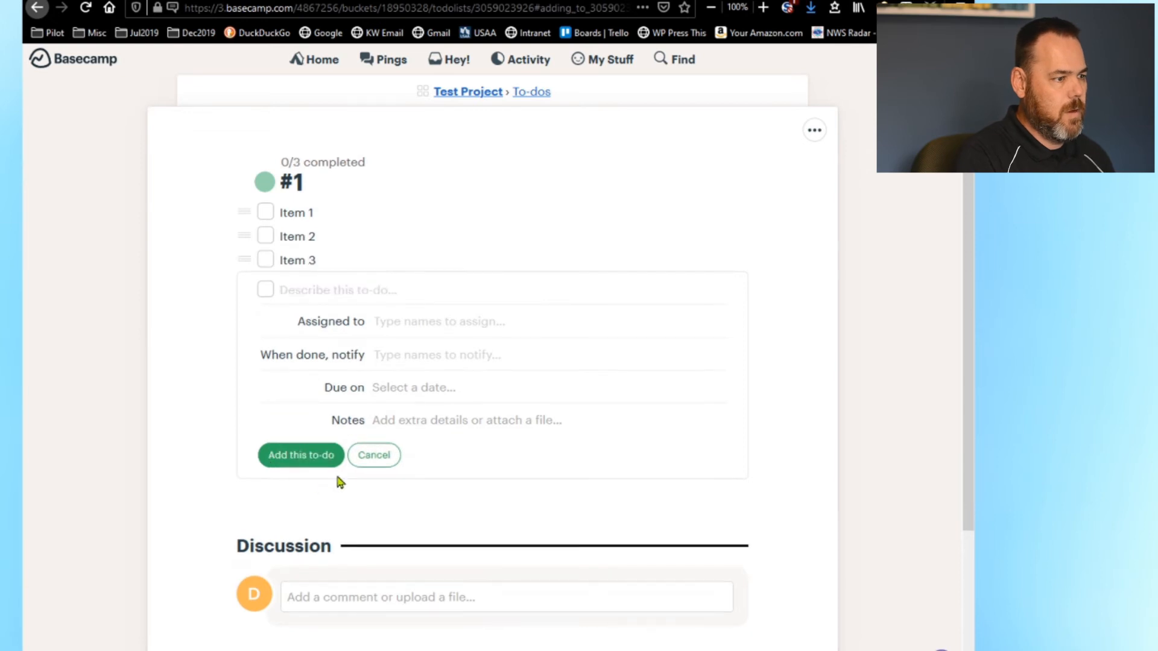
{"action": "left_click", "coordinate": [368, 459]}
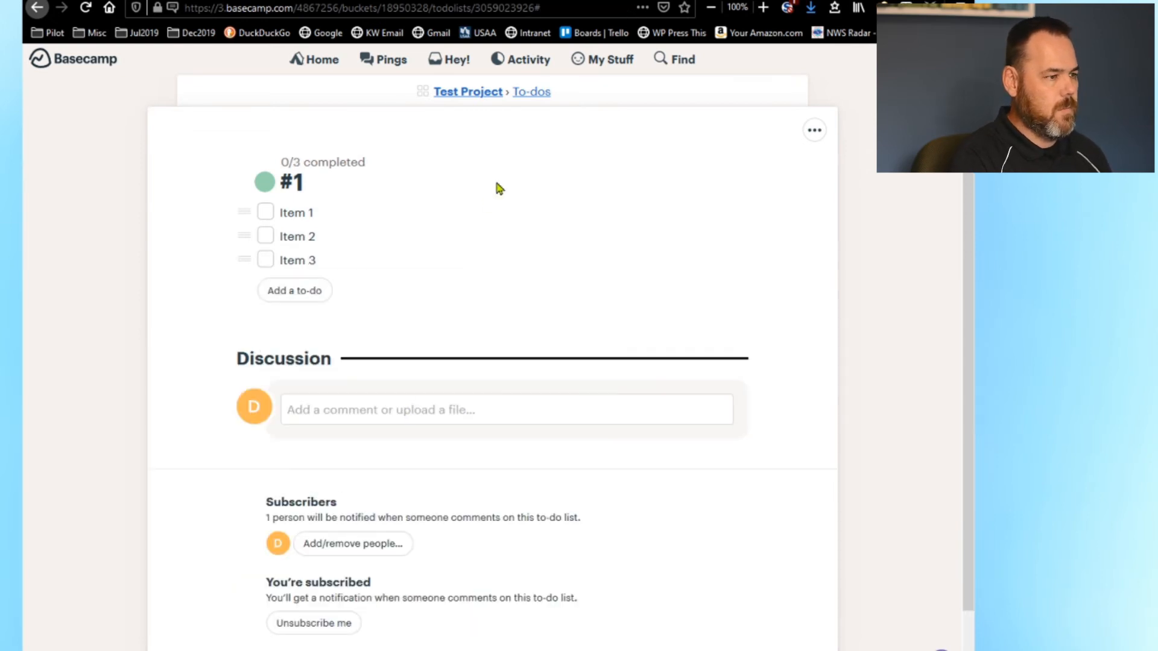
- Go back to the project's To-dos overview and show the to-do lists as cards
{"action": "left_click", "coordinate": [531, 91]}
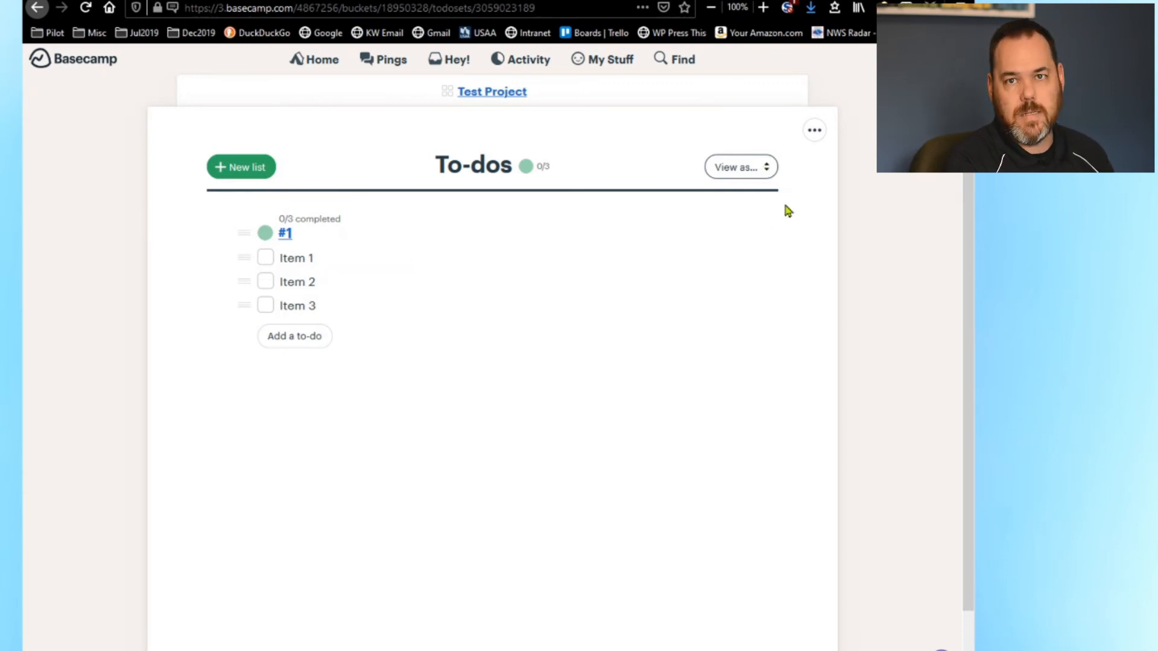
{"action": "left_click", "coordinate": [764, 171]}
{"action": "left_click", "coordinate": [672, 222]}
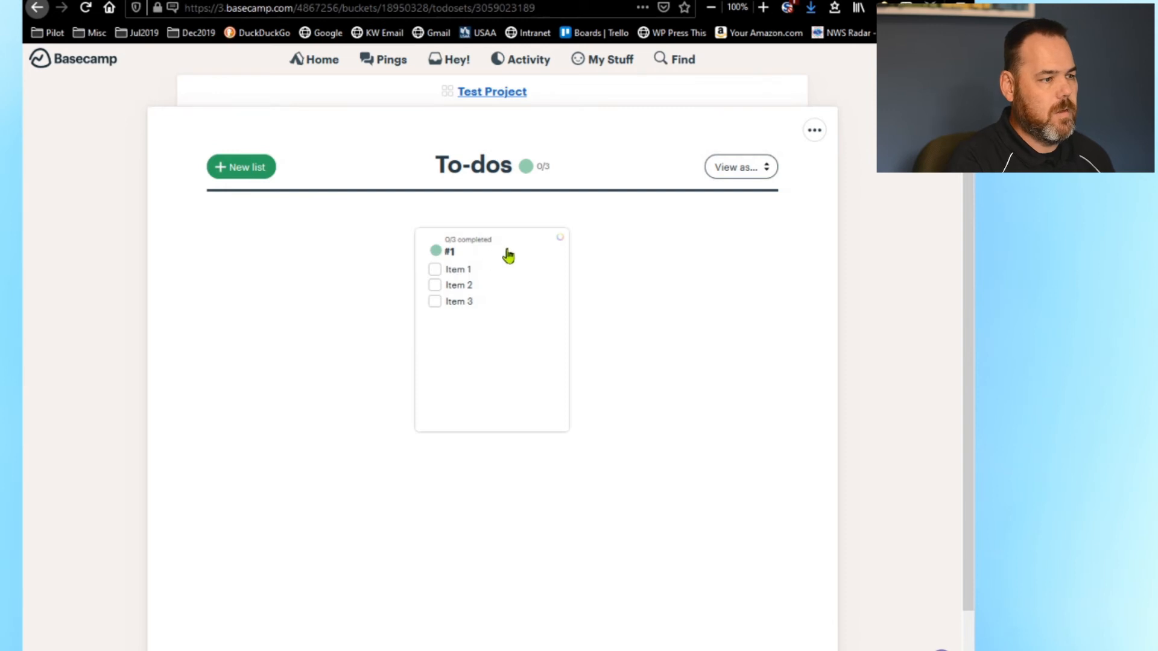
- Create a second to-do list named #2
{"action": "left_click", "coordinate": [248, 167]}
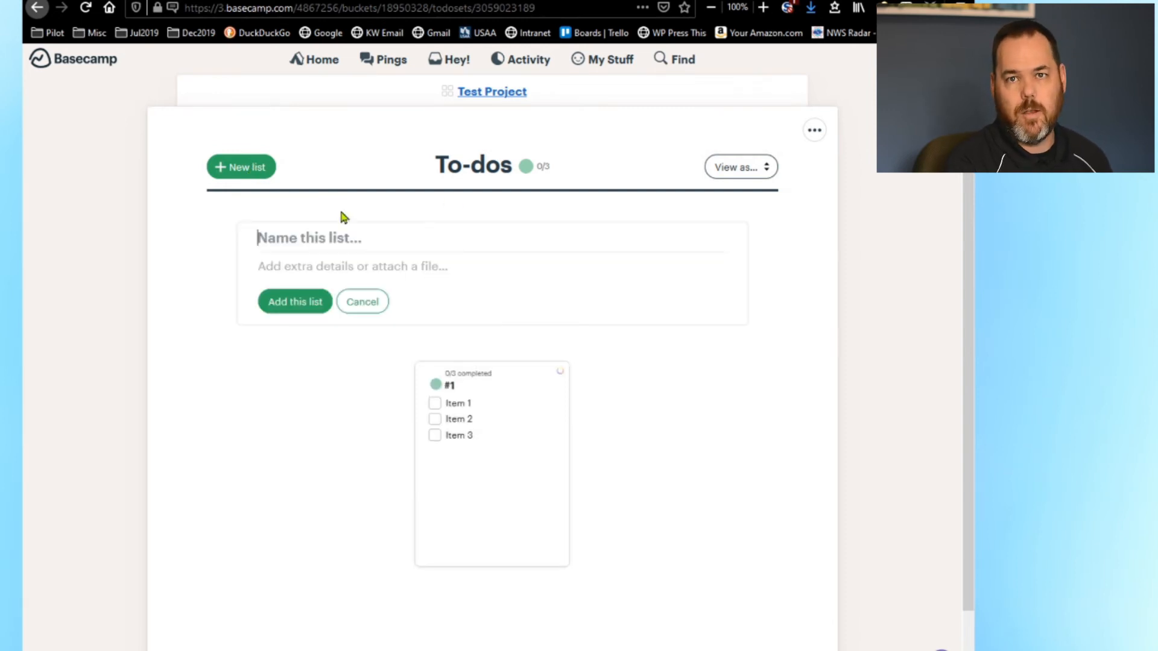
{"action": "type", "text": "#2"}
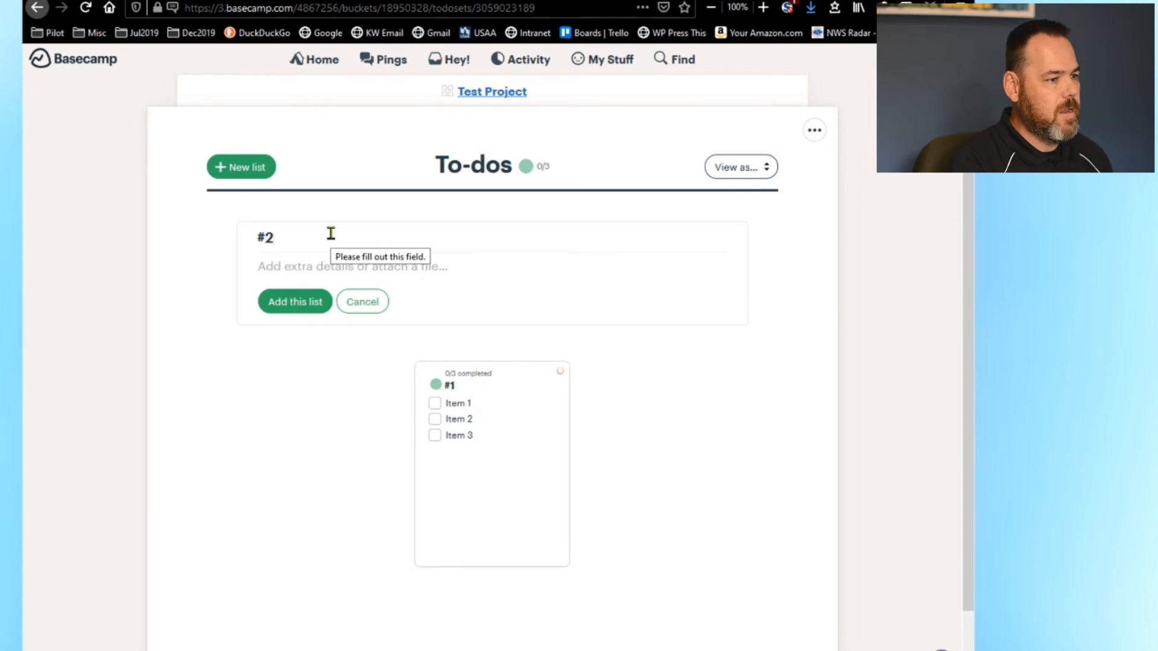
{"action": "left_click", "coordinate": [308, 302]}
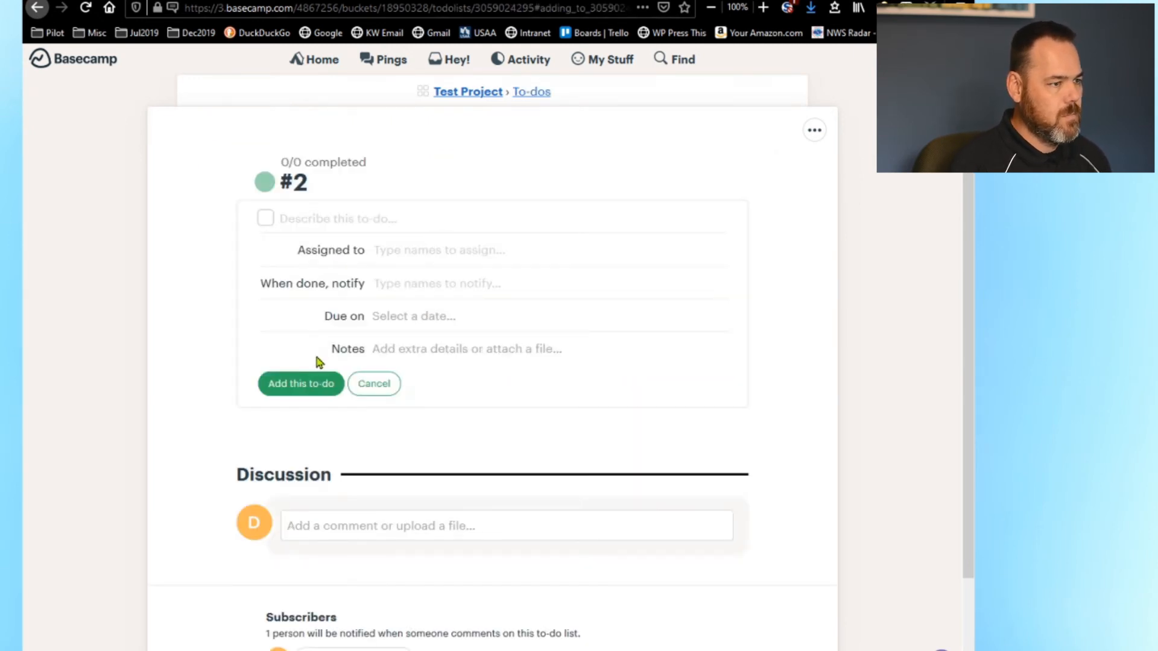
- Fill list #2 with the to-dos Item 1, Item 2 and Item 3, and close the entry form
{"action": "type", "text": "Item 1"}
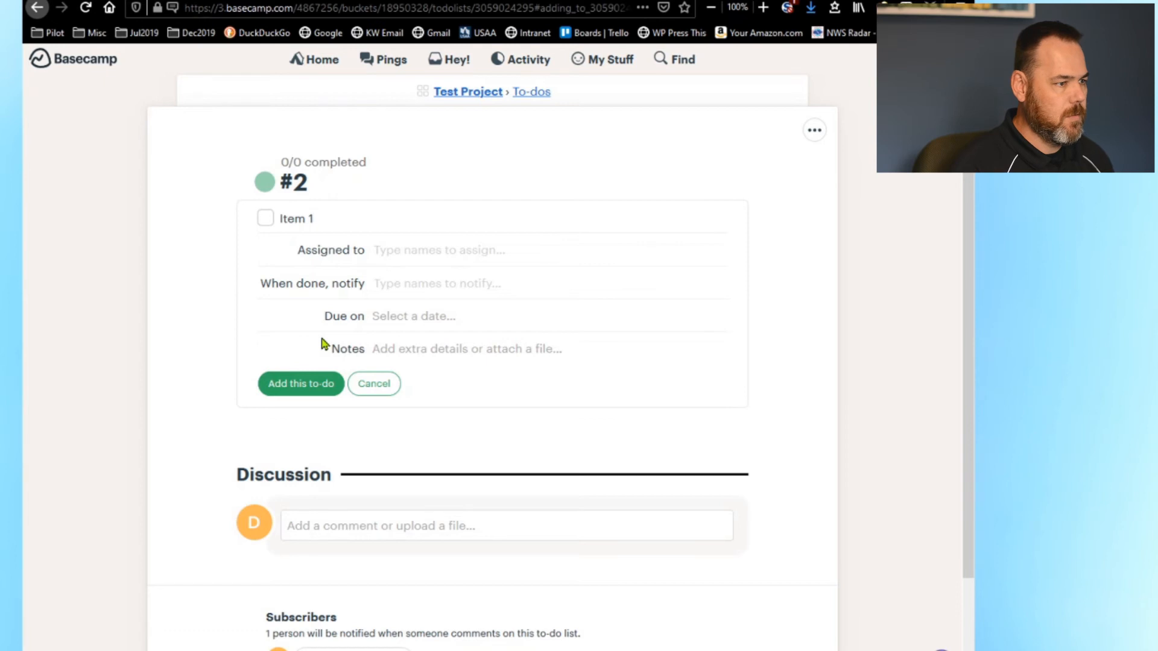
{"action": "key", "text": "Return"}
{"action": "type", "text": "Item 2"}
{"action": "key", "text": "Return"}
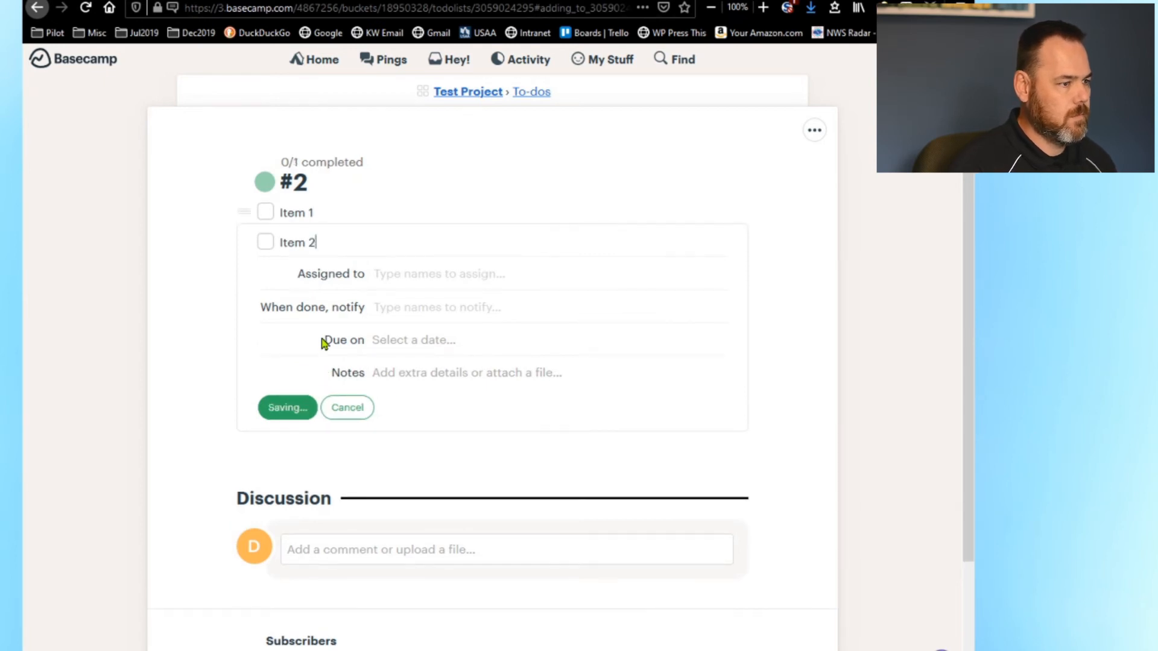
{"action": "type", "text": "Item 3"}
{"action": "key", "text": "Return"}
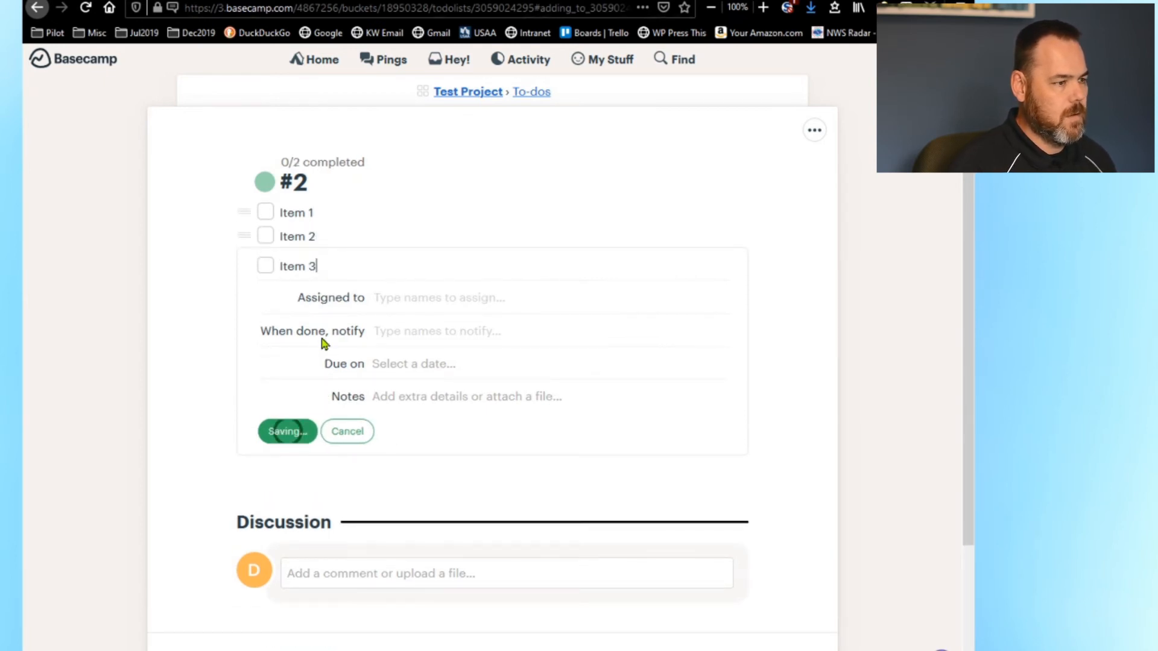
{"action": "left_click", "coordinate": [371, 454]}
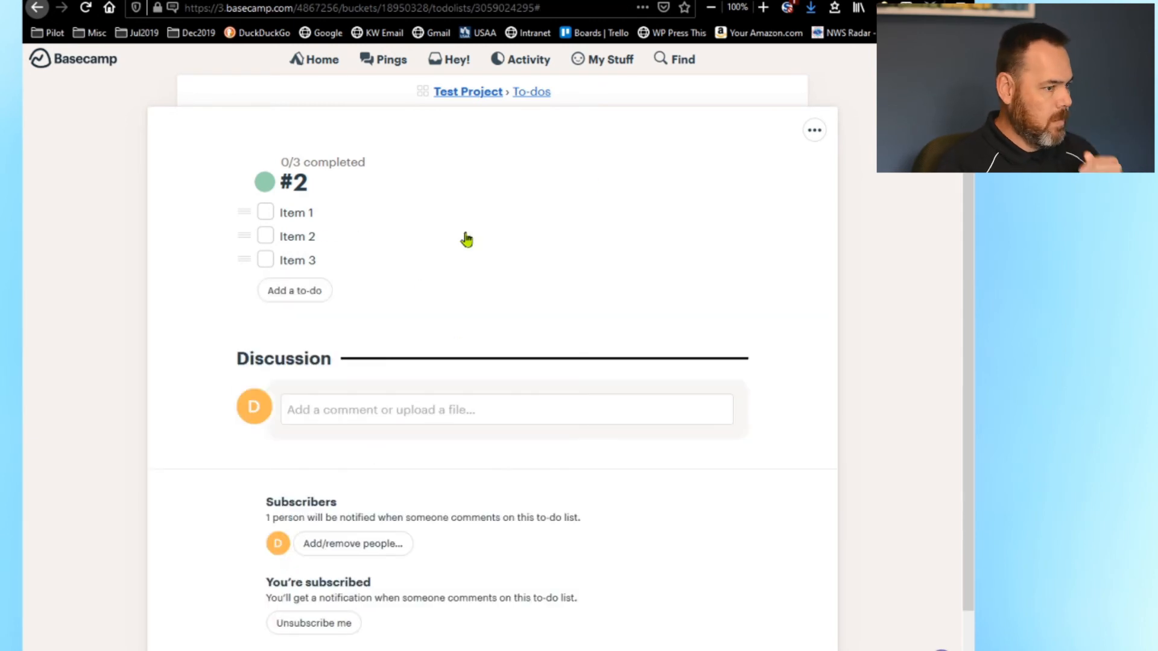
- Return to the project's To-dos overview and move list #1 ahead of list #2
{"action": "left_click", "coordinate": [531, 97]}
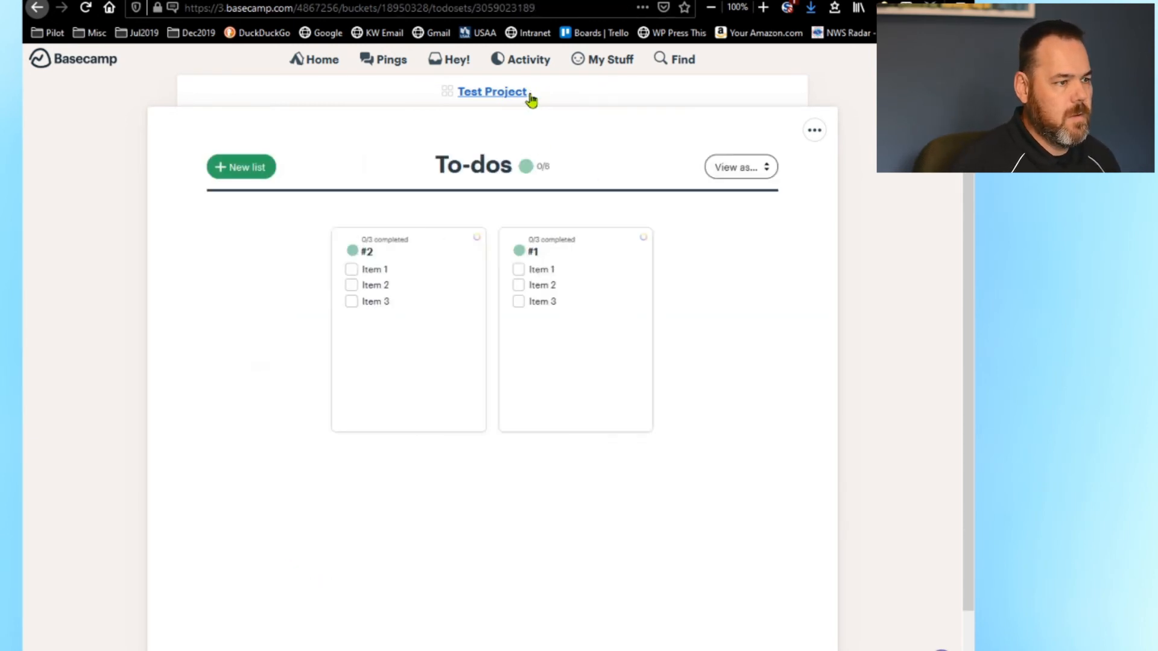
{"action": "left_click_drag", "start_coordinate": [557, 249], "coordinate": [429, 249]}
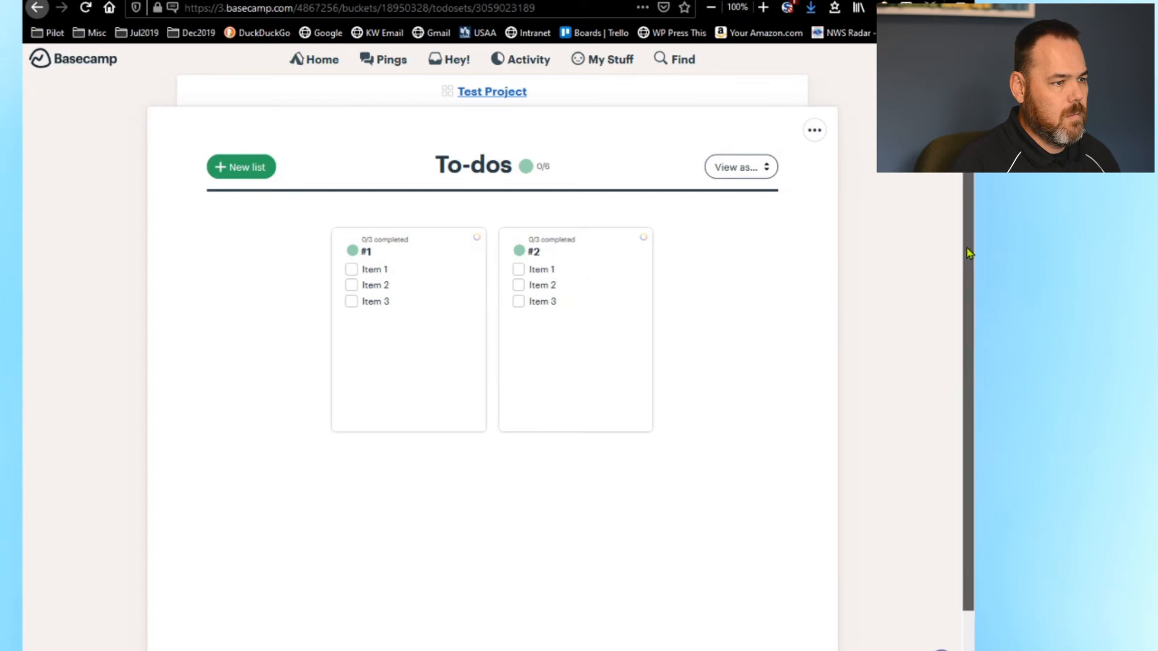
{"action": "scroll", "coordinate": [966, 349], "scroll_direction": "down", "scroll_amount": 1}
{"action": "scroll", "coordinate": [966, 348], "scroll_direction": "up", "scroll_amount": 1}
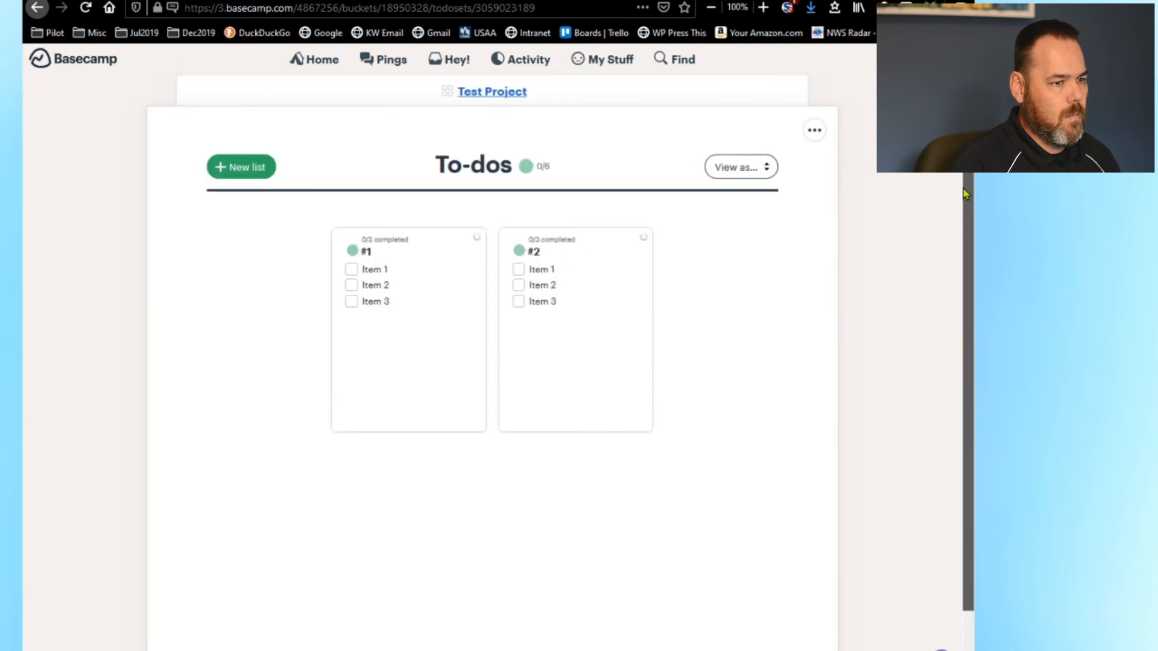
- Generate a shareable public link for the project's to-dos and select the link address
{"action": "left_click", "coordinate": [814, 132]}
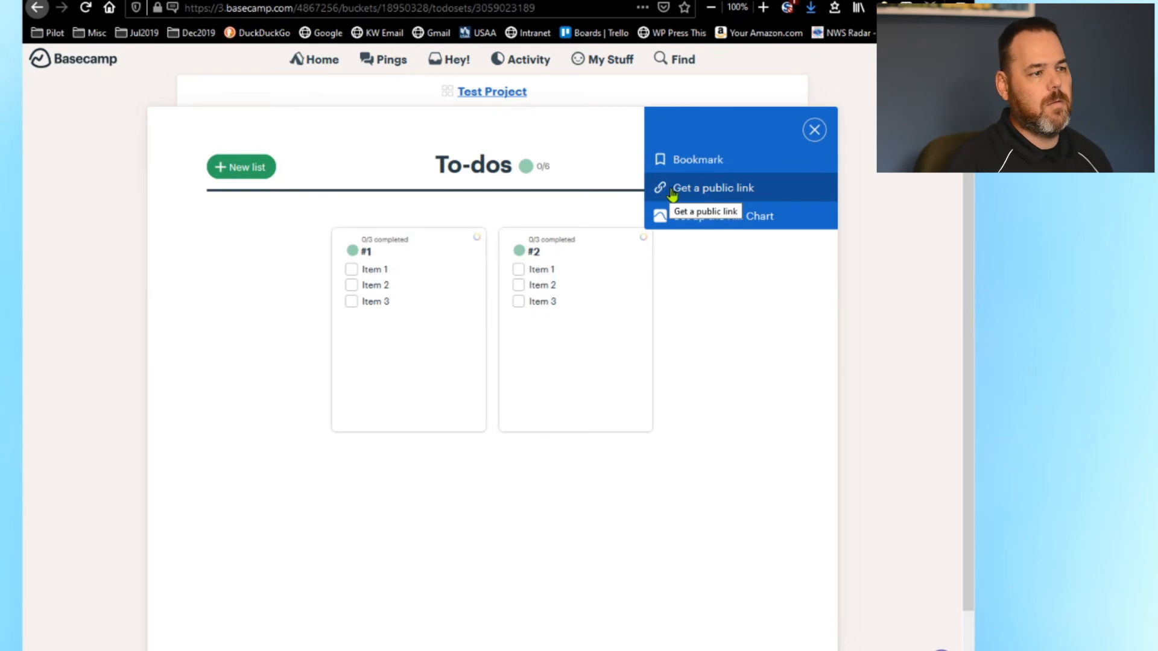
{"action": "left_click", "coordinate": [744, 192]}
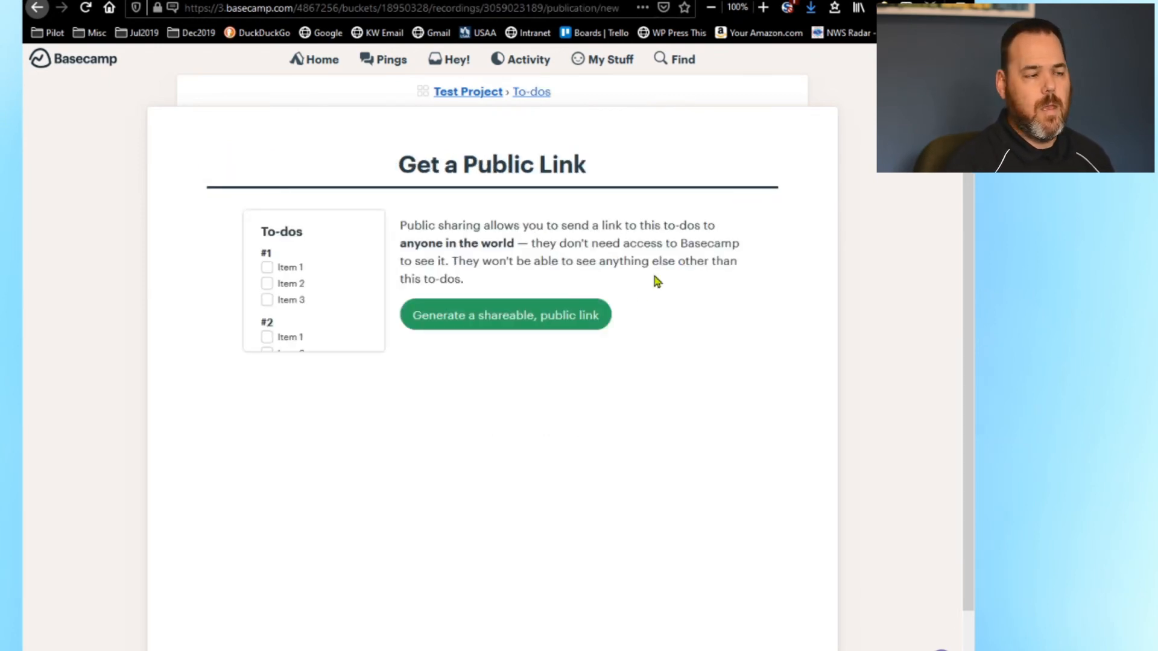
{"action": "left_click", "coordinate": [570, 316]}
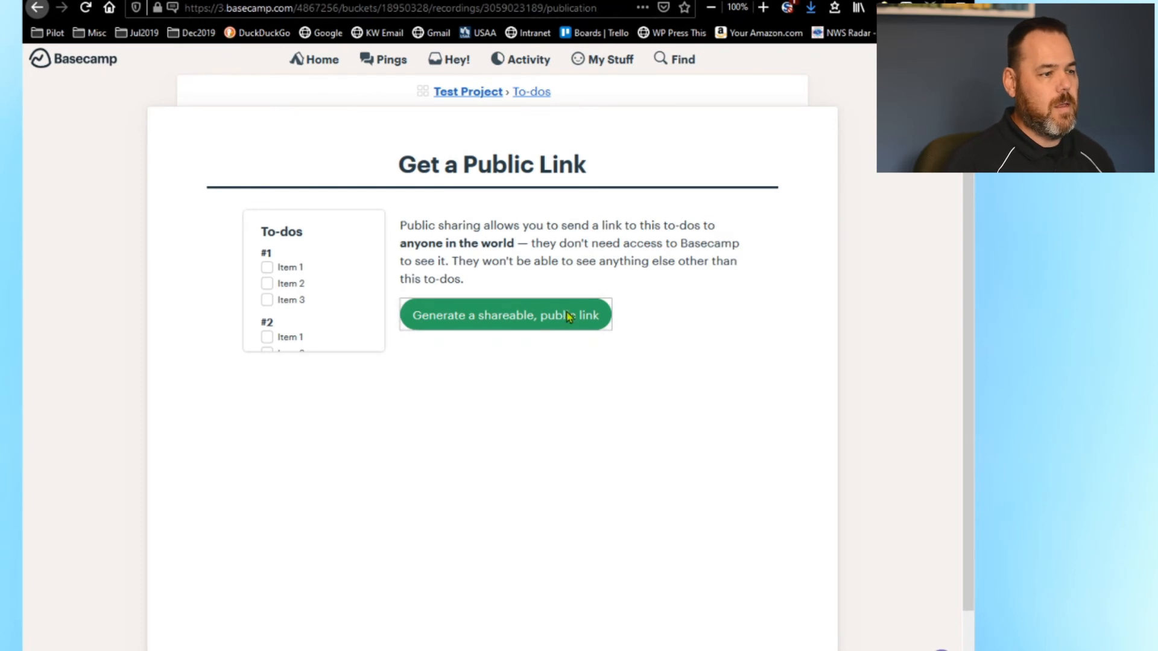
{"action": "left_click", "coordinate": [587, 219]}
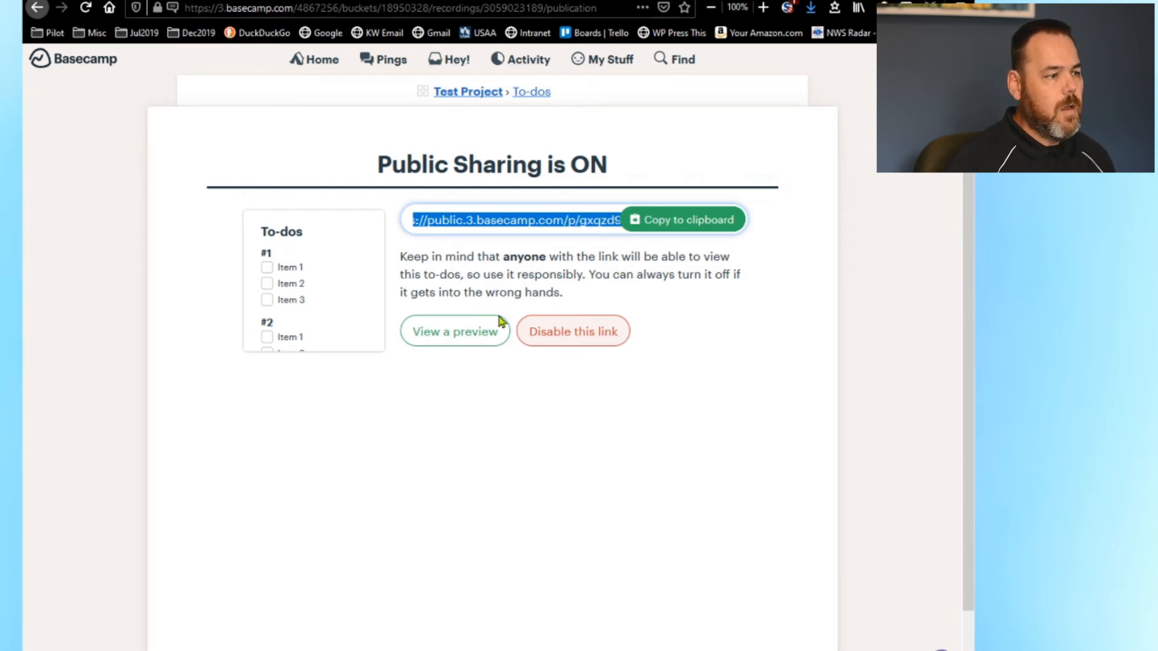
- Preview the publicly shared to-dos page, examine the items of both lists, and close the preview
{"action": "left_click", "coordinate": [483, 330]}
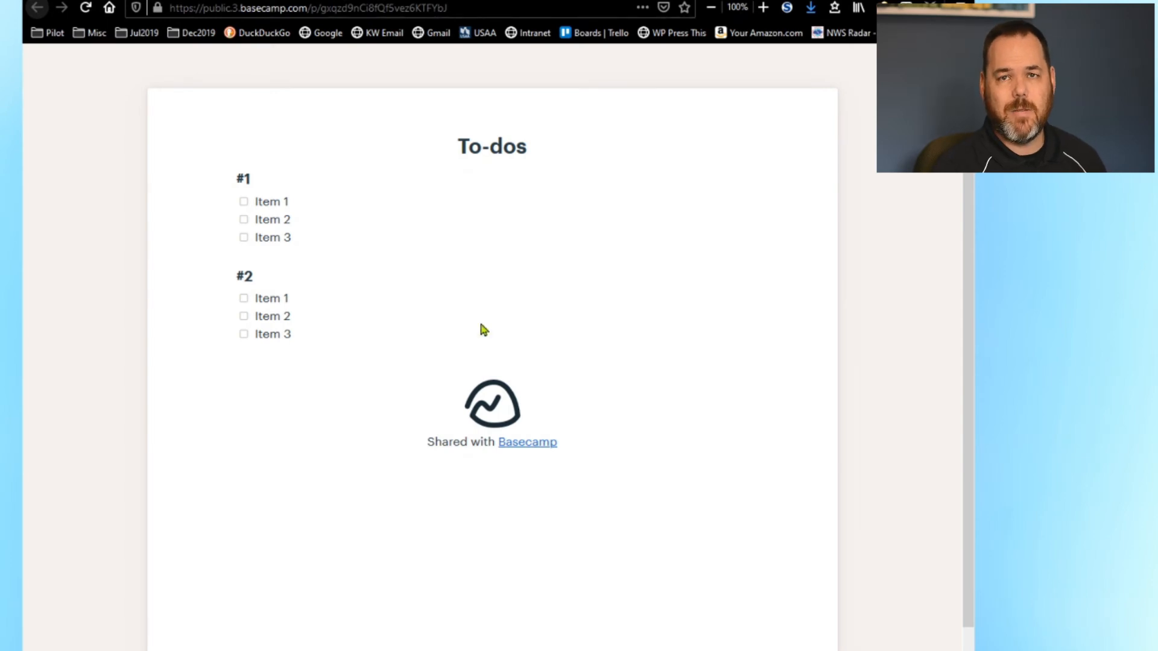
{"action": "left_click_drag", "start_coordinate": [255, 203], "coordinate": [477, 195]}
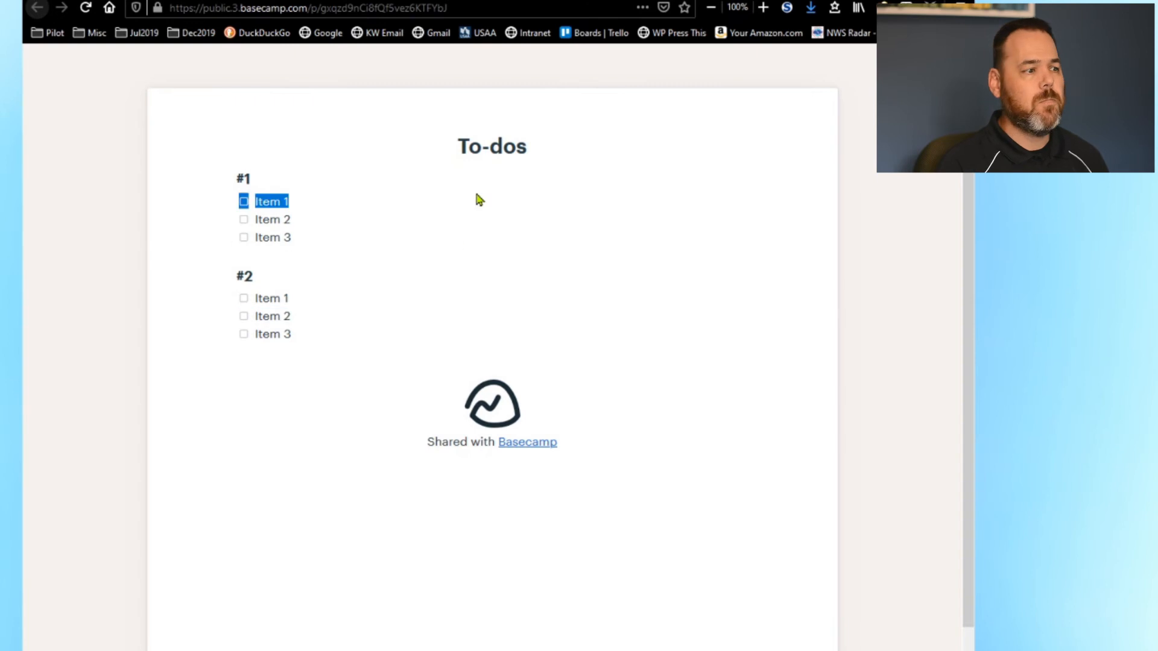
{"action": "triple_click", "coordinate": [463, 294]}
{"action": "left_click", "coordinate": [463, 295]}
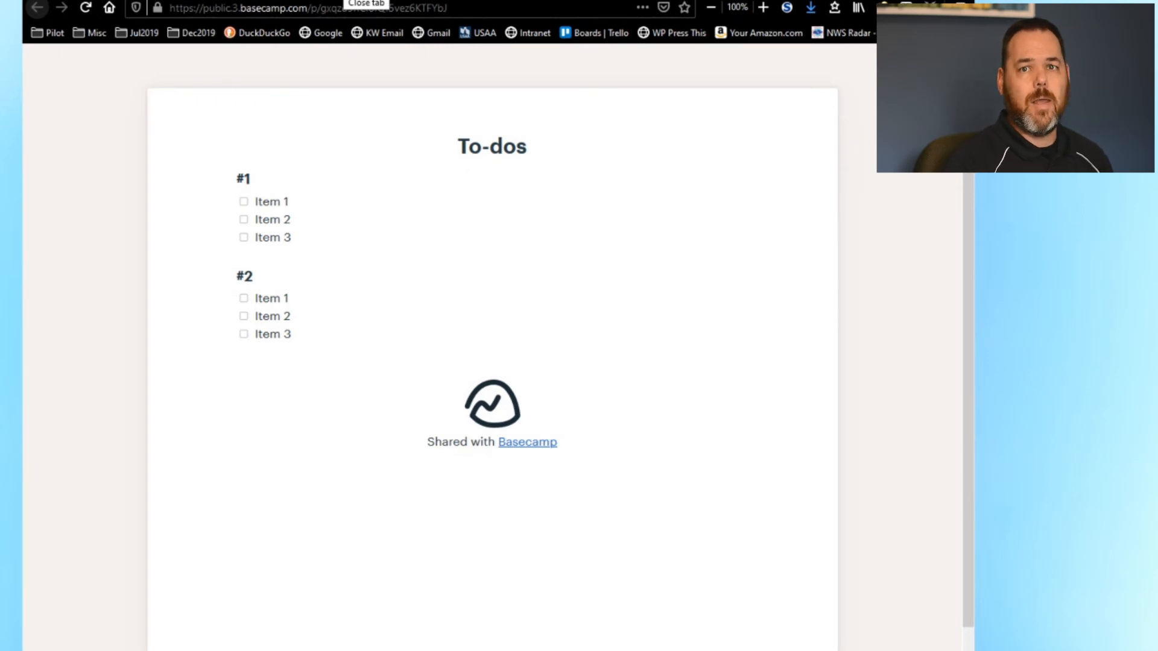
{"action": "left_click", "coordinate": [361, 0]}
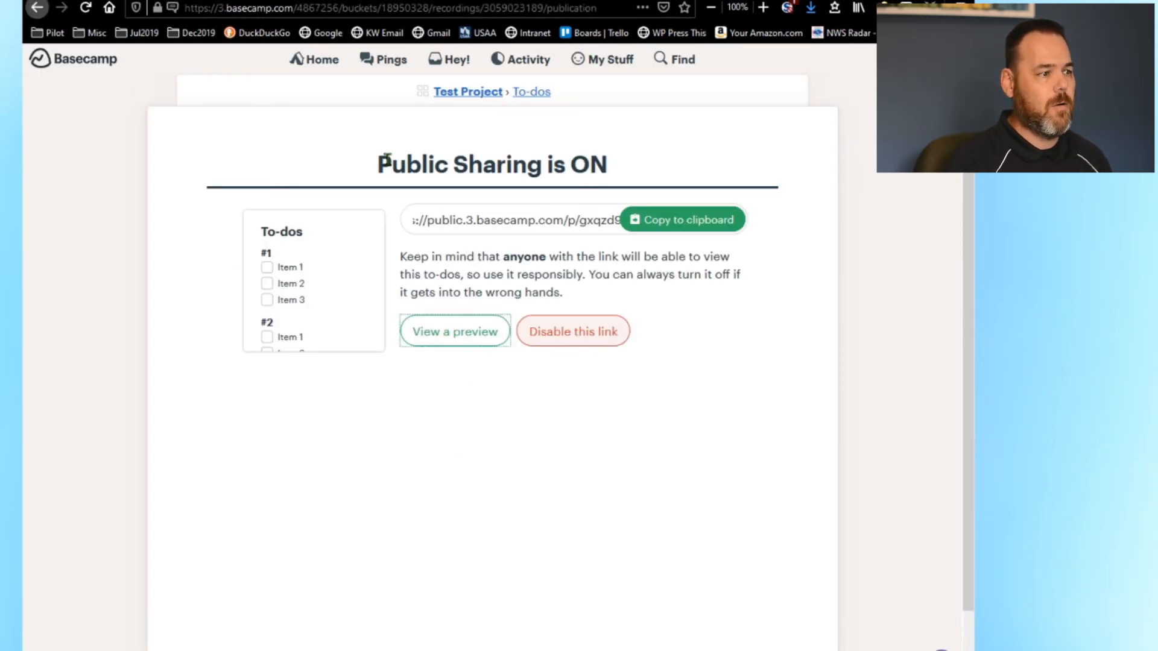
- Set up the Hill Chart from the To-dos overview to track all to-do lists and save the changes
{"action": "left_click", "coordinate": [525, 94]}
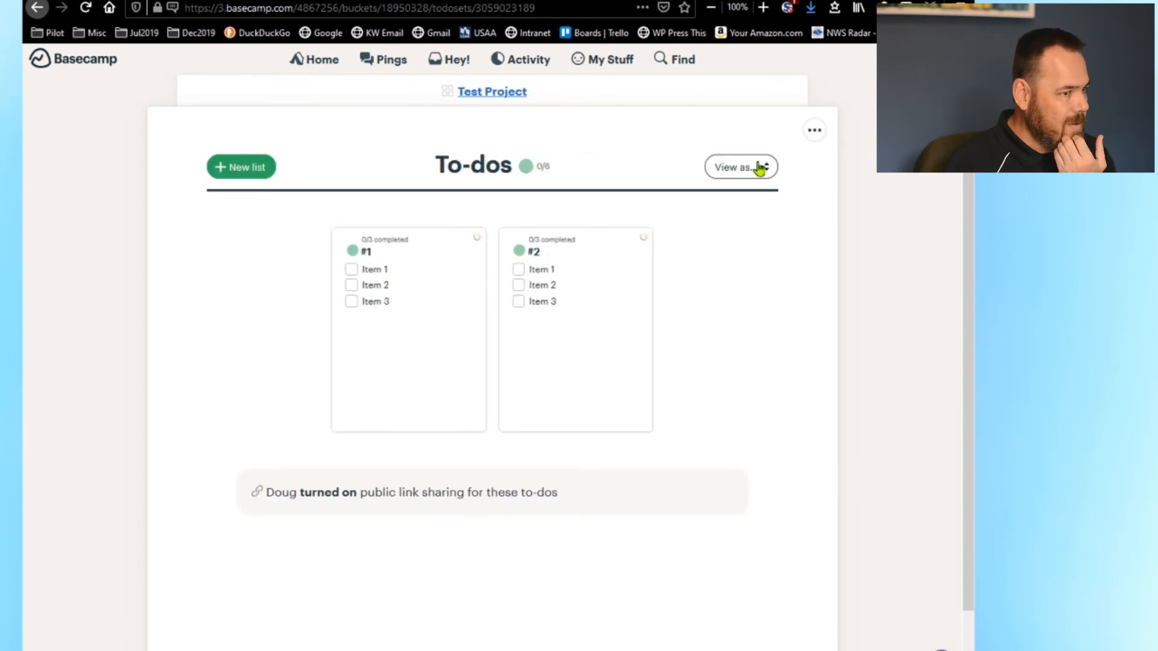
{"action": "left_click", "coordinate": [813, 133]}
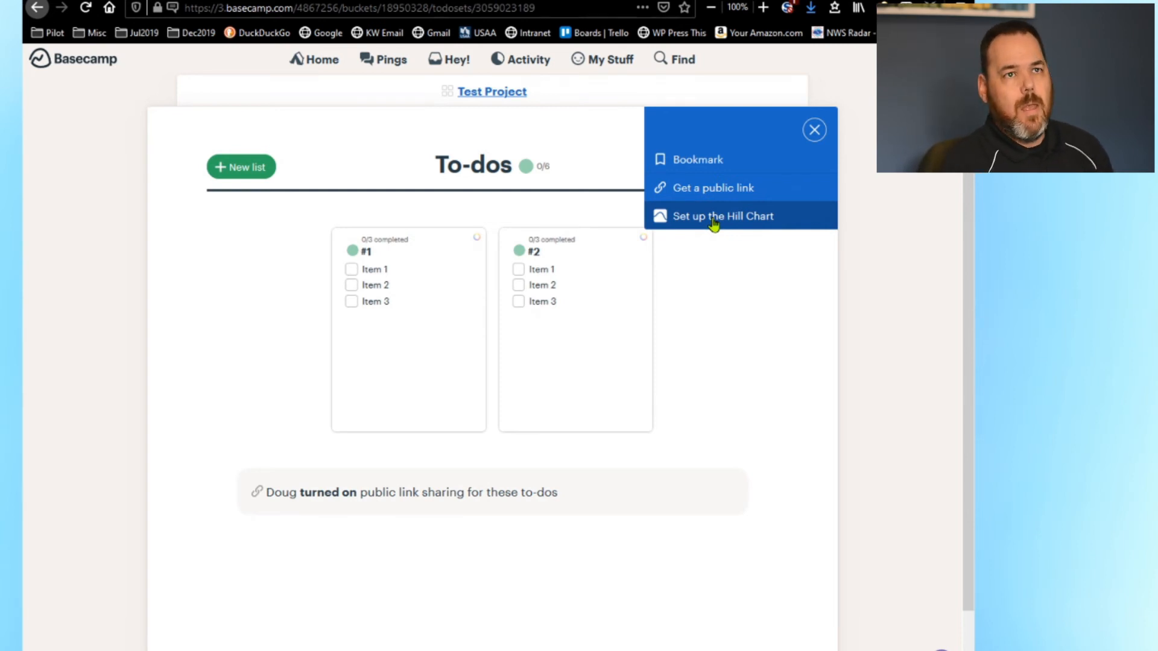
{"action": "left_click", "coordinate": [712, 219]}
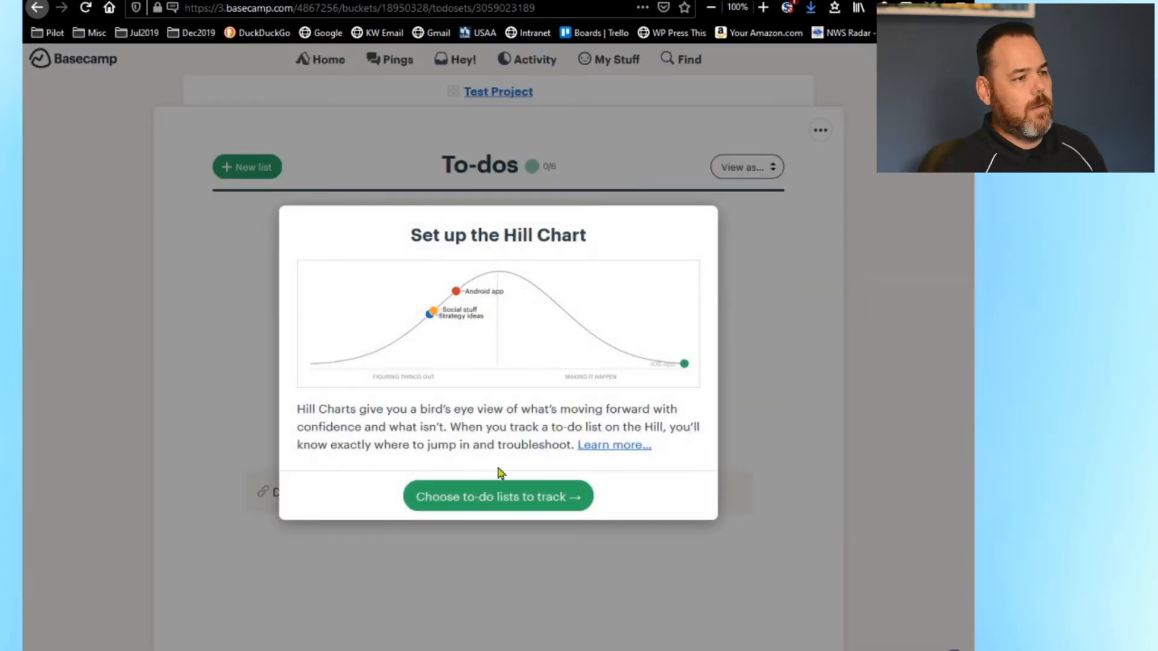
{"action": "left_click", "coordinate": [493, 509]}
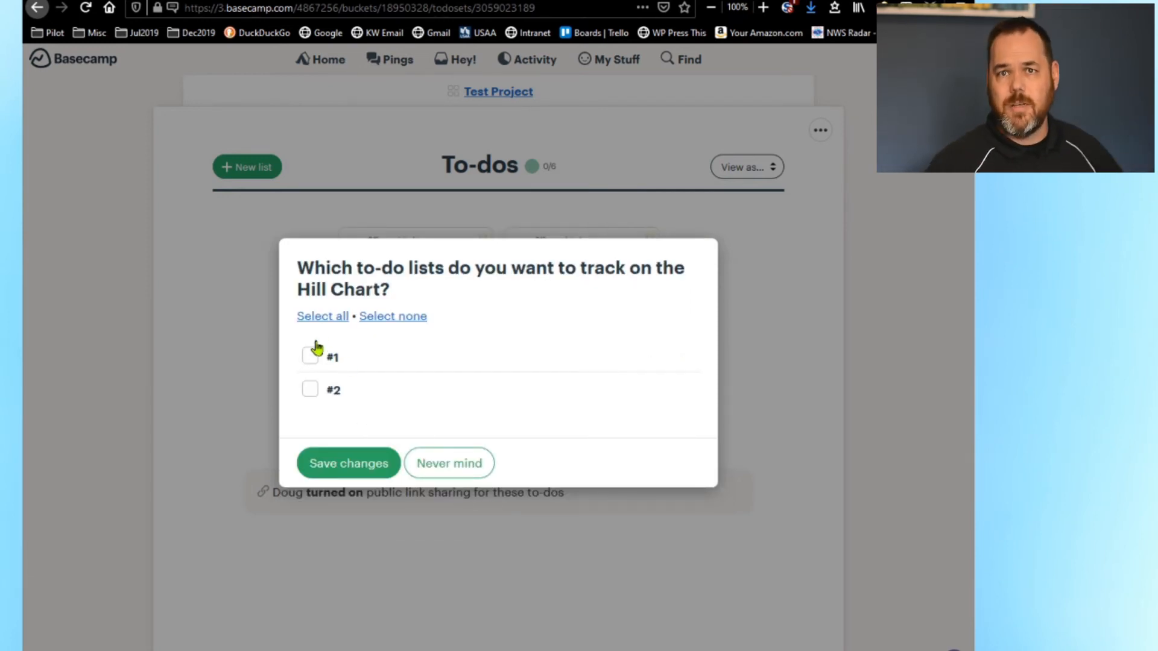
{"action": "left_click", "coordinate": [324, 317]}
{"action": "left_click", "coordinate": [339, 464]}
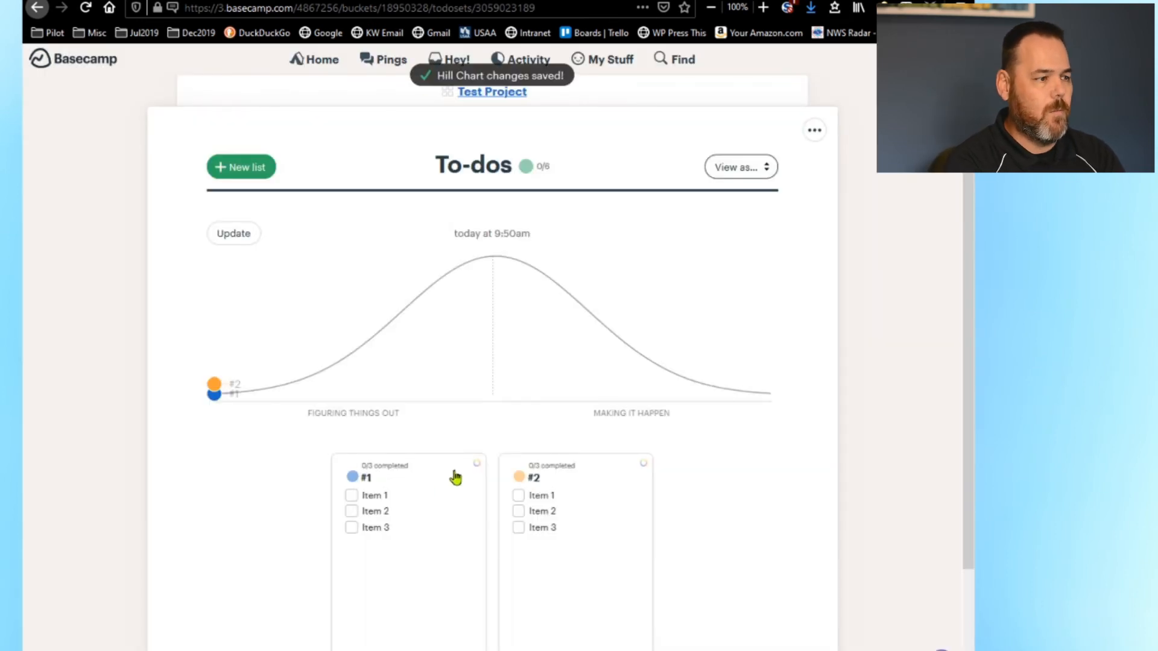
- Open list #1 and mark its Item 1 and Item 3 as completed
{"action": "left_click", "coordinate": [352, 497]}
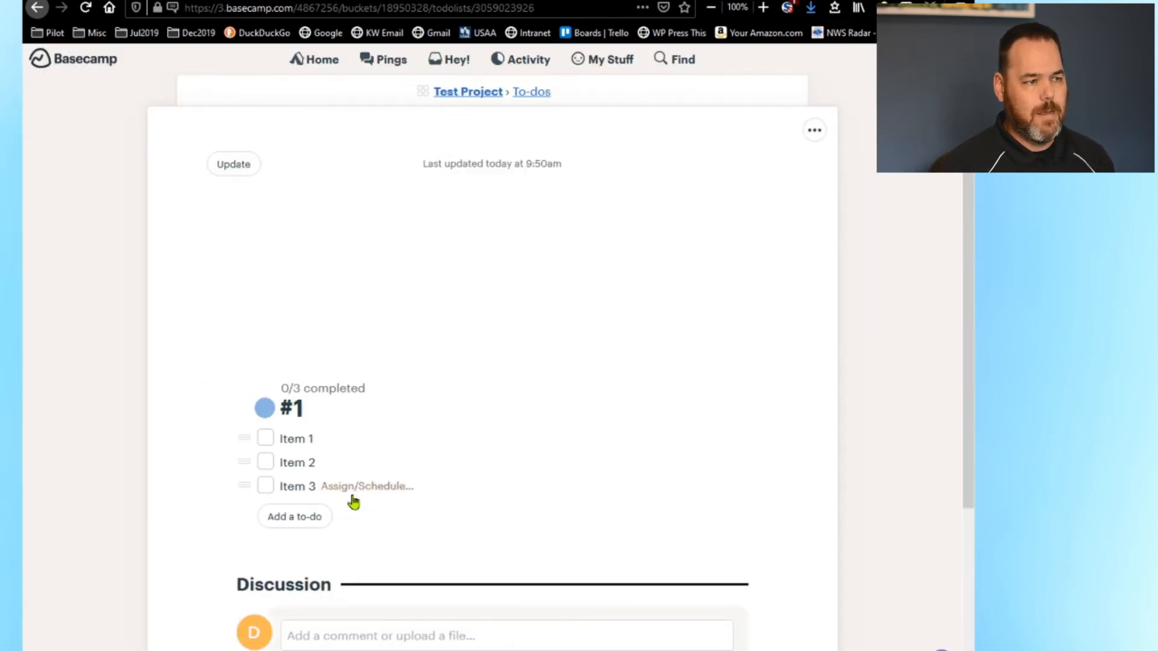
{"action": "left_click", "coordinate": [266, 440]}
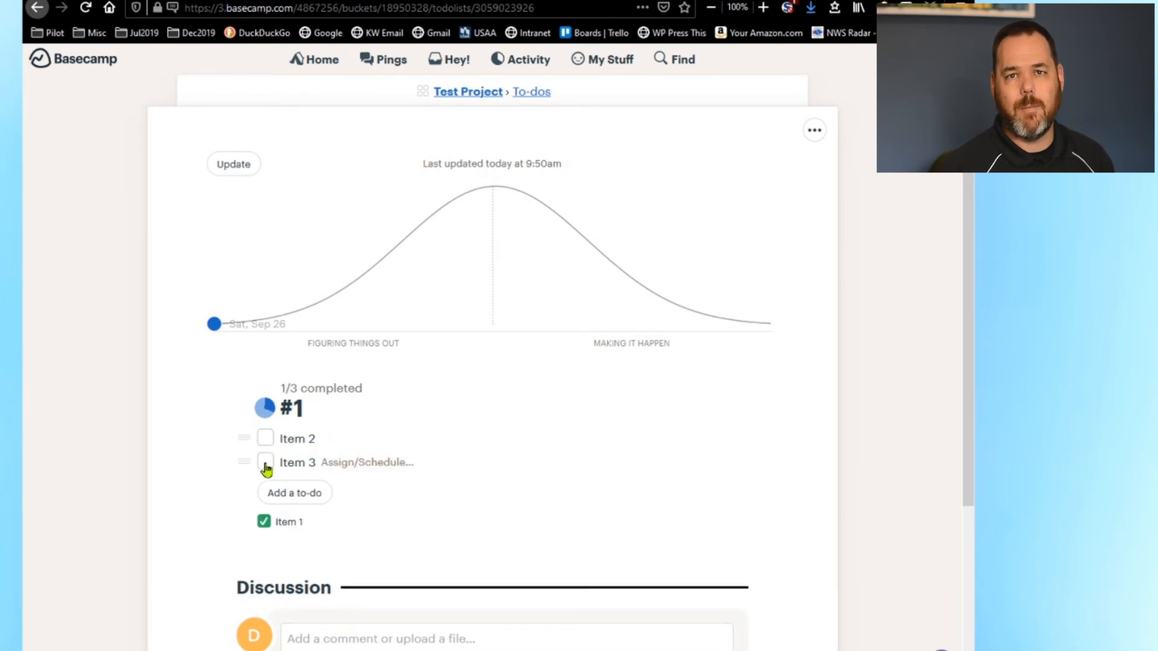
{"action": "left_click", "coordinate": [266, 464]}
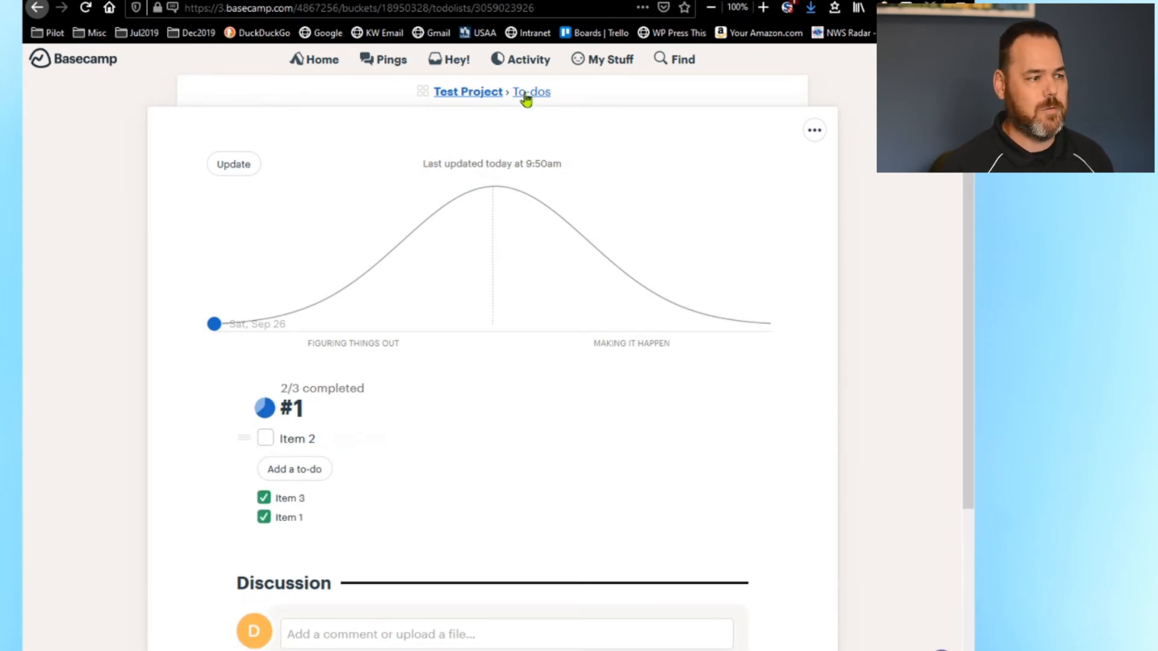
- Go back through the Hill Chart overview to list #2 and mark its Item 2 as completed
{"action": "left_click", "coordinate": [242, 164]}
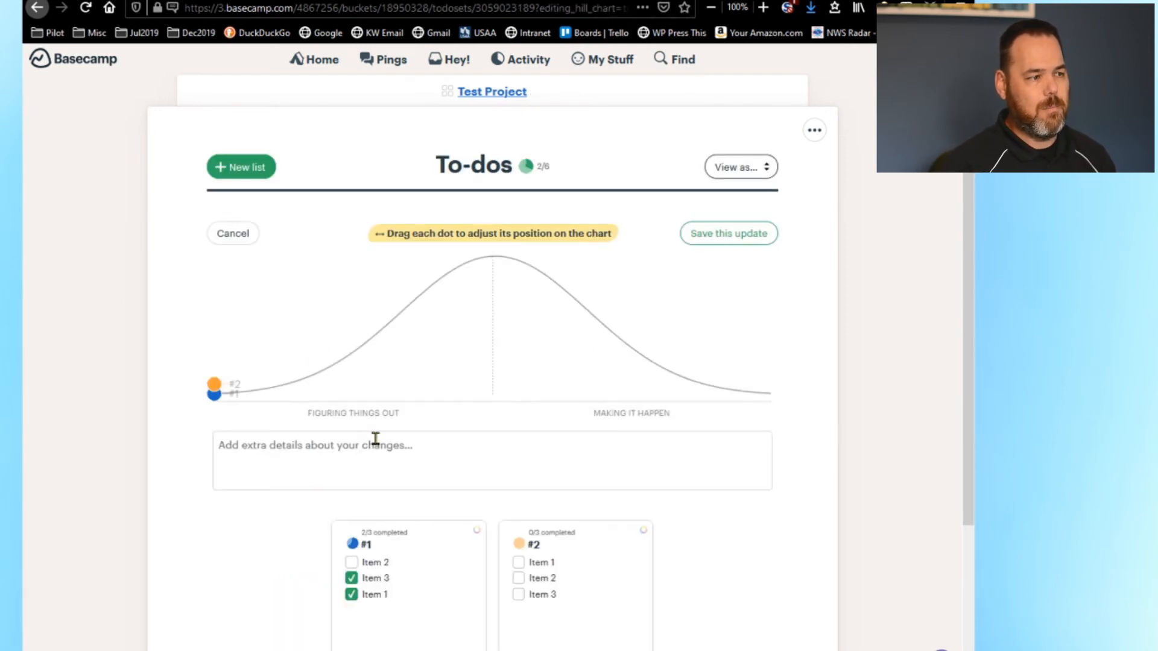
{"action": "left_click", "coordinate": [517, 573]}
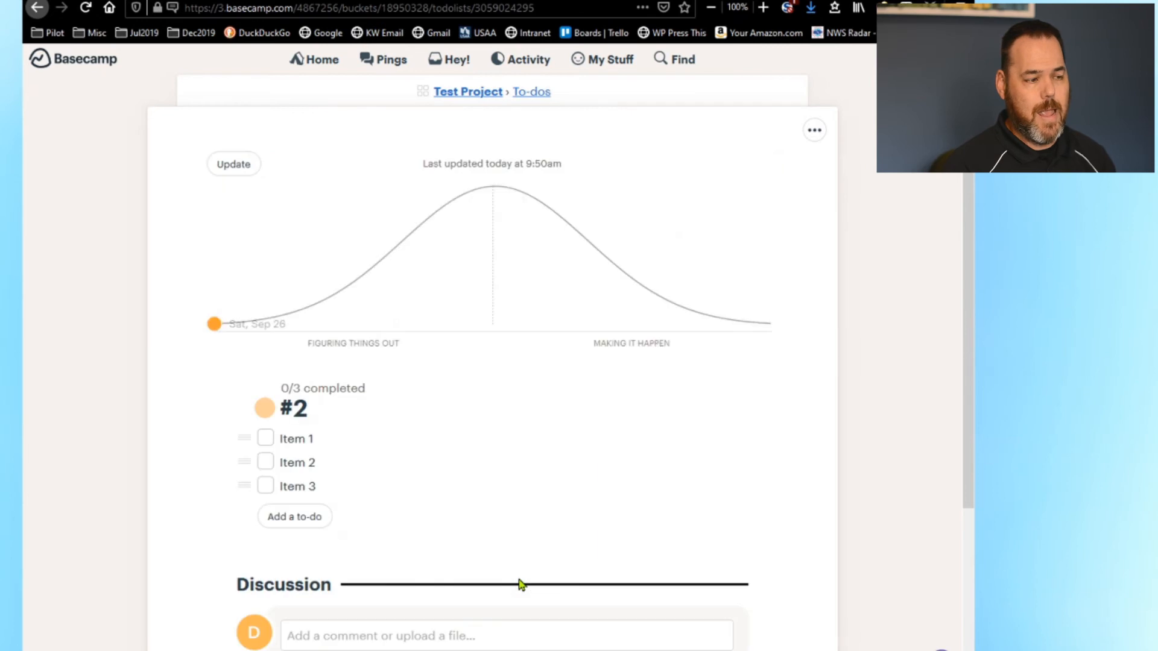
{"action": "left_click", "coordinate": [266, 463]}
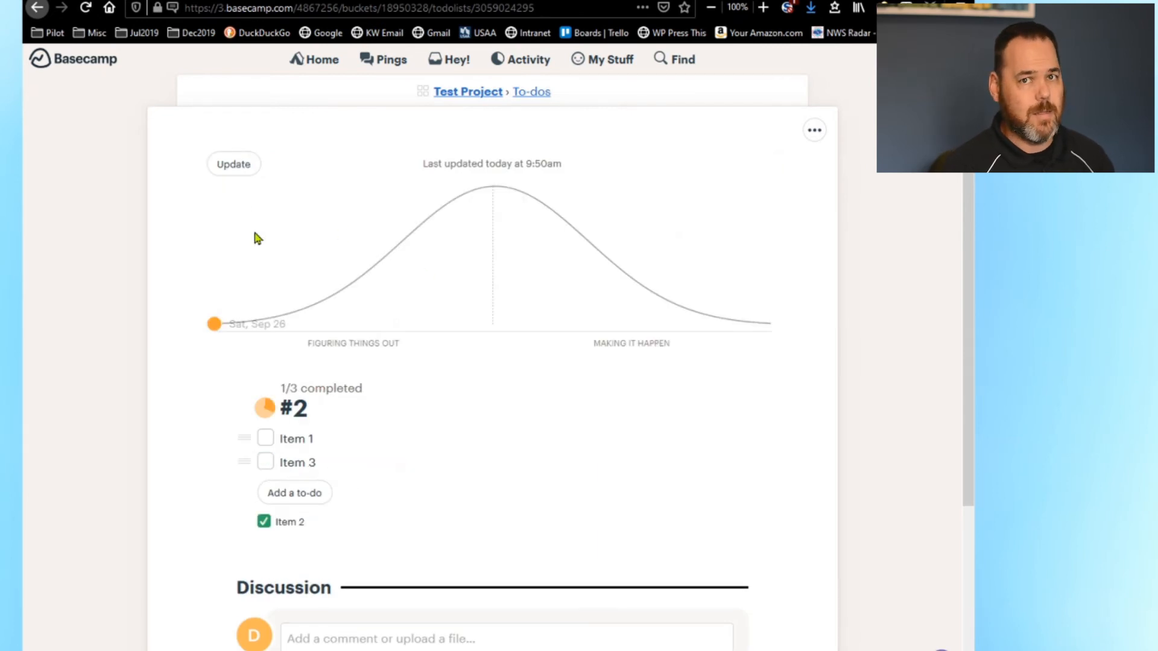
- Update the Hill Chart by moving the #2 dot just past the peak into Making It Happen, and save the update
{"action": "left_click", "coordinate": [234, 164]}
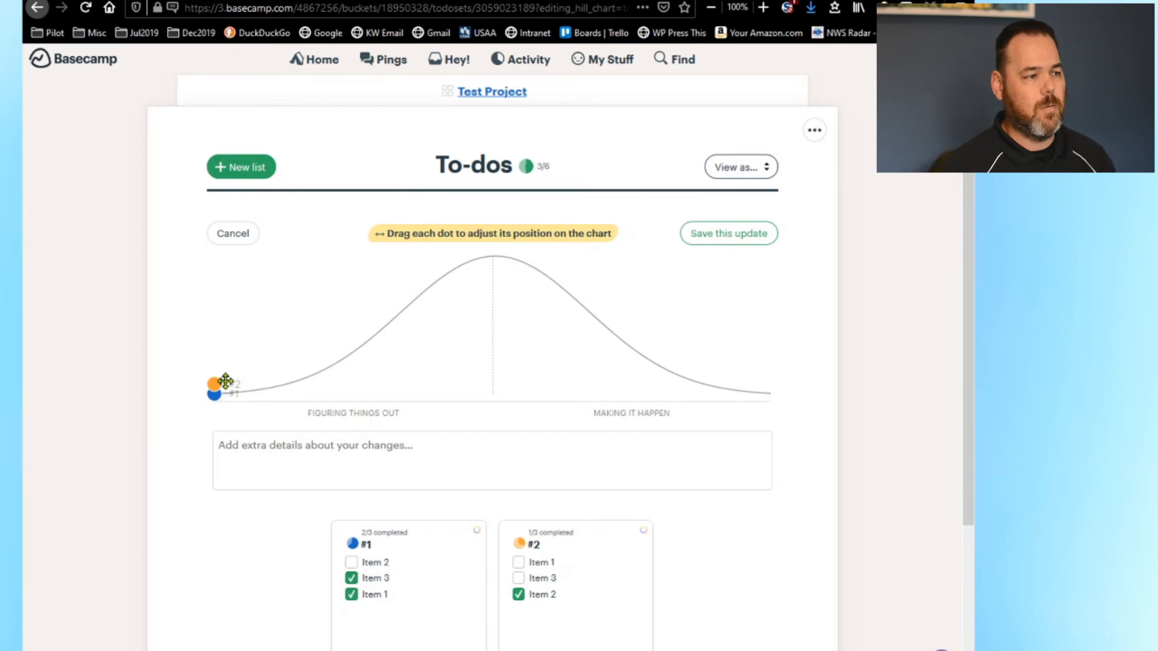
{"action": "left_click_drag", "start_coordinate": [214, 385], "coordinate": [552, 279]}
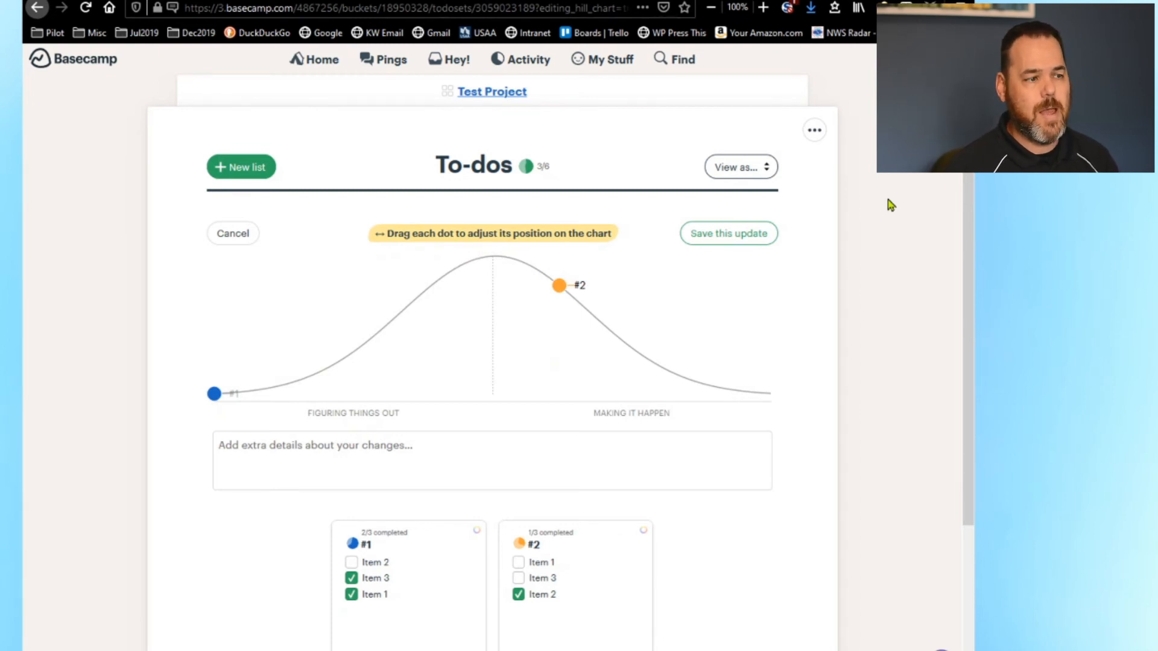
{"action": "mouse_move", "coordinate": [967, 151]}
{"action": "left_mouse_down"}
{"action": "mouse_move", "coordinate": [962, 277]}
{"action": "mouse_move", "coordinate": [965, 166]}
{"action": "left_mouse_up"}
{"action": "left_click", "coordinate": [748, 222]}
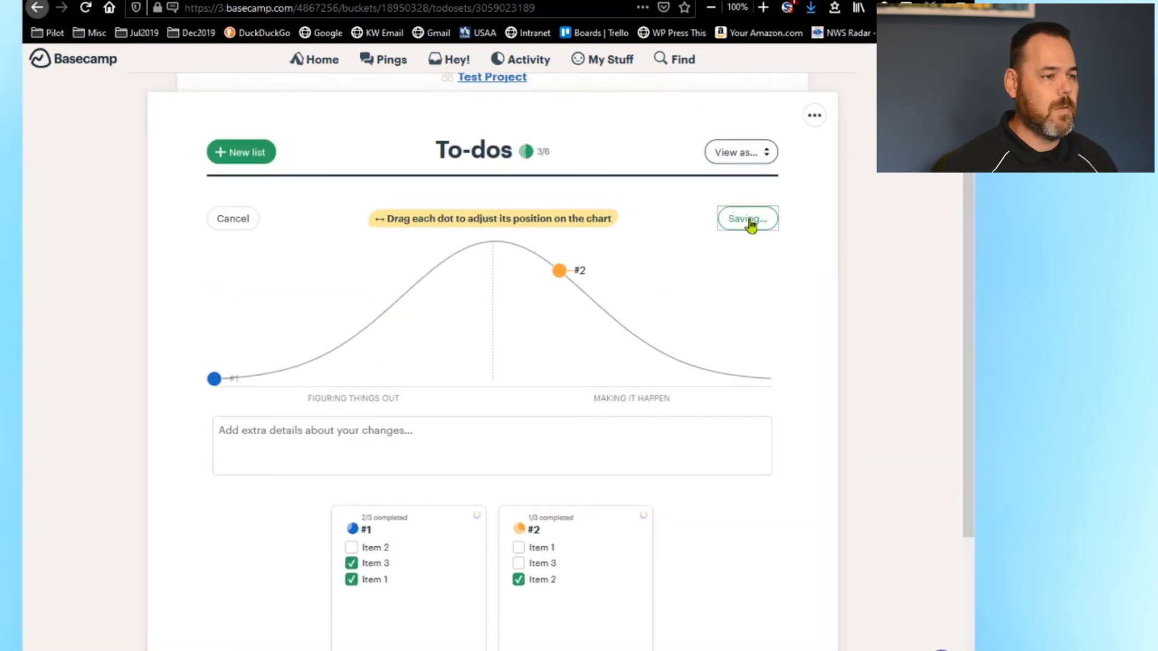
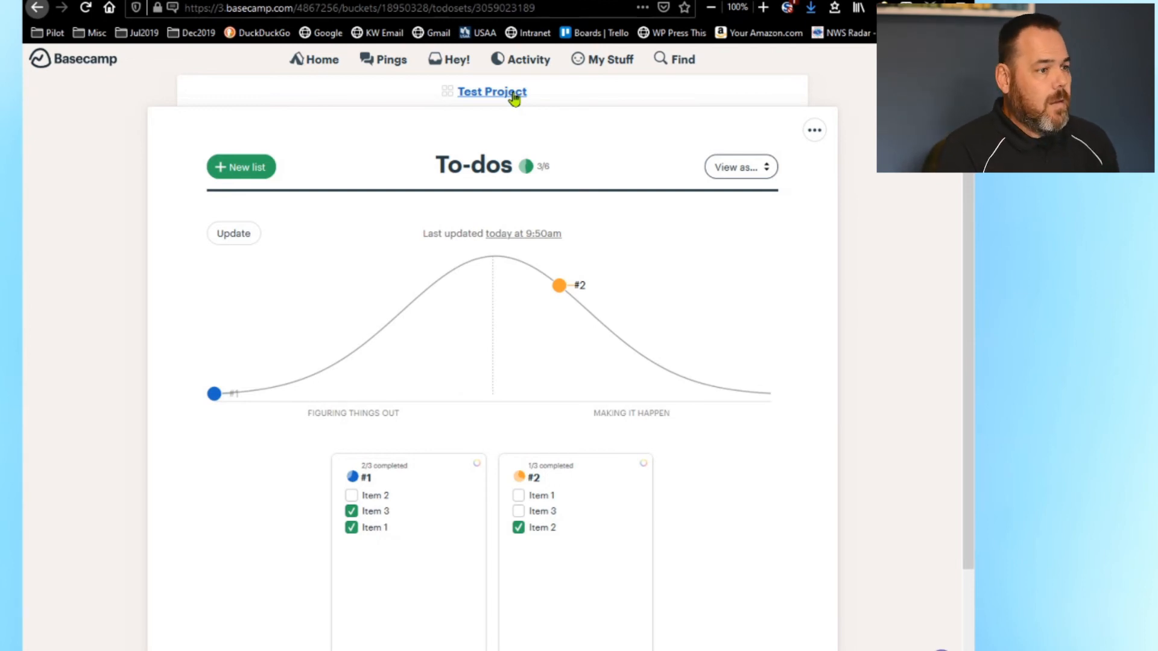
- Go back to the home page through the project page and pin Test Project
{"action": "left_click", "coordinate": [513, 93]}
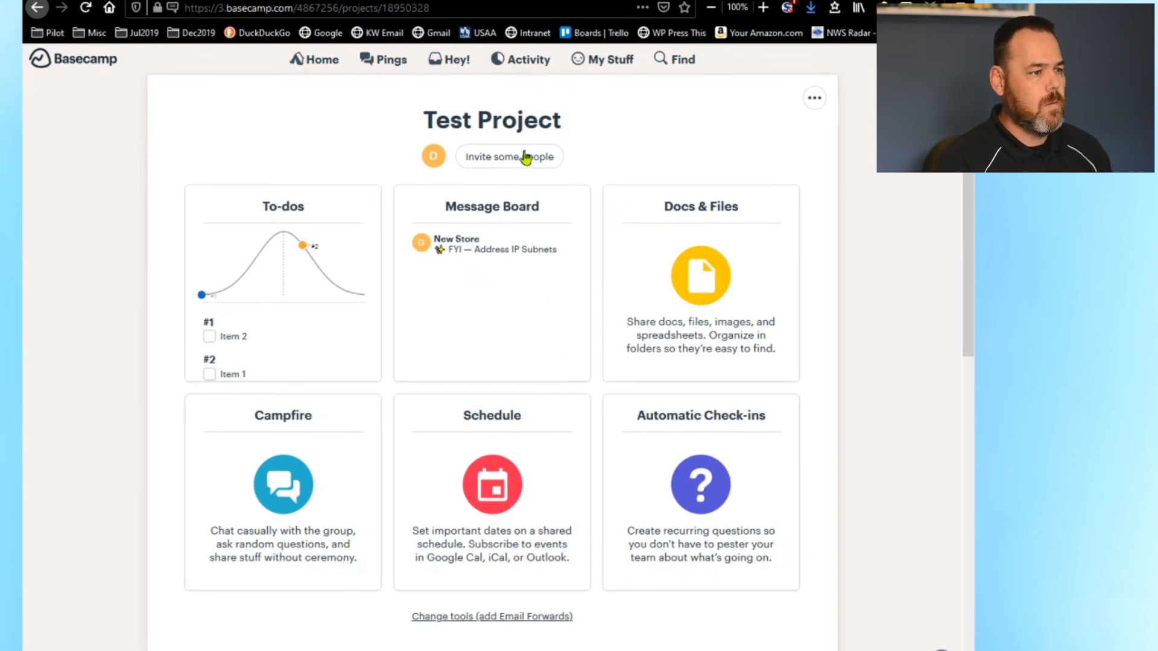
{"action": "left_click", "coordinate": [320, 67]}
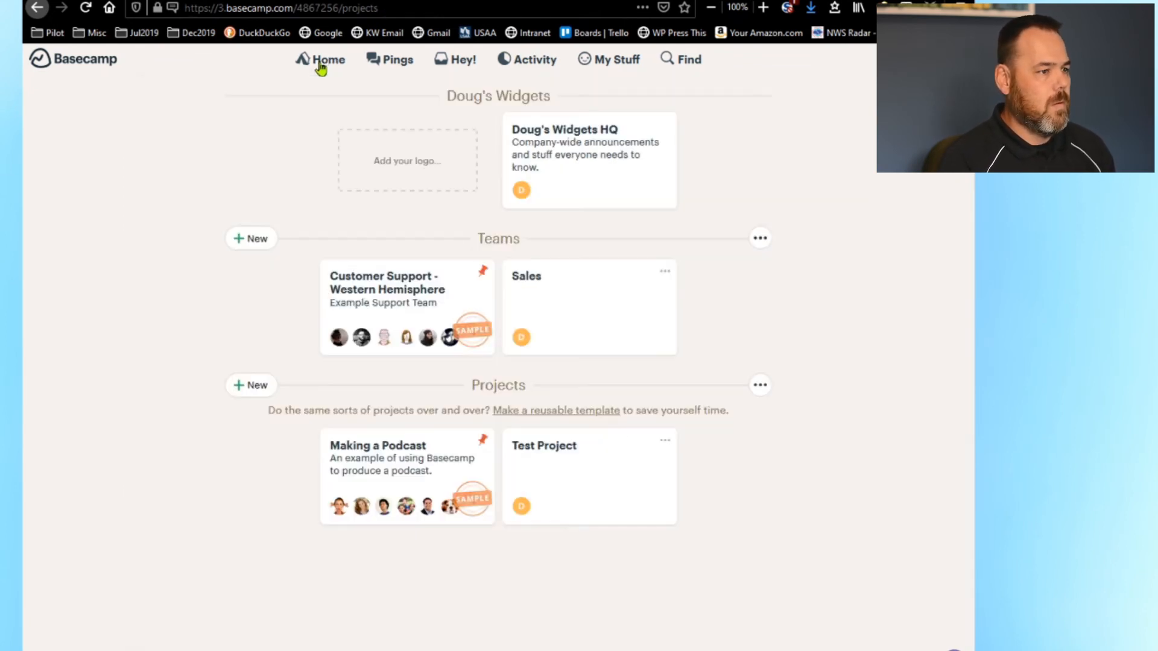
{"action": "left_click", "coordinate": [761, 387]}
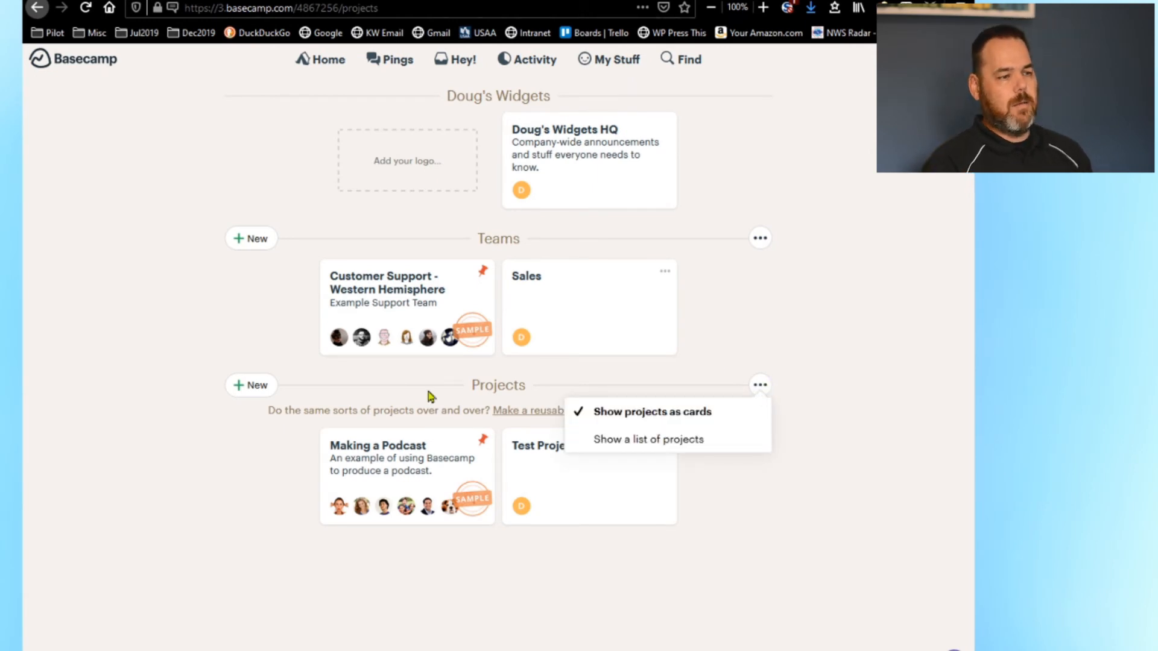
{"action": "left_click", "coordinate": [284, 440]}
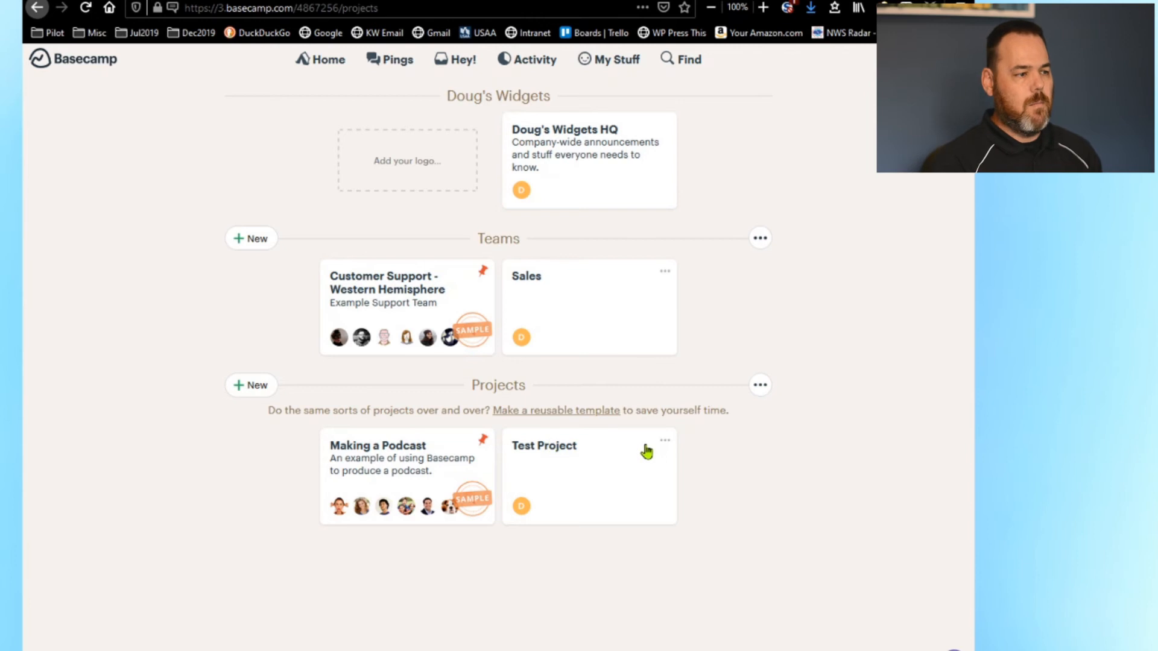
{"action": "left_click", "coordinate": [666, 442]}
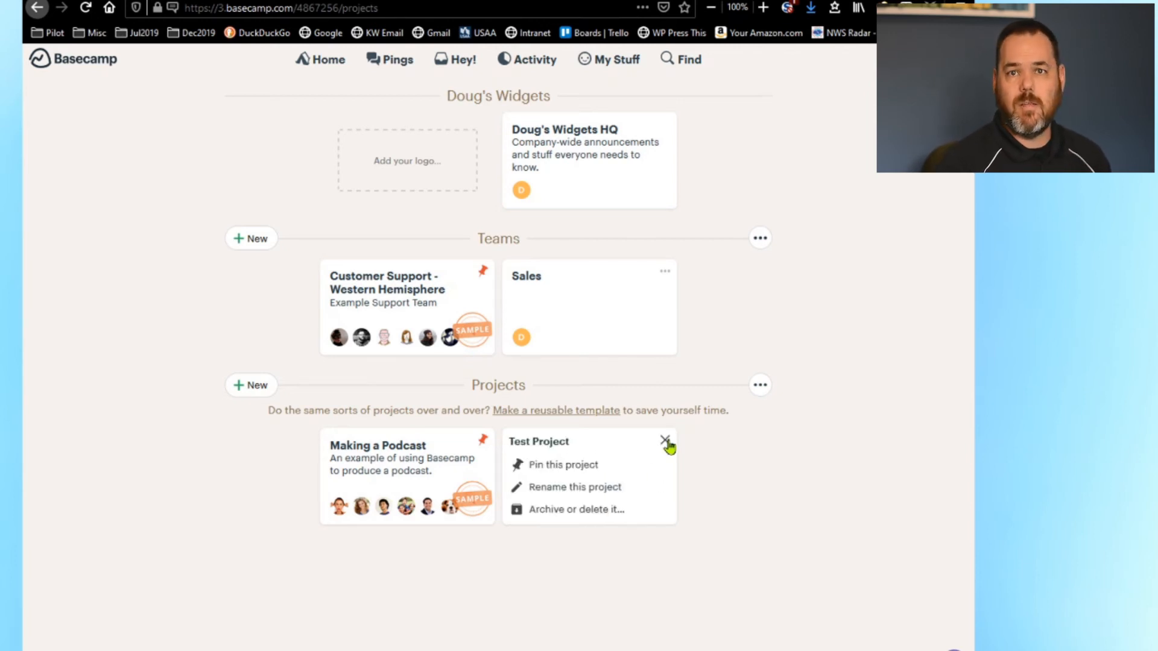
{"action": "left_click", "coordinate": [540, 466]}
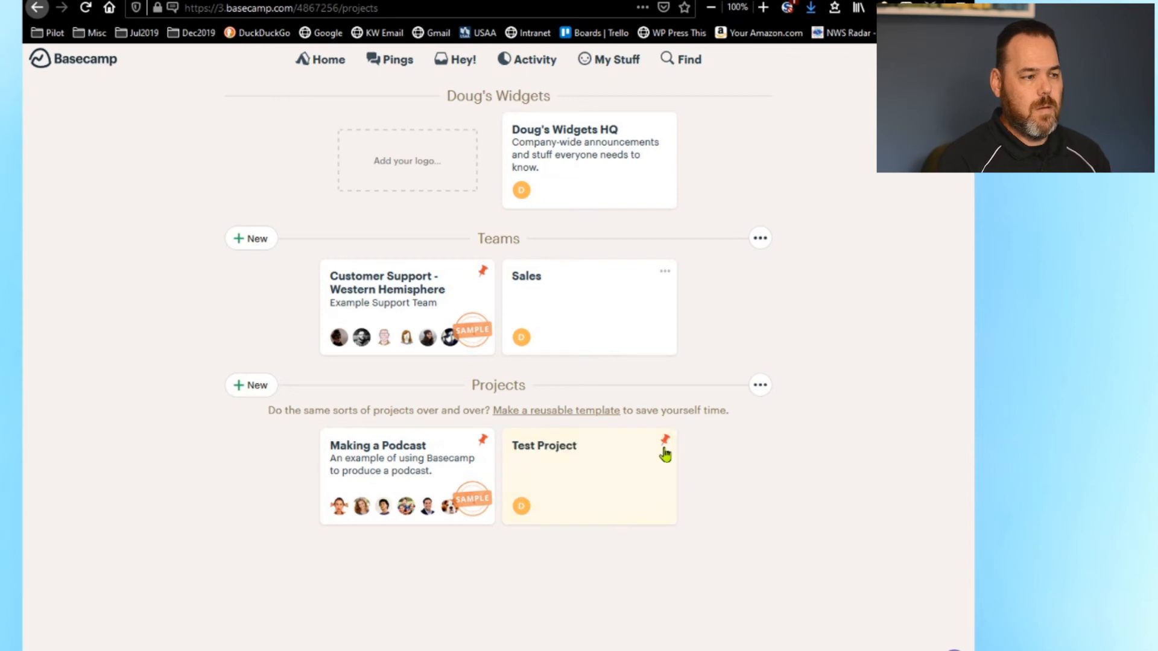
- Start a new reusable project template and name it "Project Template - New Store"
{"action": "left_click", "coordinate": [253, 389]}
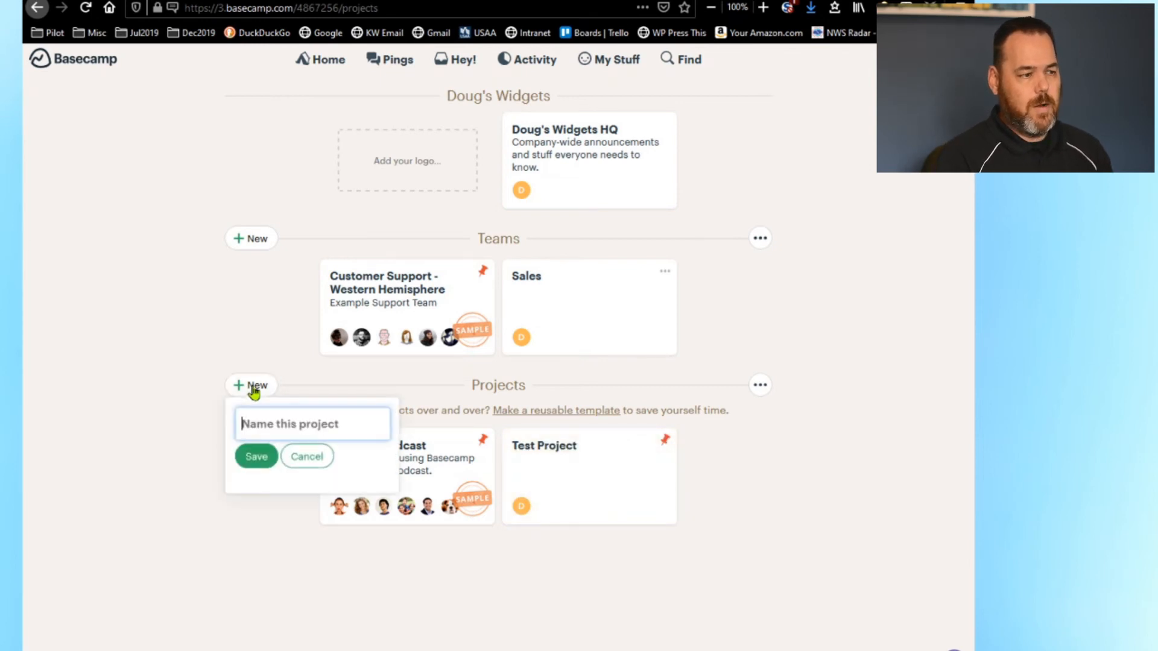
{"action": "left_click", "coordinate": [305, 456]}
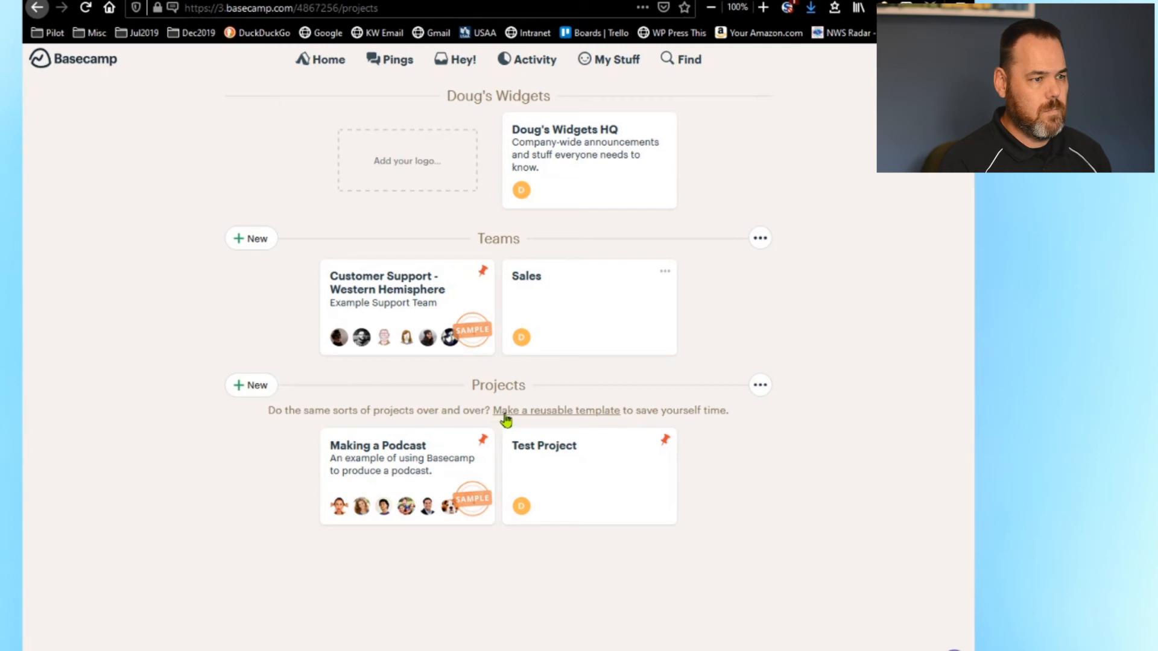
{"action": "left_click", "coordinate": [555, 415]}
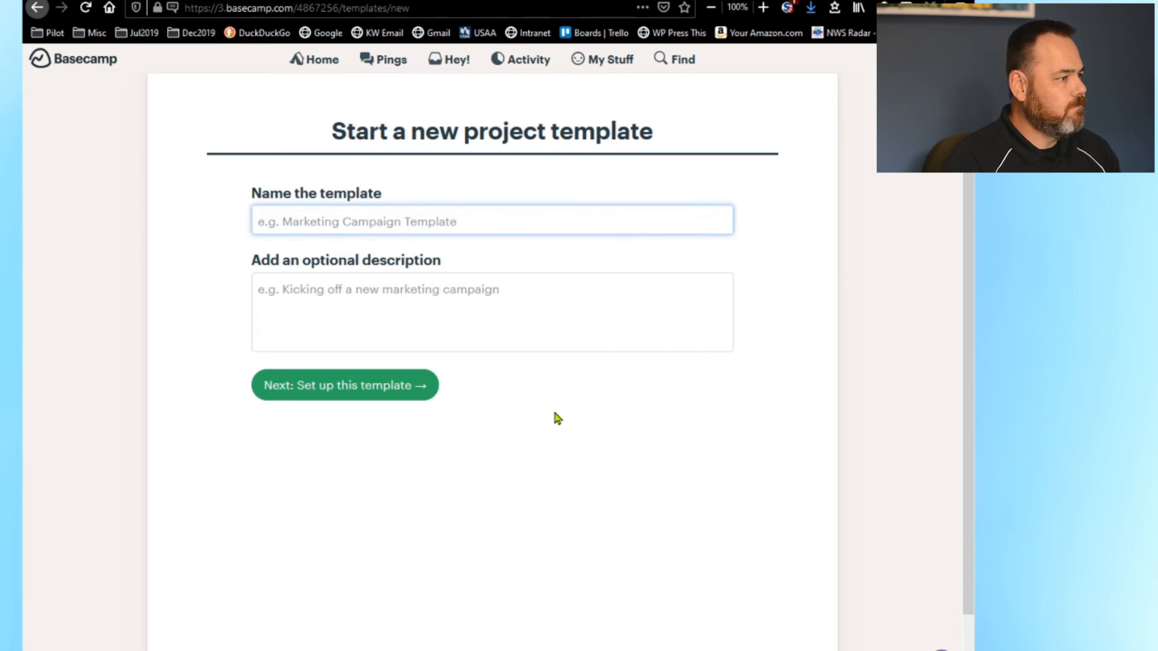
{"action": "type", "text": "Project Te"}
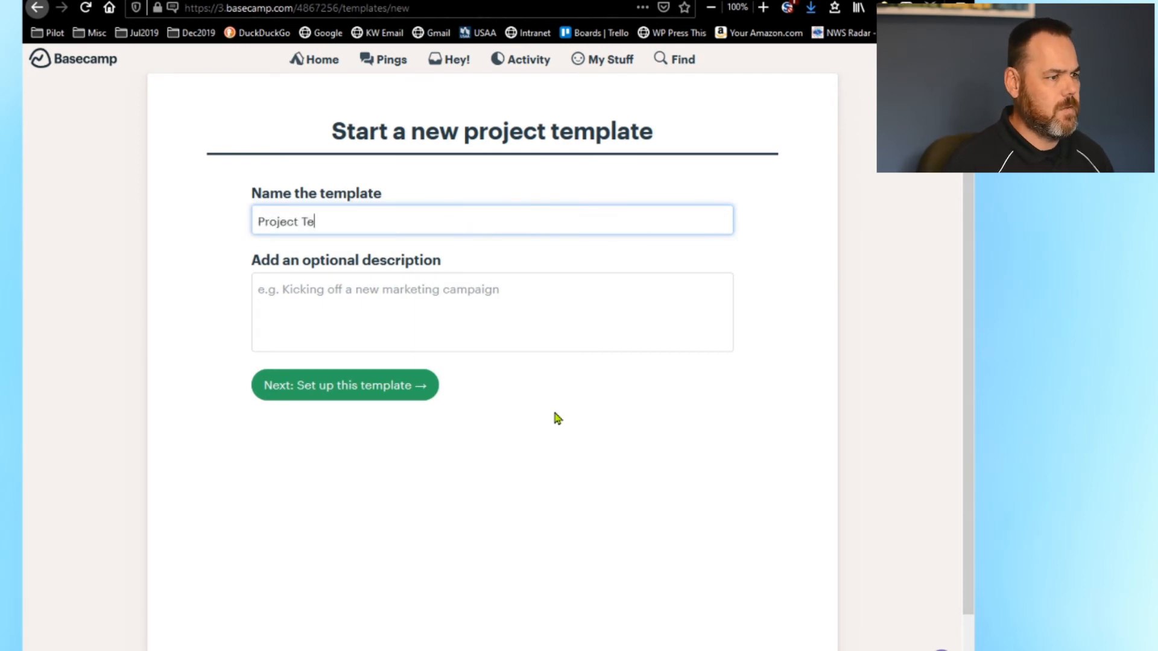
{"action": "type", "text": "mplate"}
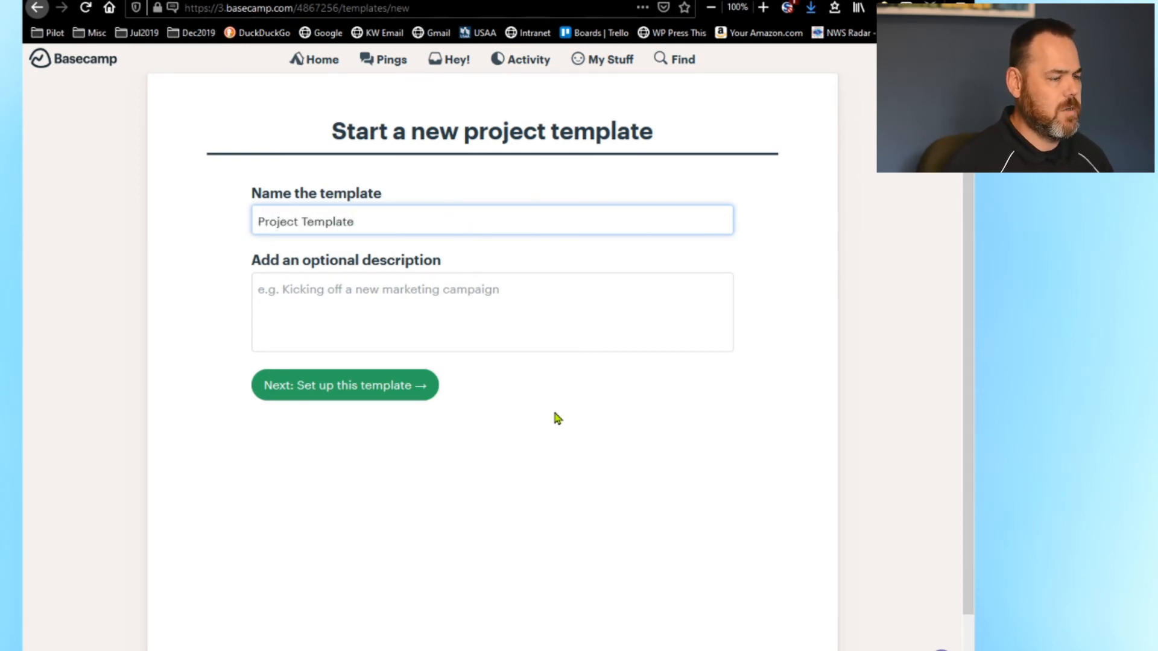
{"action": "type", "text": " - New Store"}
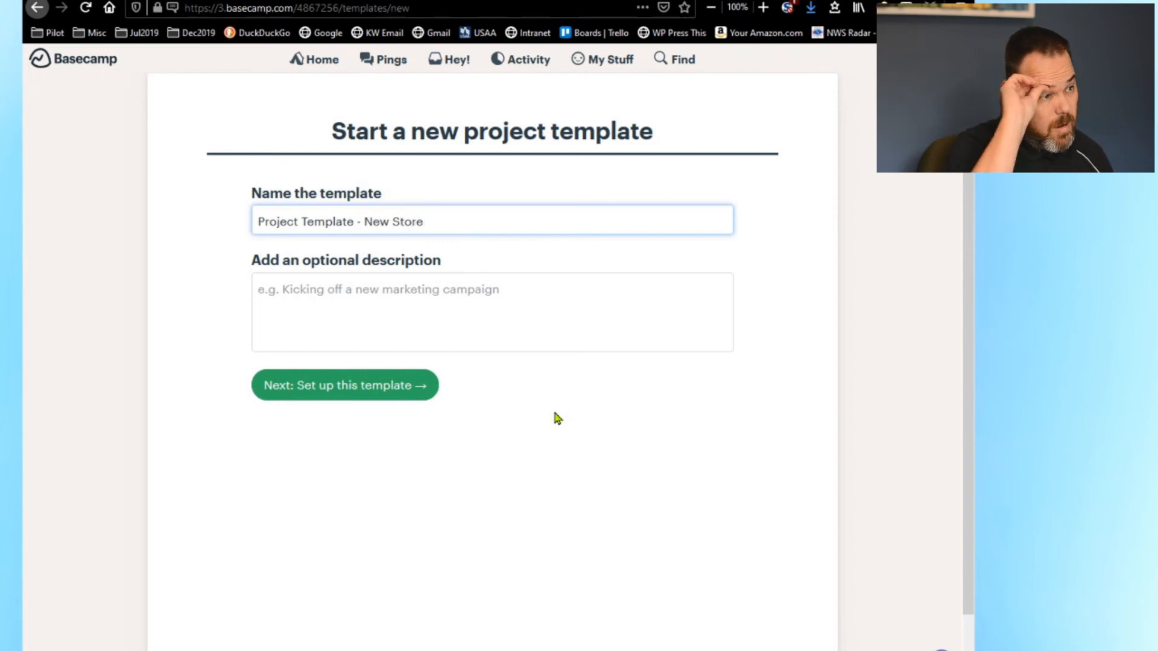
- Add the description "Items Needed for Opening a New Store" and proceed to setting up the template
{"action": "key", "text": "Tab"}
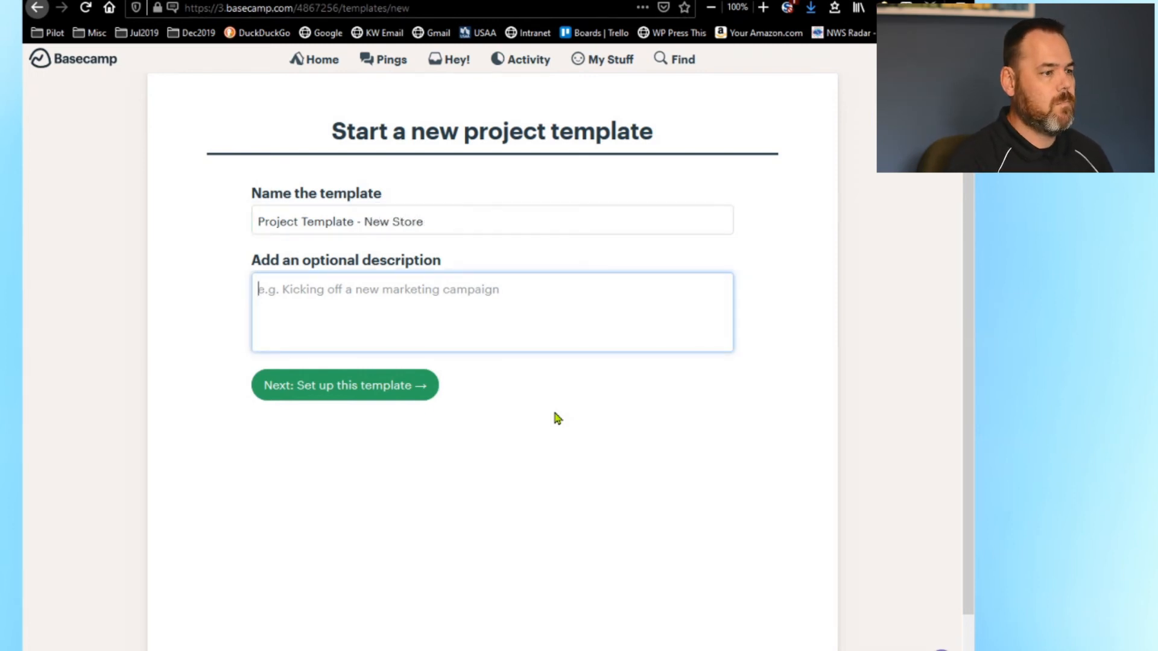
{"action": "type", "text": "Items"}
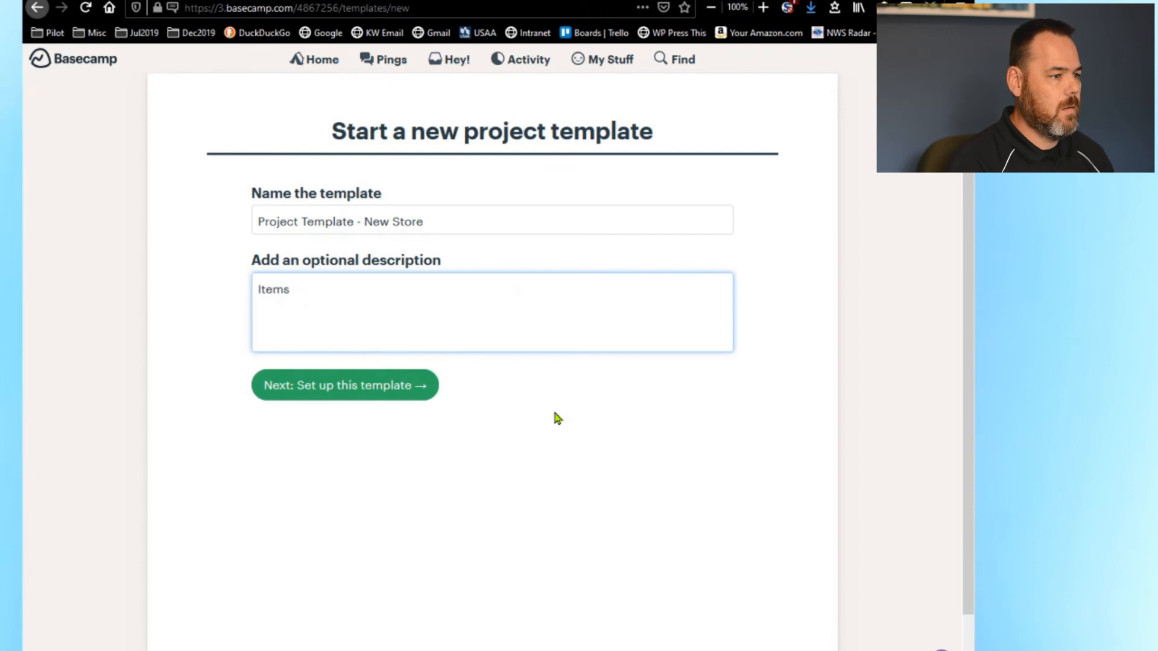
{"action": "type", "text": " Needed for "}
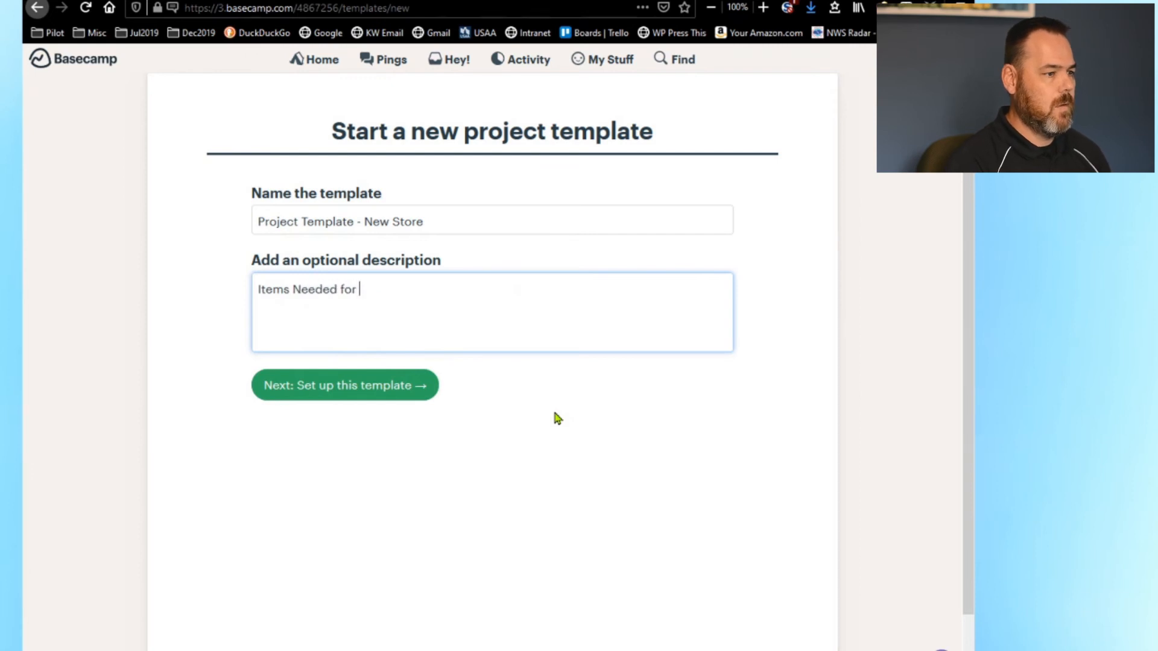
{"action": "type", "text": "Opening a"}
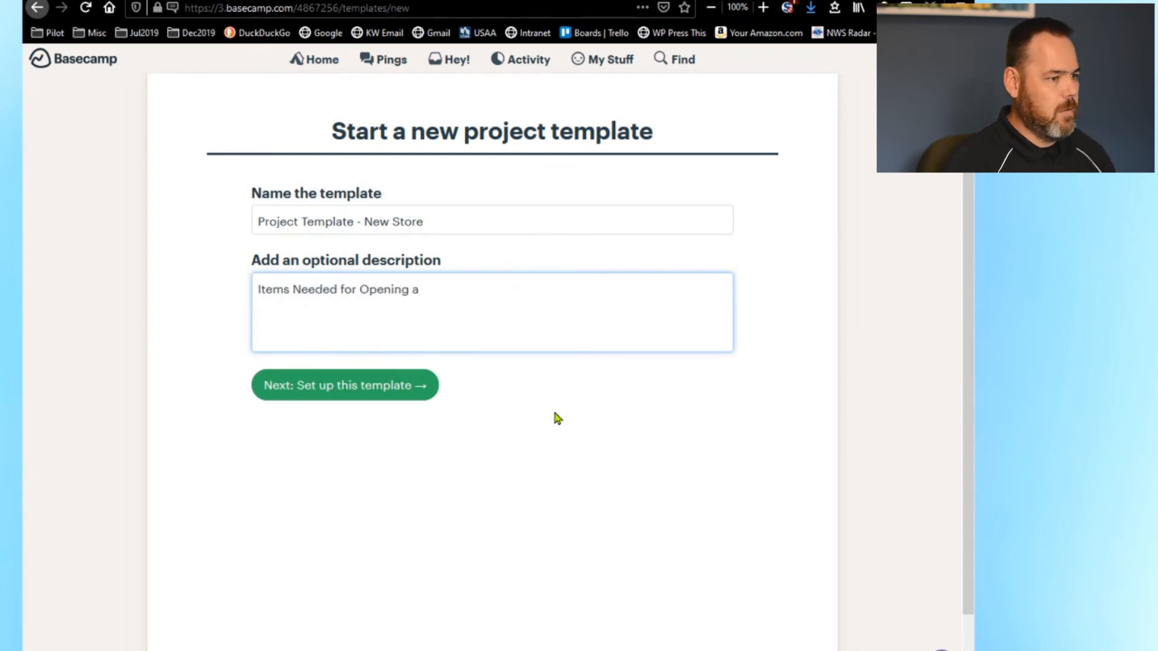
{"action": "type", "text": " New ST"}
{"action": "key", "text": "BackSpace"}
{"action": "type", "text": "to"}
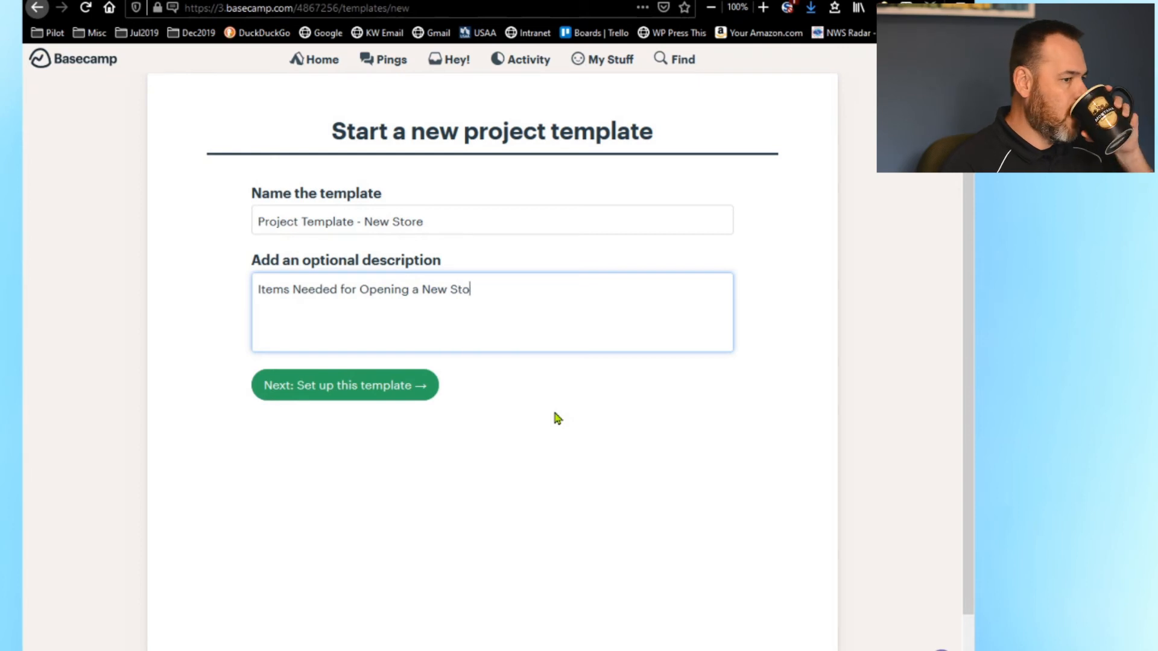
{"action": "type", "text": "re"}
{"action": "left_click", "coordinate": [372, 387]}
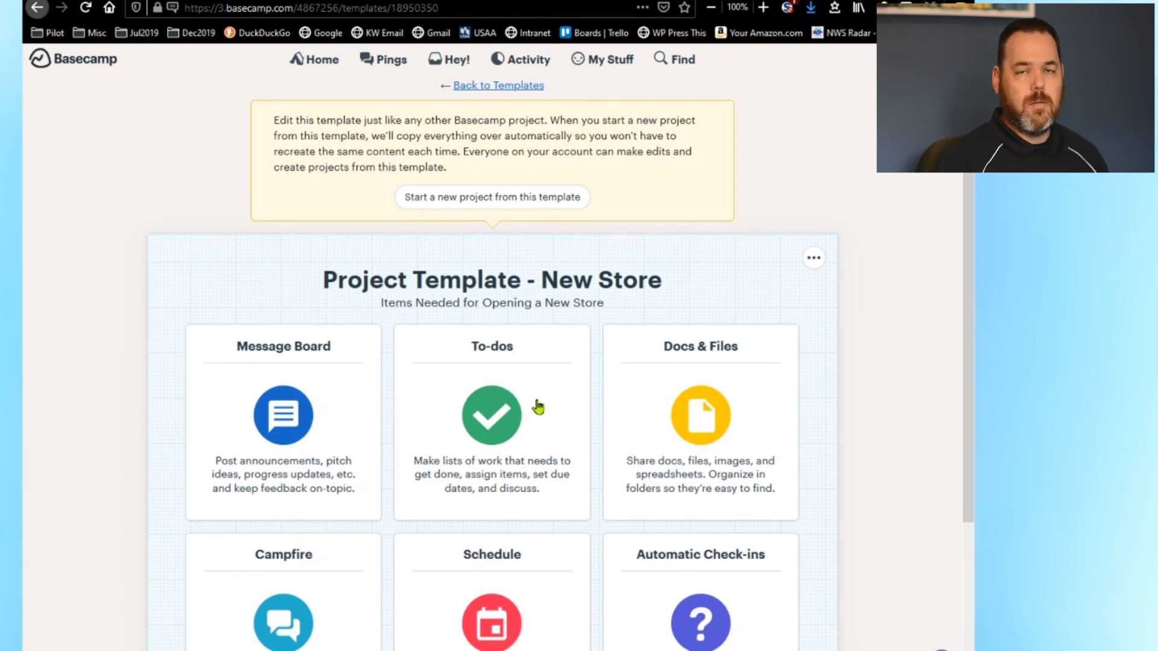
- Open the template's tool setup and turn off Automatic Check-ins and Docs & Files
{"action": "scroll", "coordinate": [967, 186], "scroll_direction": "down", "scroll_amount": 3}
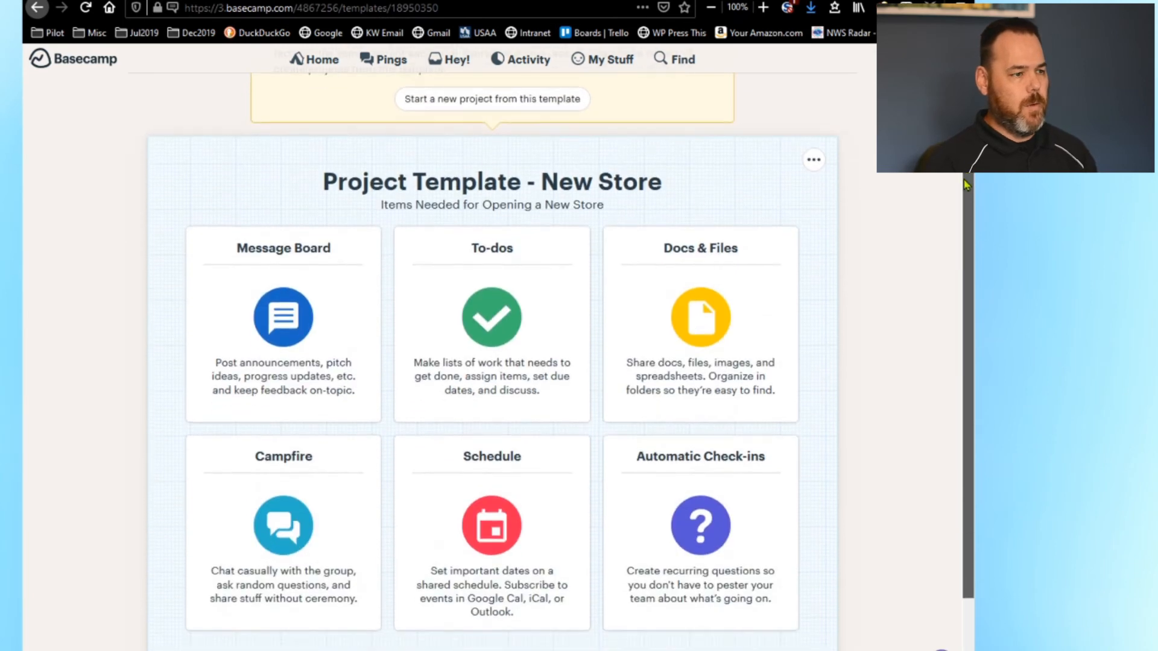
{"action": "scroll", "coordinate": [967, 185], "scroll_direction": "down", "scroll_amount": 1}
{"action": "scroll", "coordinate": [964, 244], "scroll_direction": "down", "scroll_amount": 2}
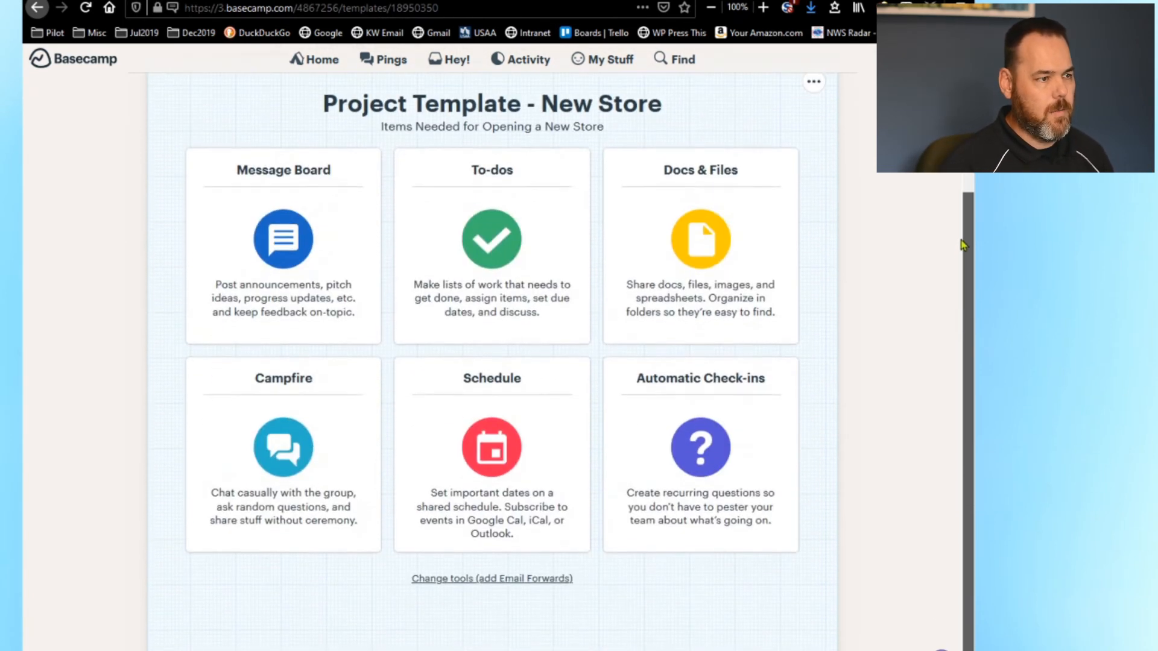
{"action": "left_click_drag", "start_coordinate": [962, 240], "coordinate": [962, 249]}
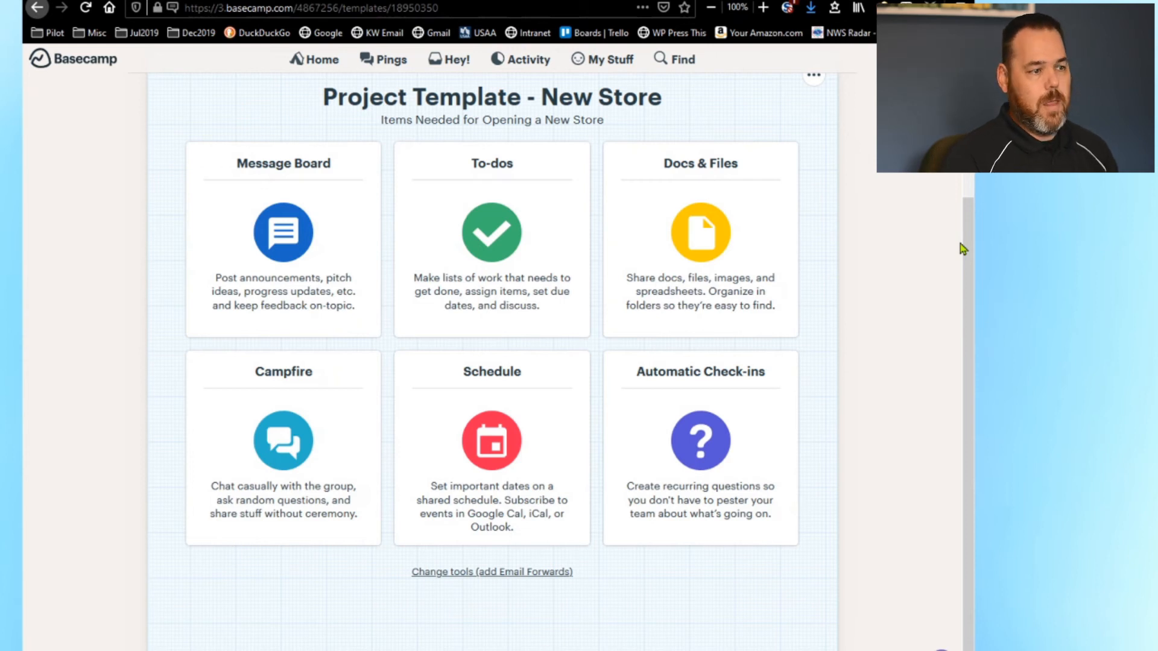
{"action": "left_click", "coordinate": [507, 573]}
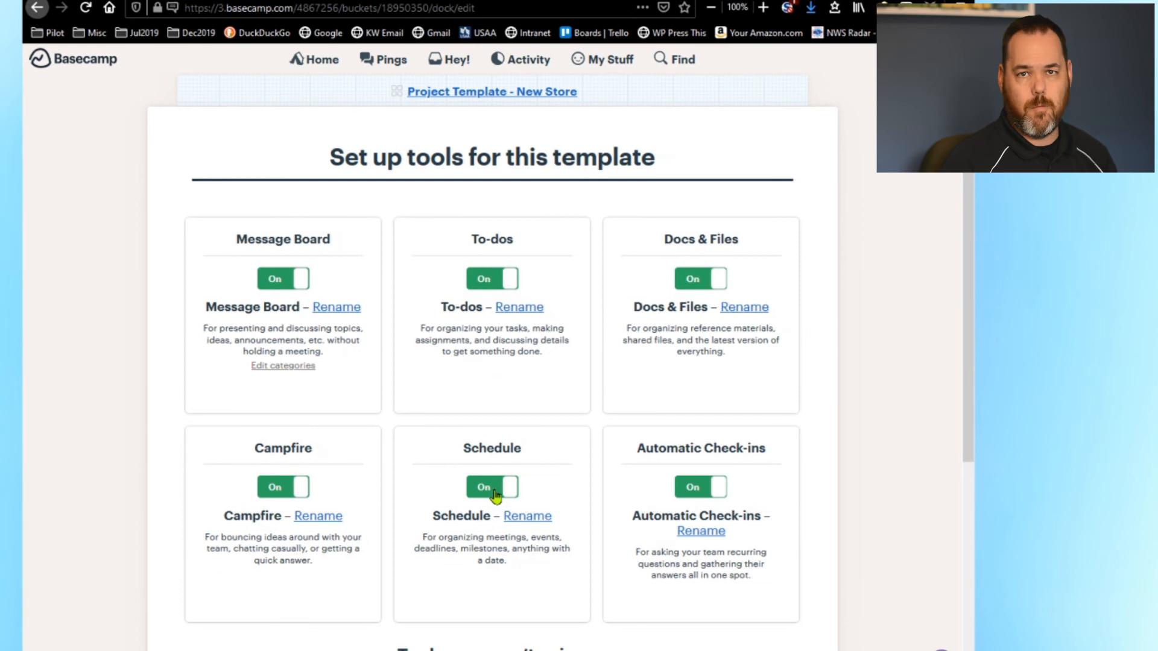
{"action": "left_click", "coordinate": [694, 487]}
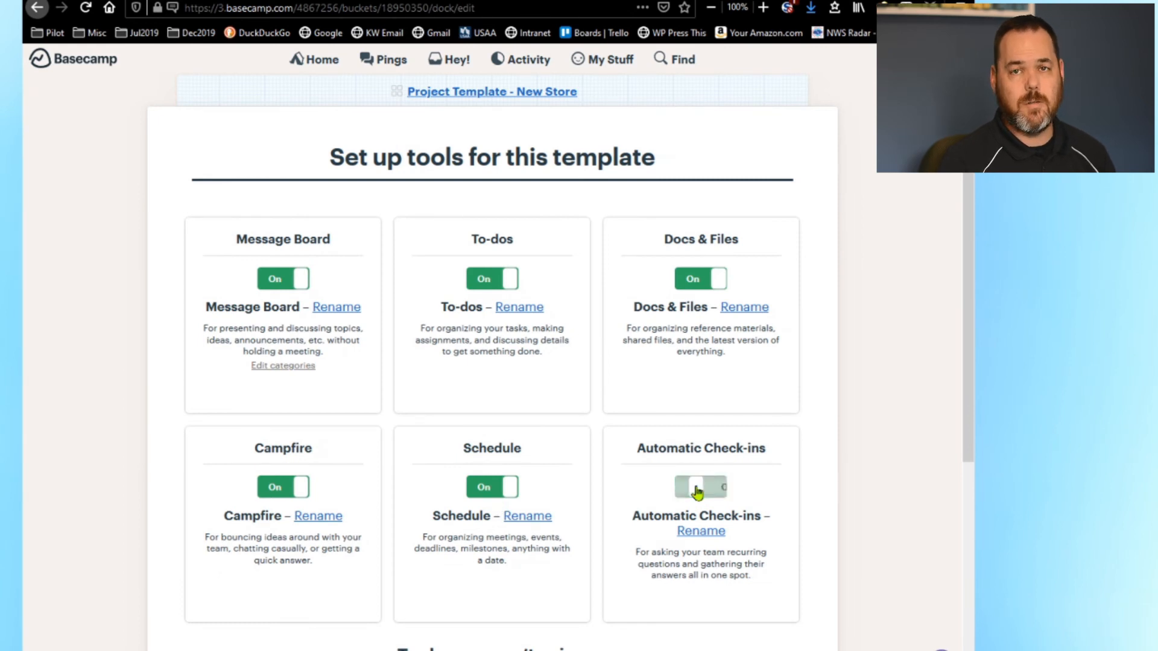
{"action": "left_click", "coordinate": [699, 283]}
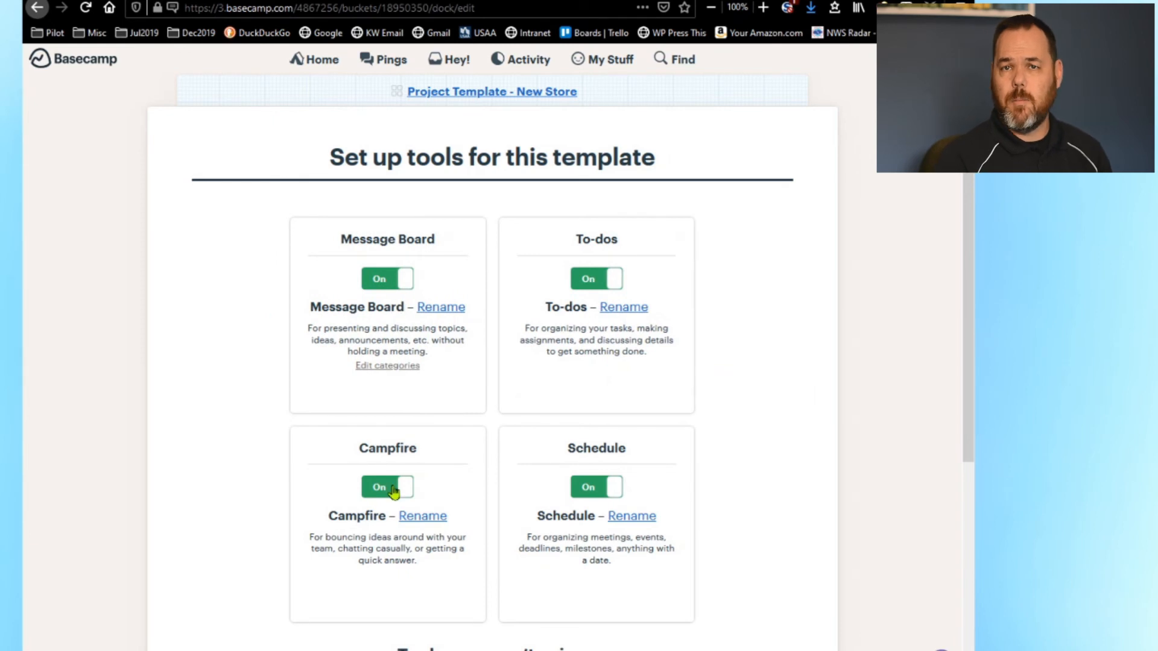
- Reorder the template's tools as Campfire, Message Board, Schedule, To-dos
{"action": "left_click_drag", "start_coordinate": [421, 476], "coordinate": [542, 234]}
{"action": "left_click_drag", "start_coordinate": [429, 240], "coordinate": [638, 236]}
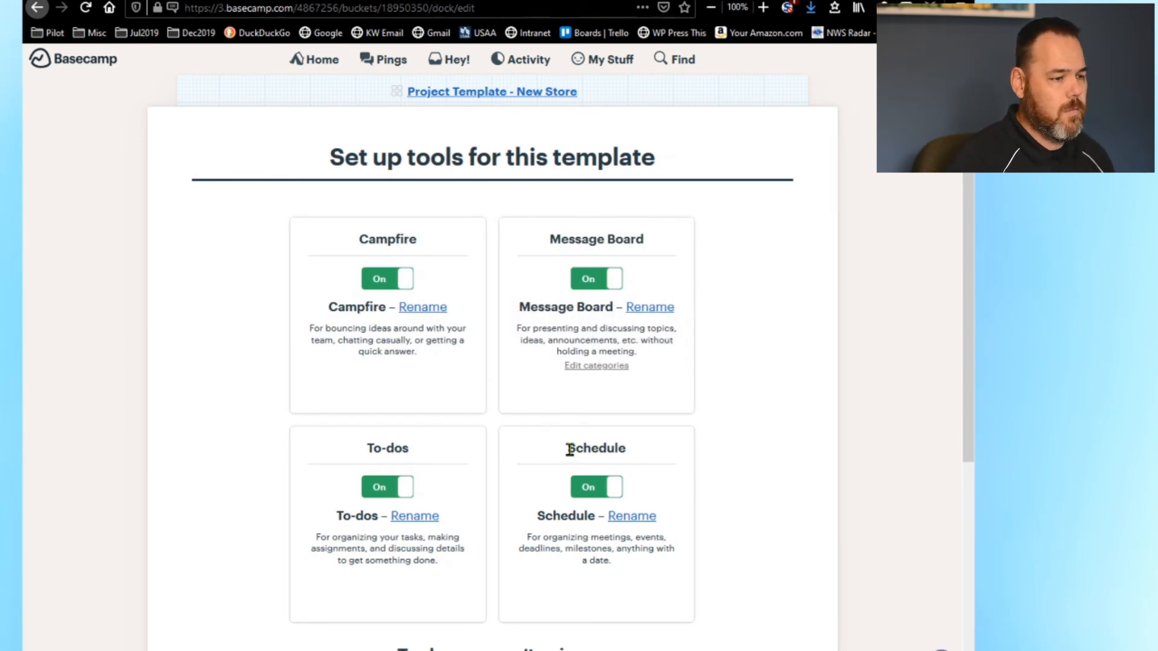
{"action": "left_click_drag", "start_coordinate": [570, 449], "coordinate": [717, 444]}
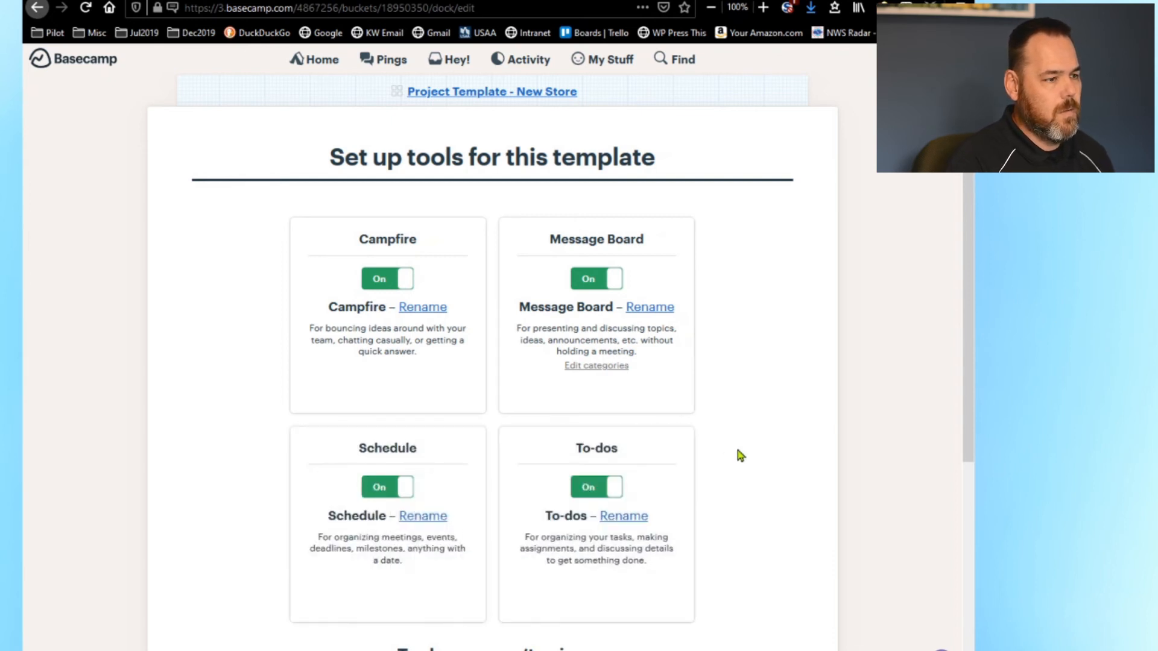
- Turn on Email Forwards, move To-dos ahead of Schedule, and return to the template
{"action": "scroll", "coordinate": [971, 272], "scroll_direction": "down", "scroll_amount": 4}
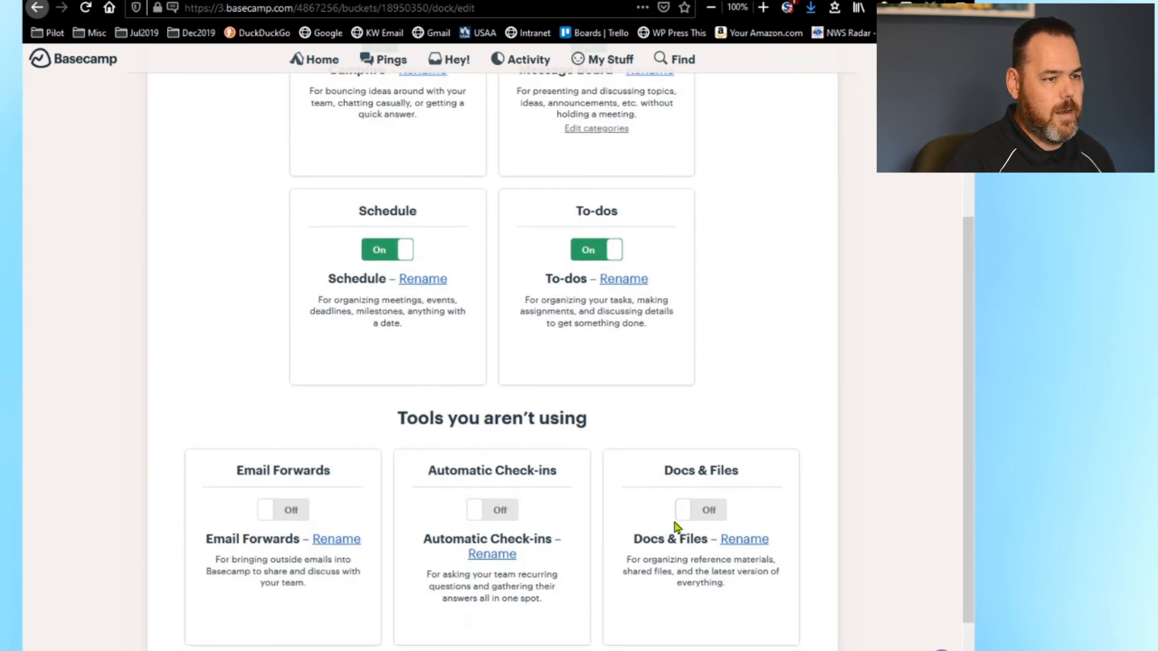
{"action": "left_click", "coordinate": [268, 513]}
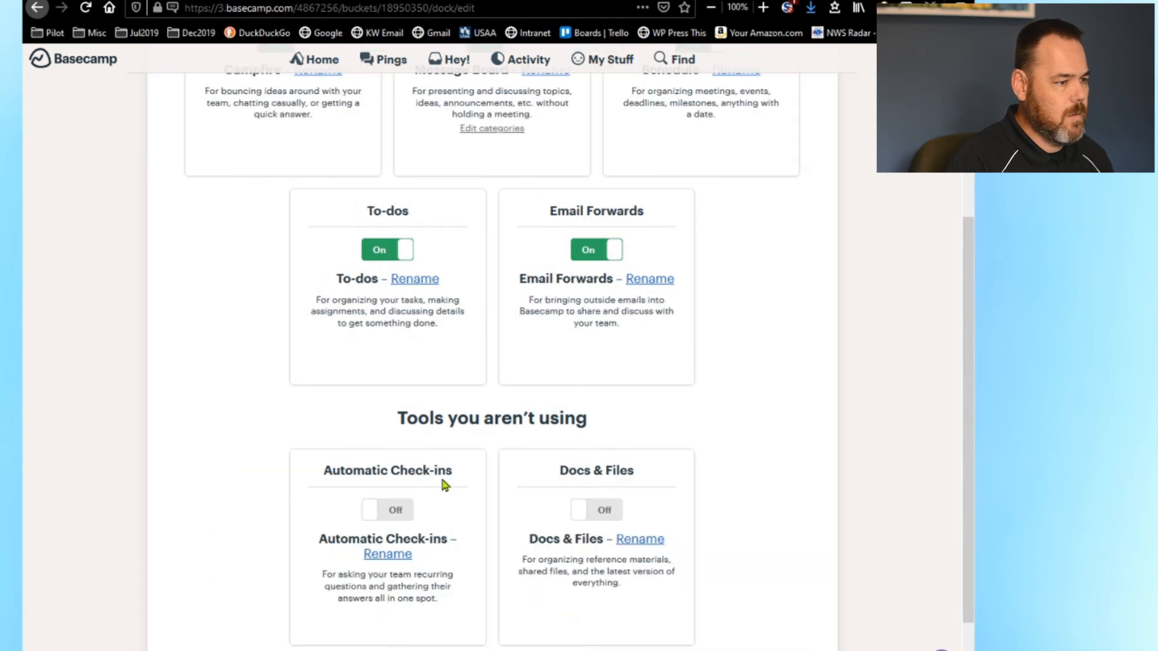
{"action": "scroll", "coordinate": [968, 302], "scroll_direction": "up", "scroll_amount": 3}
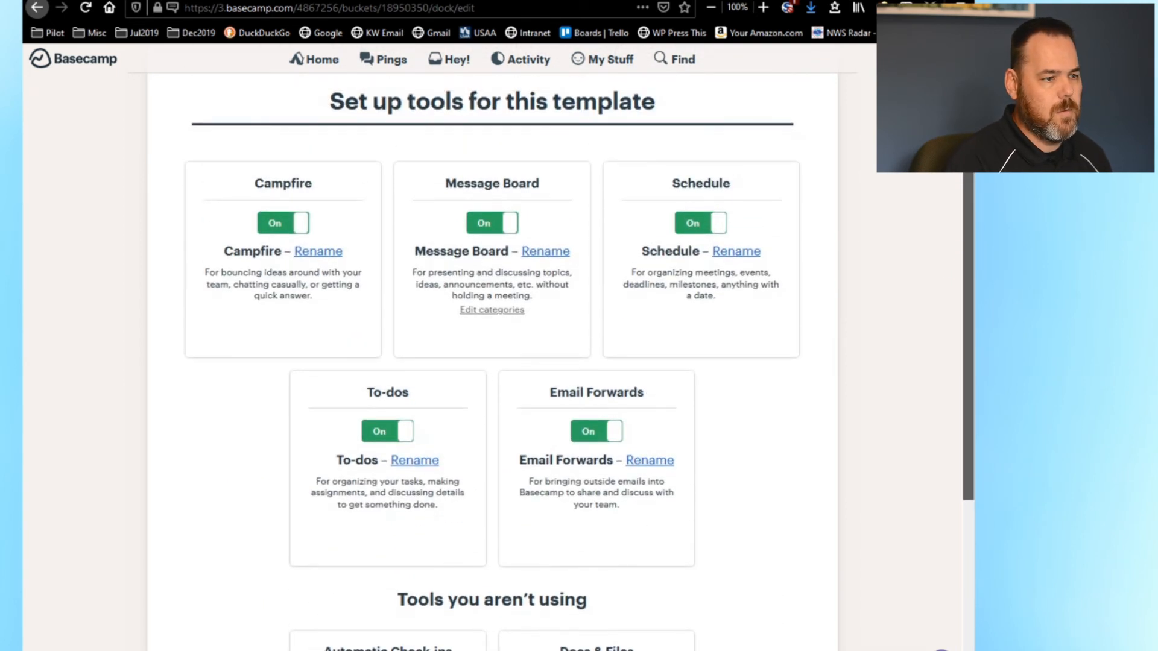
{"action": "left_click_drag", "start_coordinate": [421, 382], "coordinate": [818, 179]}
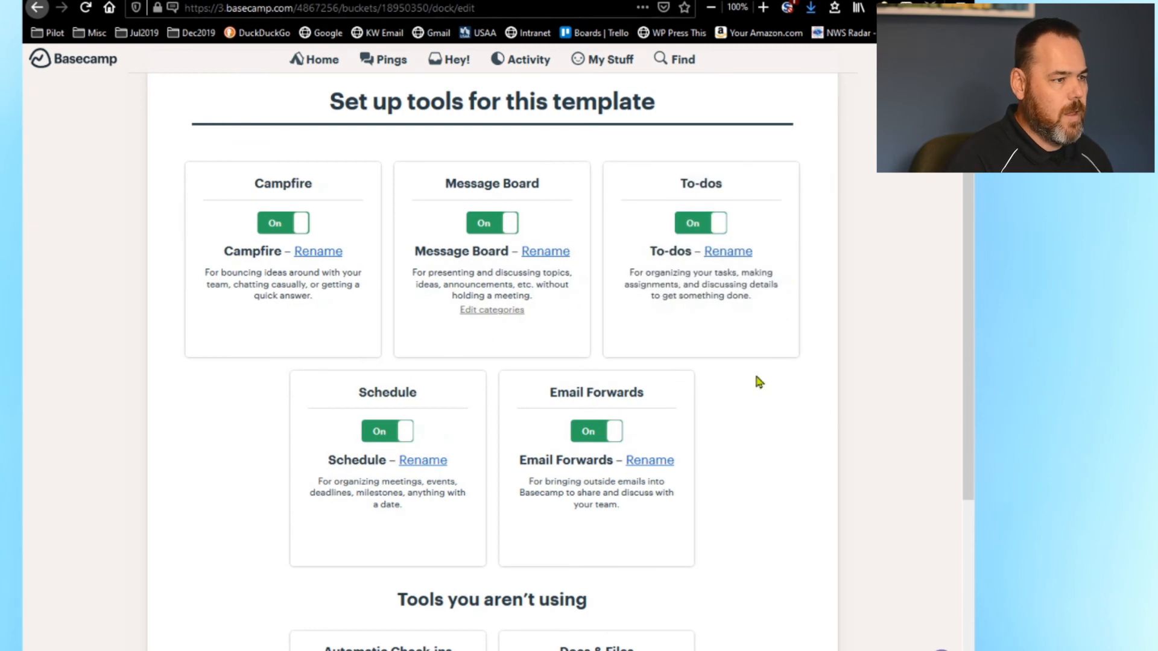
{"action": "scroll", "coordinate": [971, 314], "scroll_direction": "down", "scroll_amount": 4}
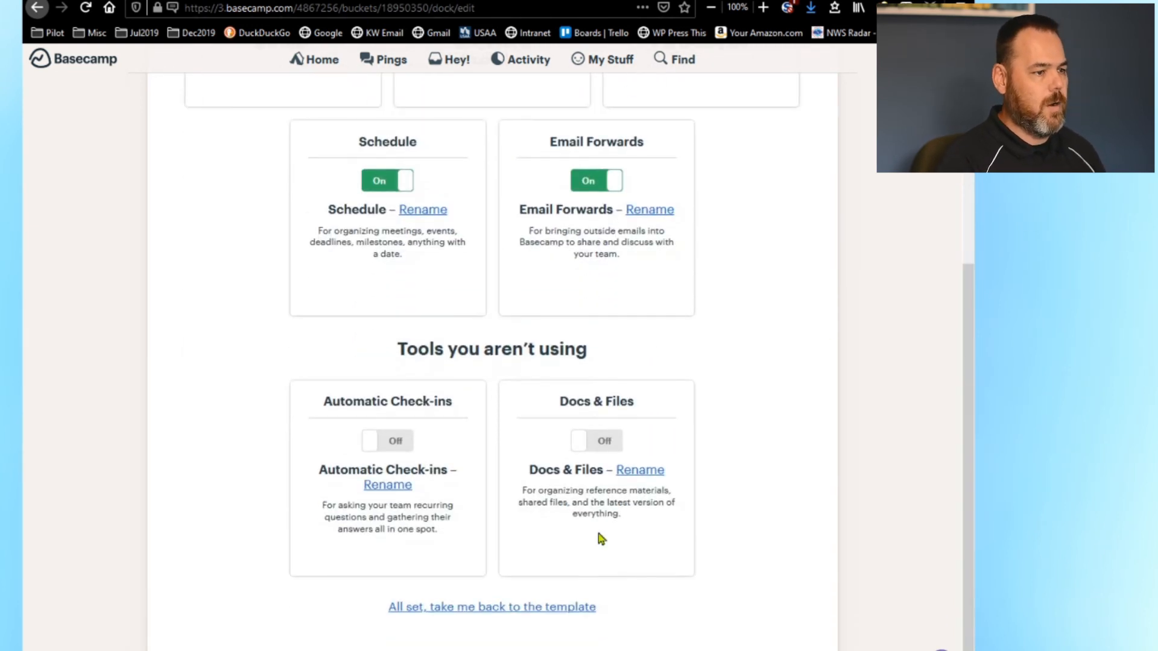
{"action": "left_click", "coordinate": [541, 608]}
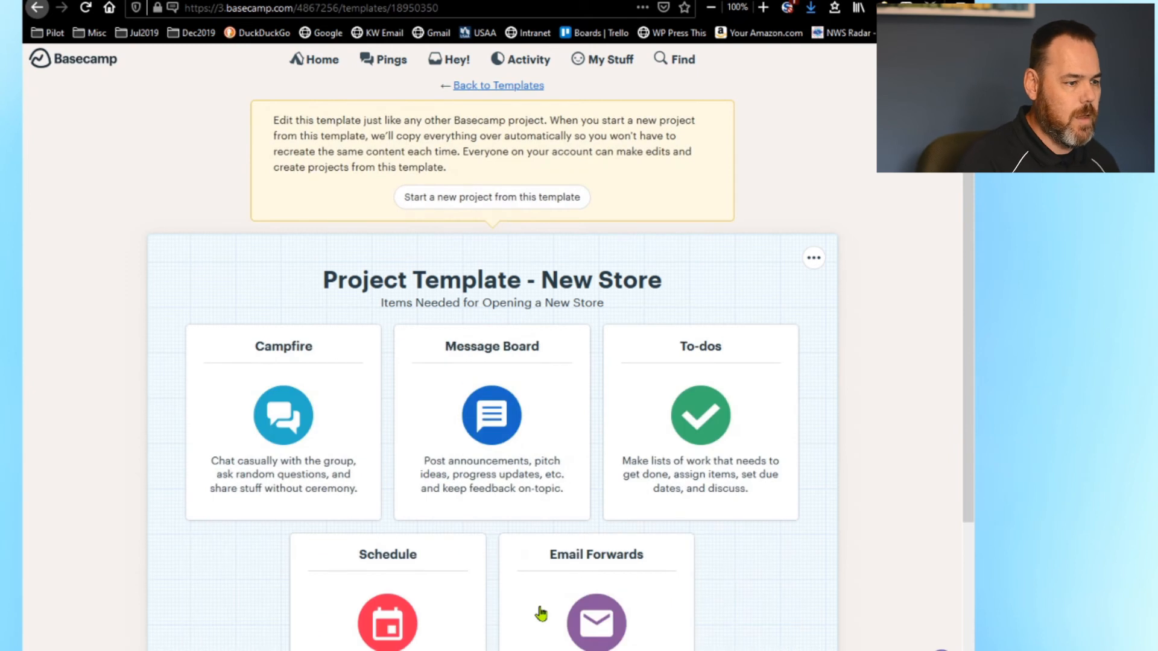
- Start a message on the template's Message Board with the FYI category and the title "New Store Title"
{"action": "left_click", "coordinate": [492, 349]}
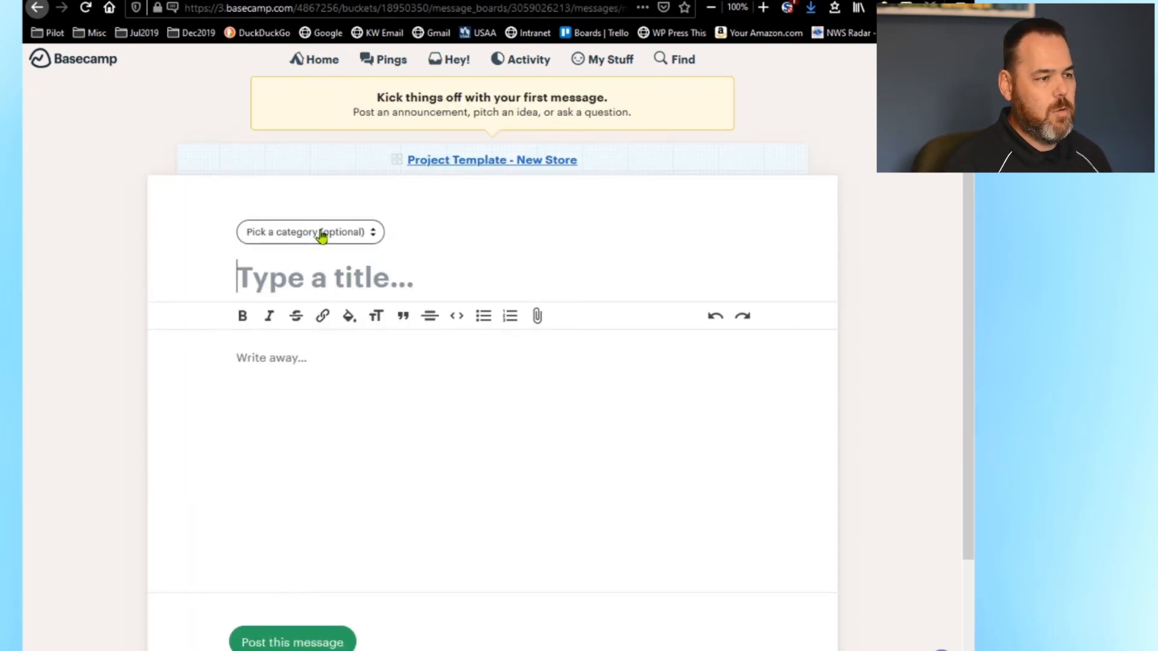
{"action": "left_click", "coordinate": [318, 232]}
{"action": "left_click", "coordinate": [292, 314]}
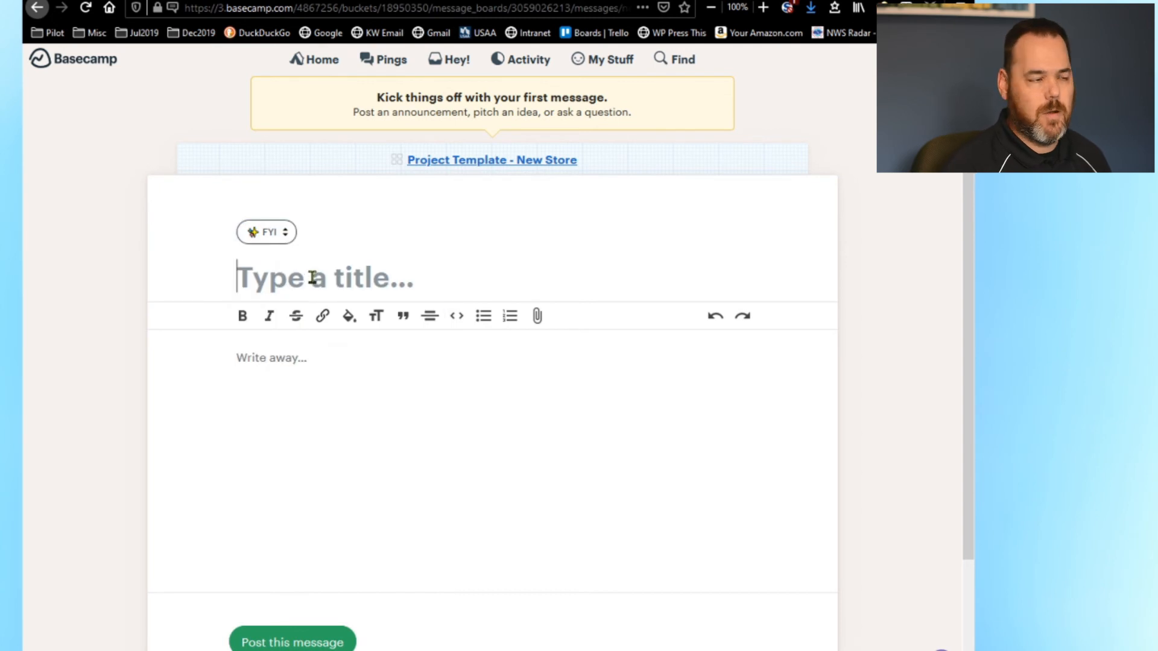
{"action": "type", "text": "New "}
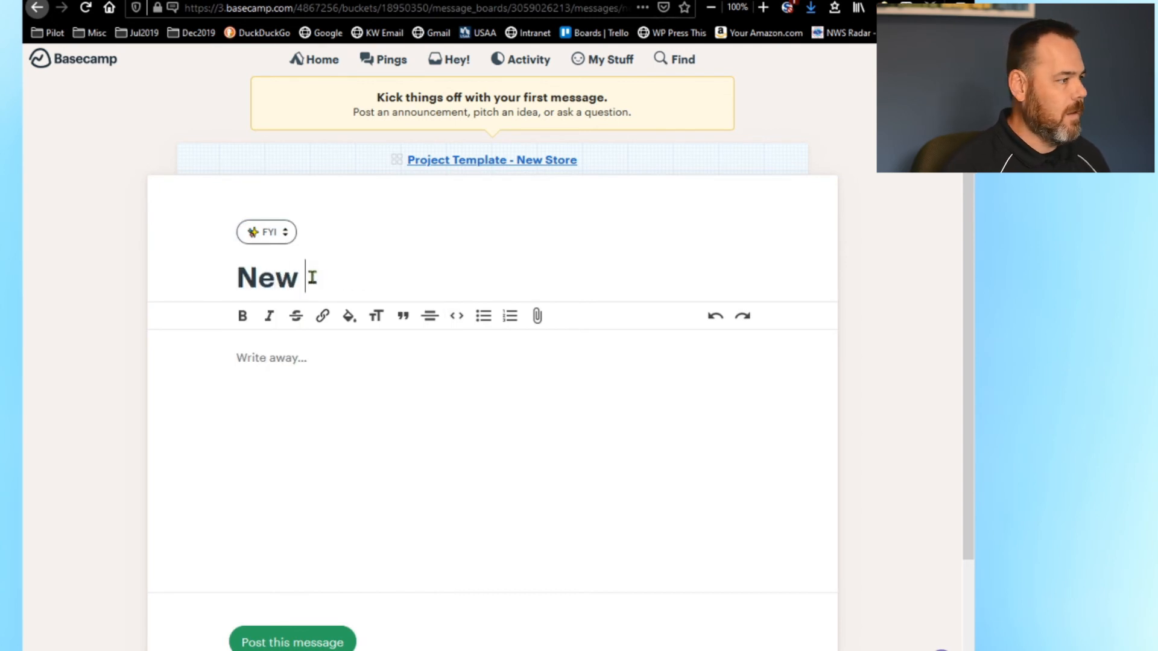
{"action": "type", "text": "Store Tit"}
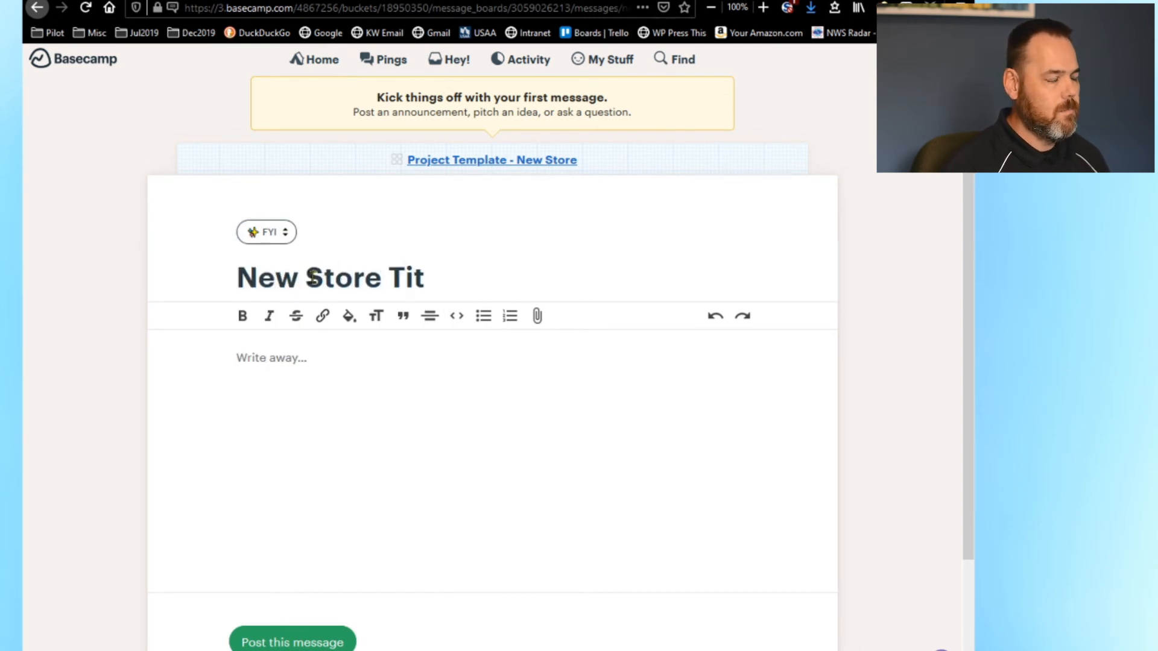
{"action": "type", "text": "le"}
- Enter "Address:" as the message body, post the message, and return to the template page
{"action": "key", "text": "Tab"}
{"action": "type", "text": "Add"}
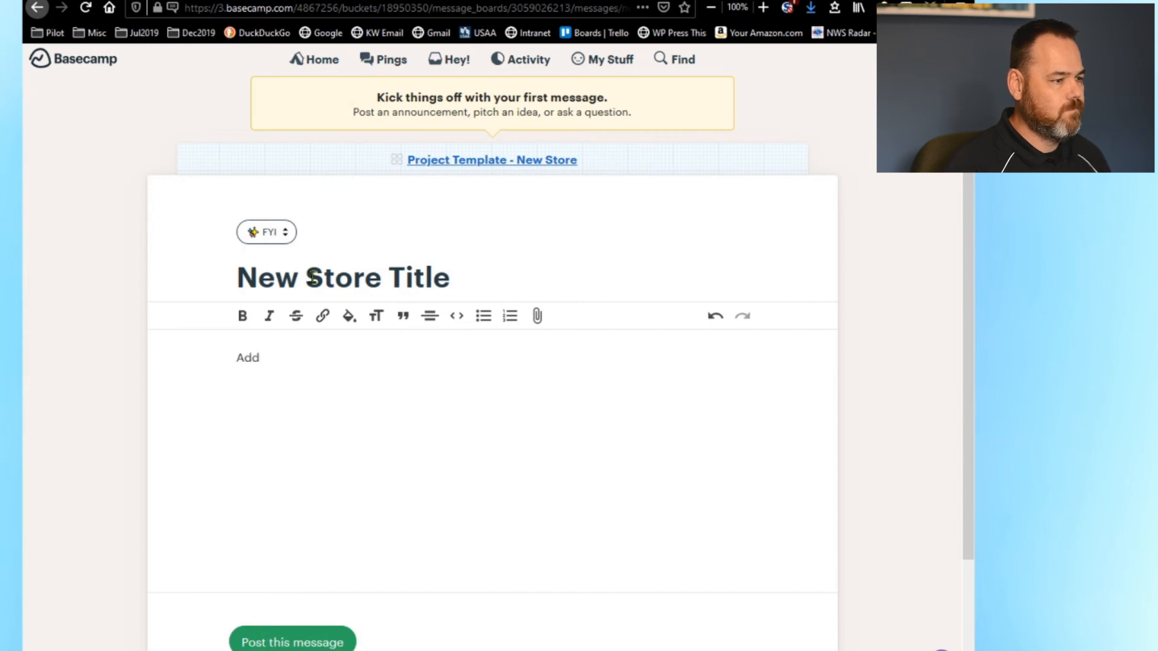
{"action": "type", "text": "ress:"}
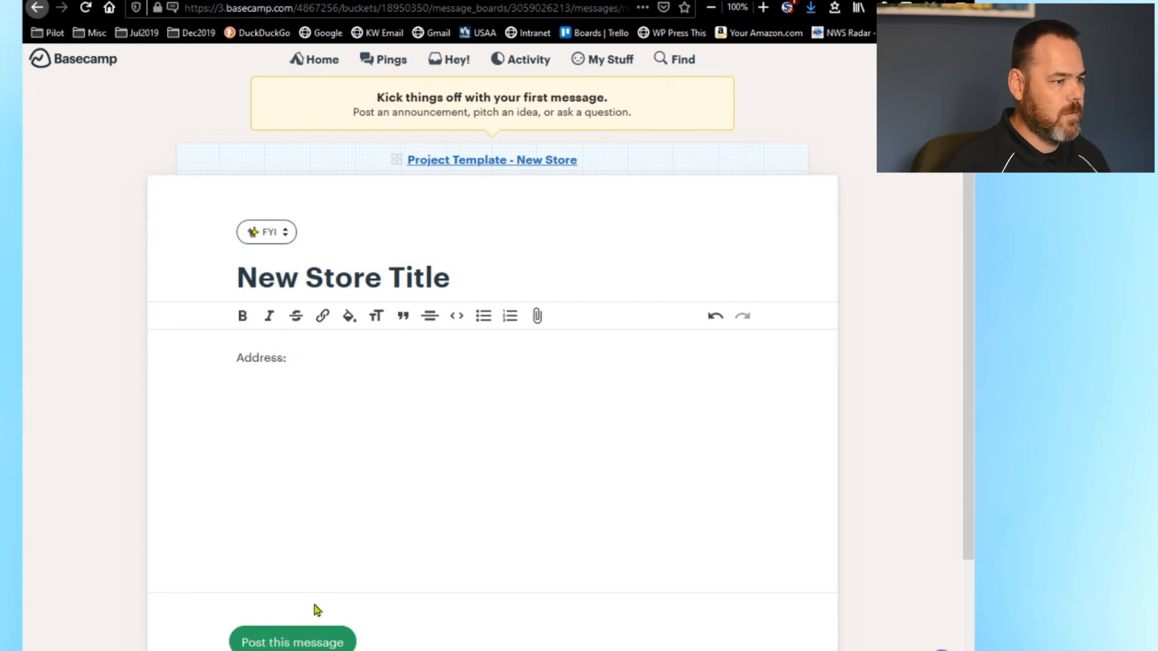
{"action": "left_click", "coordinate": [294, 643]}
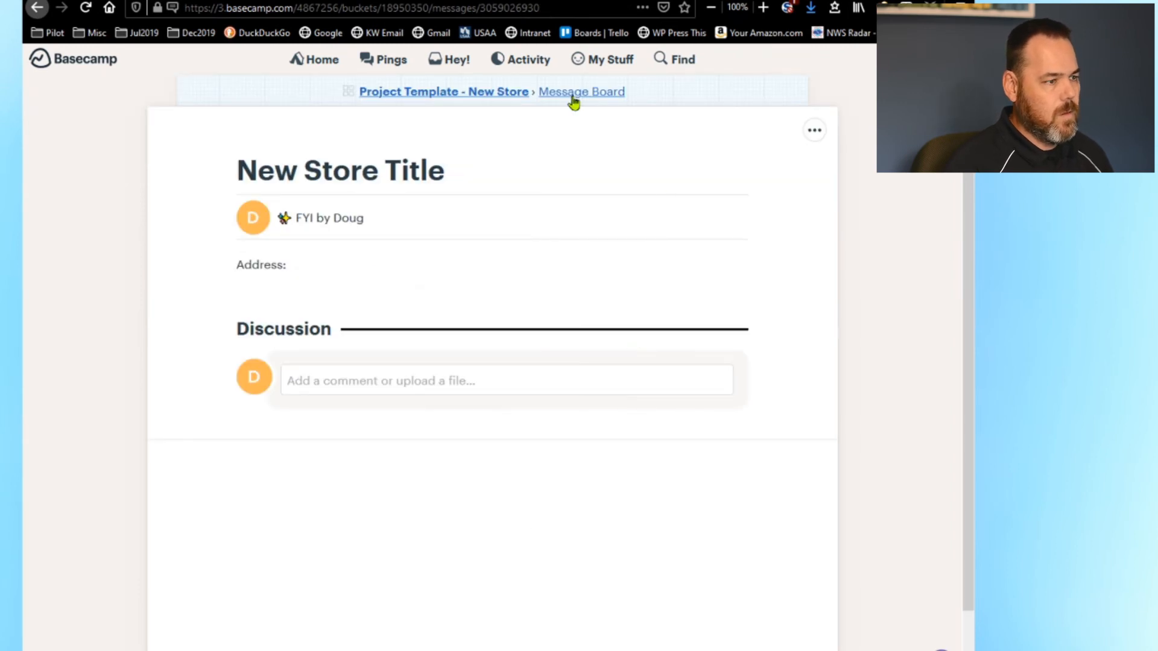
{"action": "left_click", "coordinate": [573, 95]}
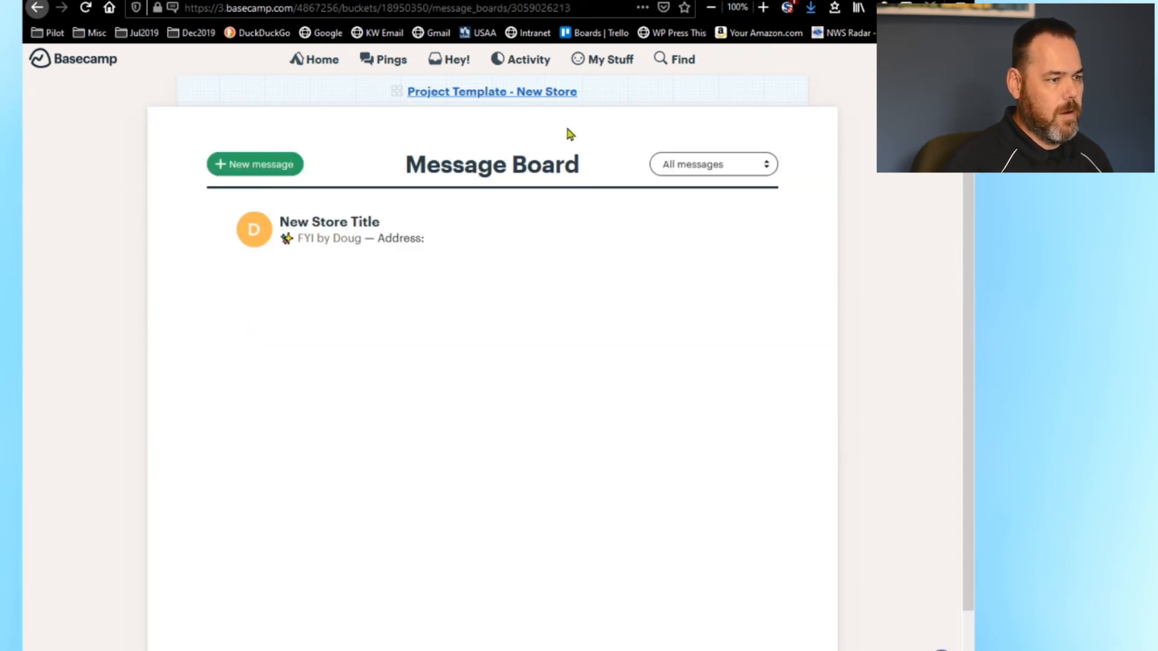
{"action": "left_click", "coordinate": [542, 96]}
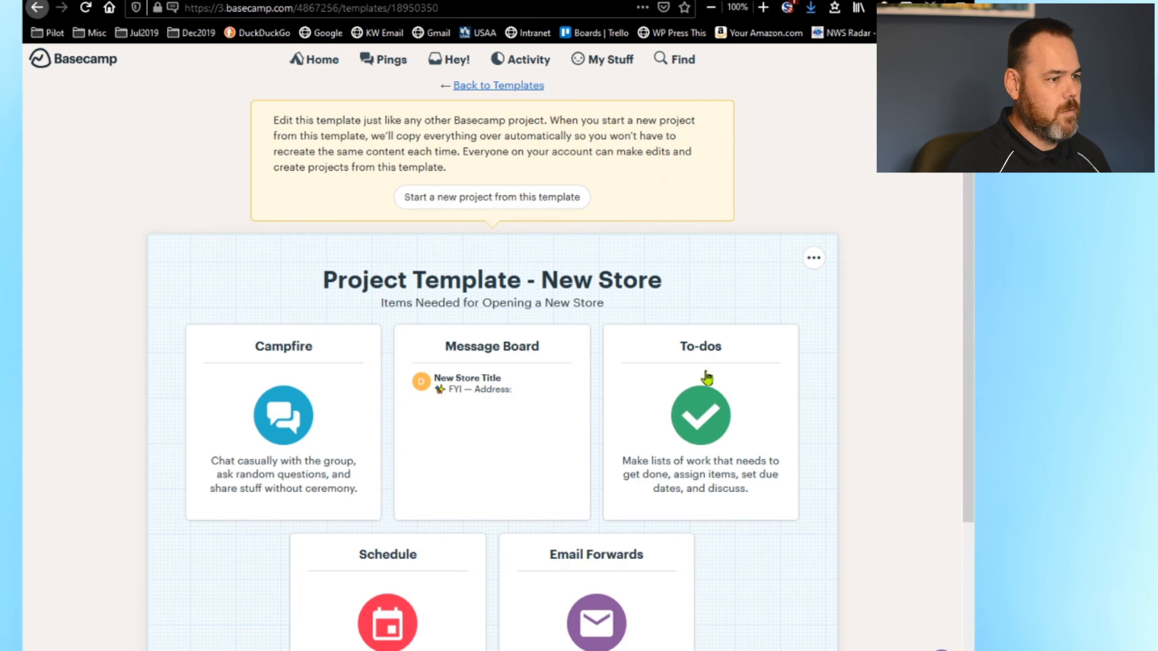
- Create a to-do list named "Pre-Opening" in the template's To-dos
{"action": "left_click", "coordinate": [707, 378]}
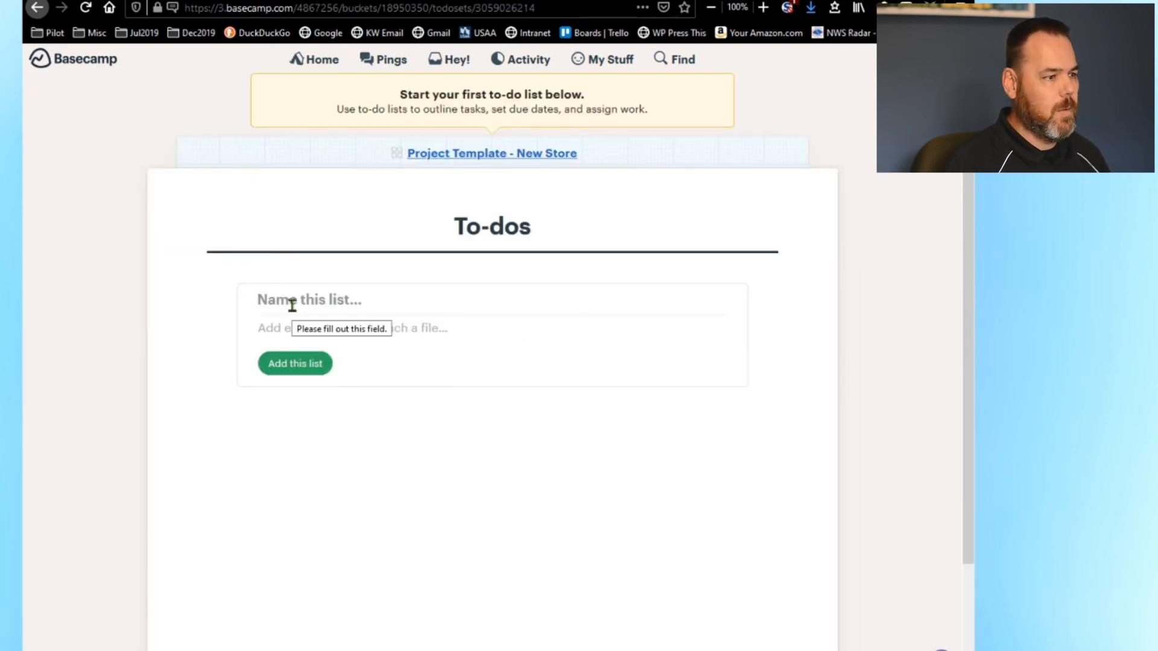
{"action": "type", "text": "Pre"}
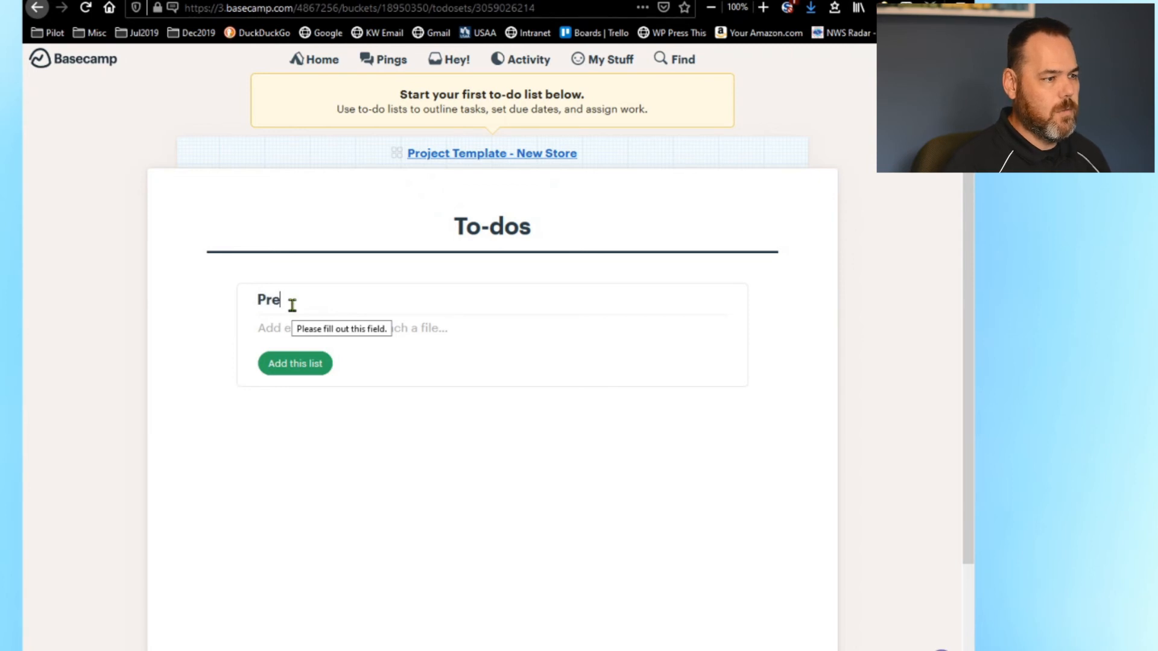
{"action": "type", "text": "-Opening"}
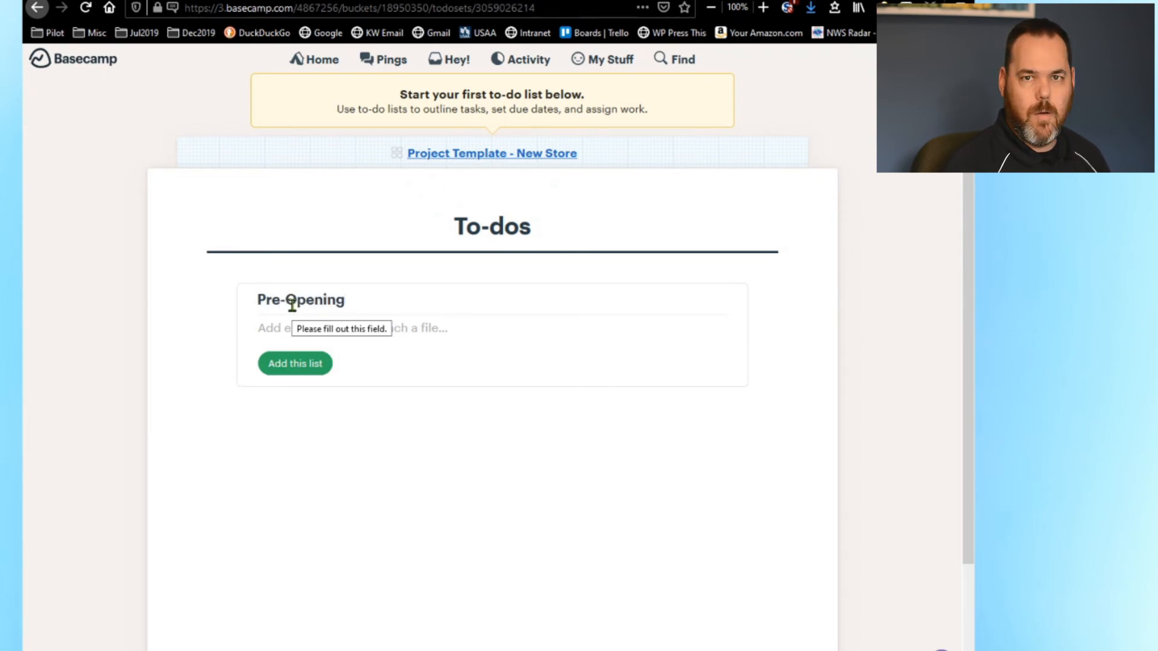
{"action": "left_click", "coordinate": [295, 362]}
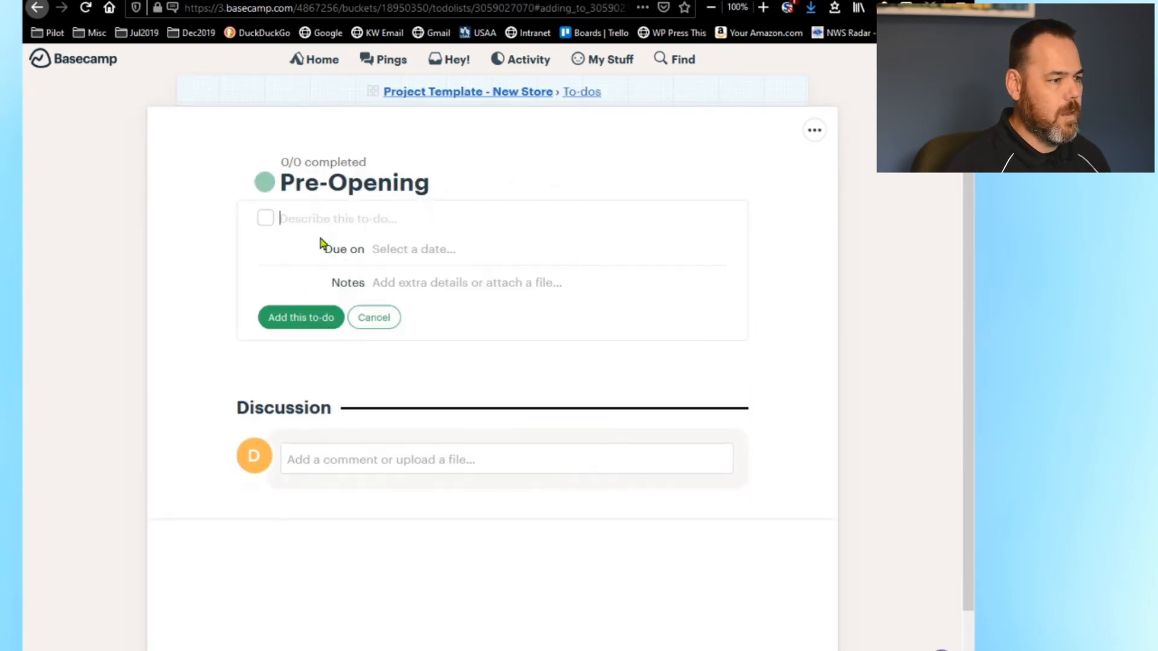
- Add the to-dos "Power" and "Water" to the Pre-Opening list
{"action": "type", "text": "Power"}
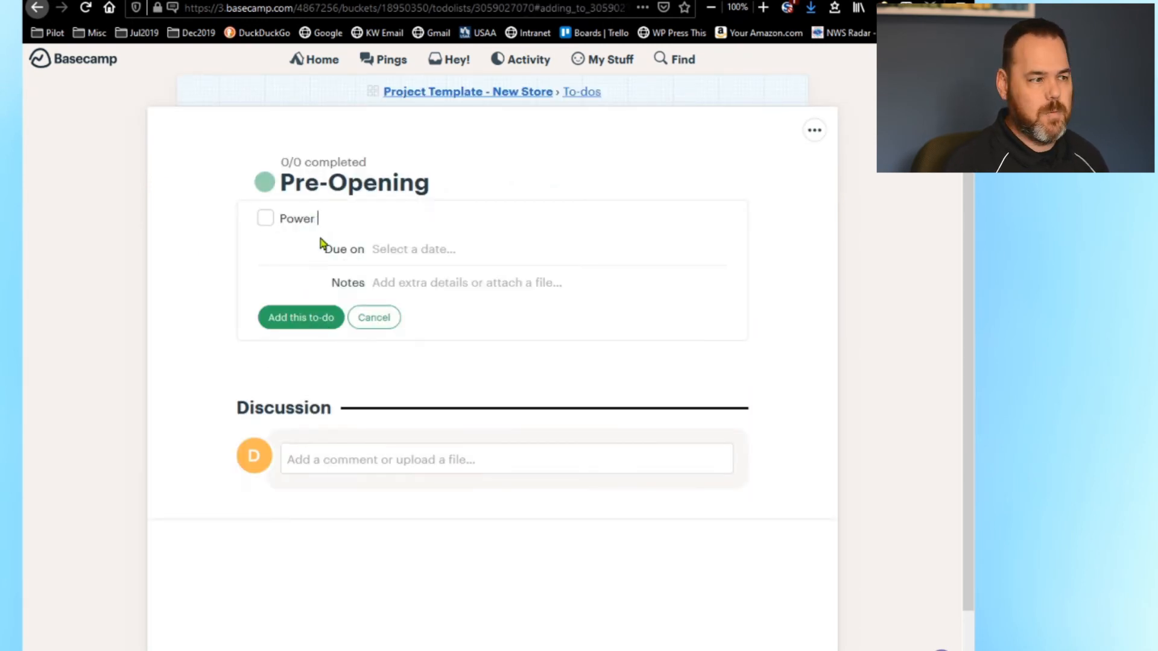
{"action": "key", "text": "Return"}
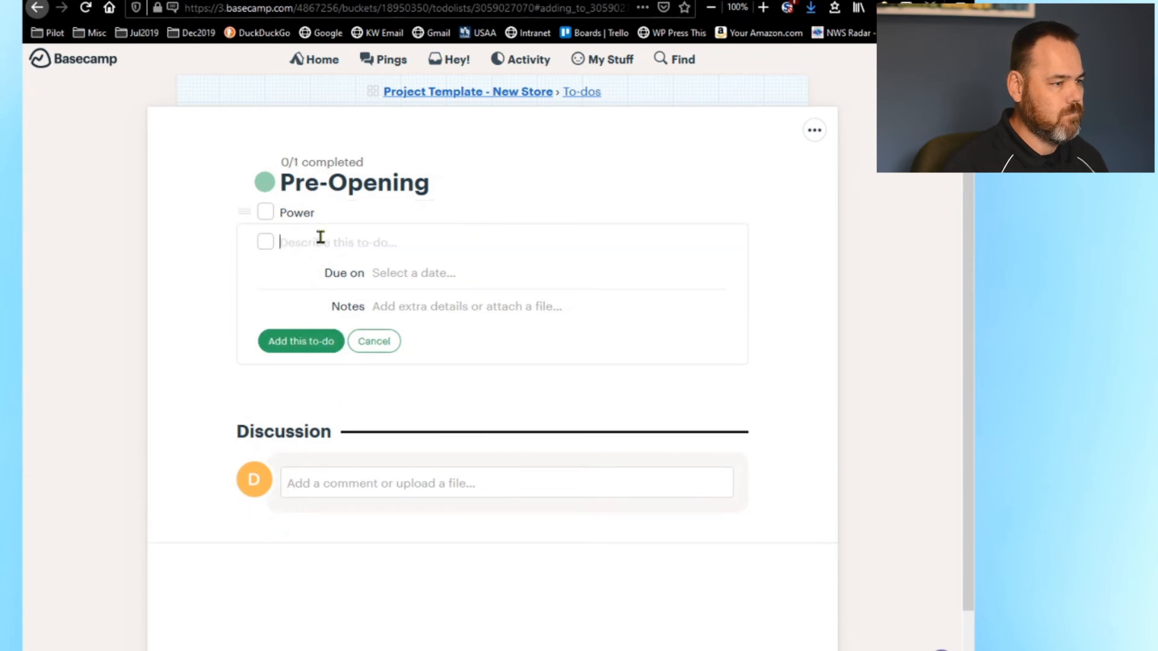
{"action": "type", "text": "Water"}
{"action": "key", "text": "Return"}
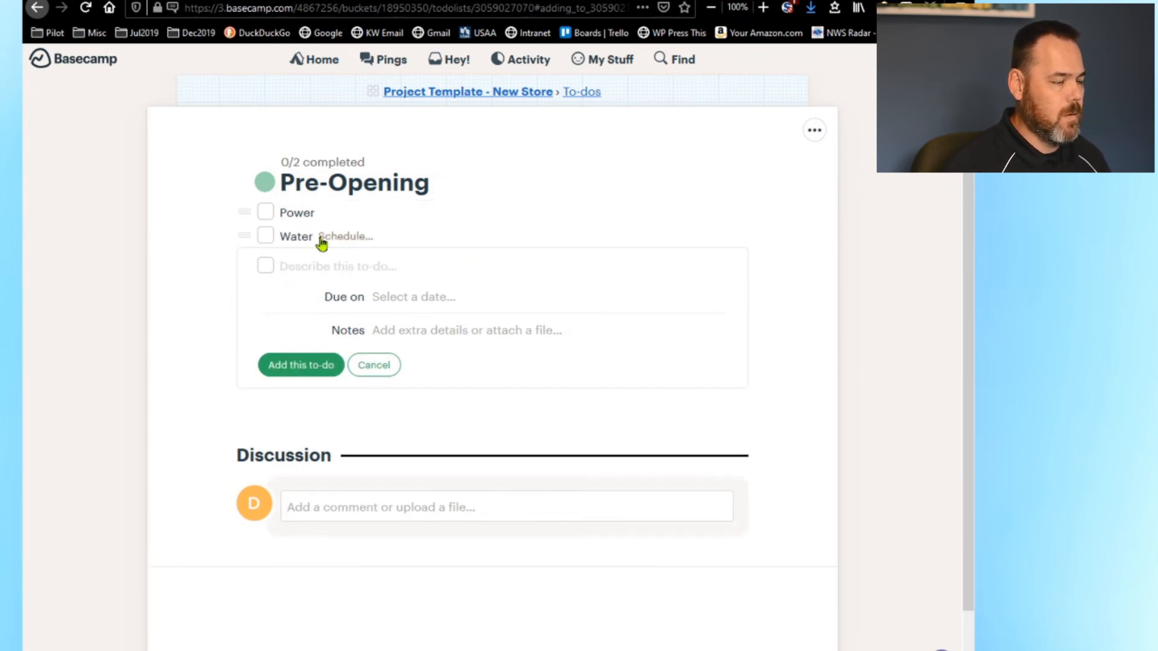
- Add the to-do "Stripe the Parking Lot" to the Pre-Opening list and finish adding items
{"action": "type", "text": "P"}
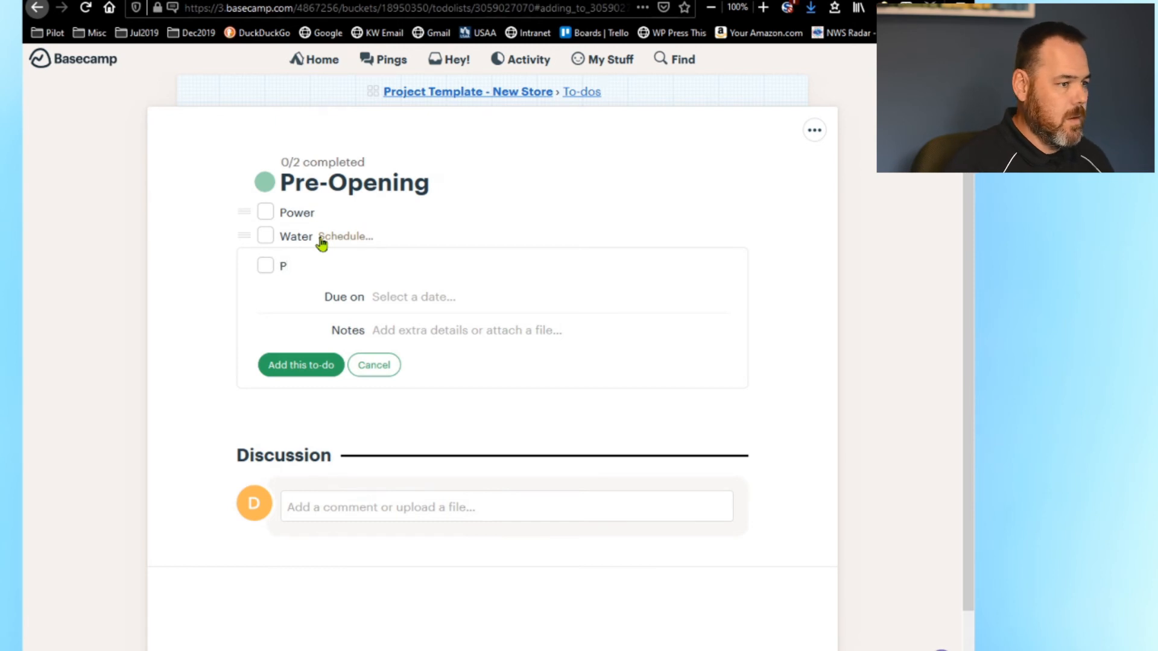
{"action": "key", "text": "BackSpace"}
{"action": "type", "text": "Stri"}
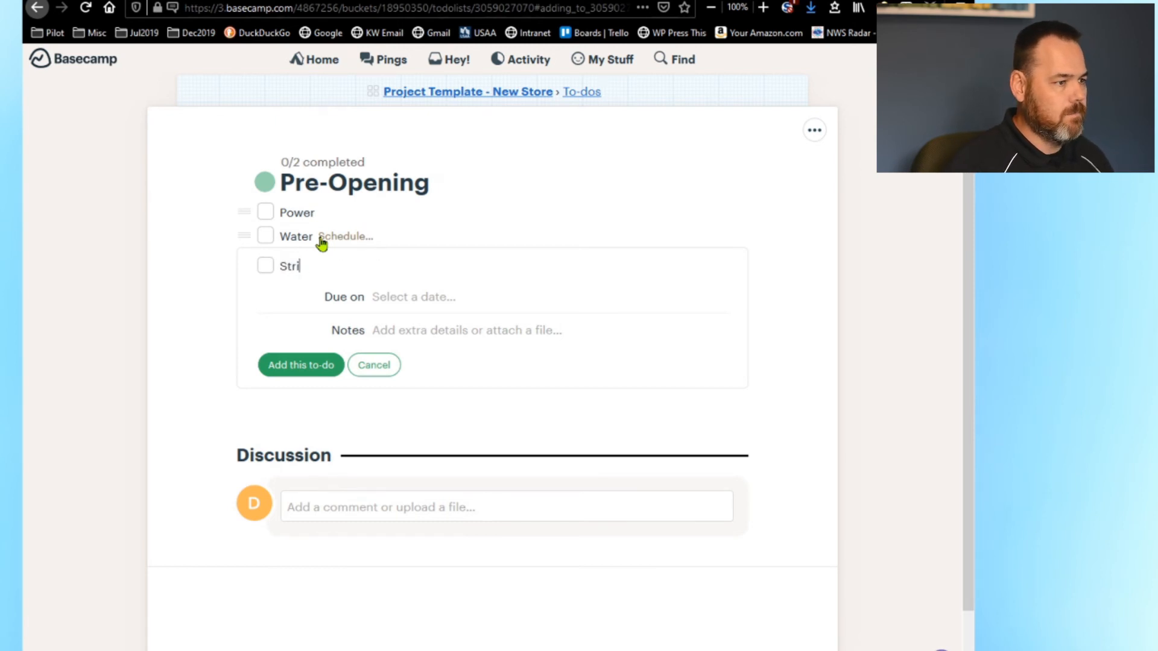
{"action": "type", "text": "pe the Poa"}
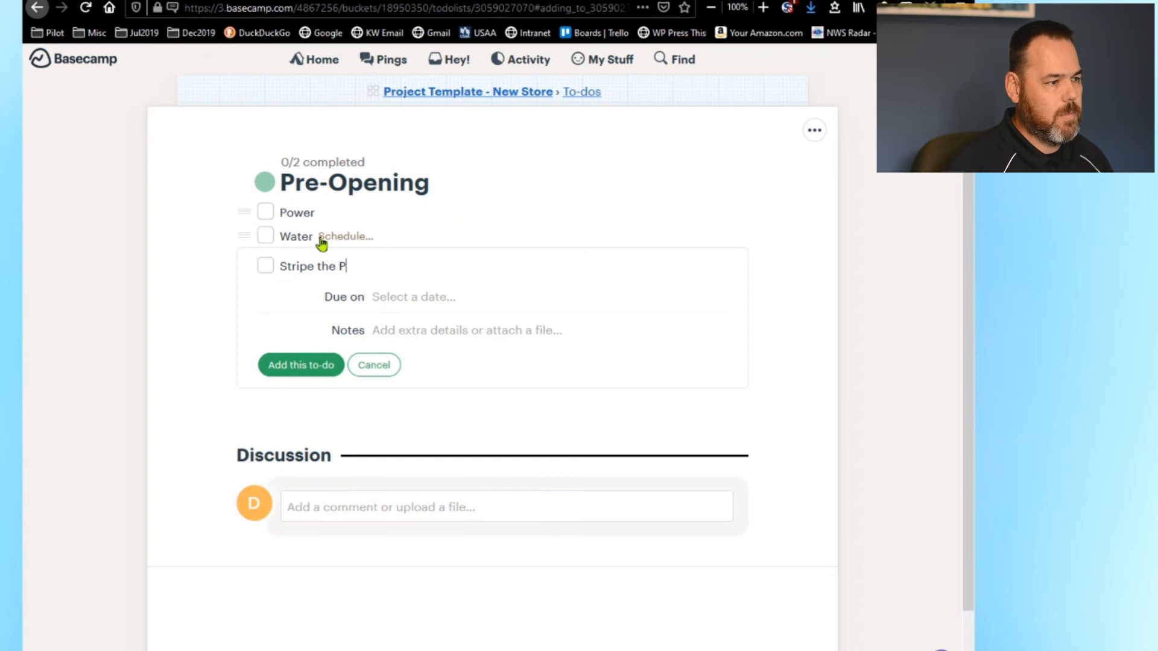
{"action": "key", "text": "BackSpace"}
{"action": "key", "text": "BackSpace"}
{"action": "type", "text": "arking Lot"}
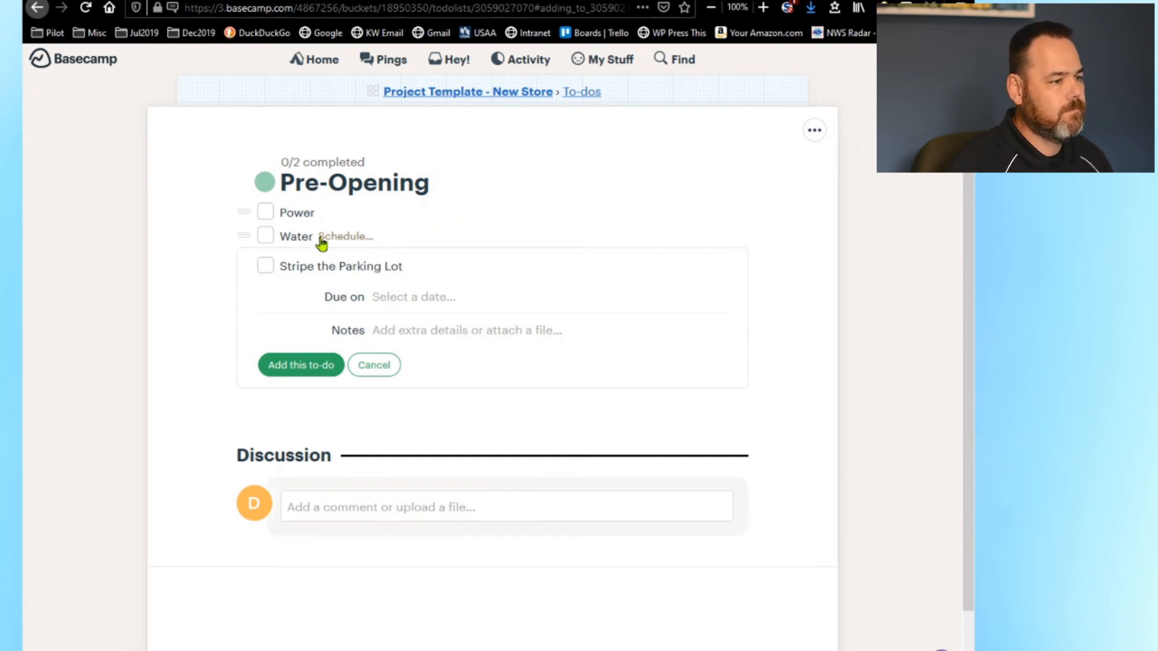
{"action": "left_click", "coordinate": [289, 370]}
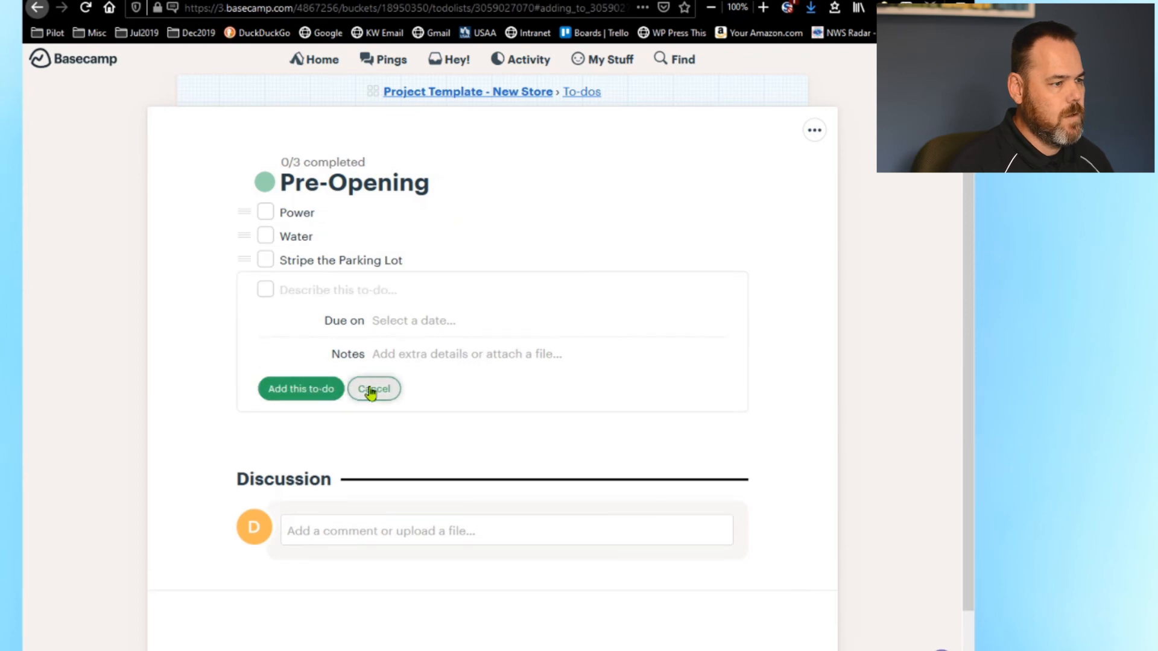
{"action": "left_click", "coordinate": [370, 391]}
- Return to the template's To-dos and create a second list named "Opening Day"
{"action": "left_click", "coordinate": [582, 92]}
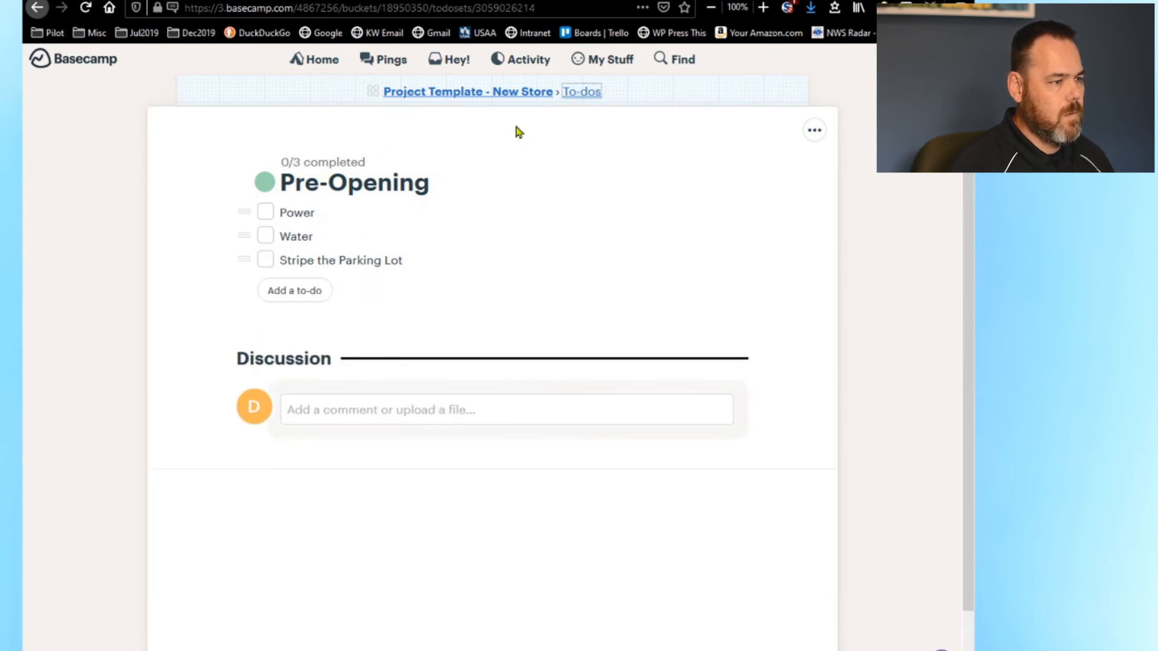
{"action": "left_click", "coordinate": [246, 167]}
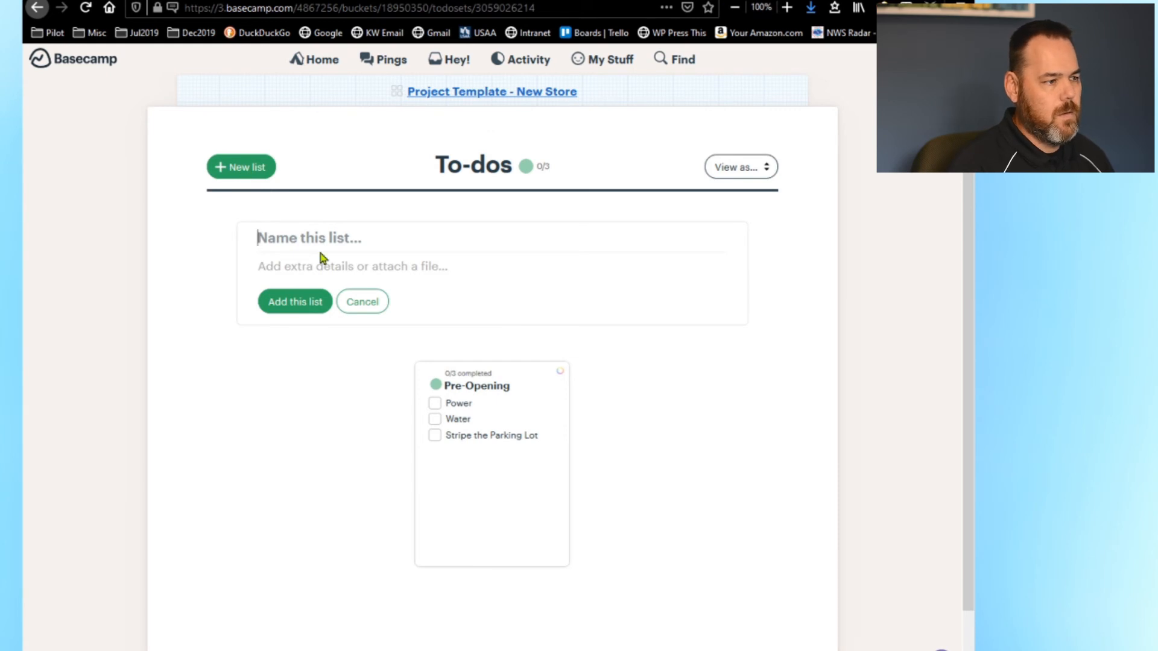
{"action": "type", "text": "Opeing"}
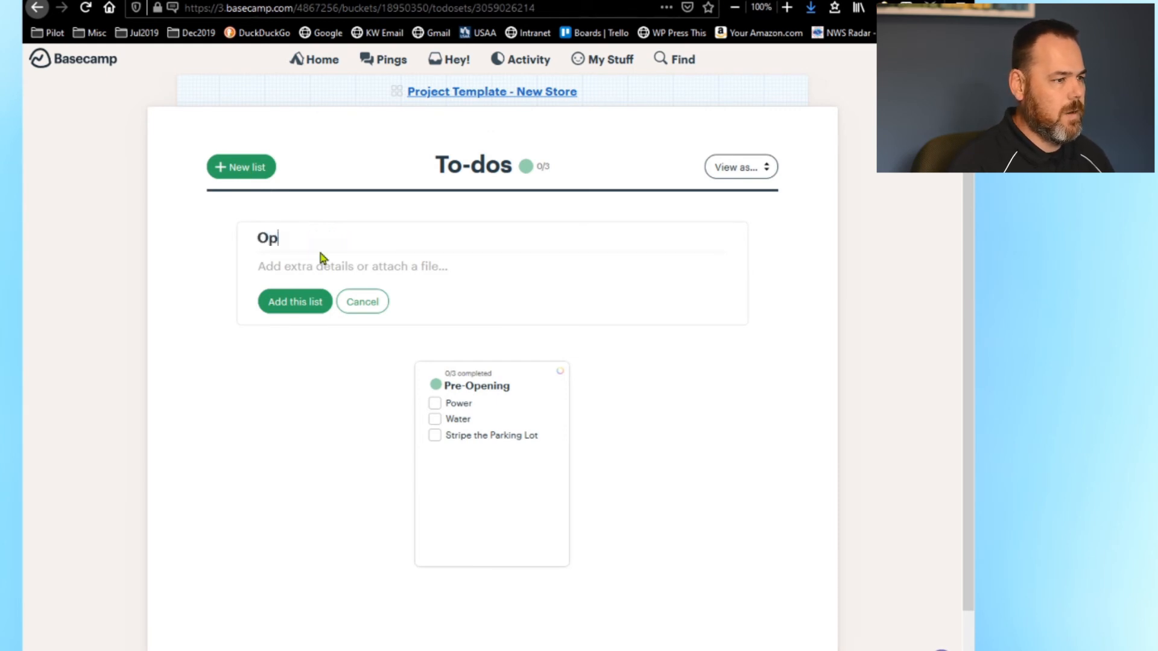
{"action": "key", "text": "BackSpace"}
{"action": "type", "text": "ning"}
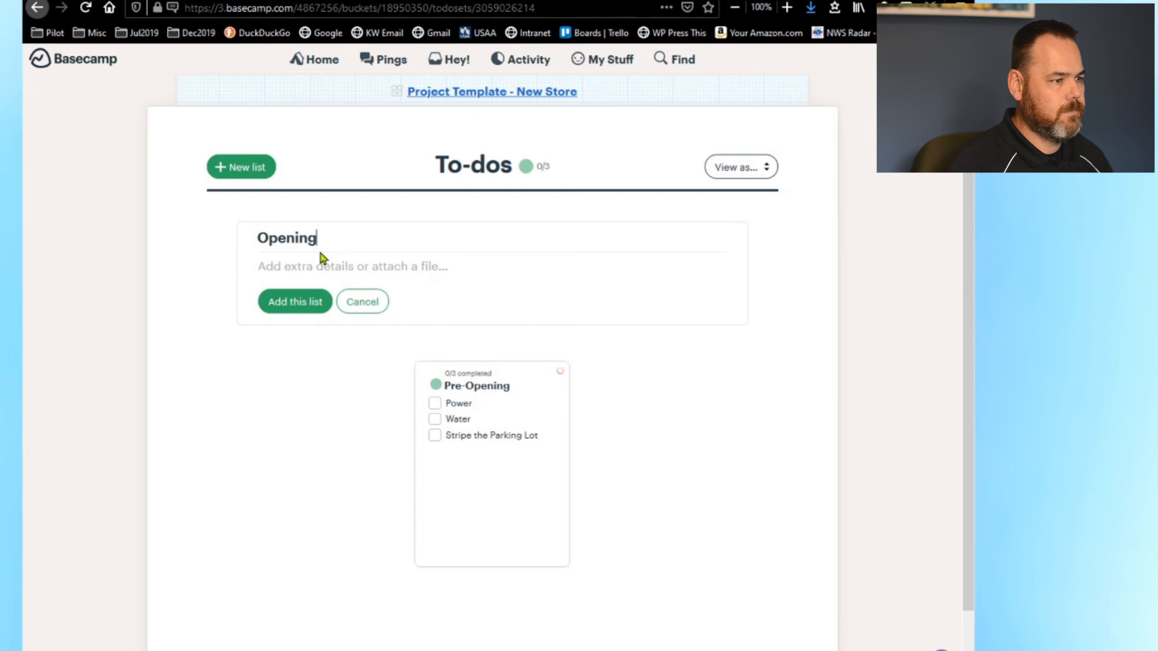
{"action": "type", "text": " Day"}
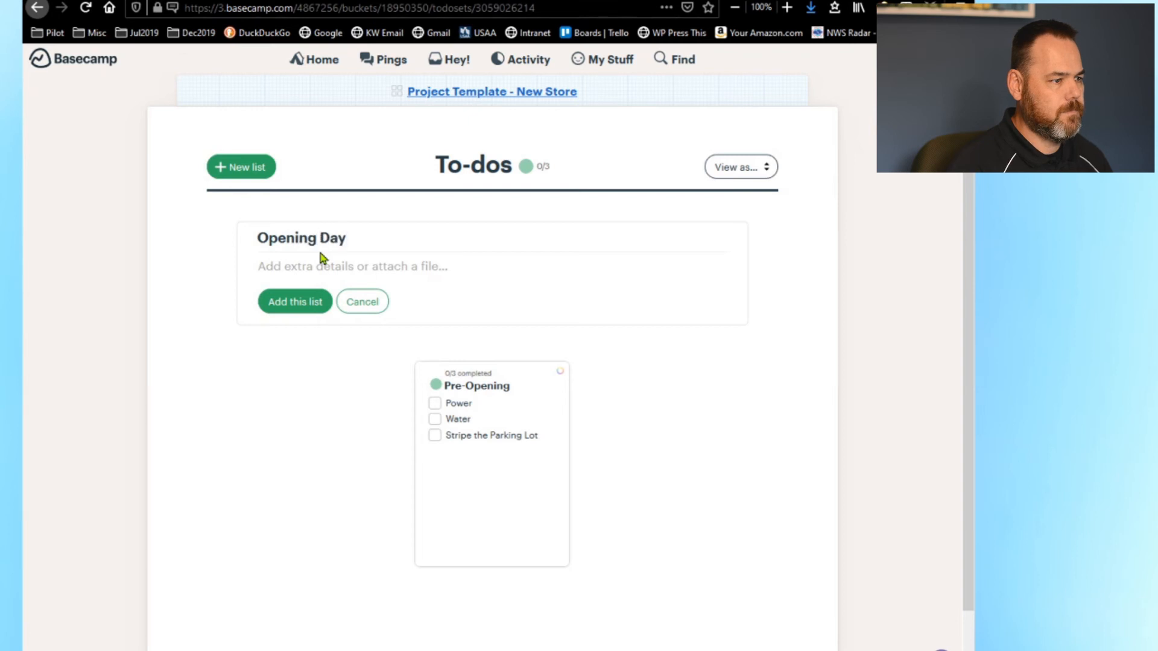
{"action": "left_click", "coordinate": [295, 302]}
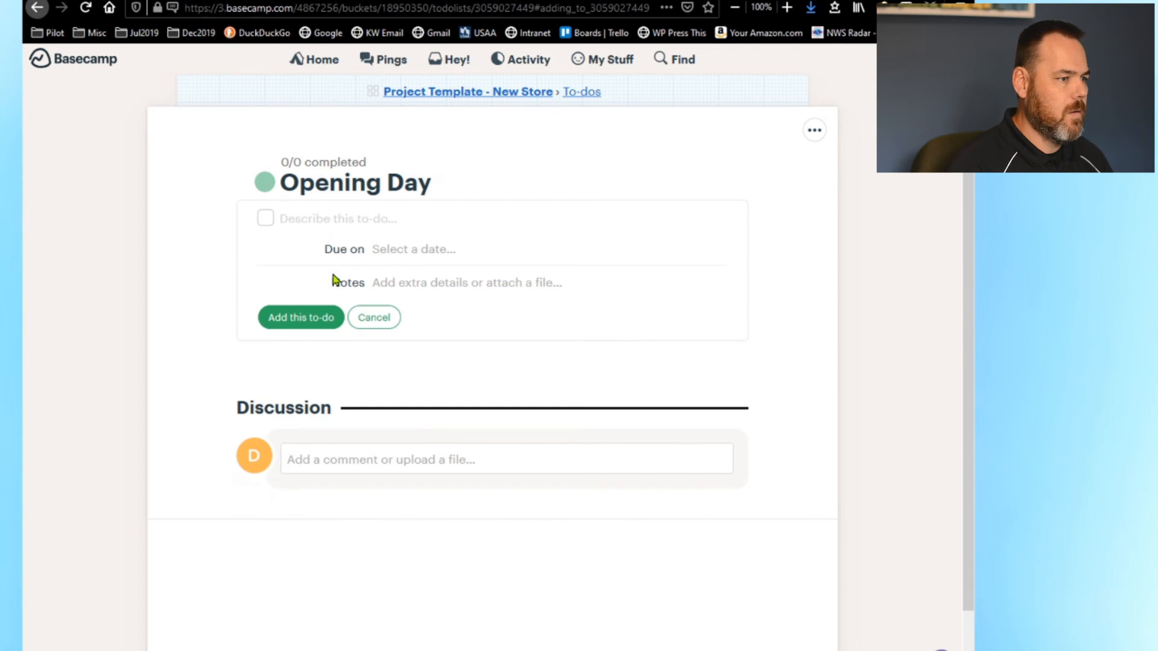
{"action": "type", "text": "C"}
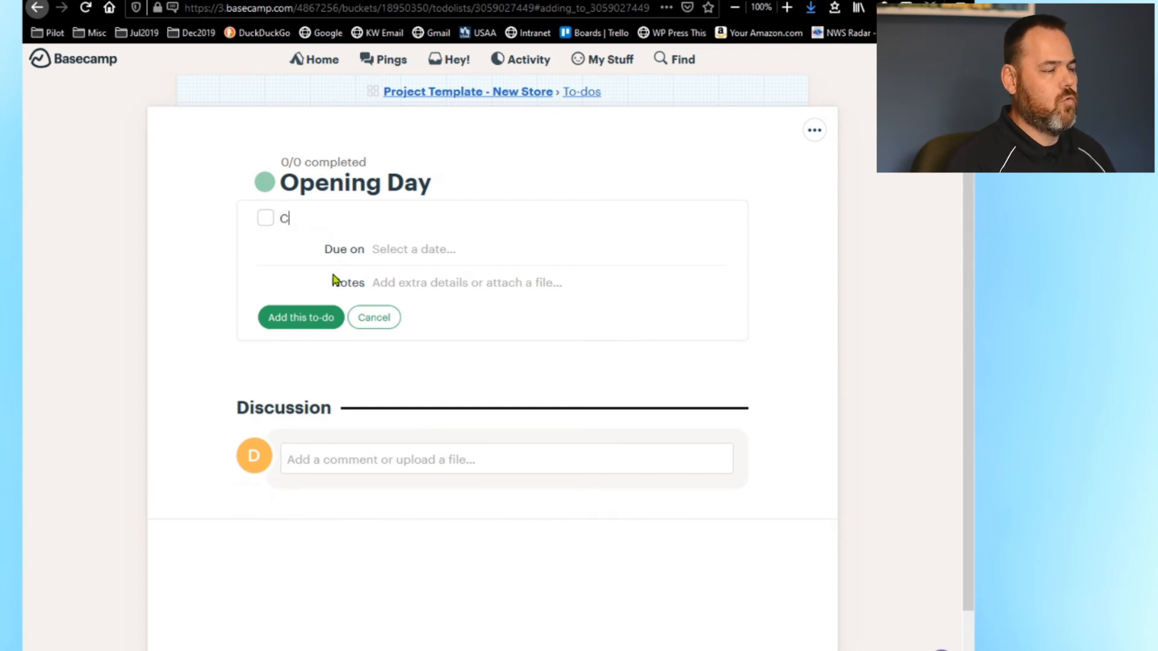
{"action": "type", "text": "lean the Par"}
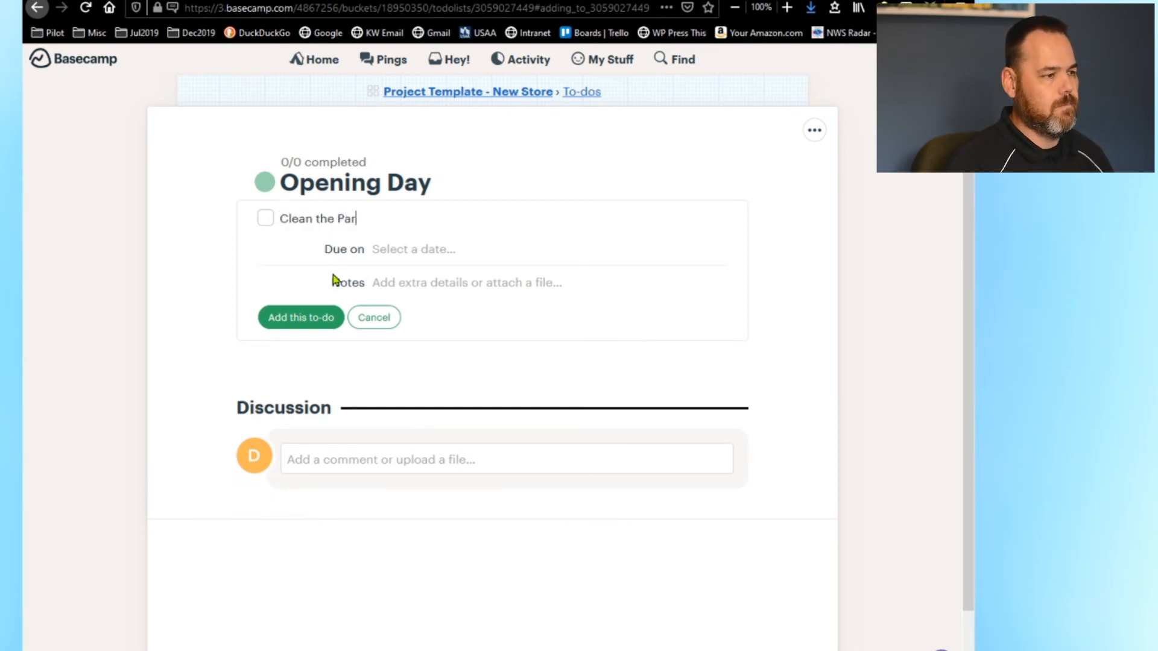
{"action": "type", "text": "kin"}
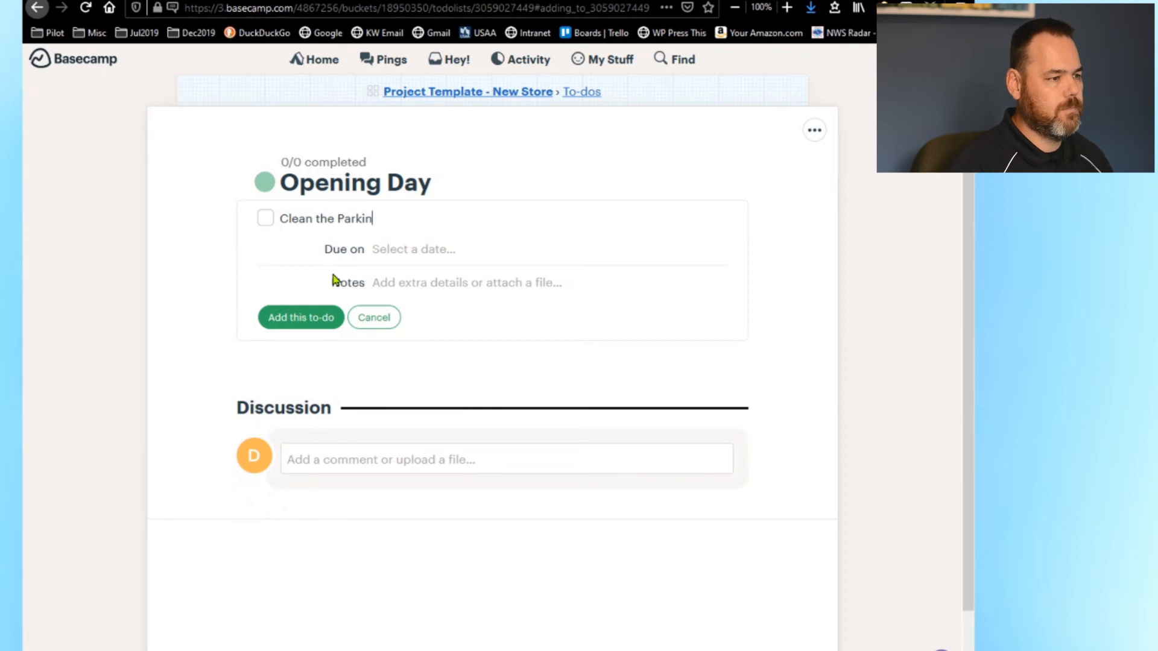
{"action": "key", "text": "BackSpace"}
{"action": "key", "text": "BackSpace"}
{"action": "key", "text": "BackSpace"}
{"action": "key", "text": "BackSpace"}
{"action": "key", "text": "BackSpace"}
{"action": "key", "text": "BackSpace"}
{"action": "key", "text": "BackSpace"}
{"action": "key", "text": "BackSpace"}
{"action": "key", "text": "BackSpace"}
{"action": "key", "text": "BackSpace"}
{"action": "key", "text": "BackSpace"}
{"action": "key", "text": "BackSpace"}
{"action": "key", "text": "BackSpace"}
{"action": "key", "text": "BackSpace"}
{"action": "key", "text": "BackSpace"}
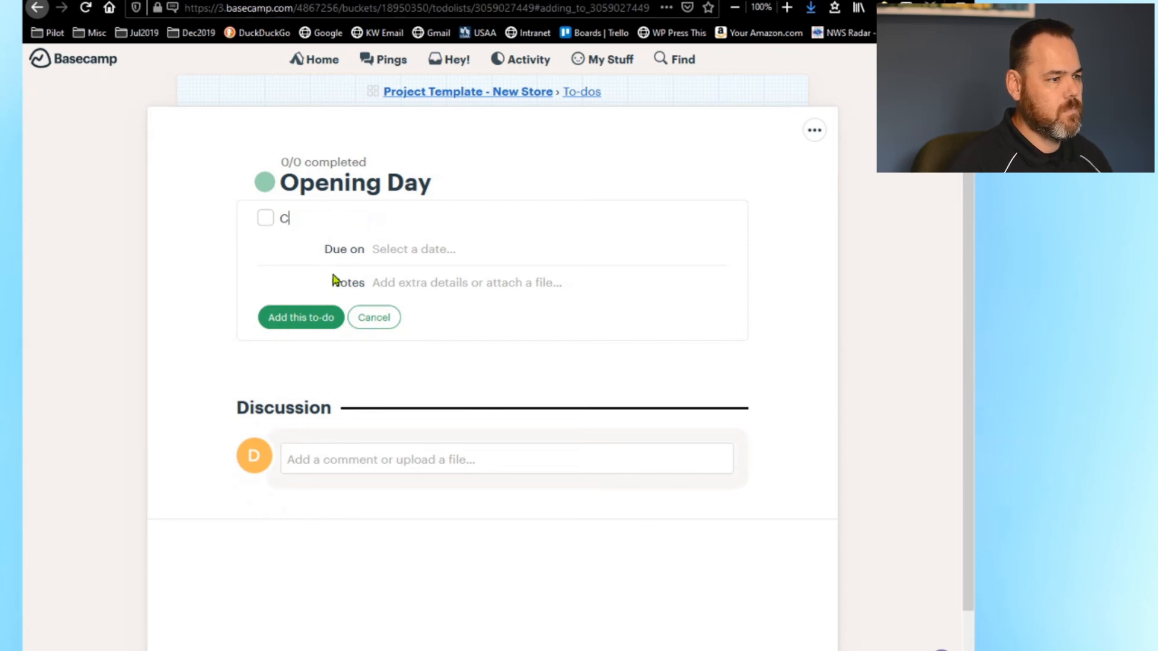
{"action": "key", "text": "BackSpace"}
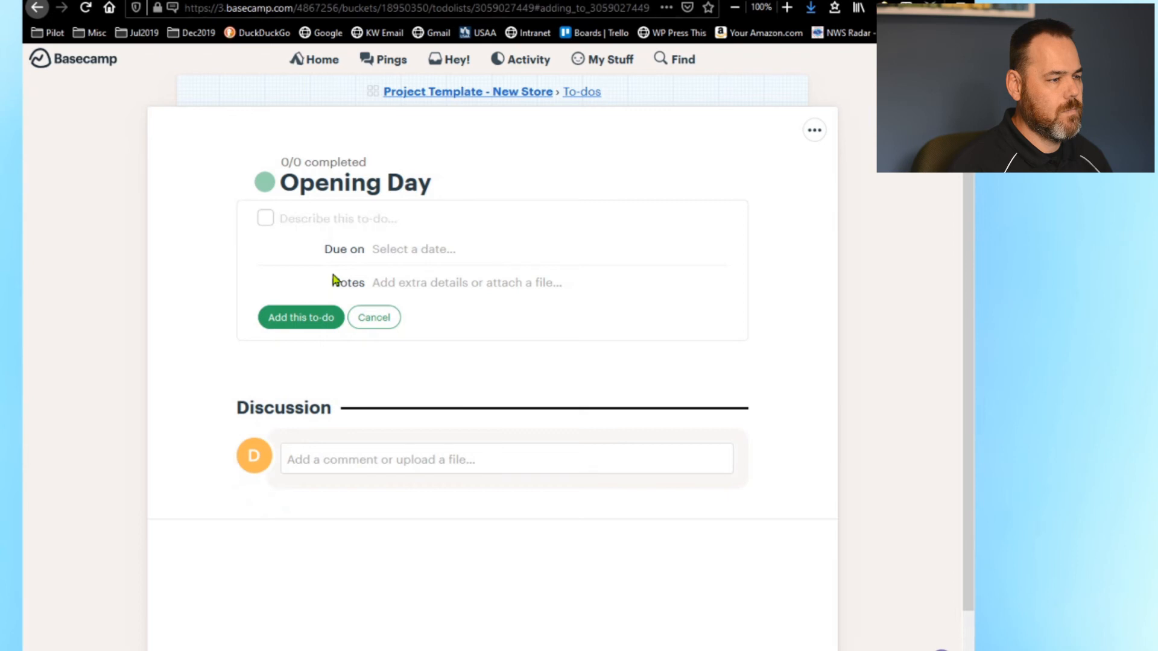
- Add the to-do "Pickup Any Trash in Parking Lot" to the Opening Day list
{"action": "type", "text": "Pickup "}
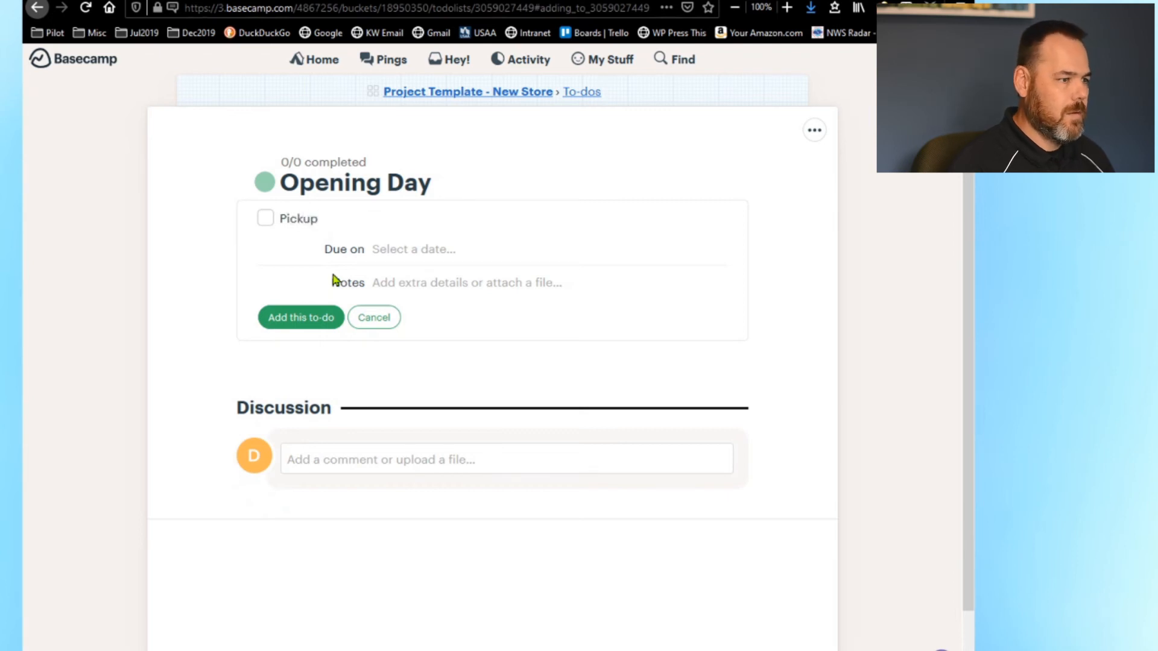
{"action": "type", "text": "Any Tra"}
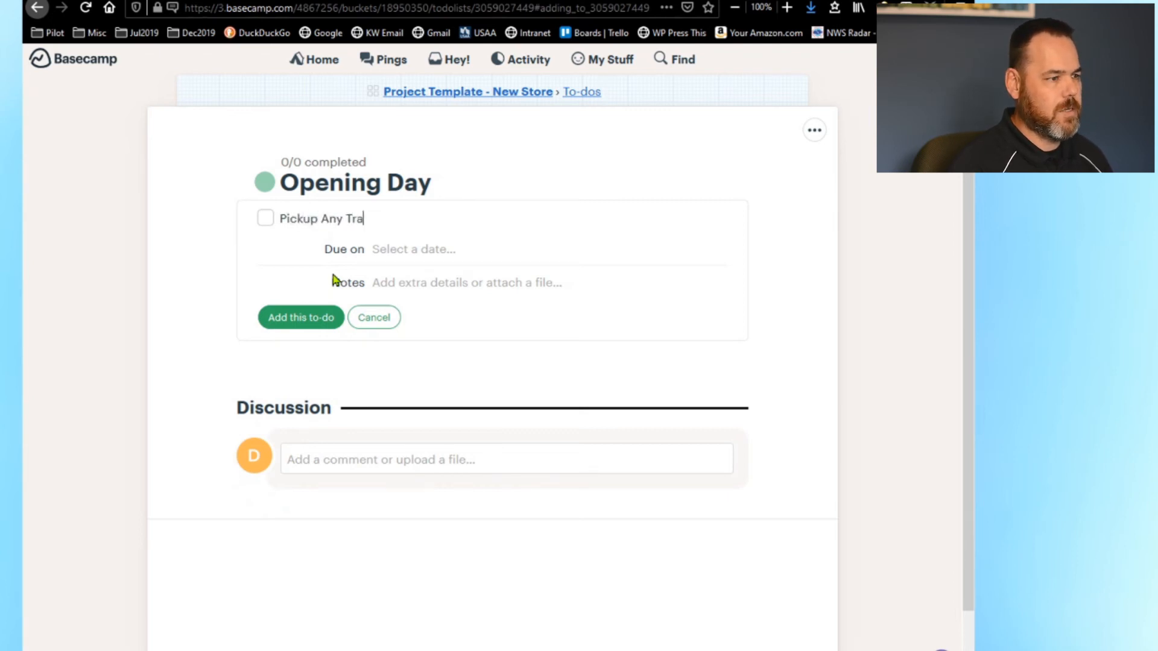
{"action": "type", "text": "sh in Pa"}
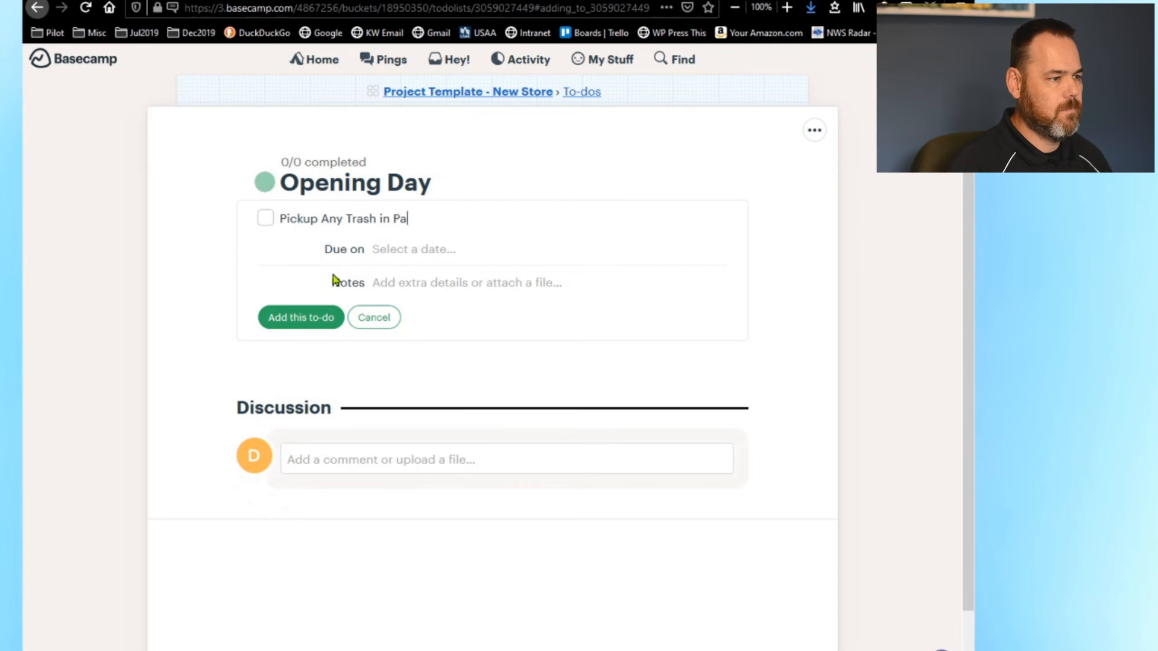
{"action": "type", "text": "rking Lot"}
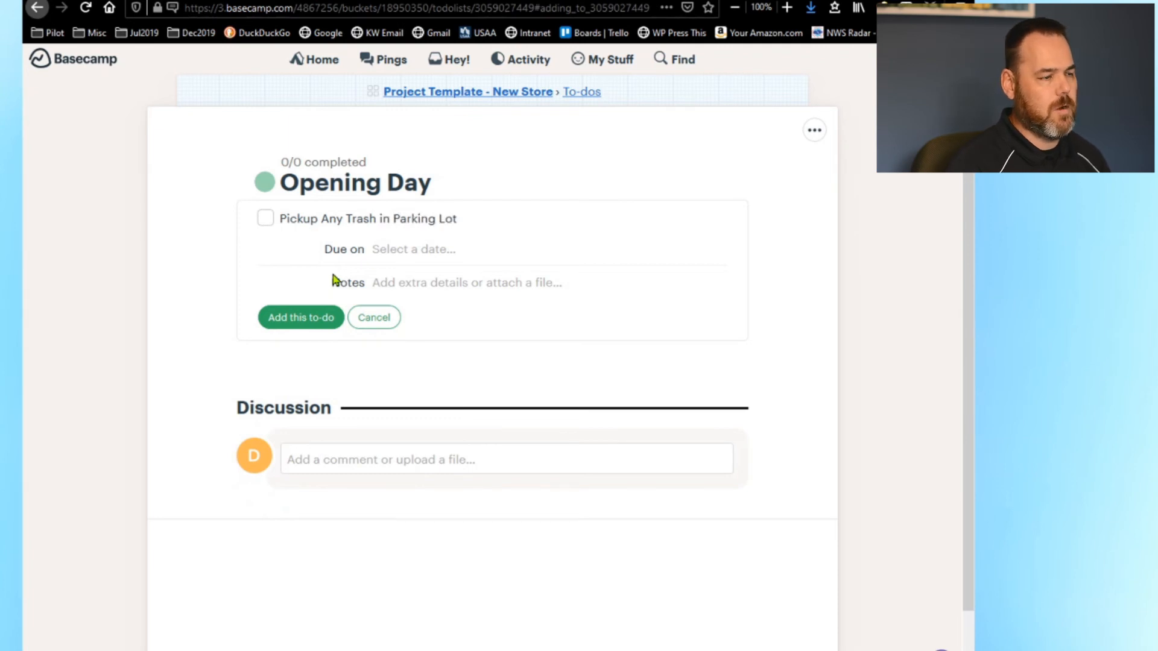
{"action": "left_click", "coordinate": [312, 323]}
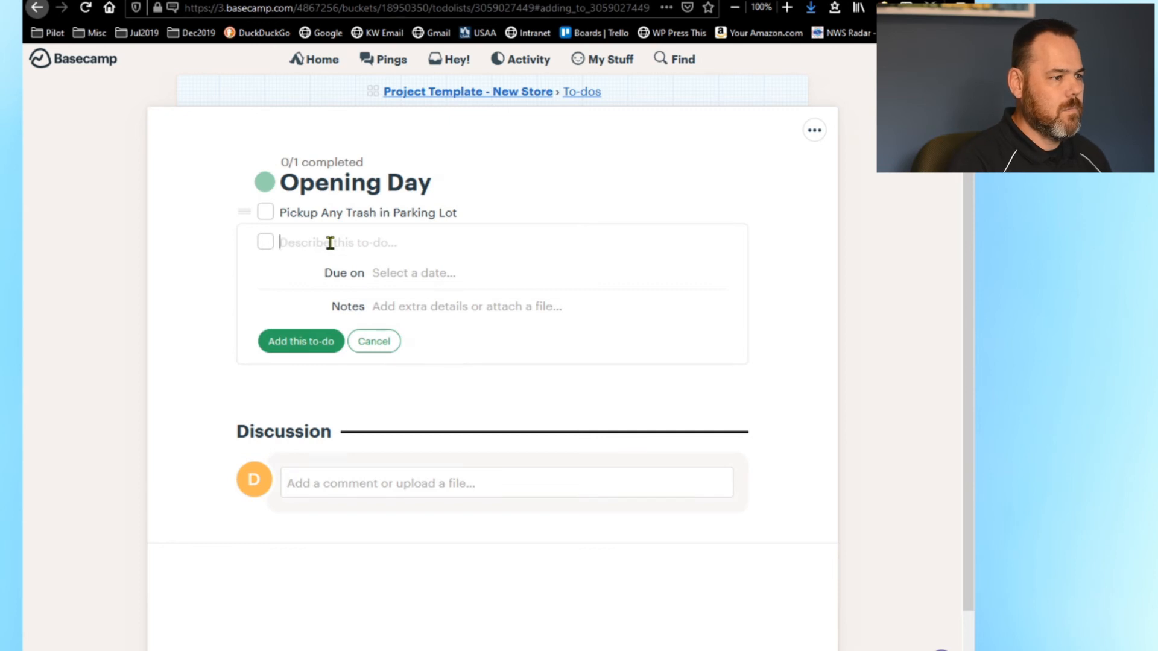
- Add the to-do "Man the Phones" to the Opening Day list and finish adding items
{"action": "type", "text": "Man"}
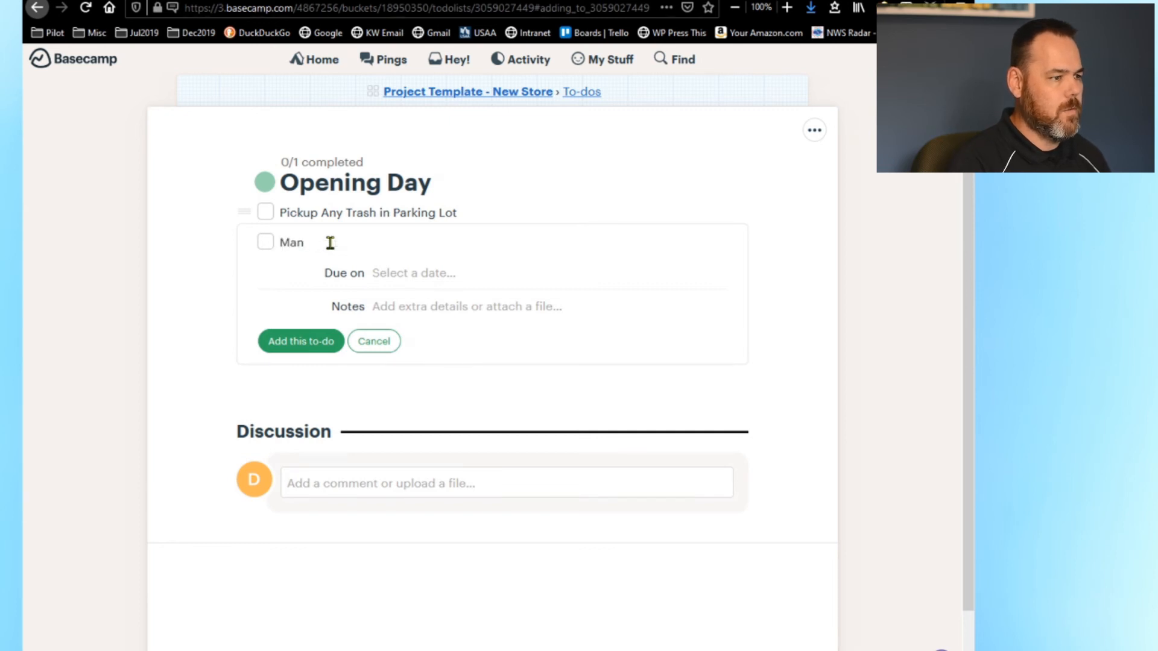
{"action": "type", "text": " the Phones"}
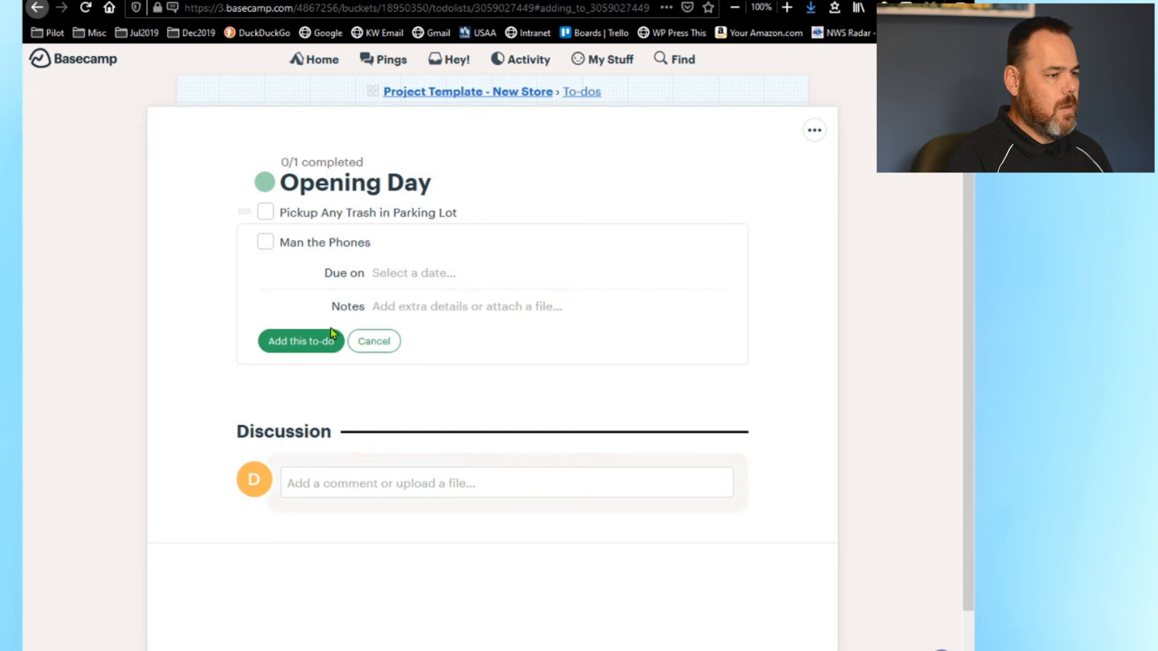
{"action": "left_click", "coordinate": [331, 339]}
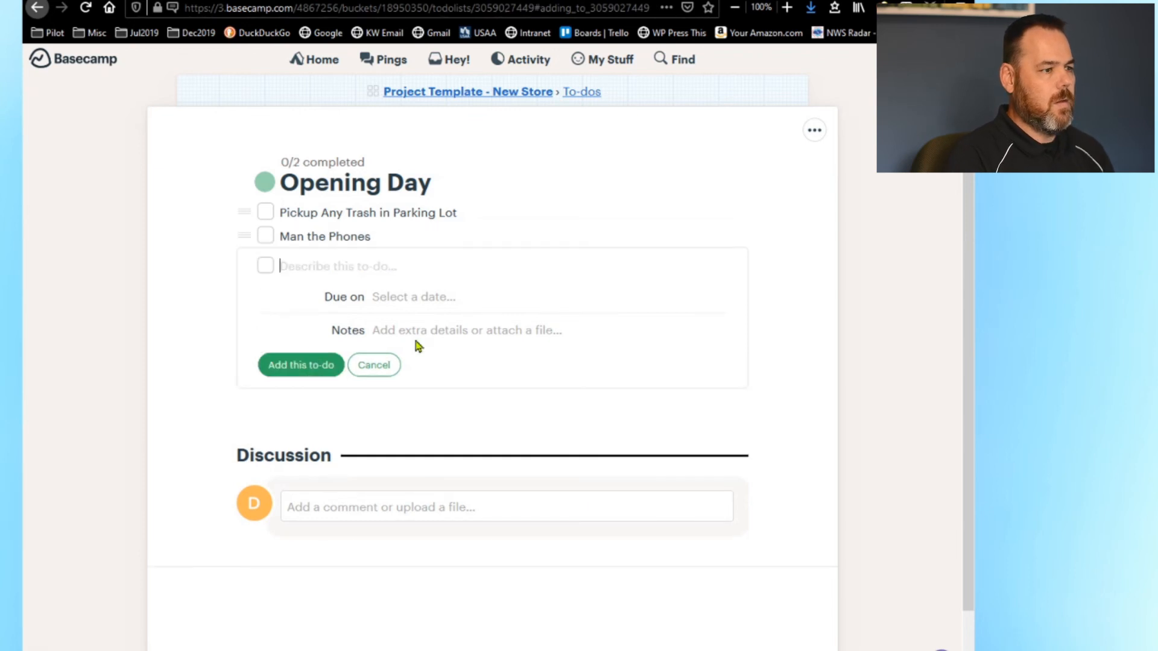
{"action": "left_click", "coordinate": [379, 369]}
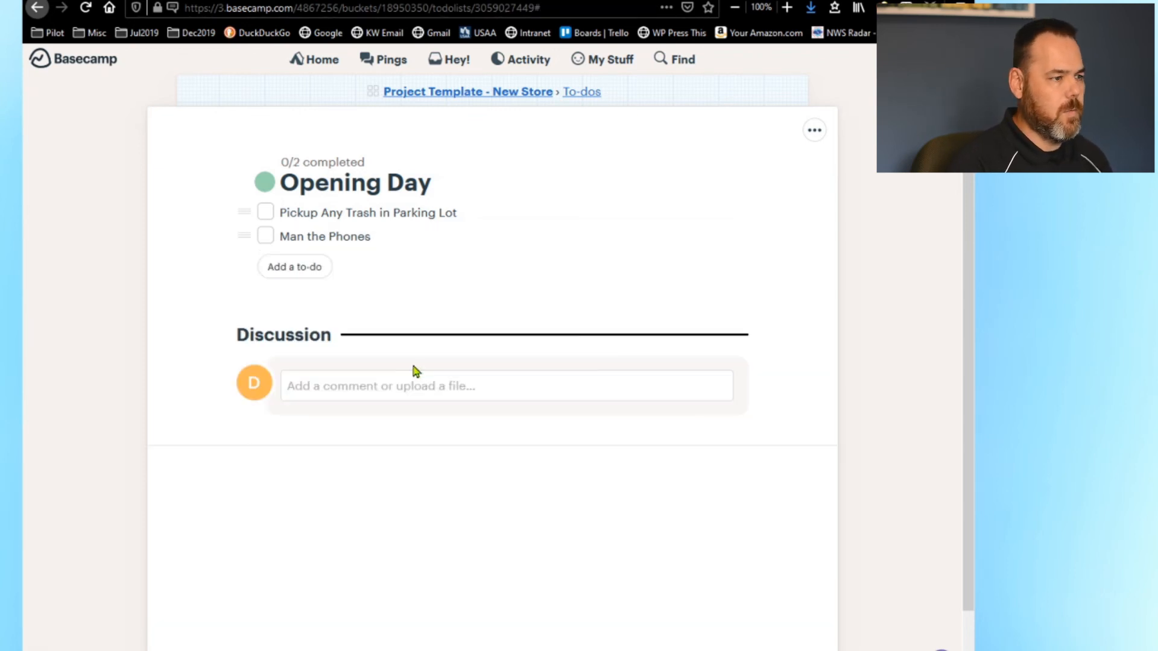
- Show all the template's to-dos in a list view and move Pre-Opening above Opening Day
{"action": "left_click", "coordinate": [588, 94]}
{"action": "left_click", "coordinate": [755, 173]}
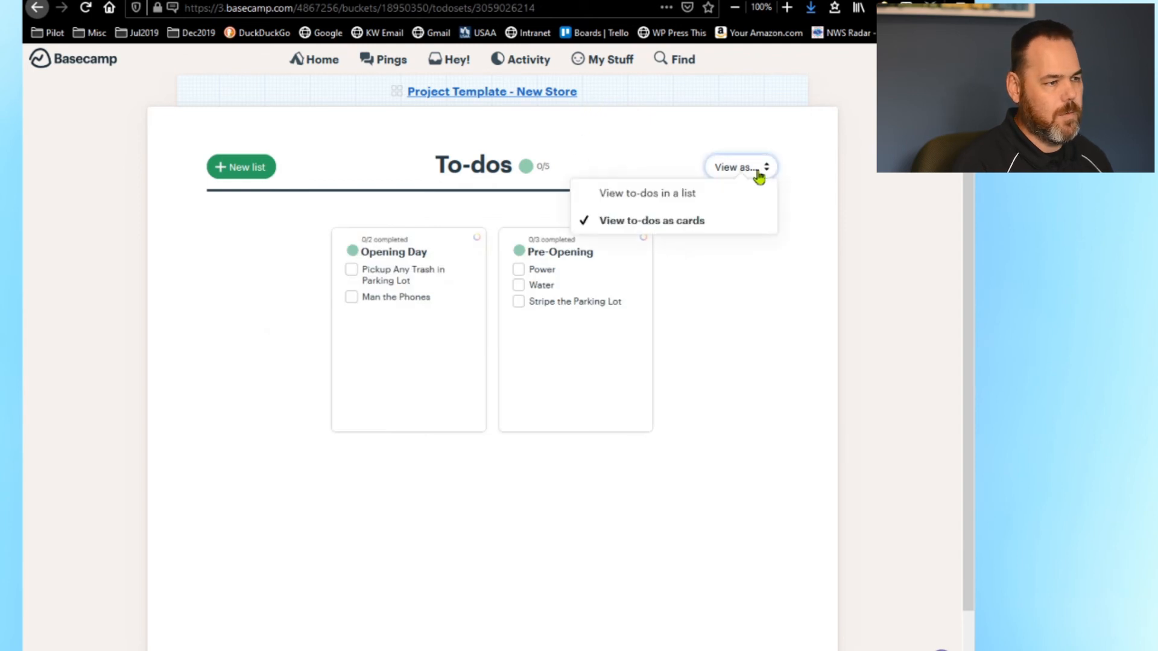
{"action": "left_click", "coordinate": [682, 194]}
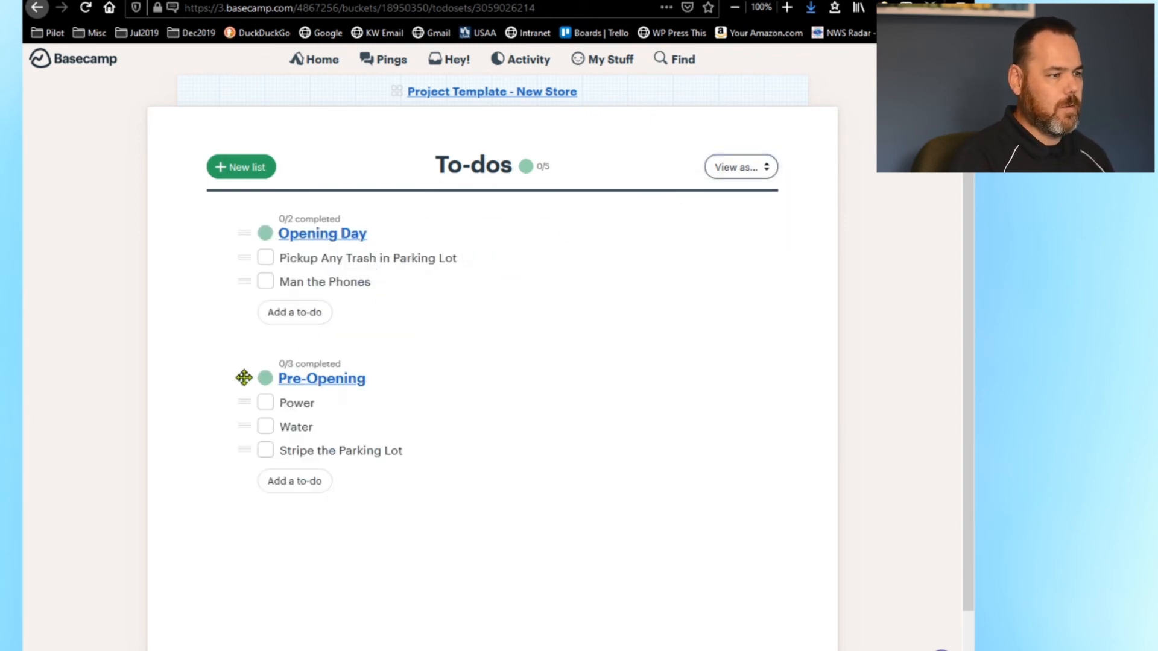
{"action": "left_click_drag", "start_coordinate": [245, 378], "coordinate": [255, 217]}
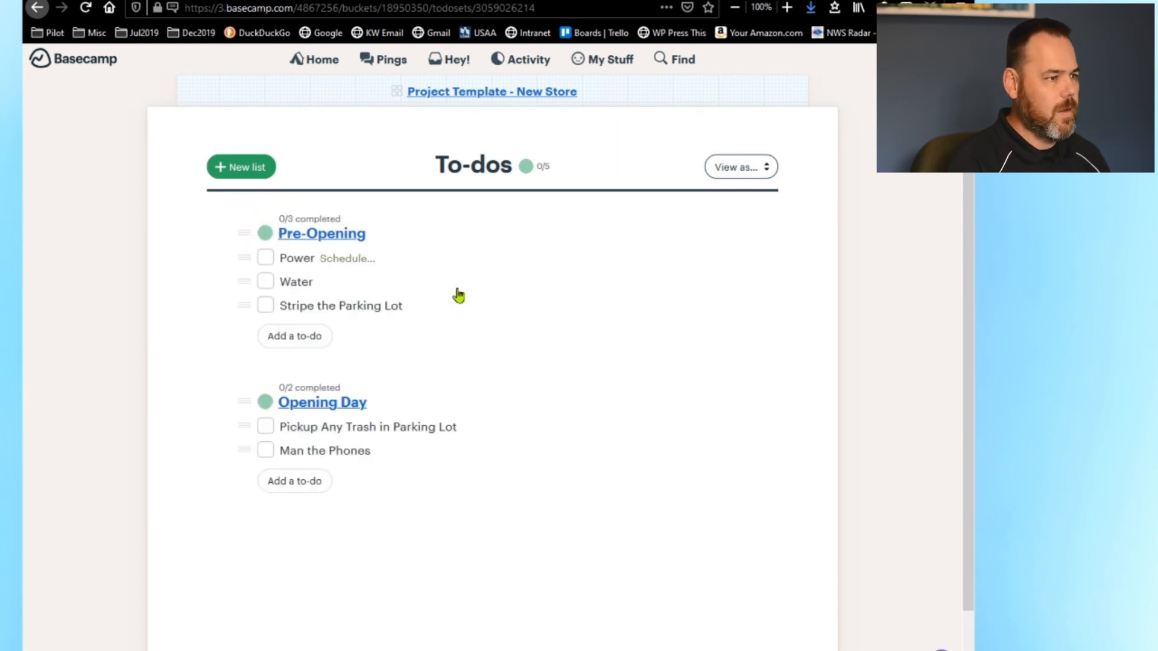
- Create a third to-do list named "Accounting Items" in the New Store template
{"action": "left_click", "coordinate": [243, 168]}
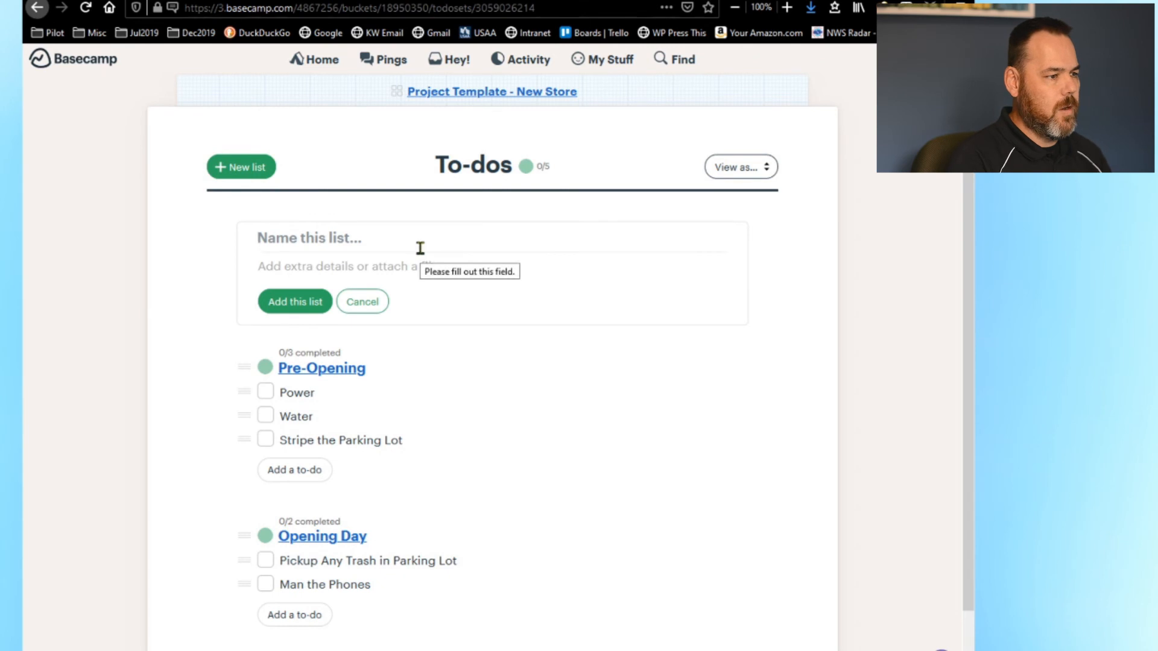
{"action": "type", "text": "Accounting"}
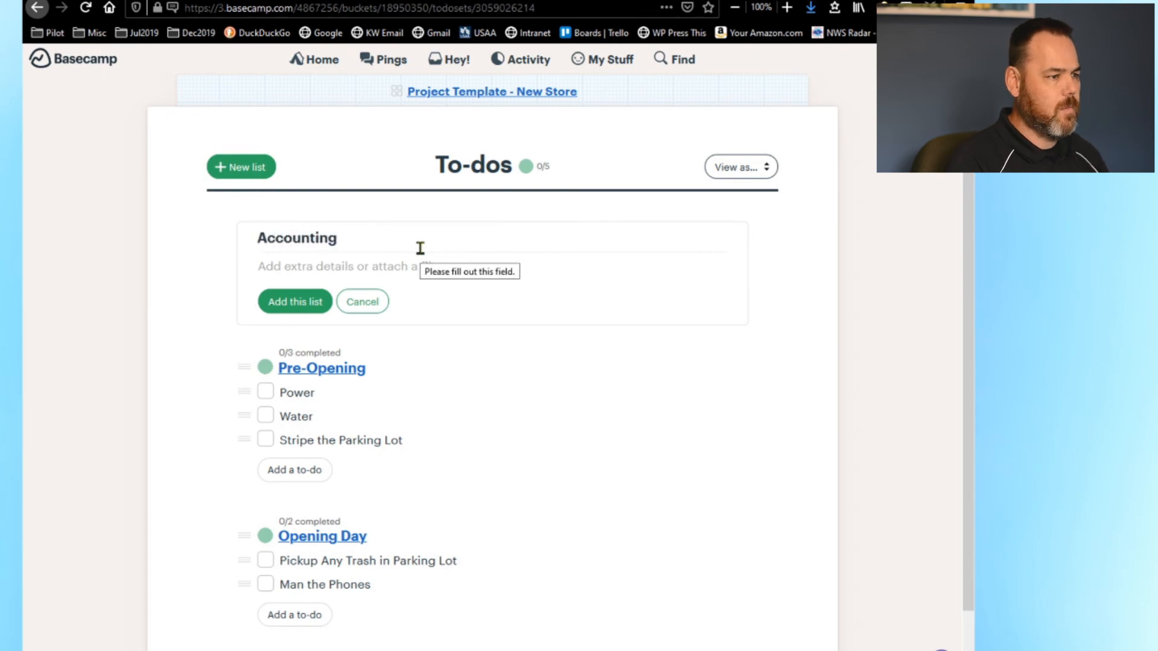
{"action": "type", "text": " Items"}
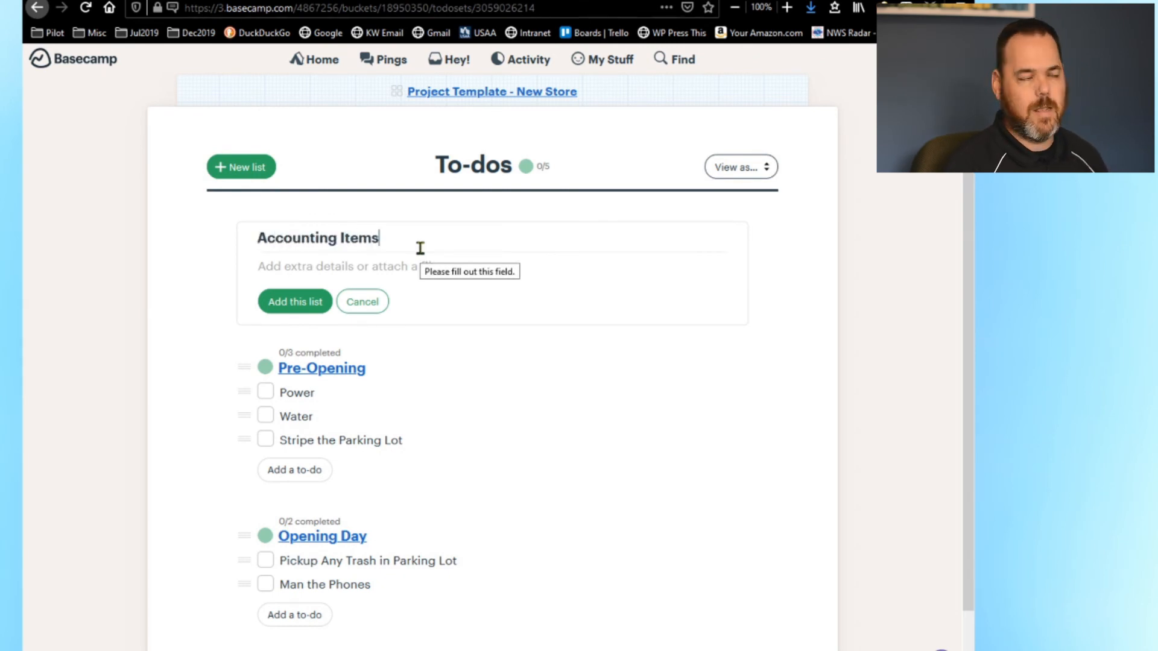
{"action": "left_click", "coordinate": [274, 303]}
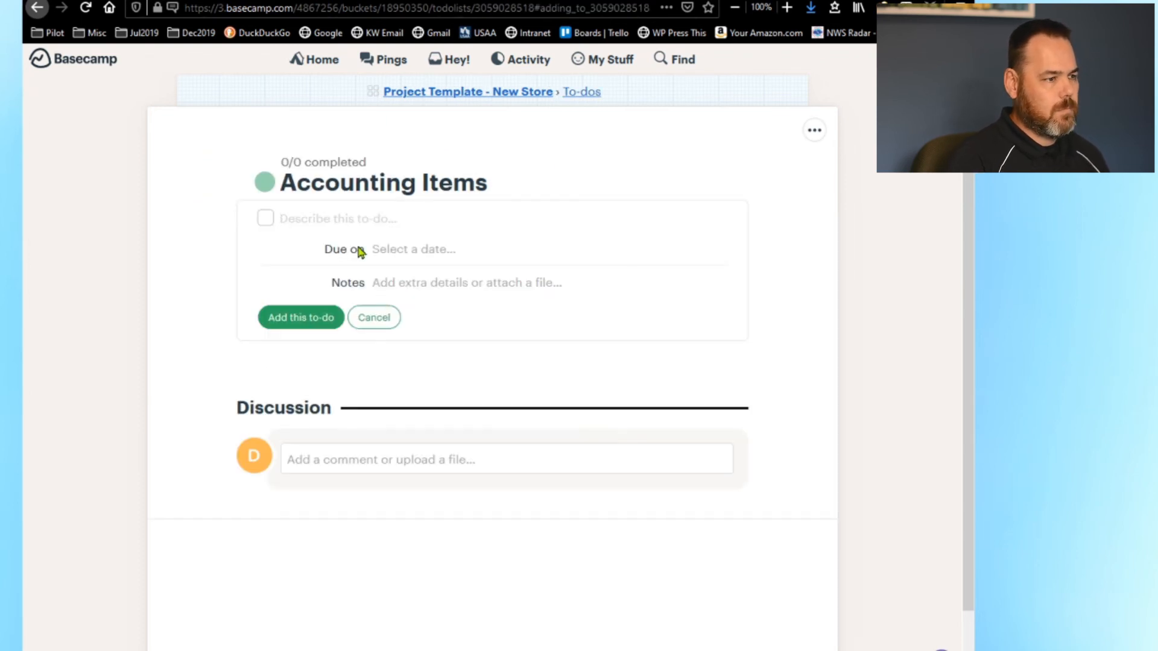
- Add the to-do "Setup Bank Accounts" to the Accounting Items list
{"action": "type", "text": "Setup GBa"}
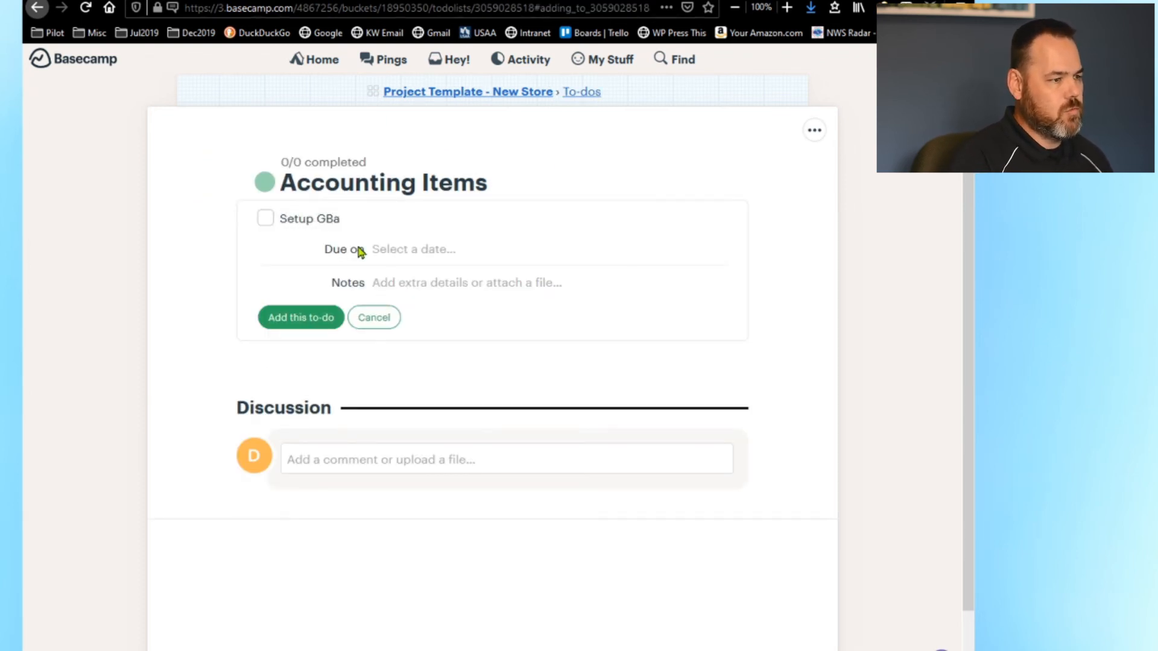
{"action": "key", "text": "BackSpace"}
{"action": "key", "text": "BackSpace"}
{"action": "key", "text": "BackSpace"}
{"action": "type", "text": "Bank "}
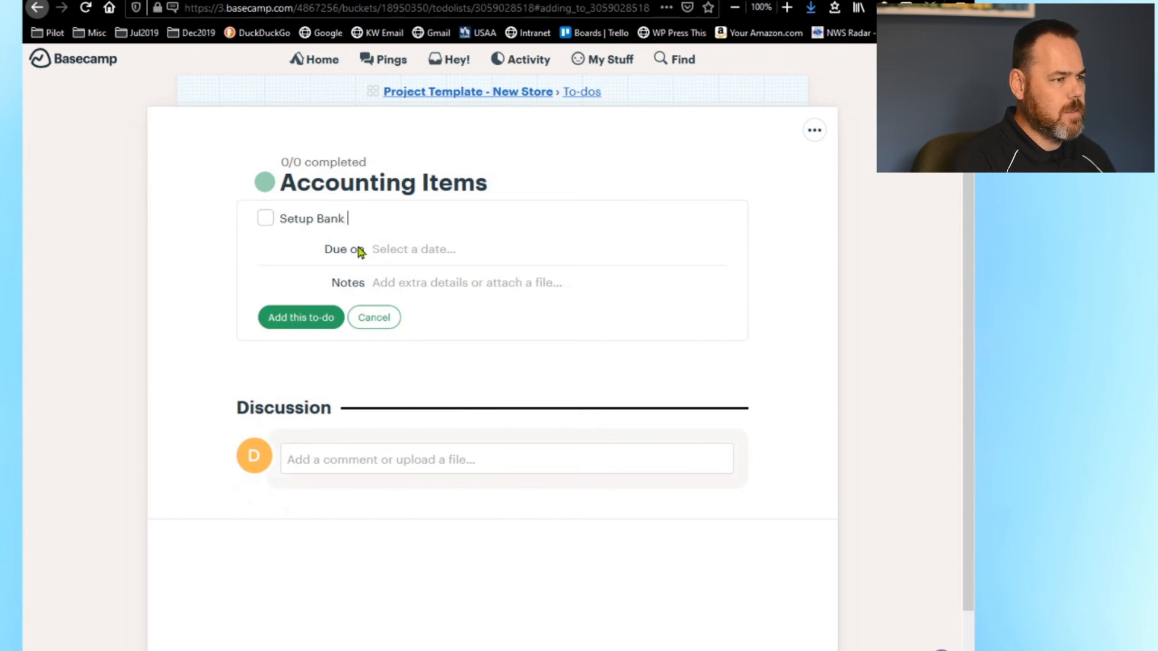
{"action": "type", "text": "Accounts"}
{"action": "key", "text": "Return"}
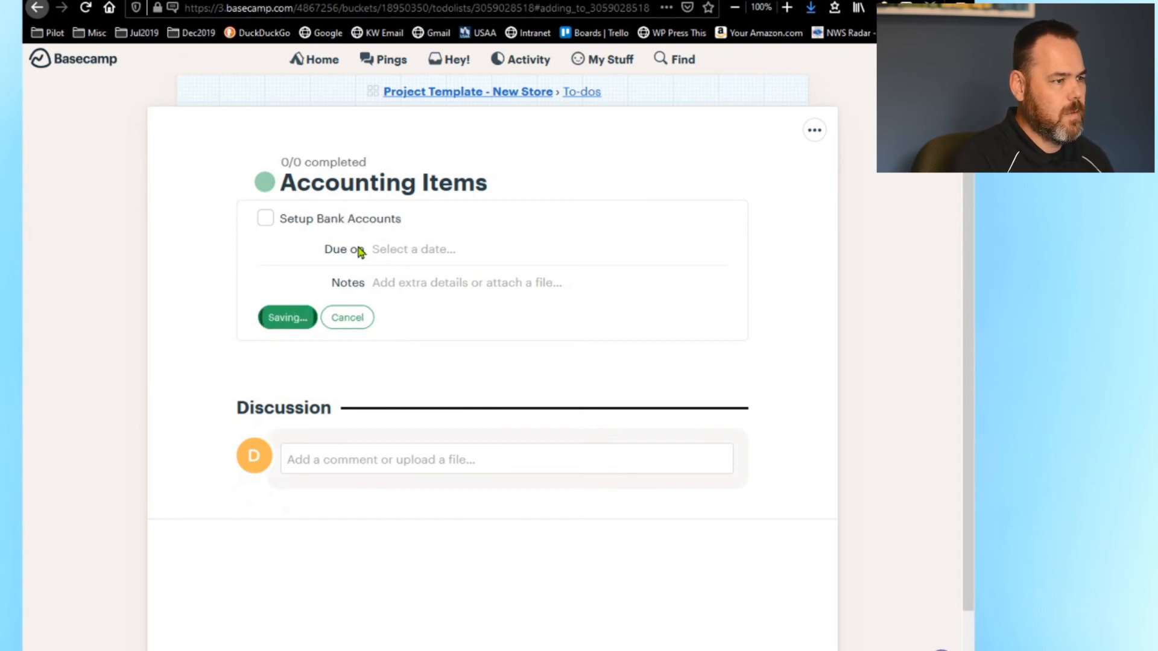
- Add the to-dos "Order Checks" and "Order Invoice Paper" to the Accounting Items list and finish adding items
{"action": "type", "text": "Order Che"}
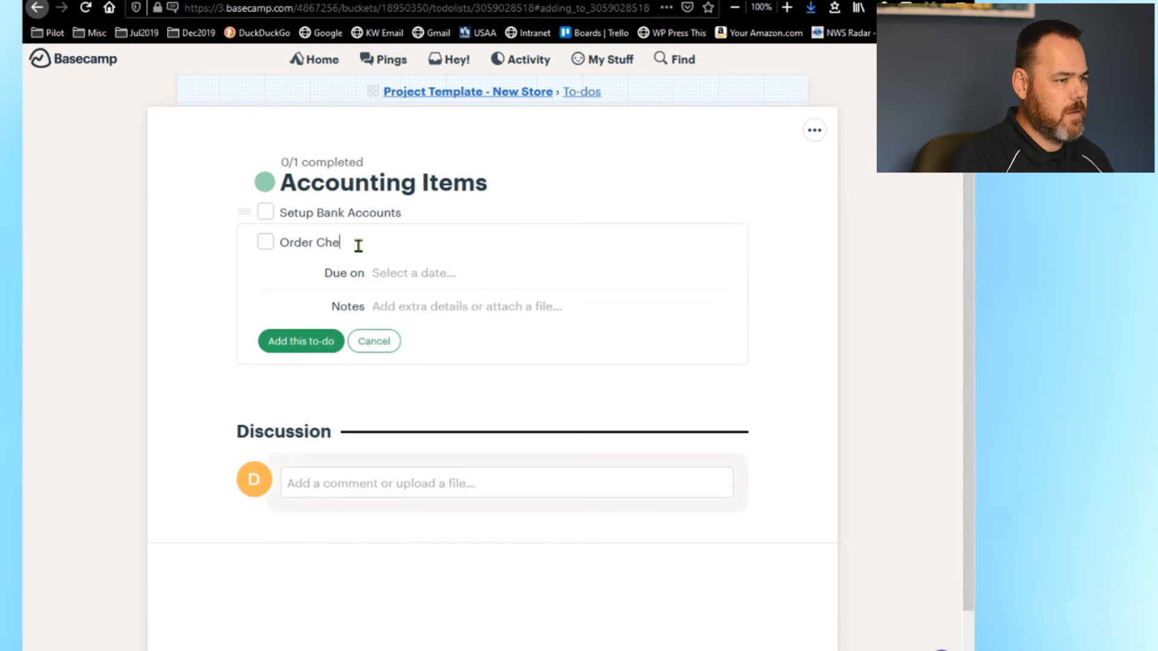
{"action": "type", "text": "cks"}
{"action": "key", "text": "Return"}
{"action": "type", "text": "O"}
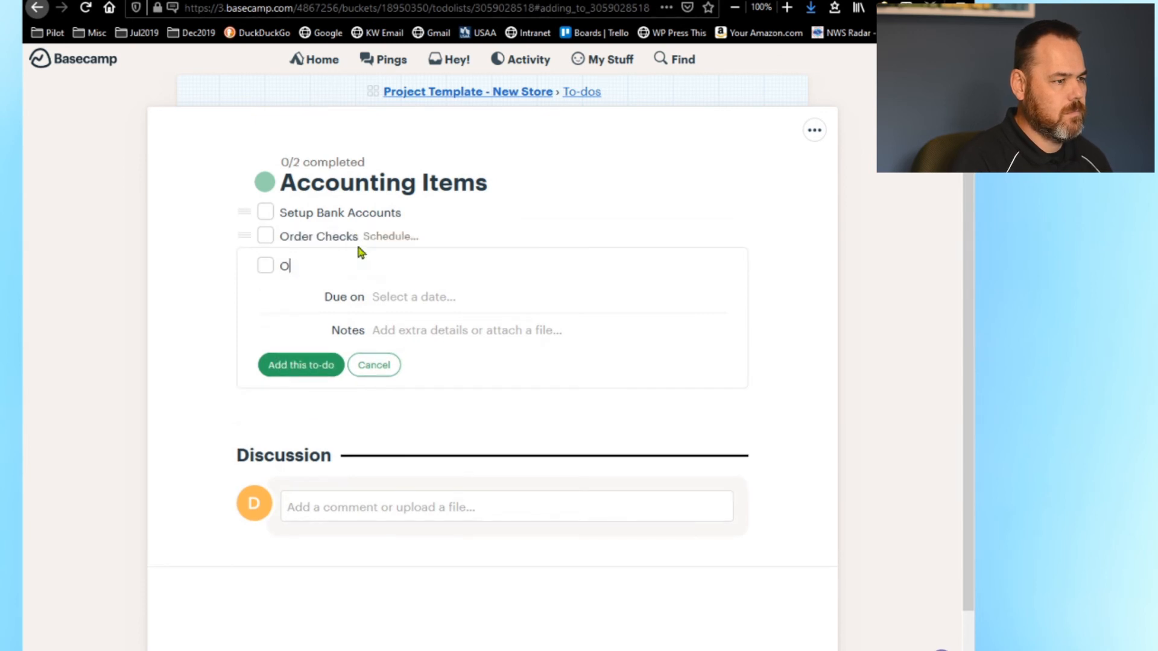
{"action": "type", "text": "rder Invoice"}
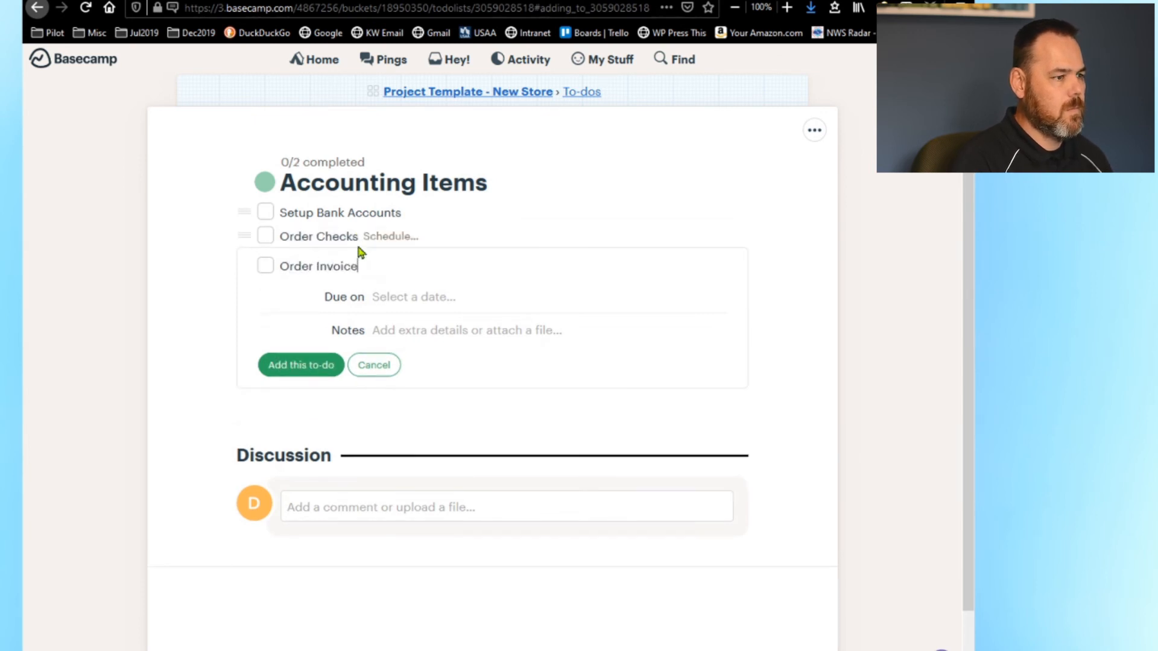
{"action": "type", "text": " Paper"}
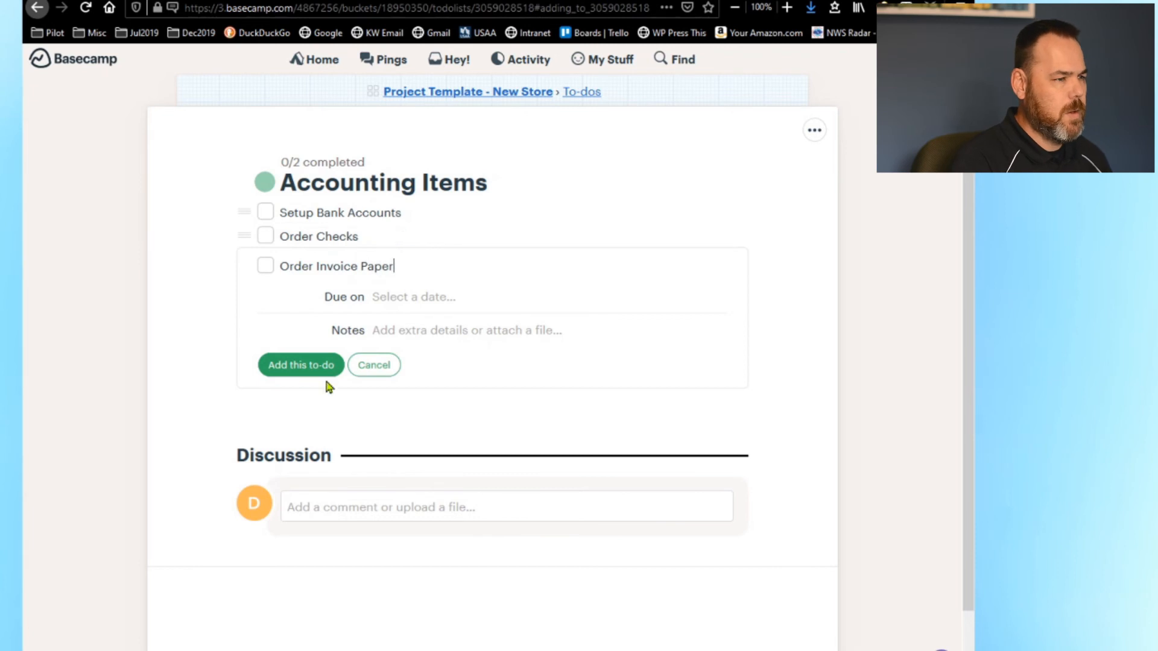
{"action": "left_click", "coordinate": [329, 368]}
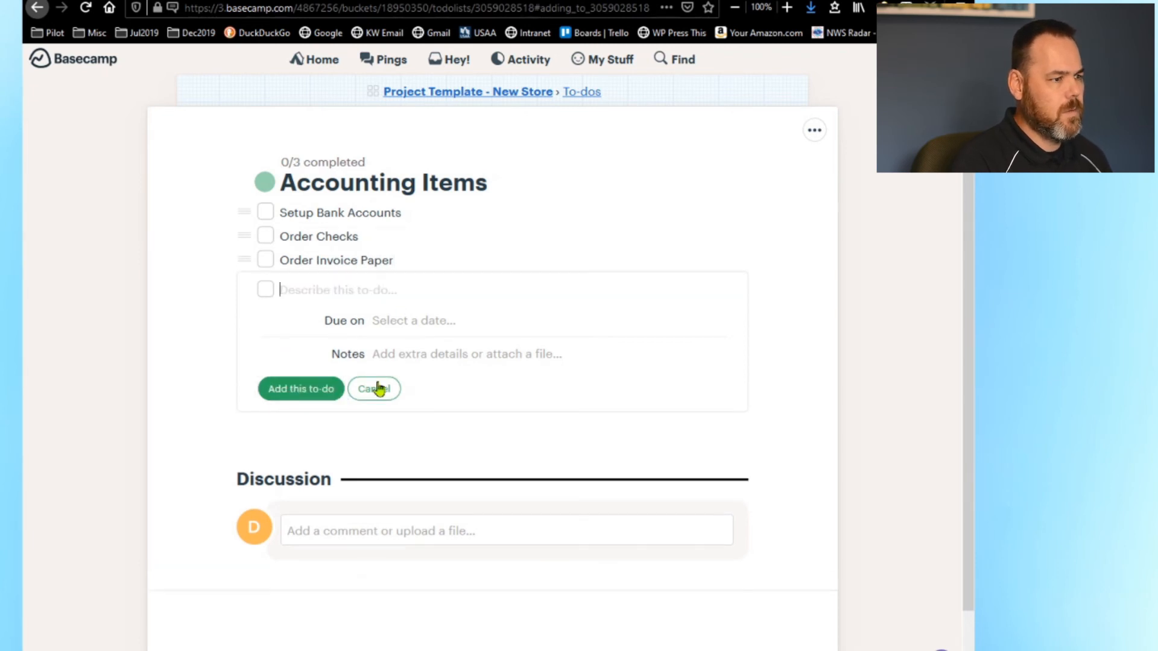
{"action": "left_click", "coordinate": [375, 389]}
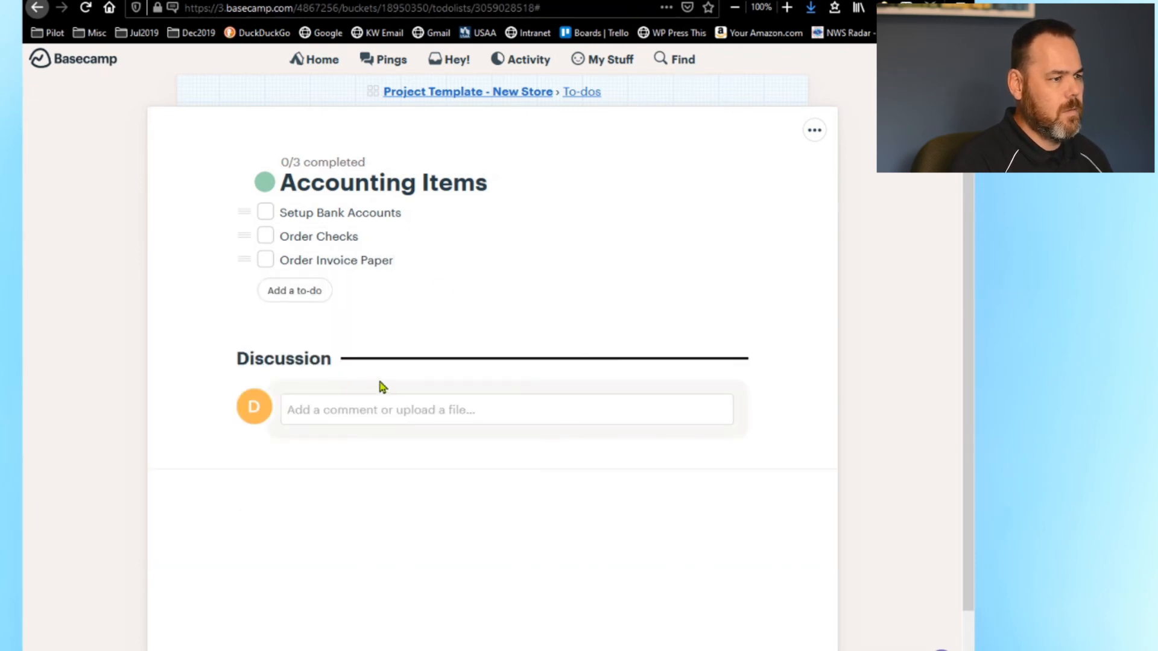
- Review all the template's to-do lists, and look over the tools on the New Store template's main page
{"action": "left_click", "coordinate": [583, 92]}
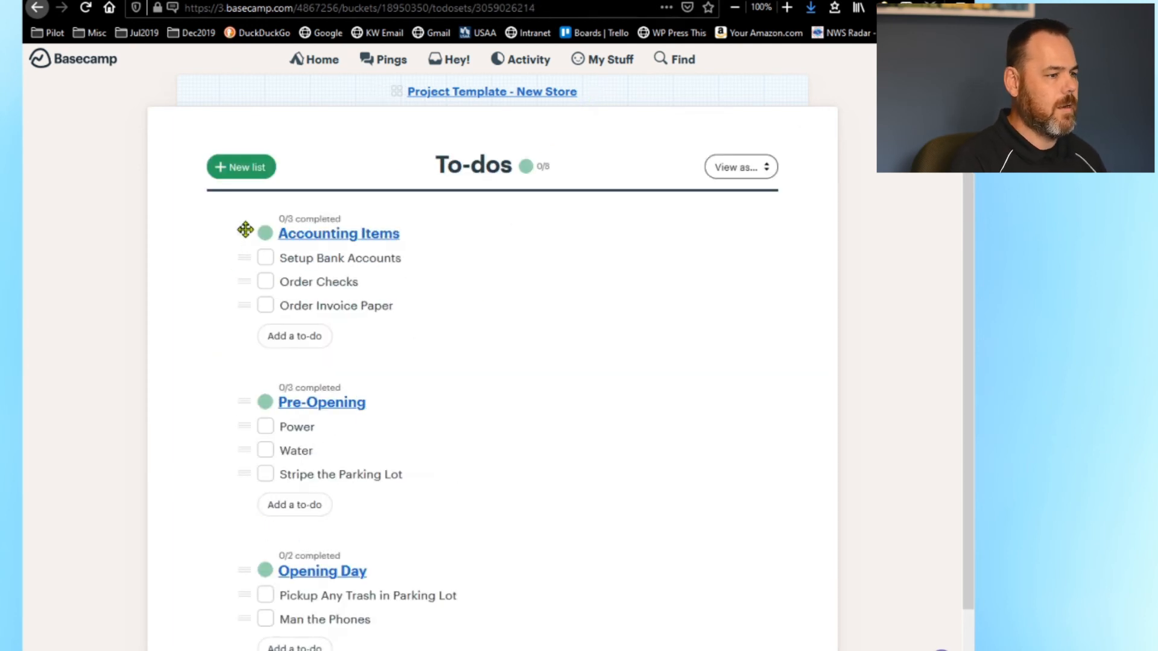
{"action": "mouse_move", "coordinate": [245, 230]}
{"action": "left_mouse_down"}
{"action": "mouse_move", "coordinate": [251, 320]}
{"action": "mouse_move", "coordinate": [255, 234]}
{"action": "left_mouse_up"}
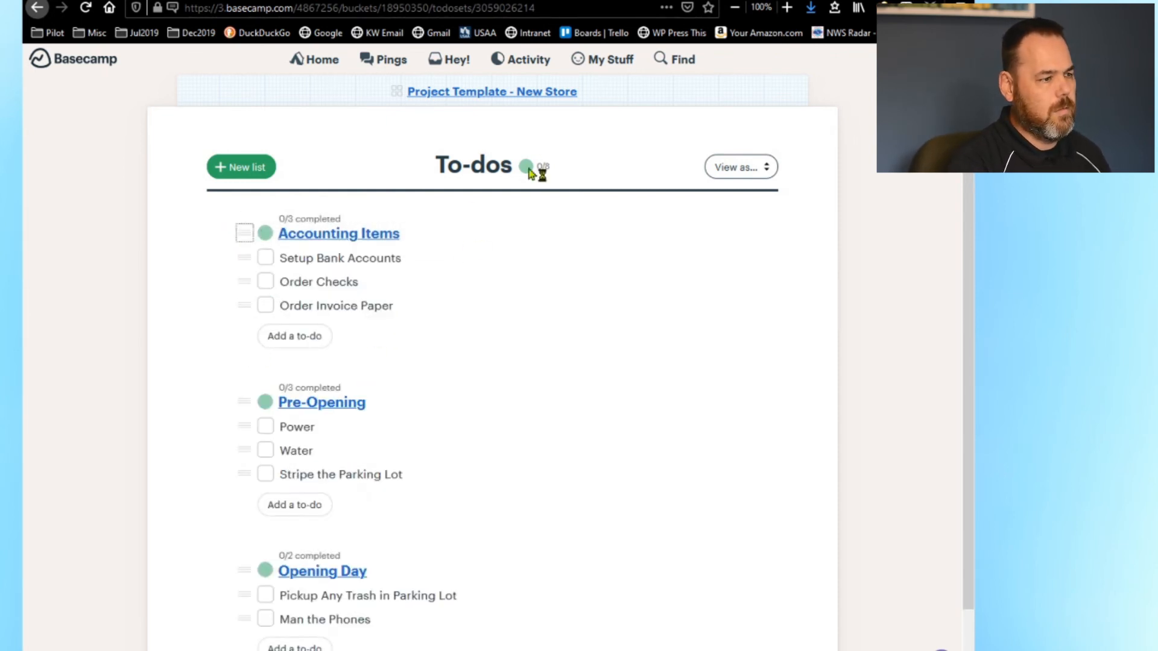
{"action": "left_click", "coordinate": [544, 93]}
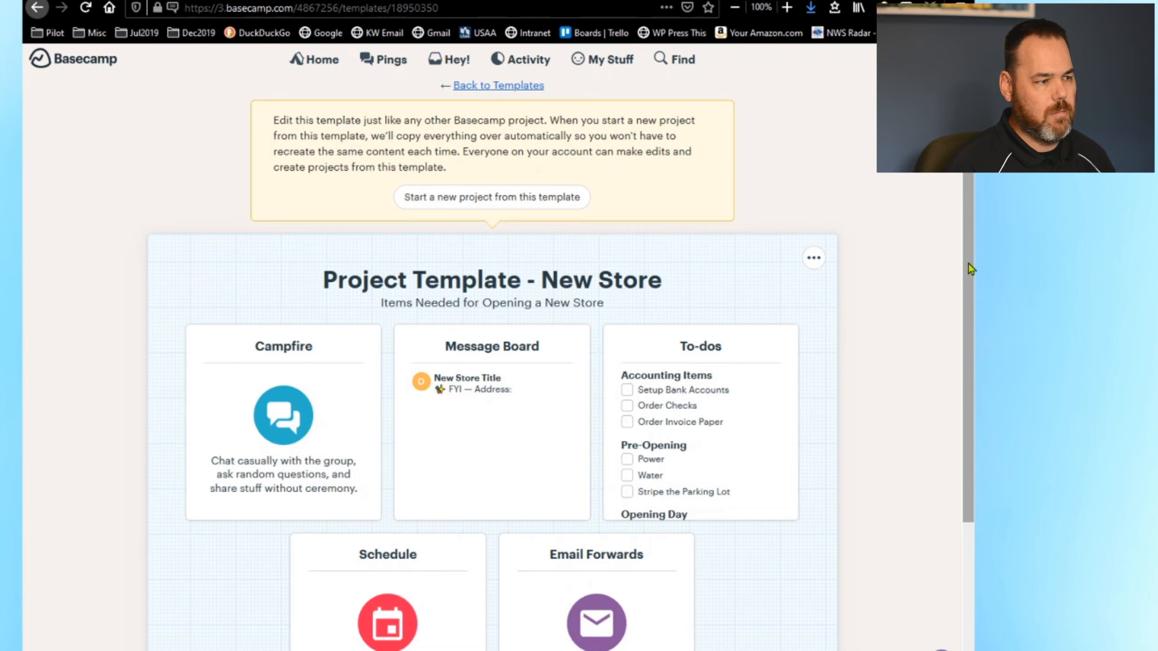
{"action": "left_click_drag", "start_coordinate": [970, 268], "coordinate": [964, 378]}
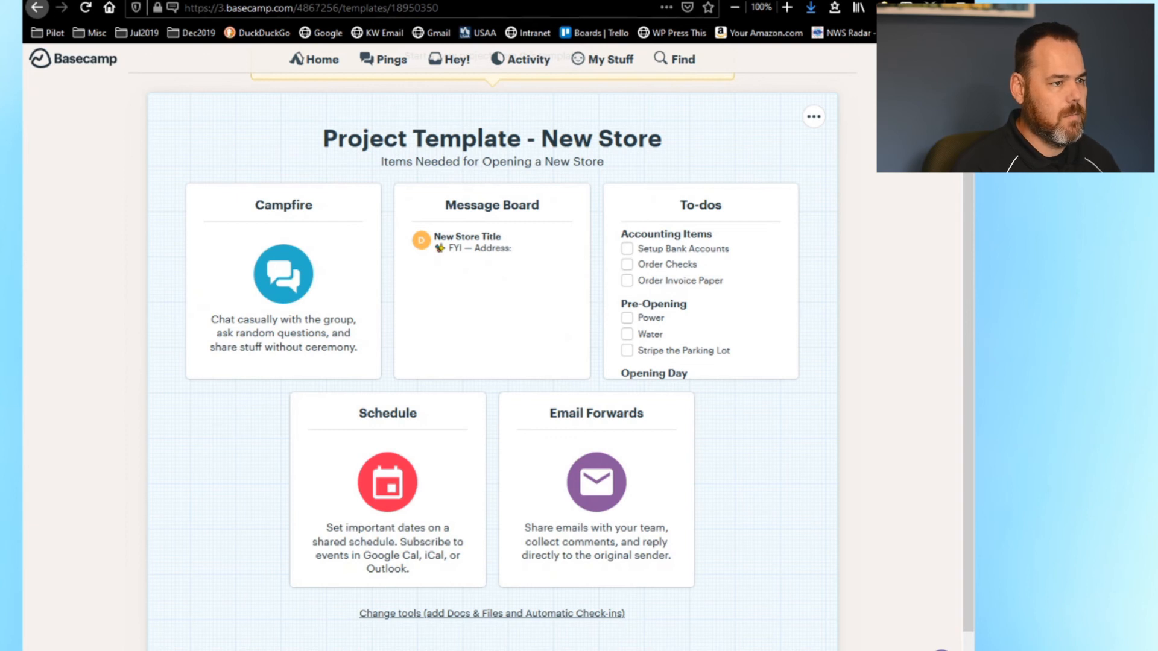
{"action": "scroll", "coordinate": [491, 362], "scroll_direction": "up", "scroll_amount": 3}
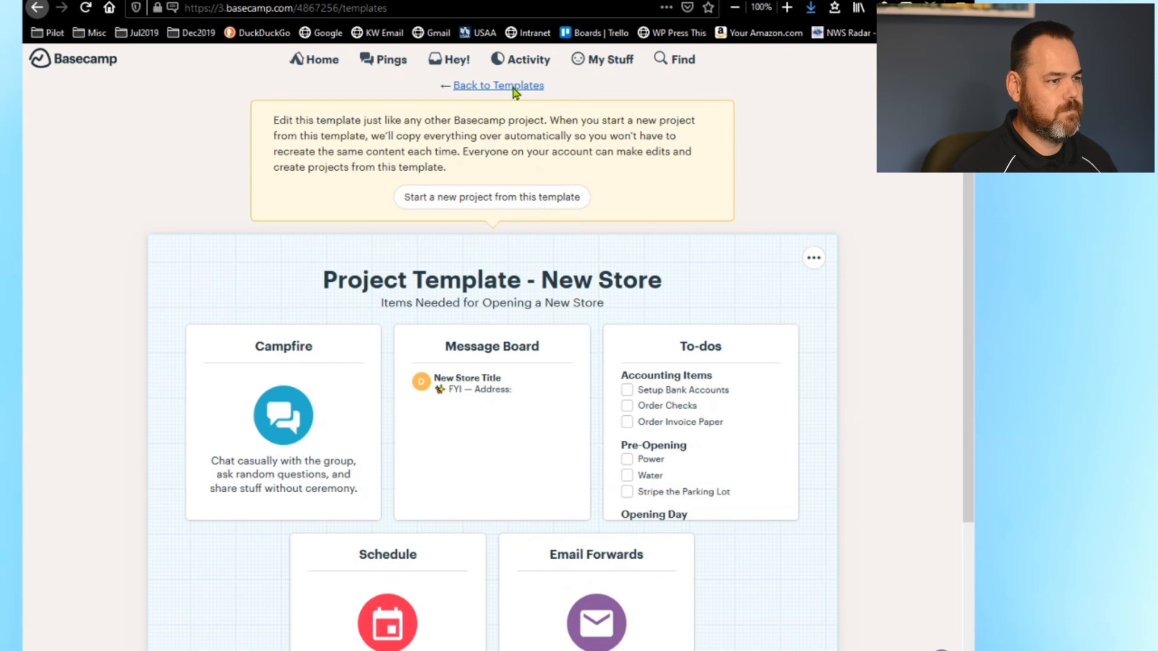
- Leave the template and create a new project named "Store 101" based on "Project Template - New Store"
{"action": "left_click", "coordinate": [513, 91]}
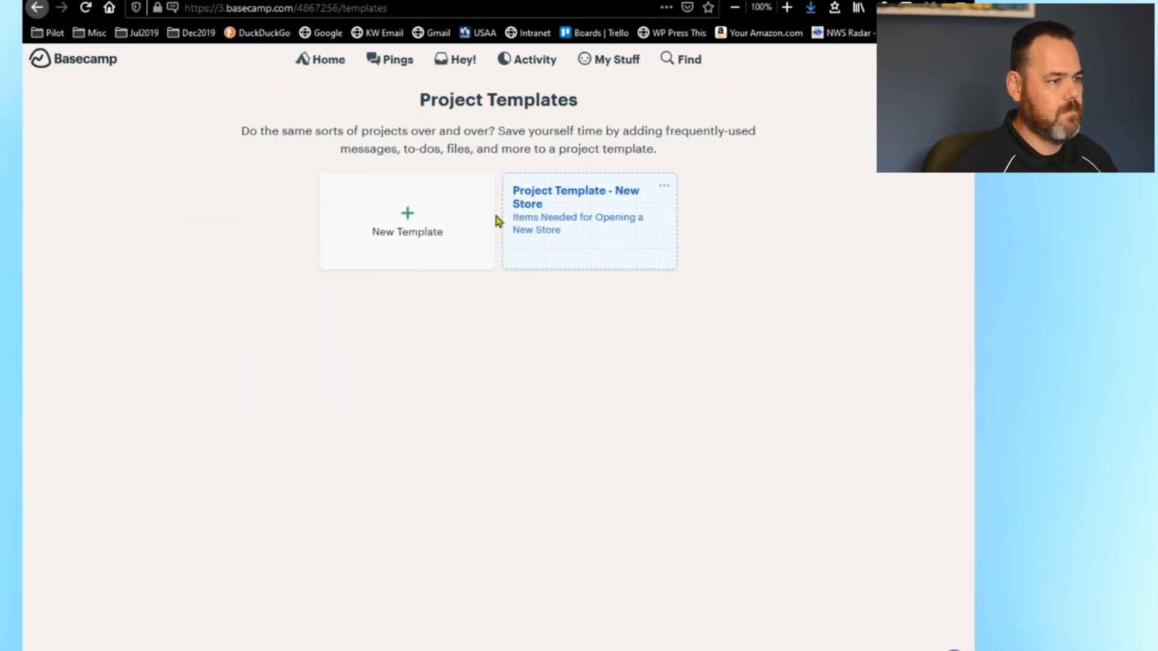
{"action": "left_click", "coordinate": [332, 63]}
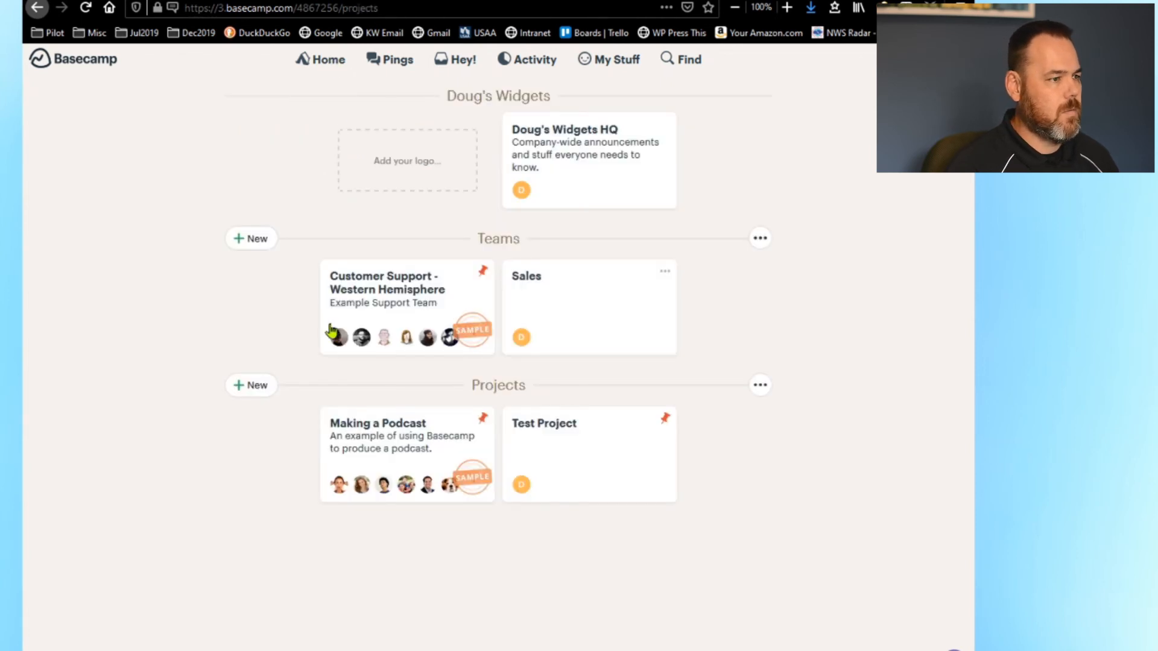
{"action": "left_click", "coordinate": [258, 386]}
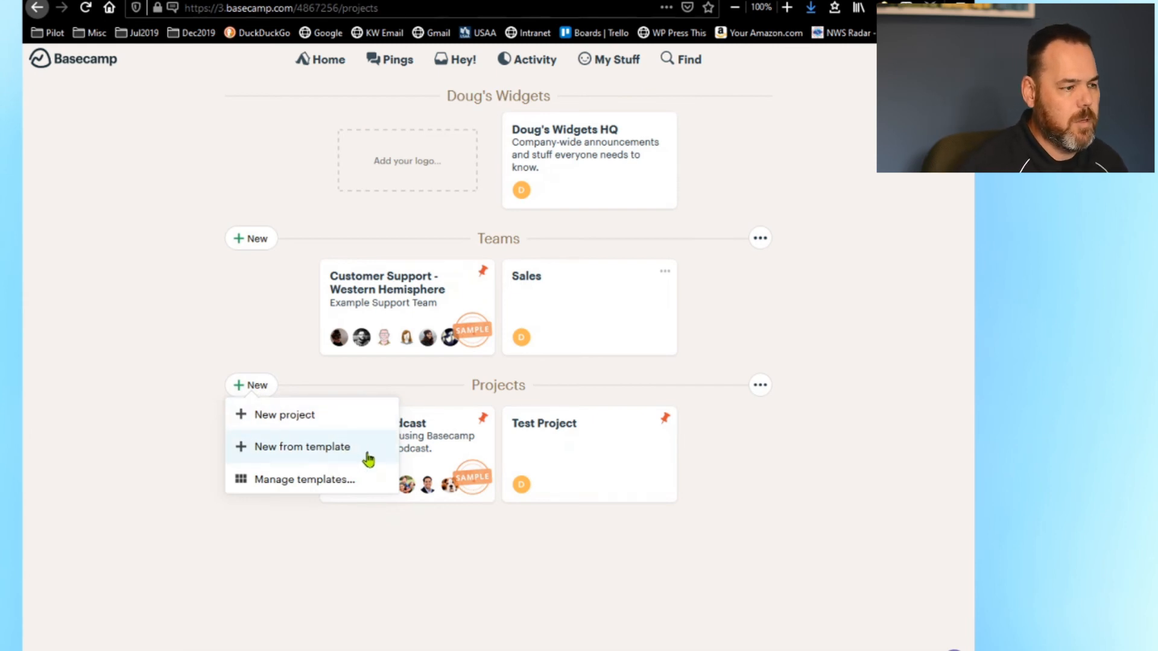
{"action": "left_click", "coordinate": [367, 457]}
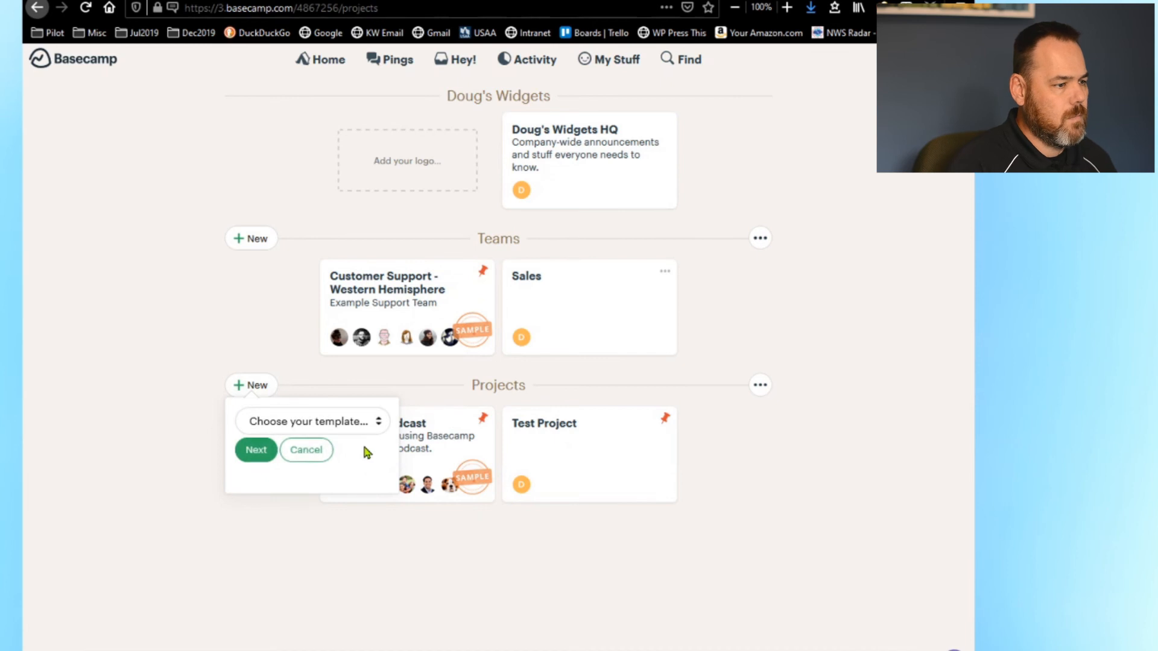
{"action": "left_click", "coordinate": [379, 424]}
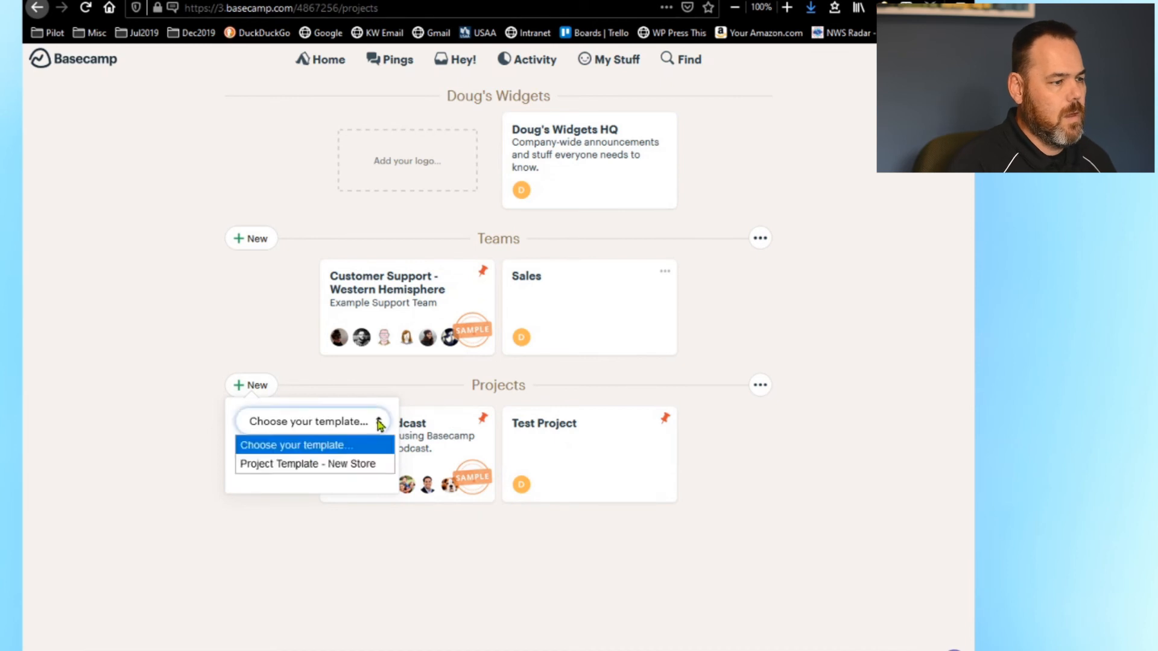
{"action": "left_click", "coordinate": [359, 466]}
{"action": "left_click", "coordinate": [256, 454]}
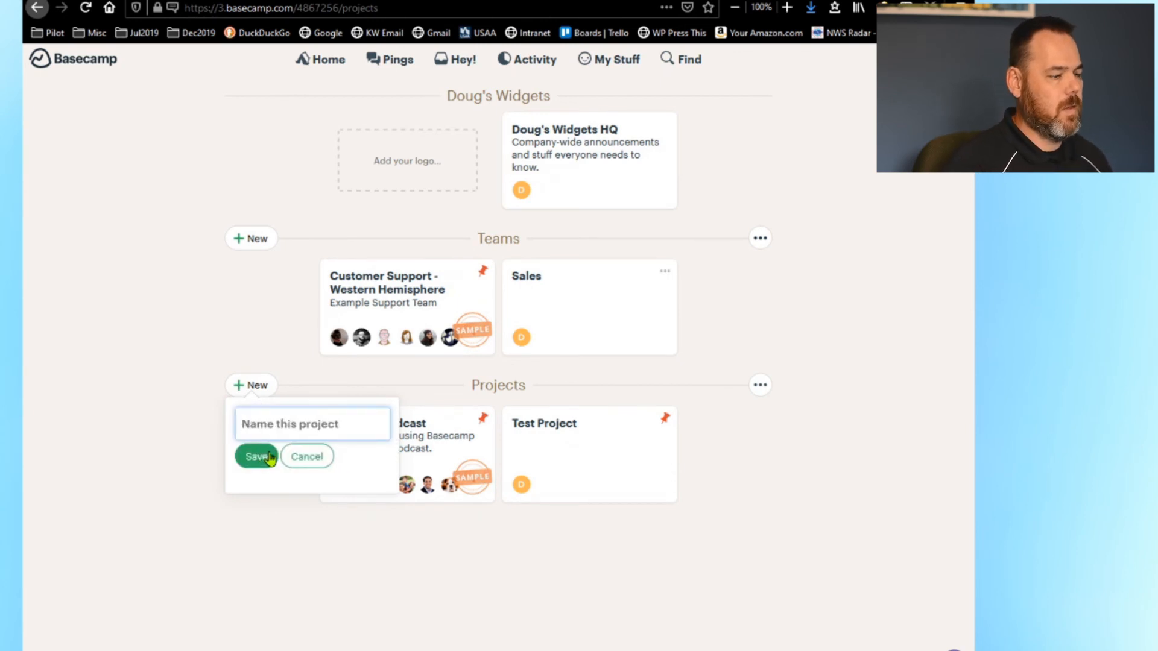
{"action": "type", "text": "Store"}
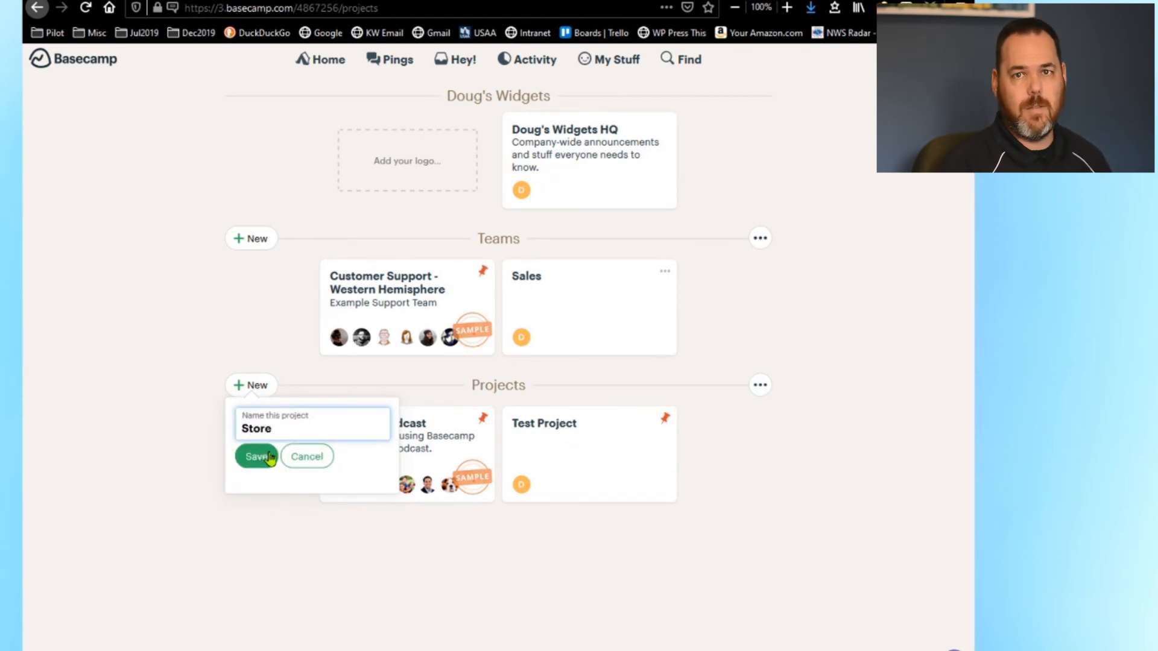
{"action": "type", "text": " 101"}
{"action": "left_click", "coordinate": [270, 458]}
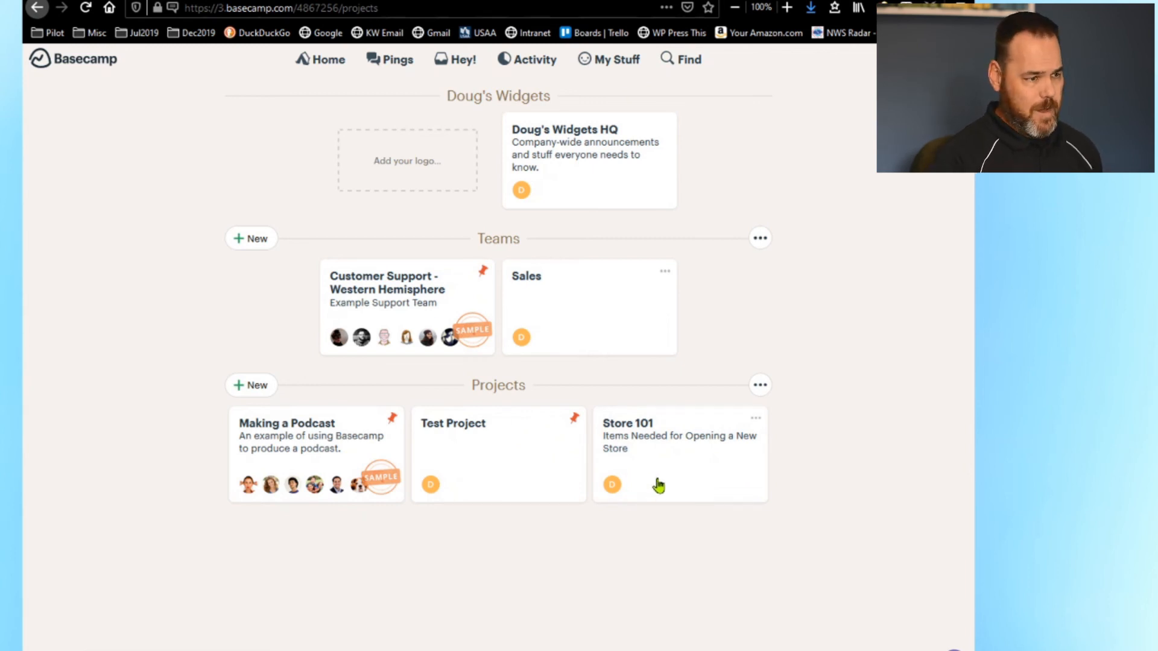
- Open the Store 101 project and examine the to-do lists copied from the template
{"action": "left_click", "coordinate": [647, 442]}
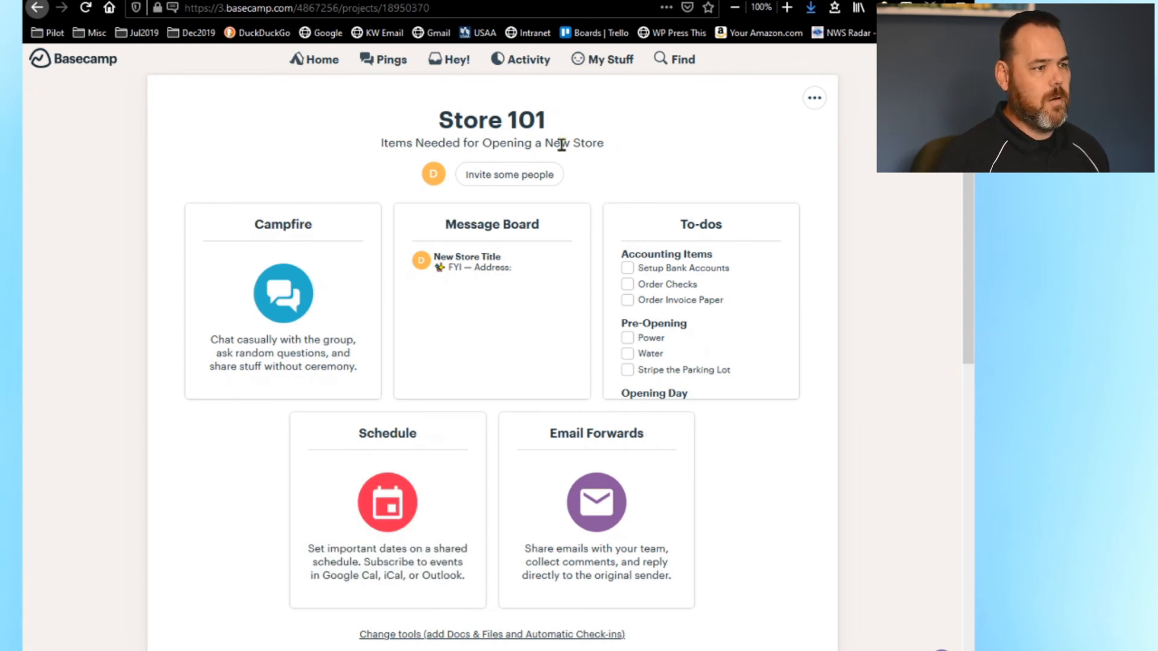
{"action": "left_click", "coordinate": [712, 233]}
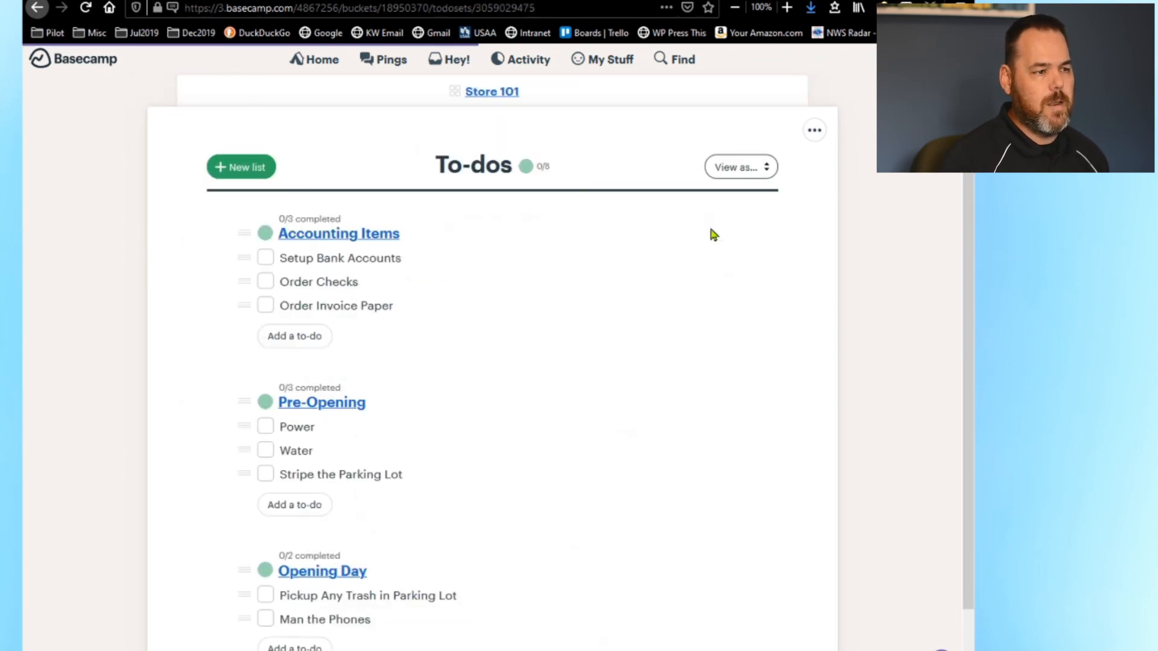
{"action": "scroll", "coordinate": [971, 215], "scroll_direction": "down", "scroll_amount": 1}
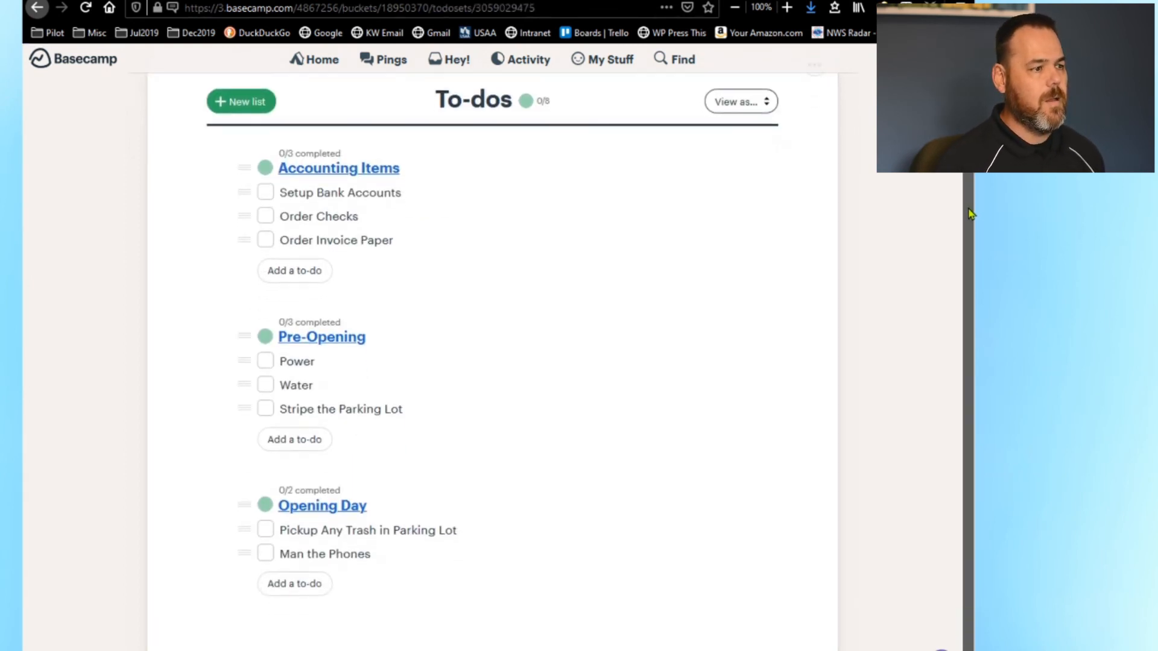
{"action": "scroll", "coordinate": [492, 362], "scroll_direction": "up", "scroll_amount": 1}
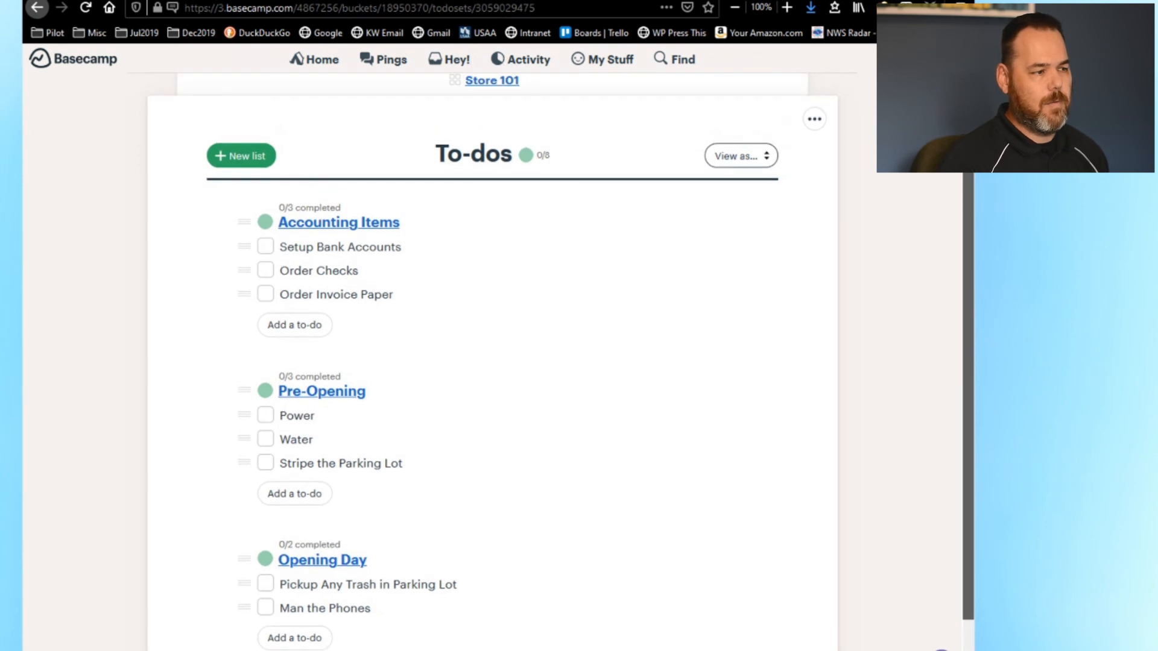
{"action": "scroll", "coordinate": [493, 361], "scroll_direction": "up", "scroll_amount": 1}
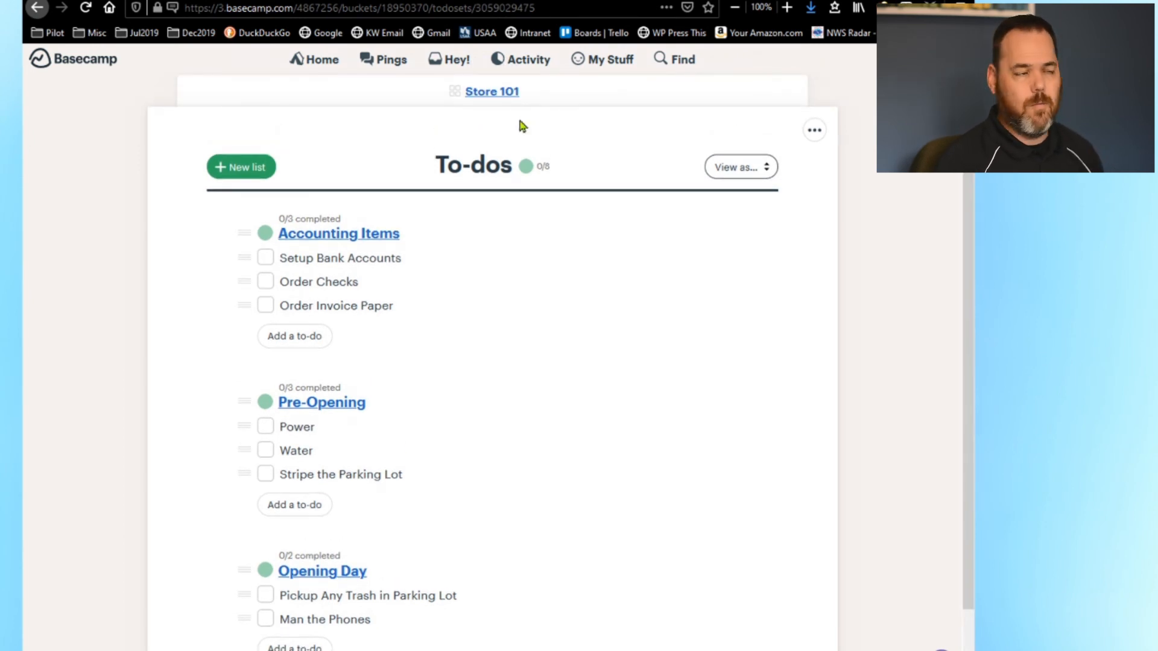
- Leave Store 101 and reopen "Project Template - New Store" from the project templates
{"action": "left_click", "coordinate": [326, 62]}
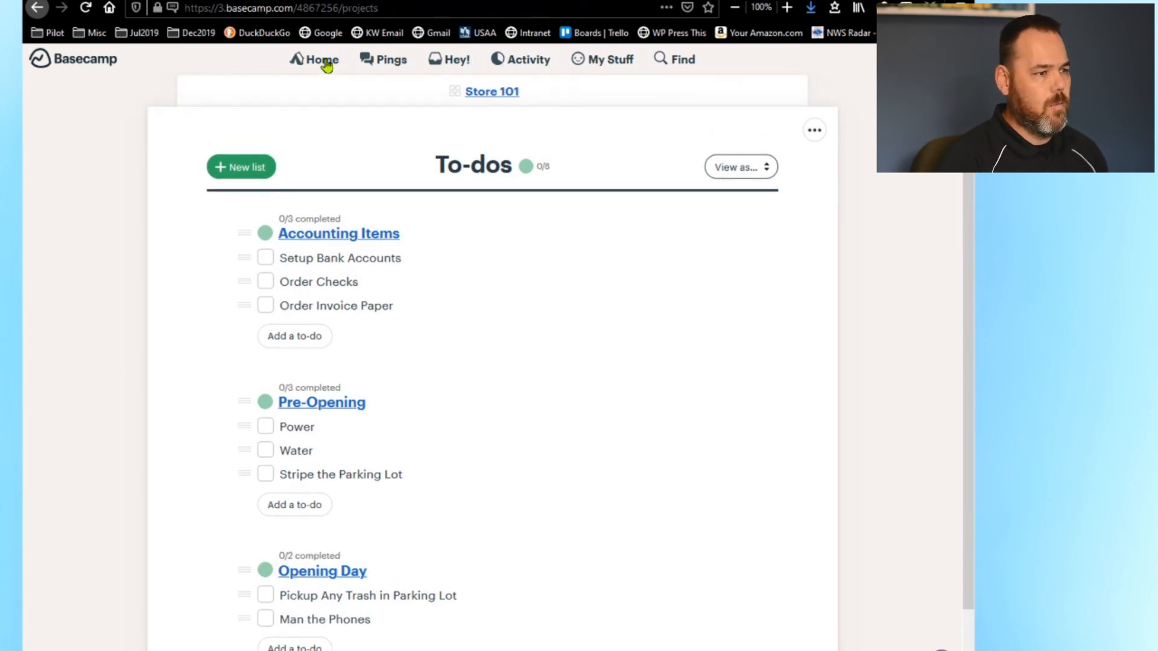
{"action": "left_click", "coordinate": [256, 452]}
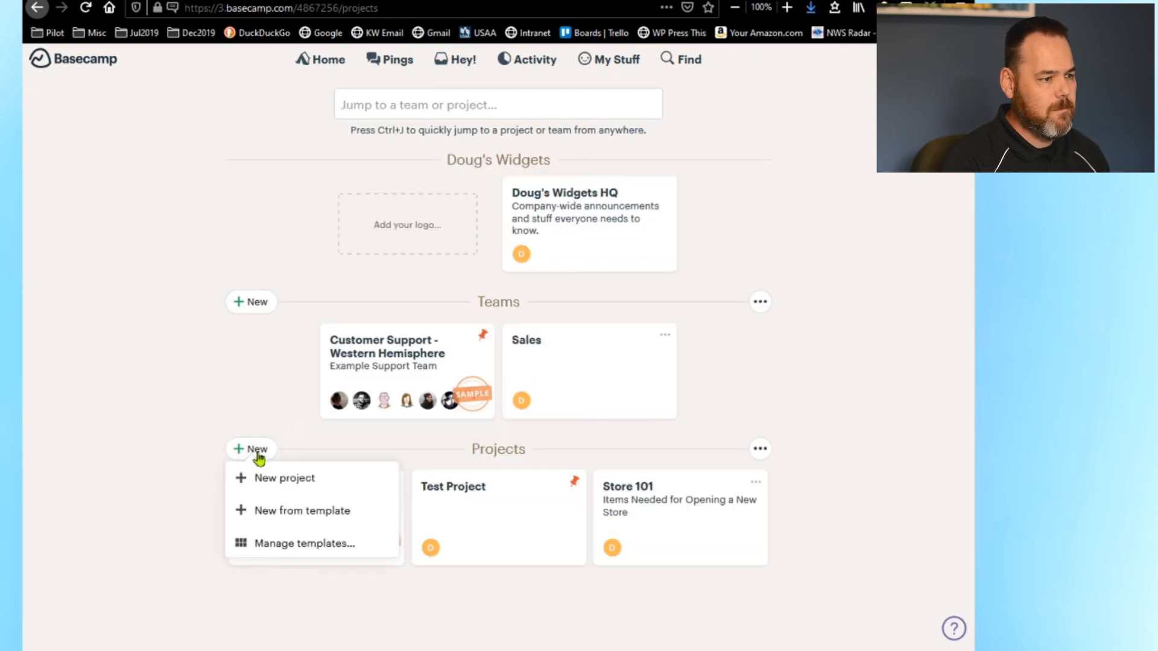
{"action": "left_click", "coordinate": [293, 545]}
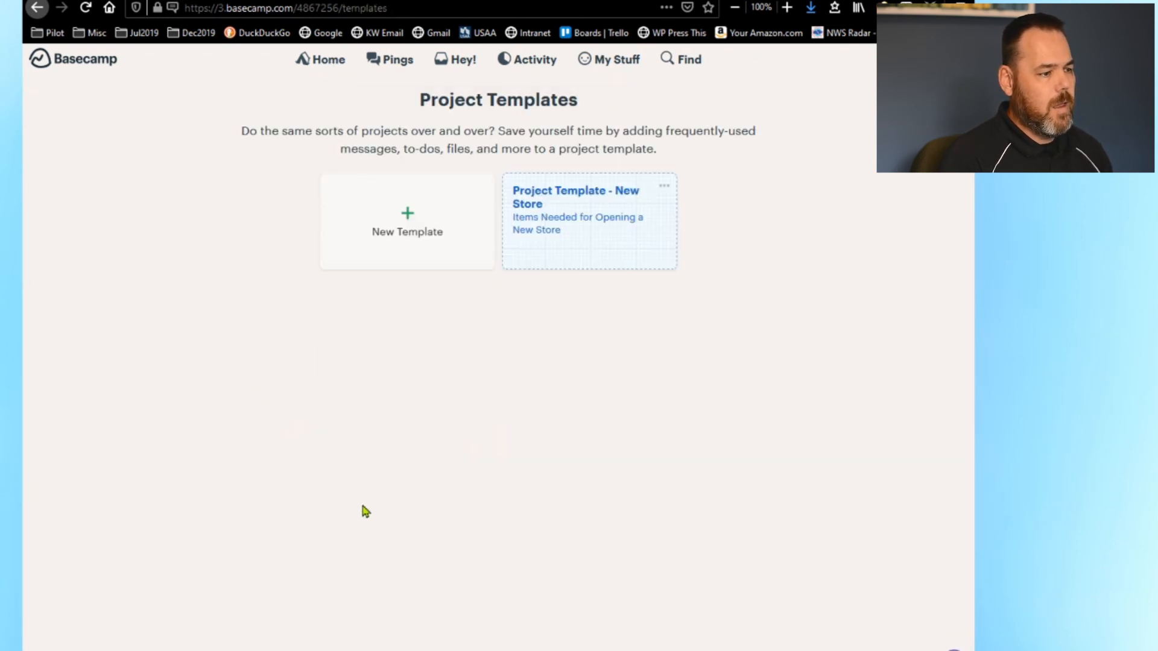
{"action": "left_click", "coordinate": [583, 215]}
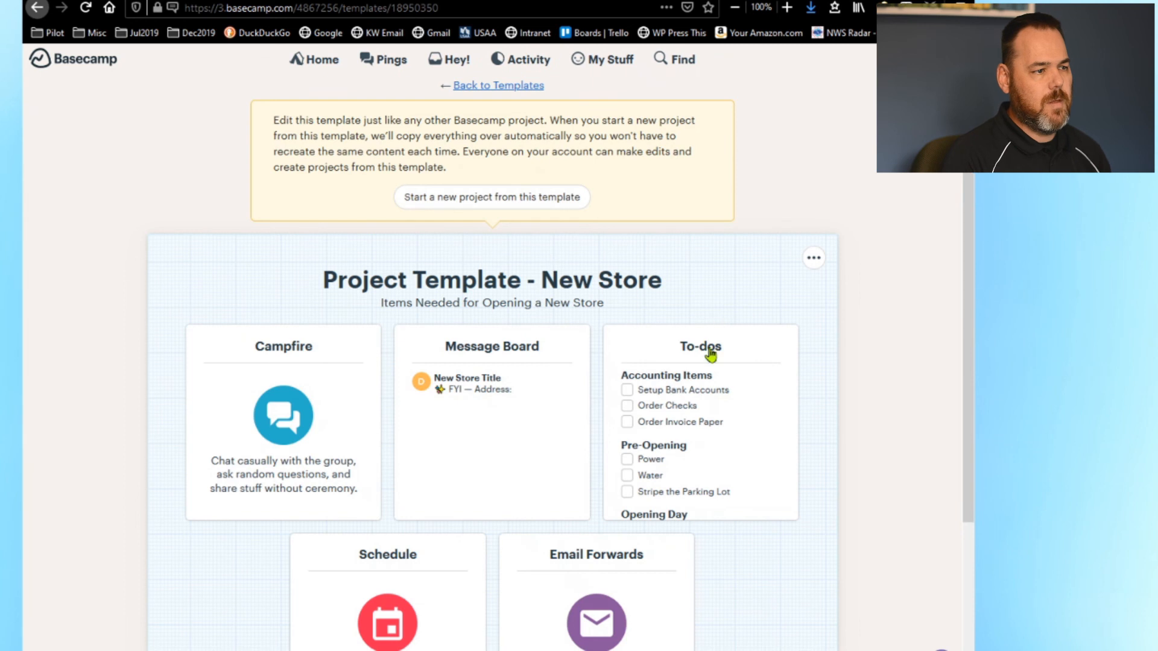
- Add the to-do "Assign Check Signers" to the New Store template's Accounting Items list
{"action": "left_click", "coordinate": [710, 353]}
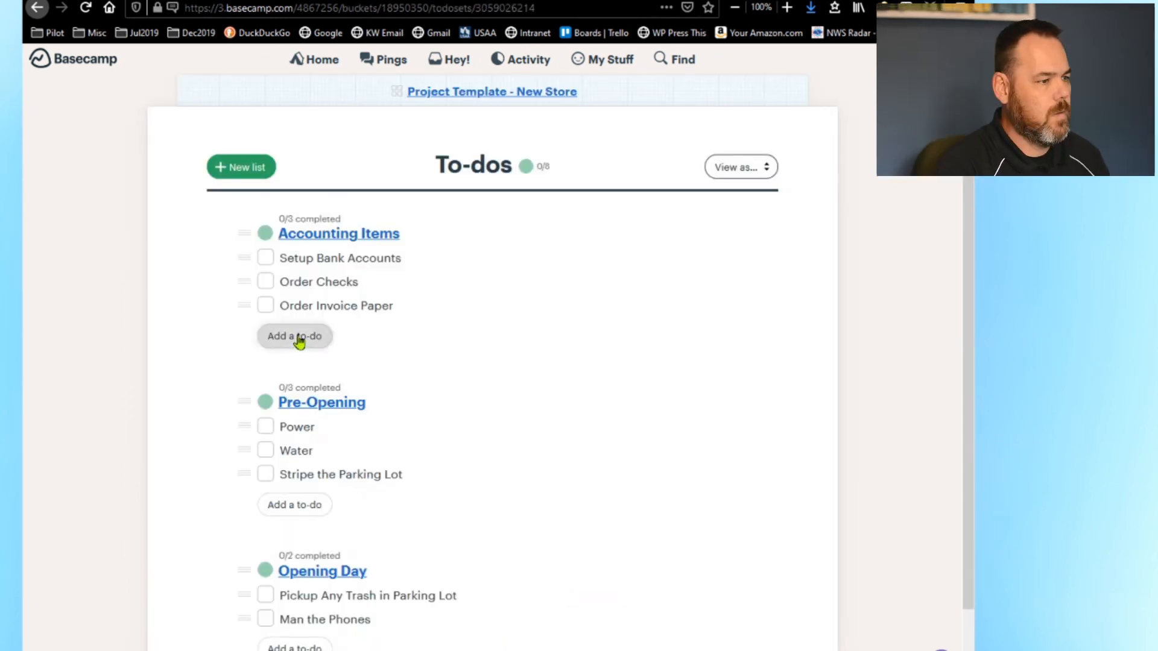
{"action": "left_click", "coordinate": [296, 344]}
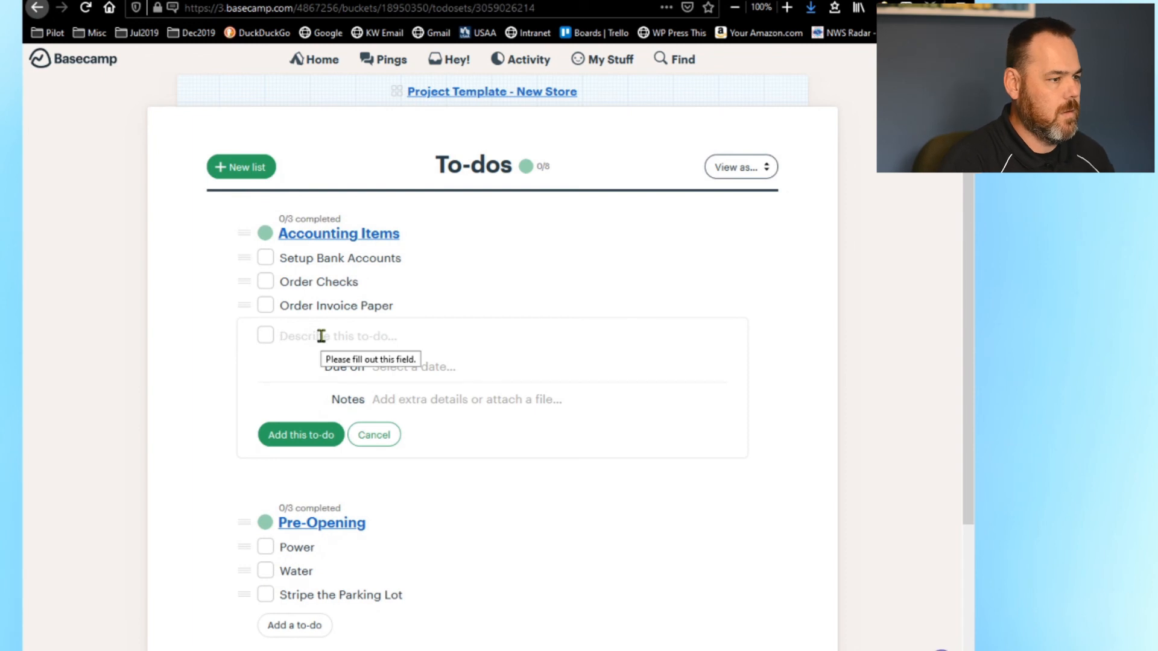
{"action": "type", "text": "Ass"}
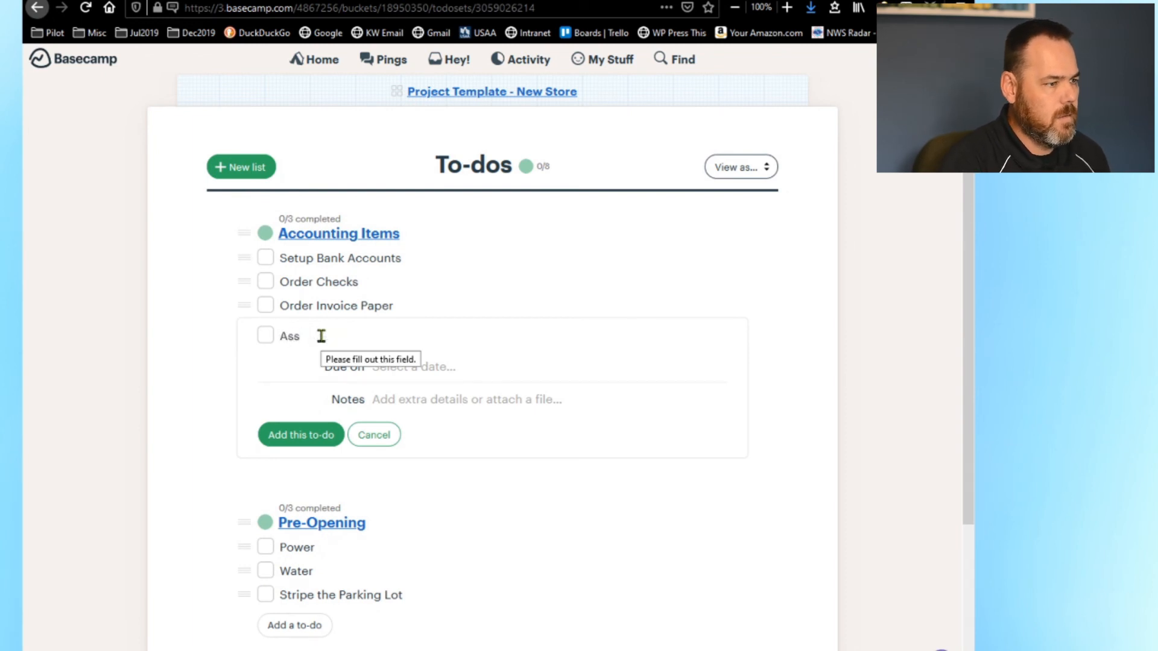
{"action": "type", "text": "ign Check "}
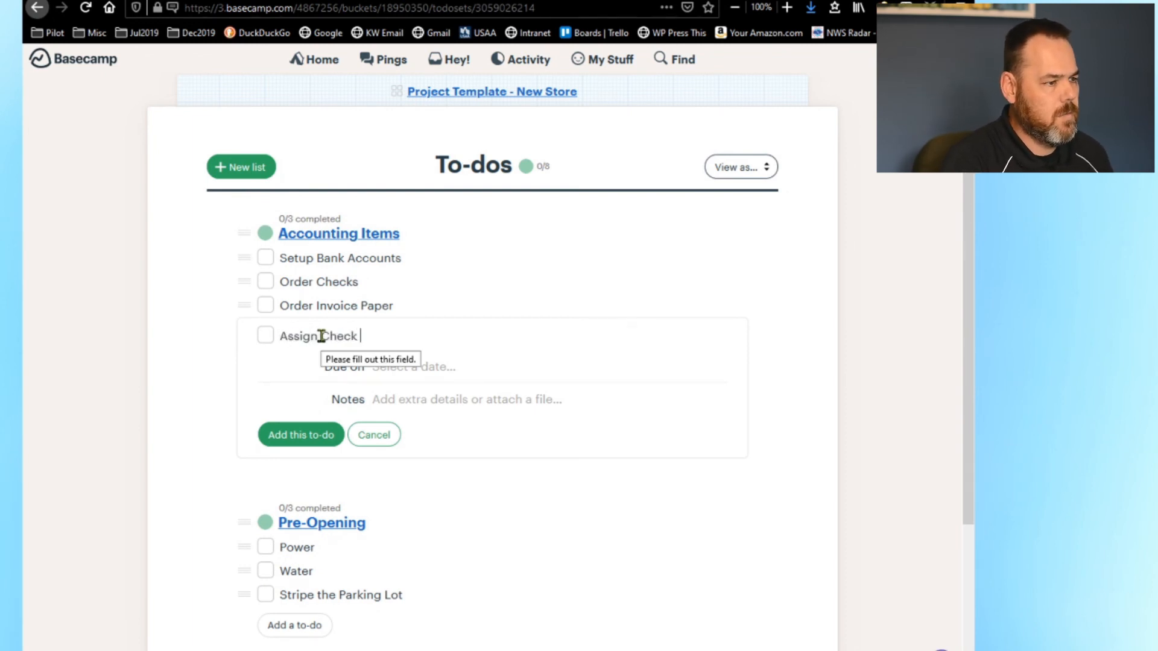
{"action": "type", "text": "Signers"}
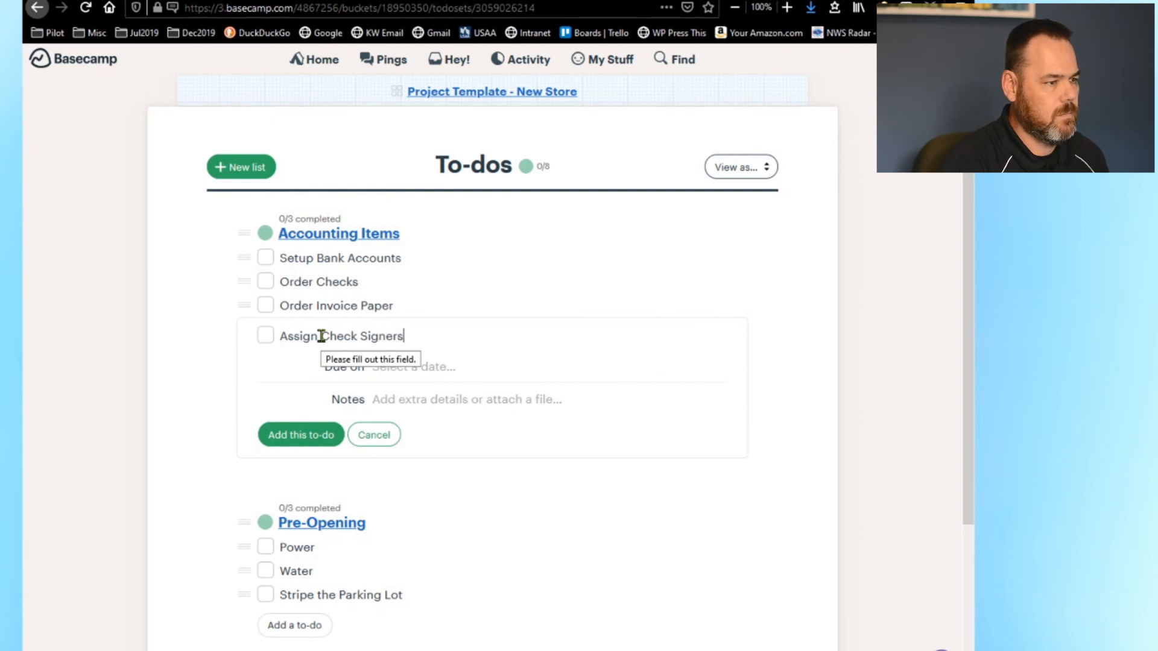
{"action": "left_click", "coordinate": [318, 444]}
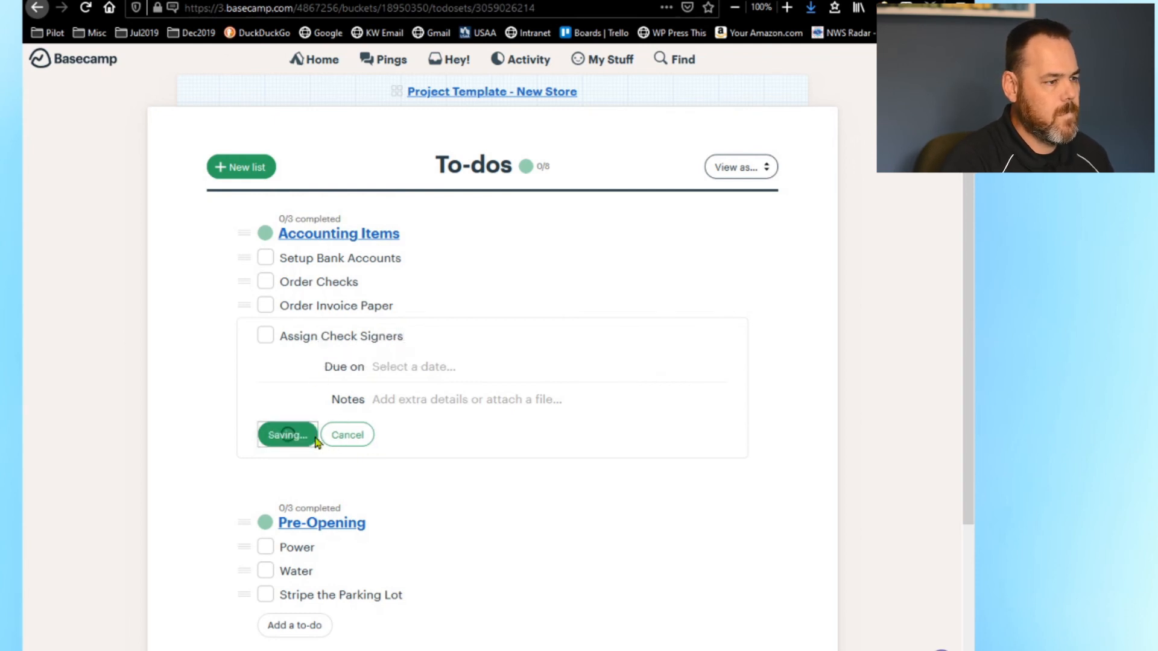
{"action": "left_click", "coordinate": [374, 457]}
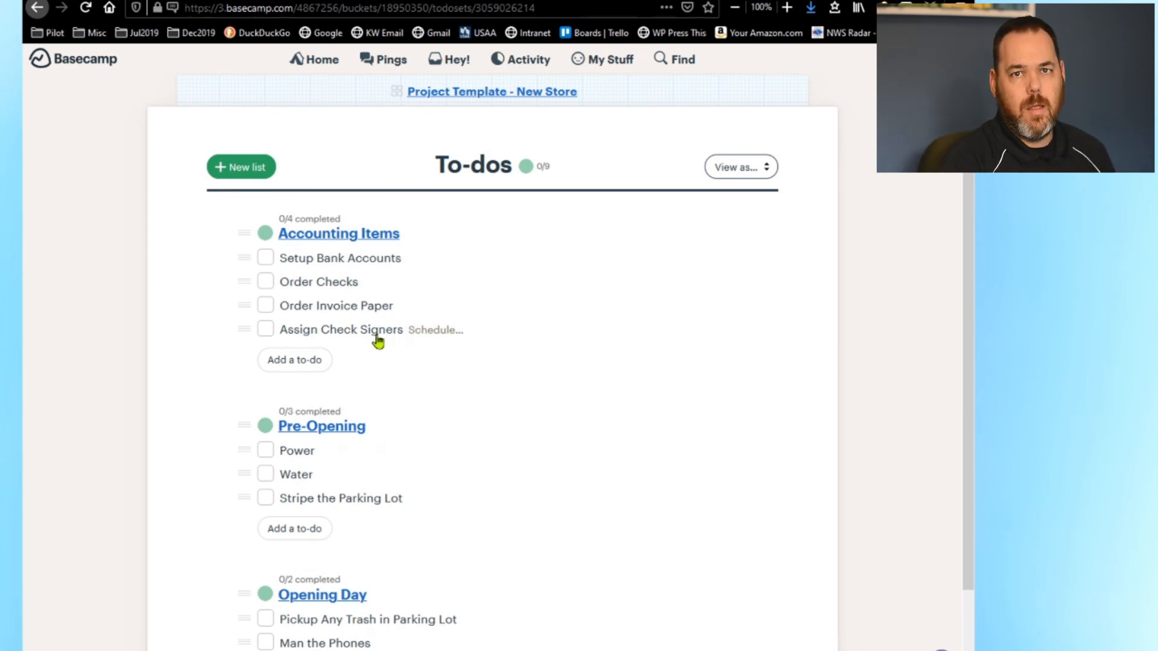
- Leave the template, reopen the Store 101 project's to-do lists, and look over their page options
{"action": "left_click", "coordinate": [506, 94]}
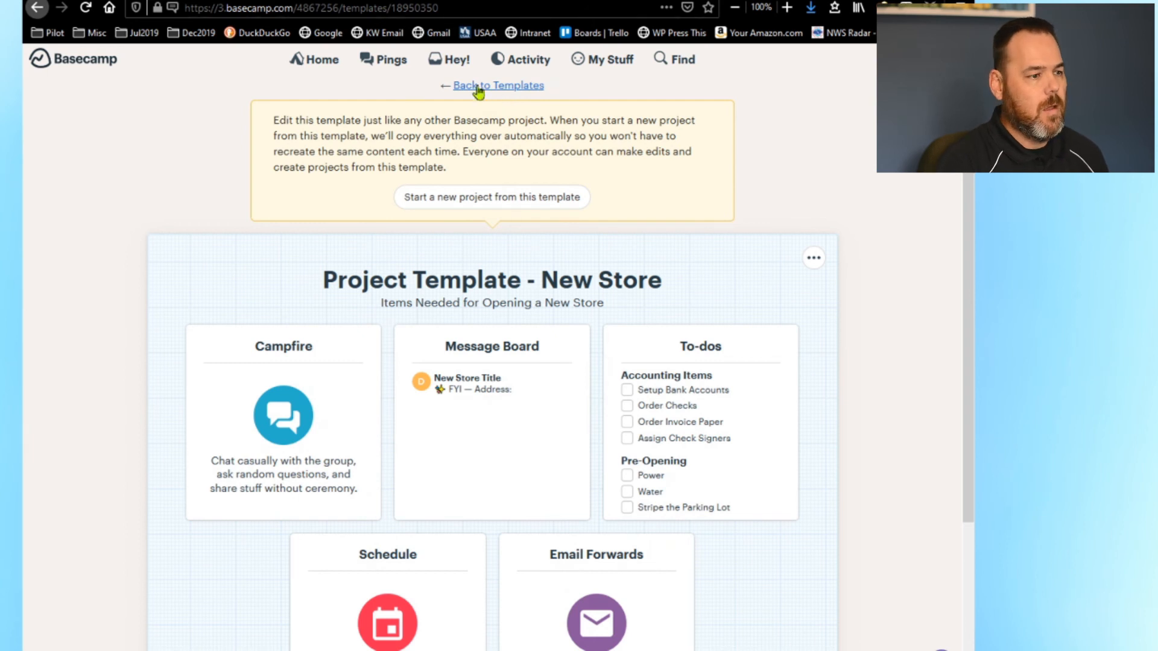
{"action": "left_click", "coordinate": [479, 86]}
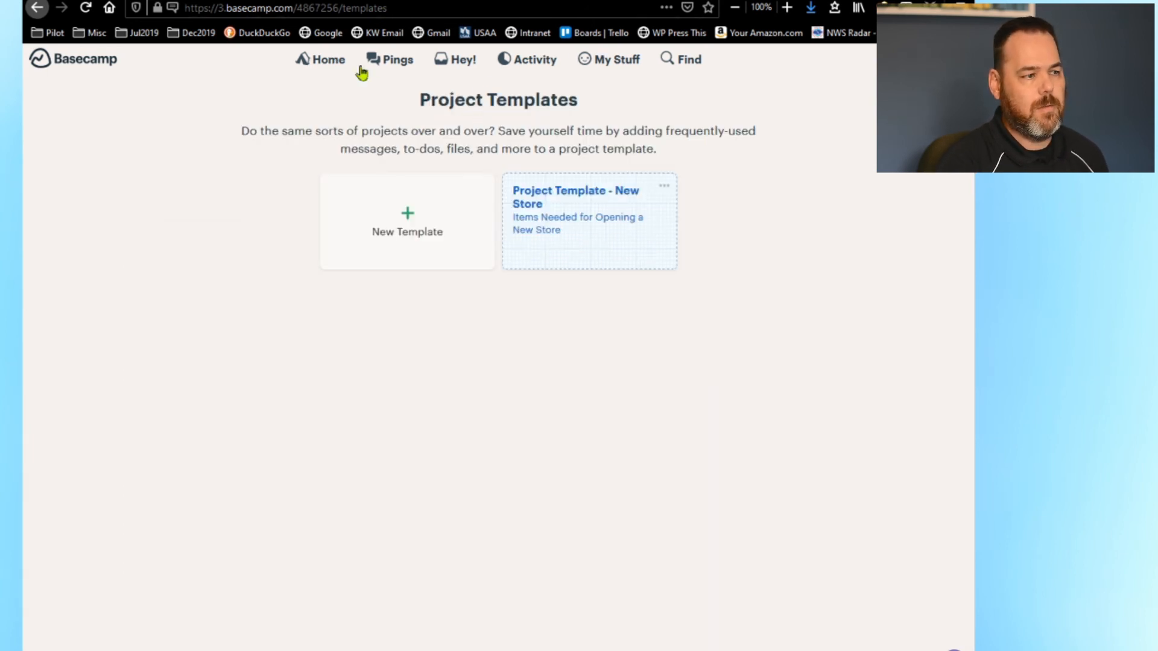
{"action": "left_click", "coordinate": [324, 63]}
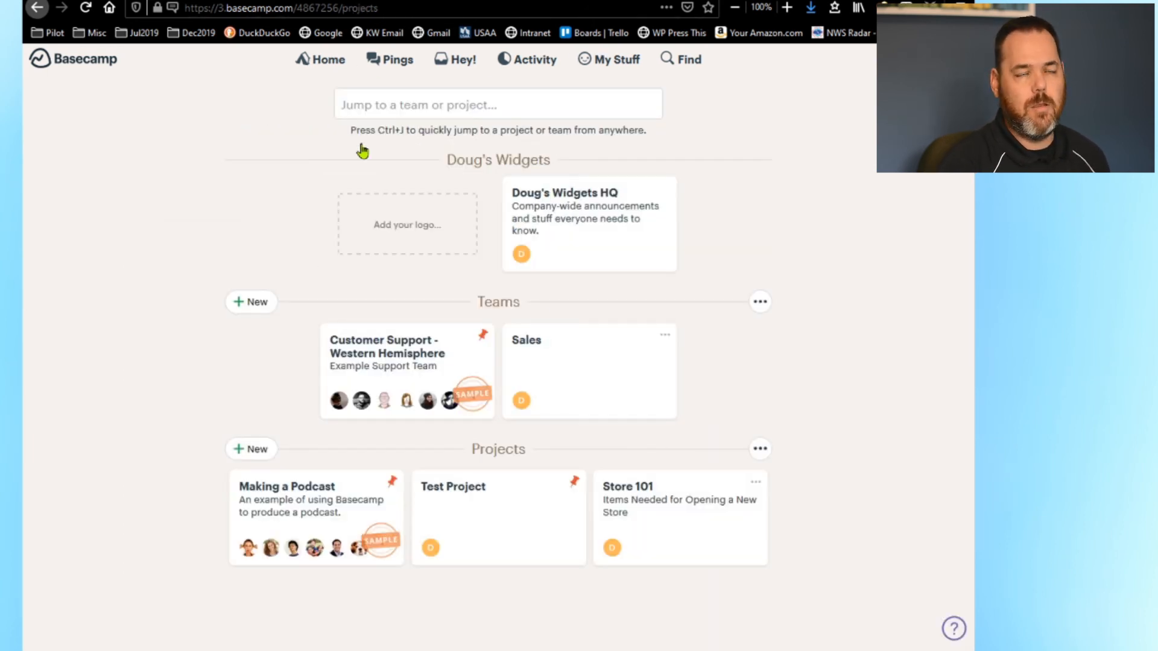
{"action": "left_click", "coordinate": [643, 506]}
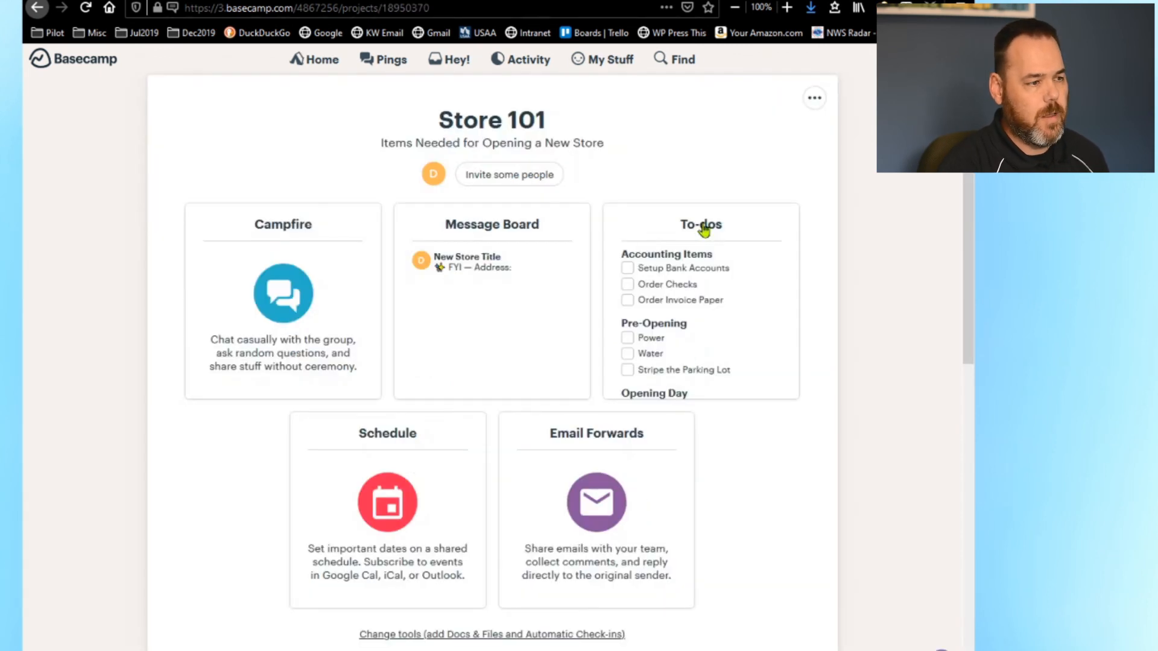
{"action": "left_click", "coordinate": [714, 228]}
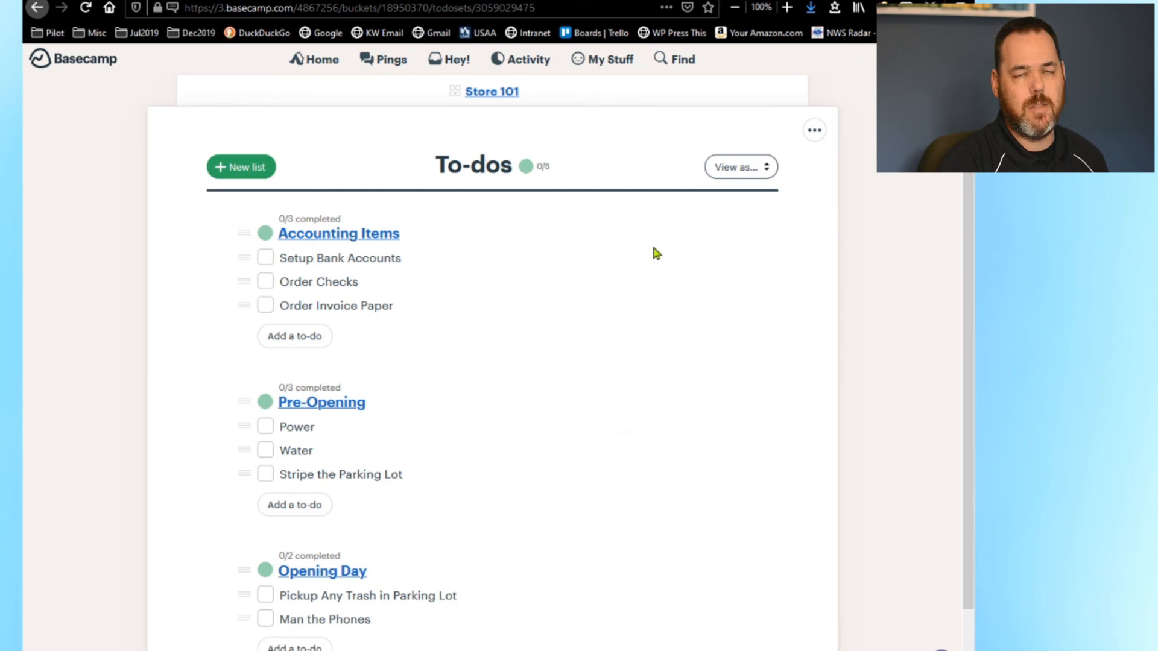
{"action": "left_click", "coordinate": [814, 130]}
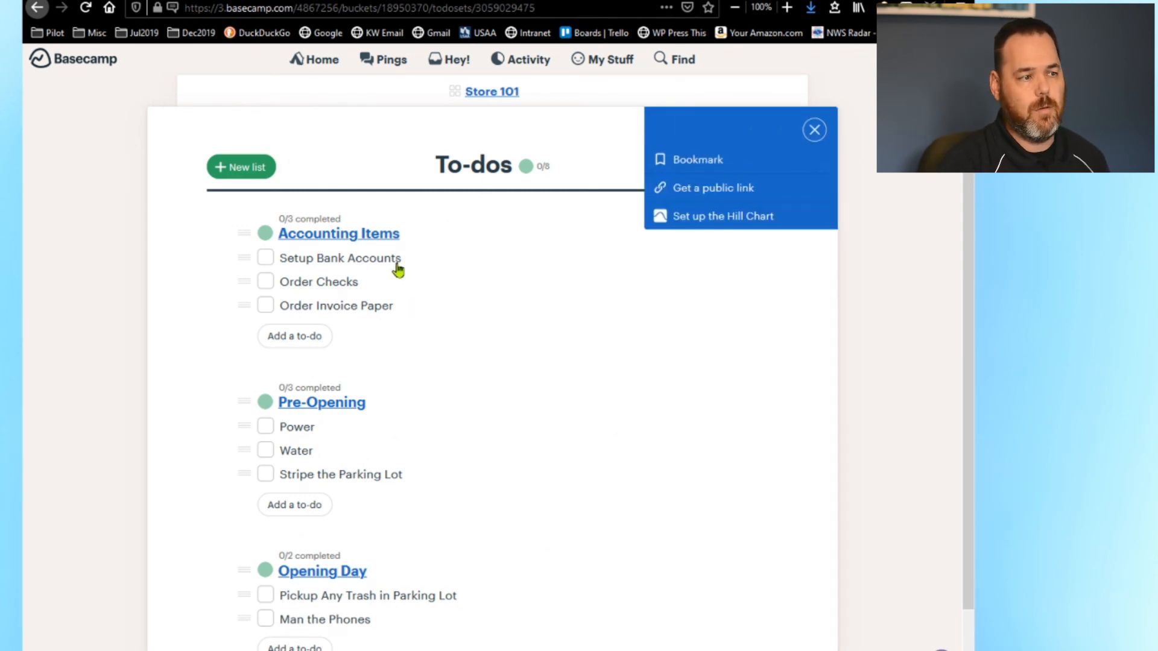
{"action": "left_click", "coordinate": [891, 235]}
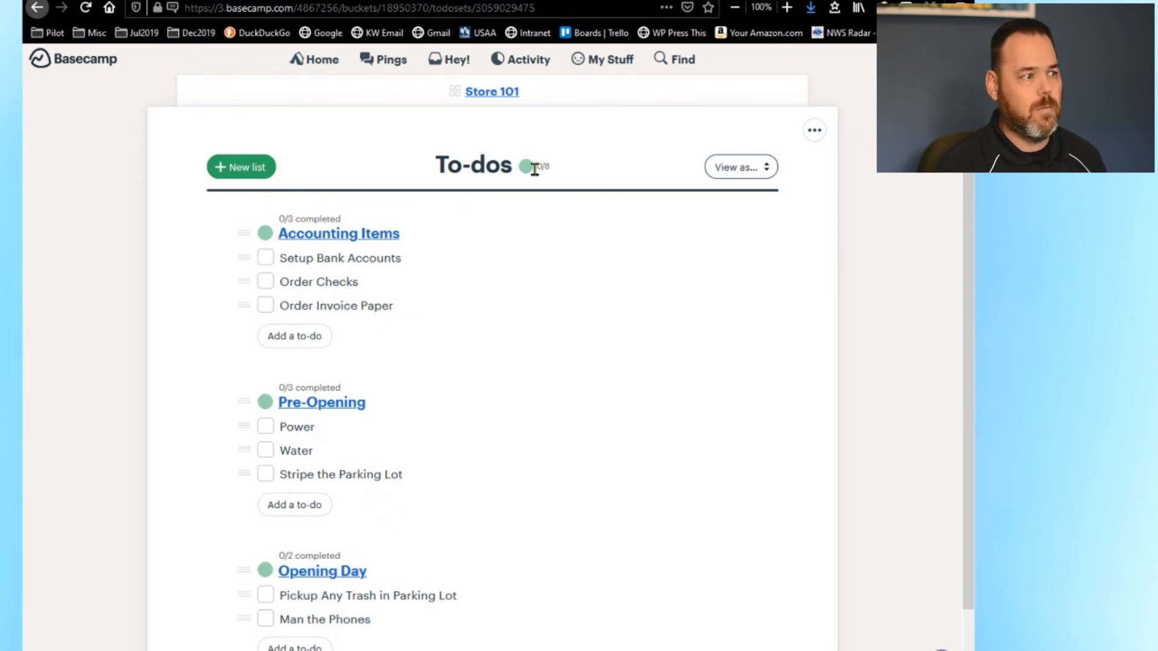
- Go back to the home page, and look over the private chats and notifications areas
{"action": "left_click", "coordinate": [321, 63]}
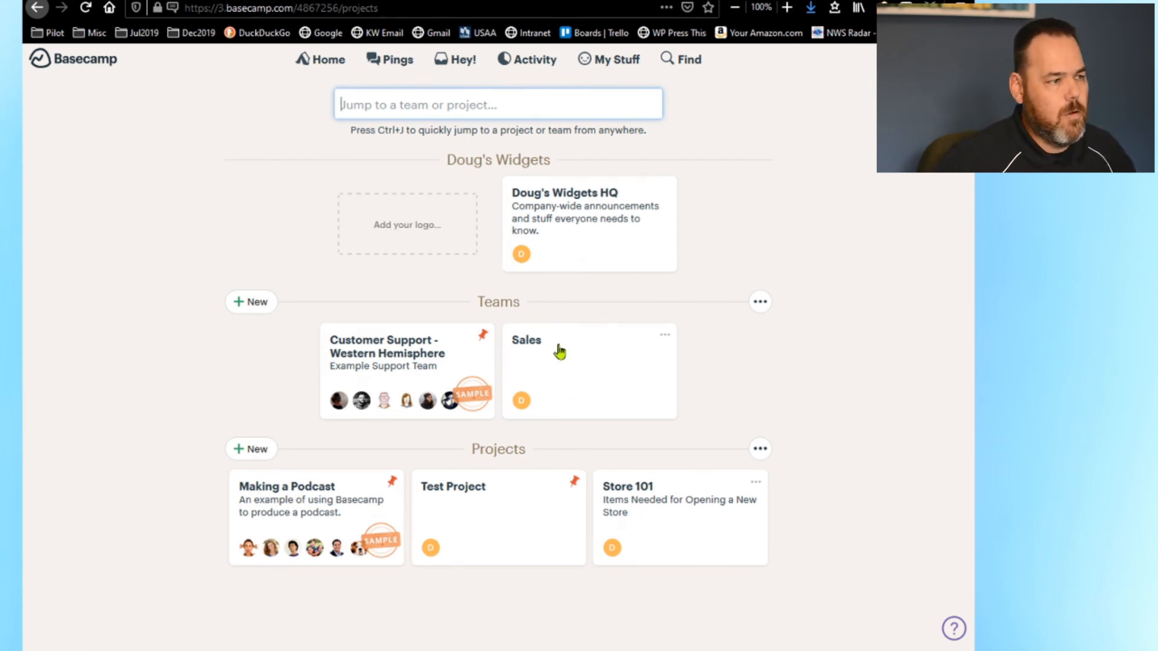
{"action": "left_click", "coordinate": [388, 64]}
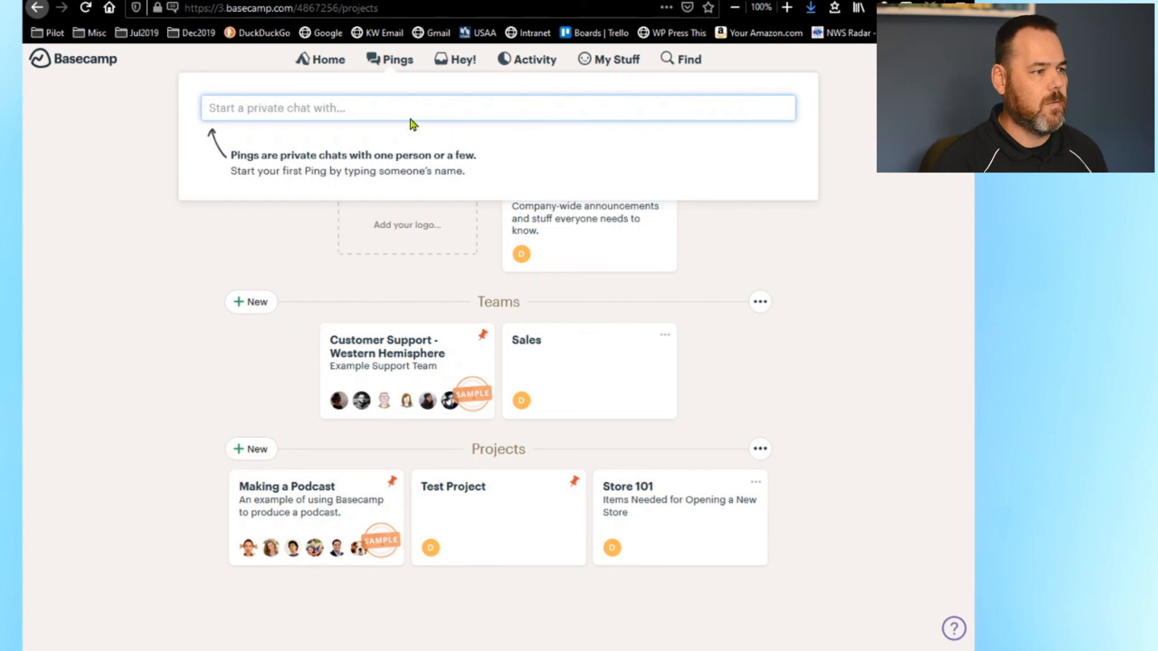
{"action": "left_click", "coordinate": [452, 65]}
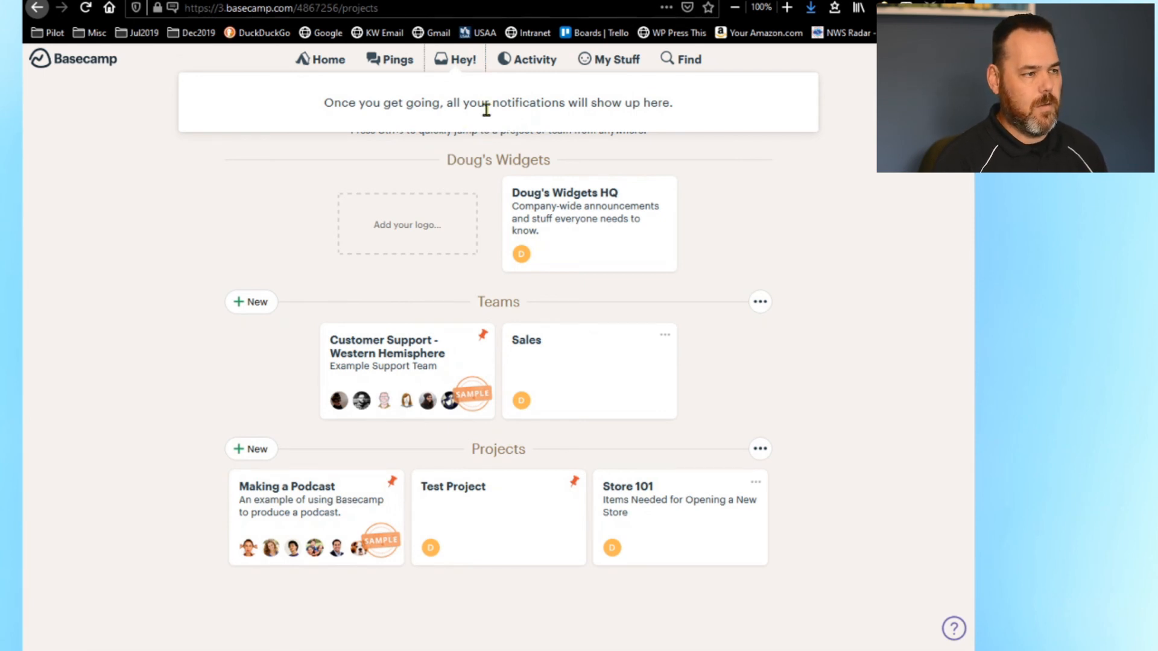
- Open the latest activity report and turn off its daily summary email
{"action": "left_click", "coordinate": [538, 69]}
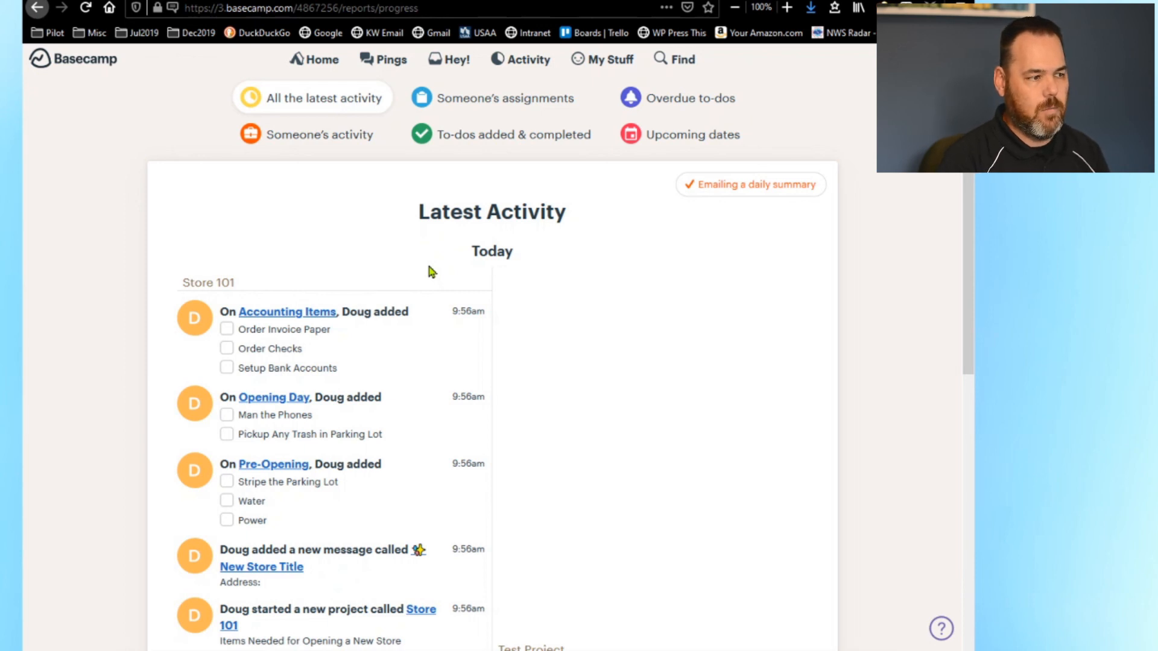
{"action": "left_click_drag", "start_coordinate": [969, 139], "coordinate": [817, 155]}
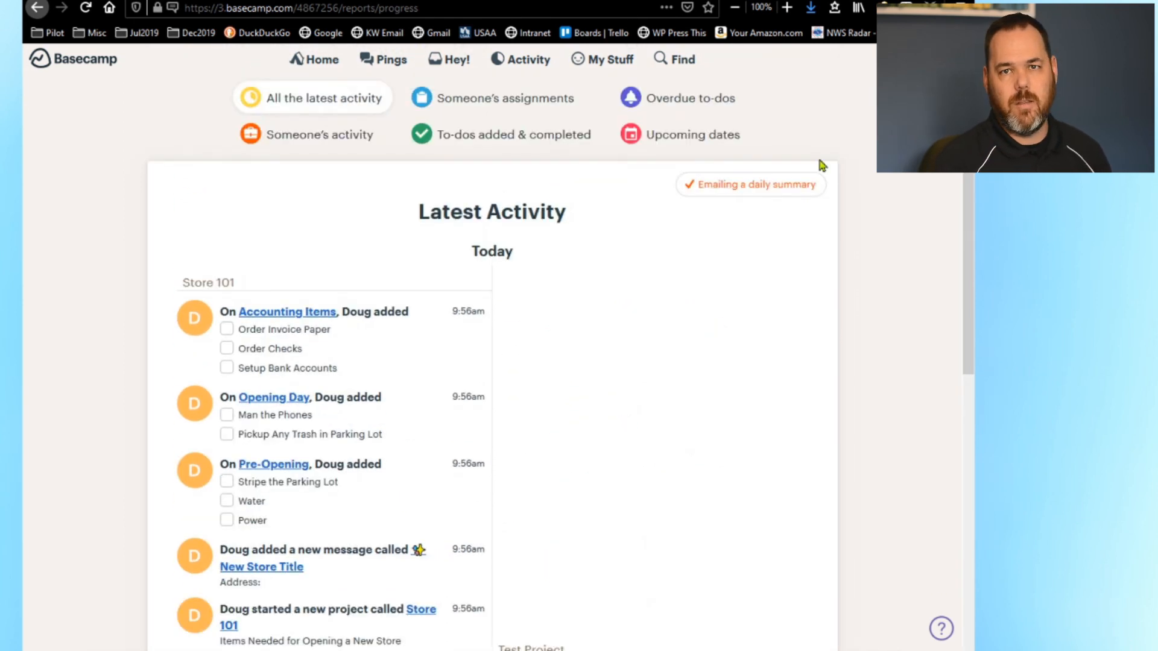
{"action": "left_click", "coordinate": [749, 194]}
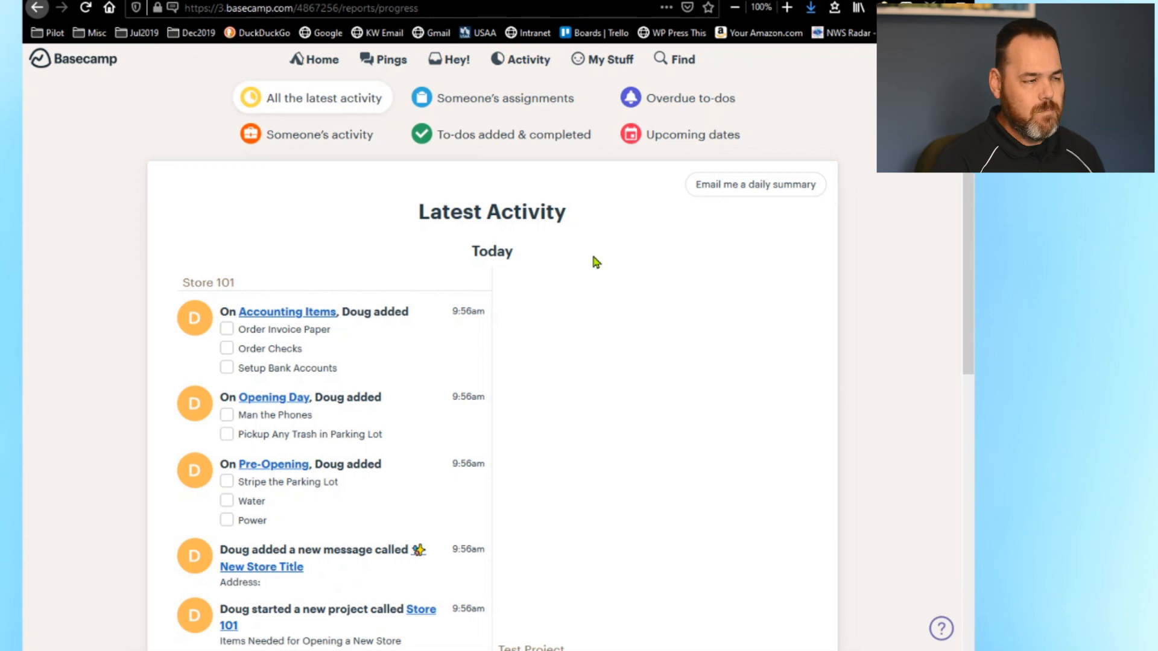
- View my assignments and the stuff I've assigned, and turn off the Monday assignments email
{"action": "left_click", "coordinate": [600, 64]}
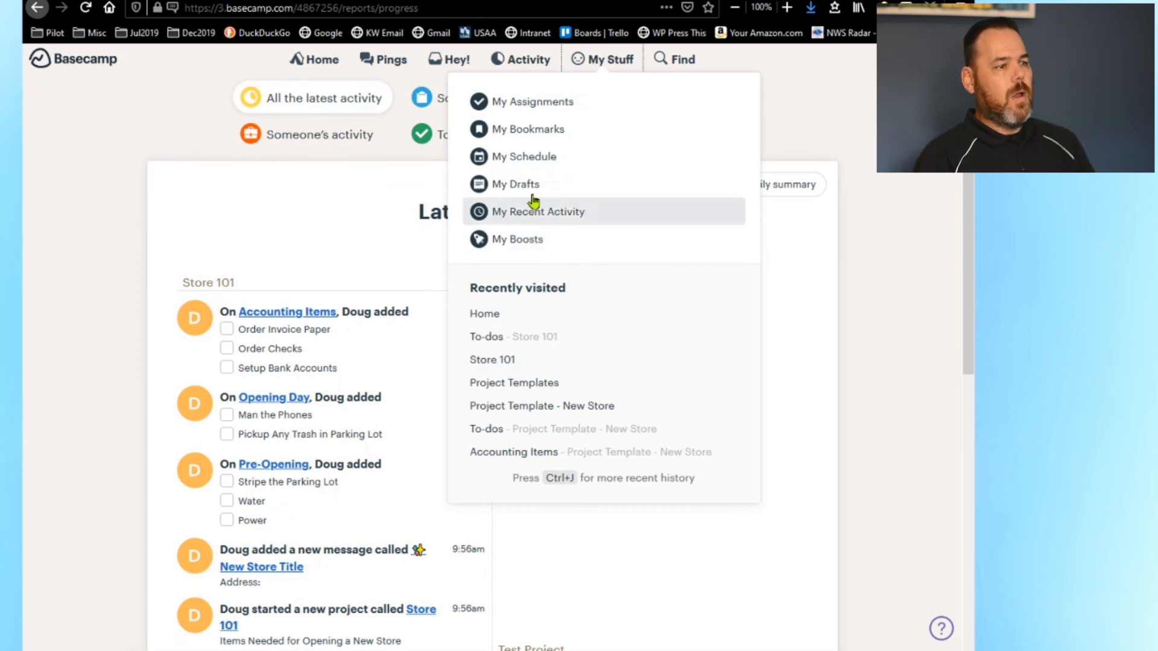
{"action": "left_click", "coordinate": [556, 103]}
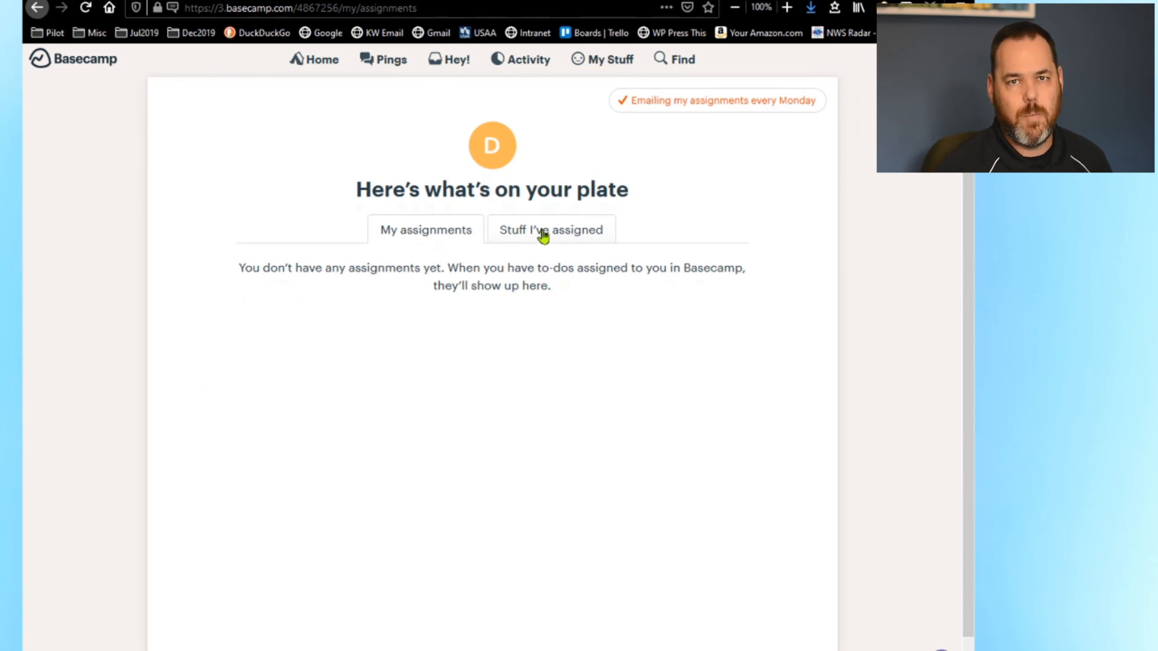
{"action": "left_click", "coordinate": [543, 235]}
{"action": "left_click", "coordinate": [429, 235]}
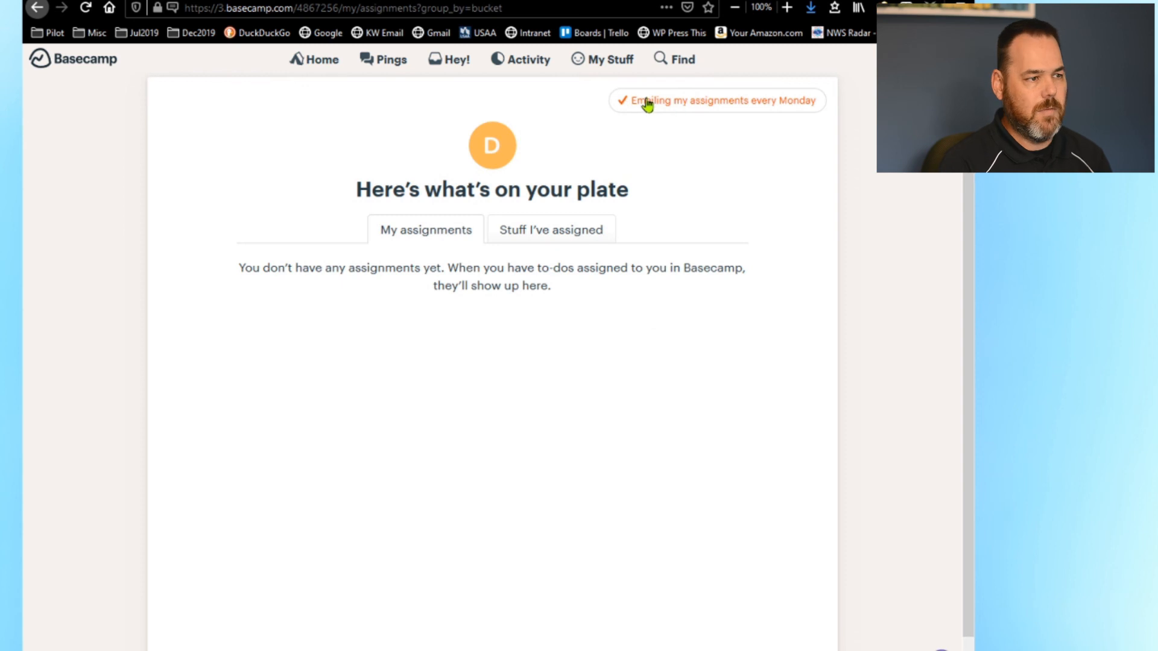
{"action": "left_click", "coordinate": [668, 107]}
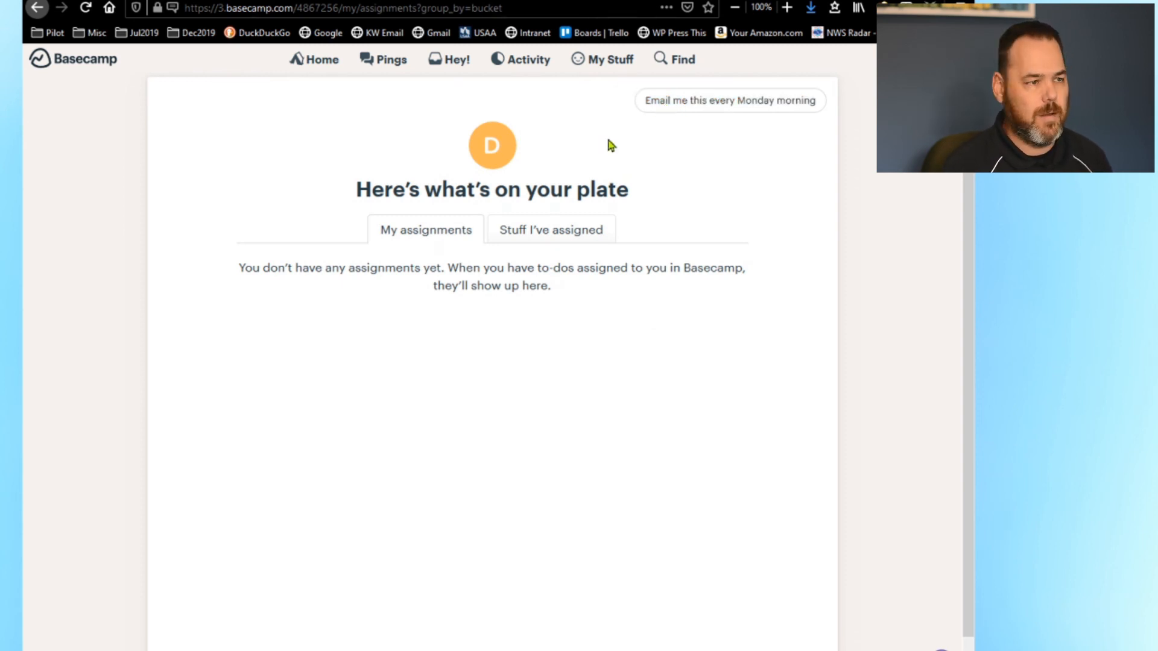
- Search the recently visited pages for "check" and open the Customer Support team's Automatic Check-ins
{"action": "left_click", "coordinate": [581, 65]}
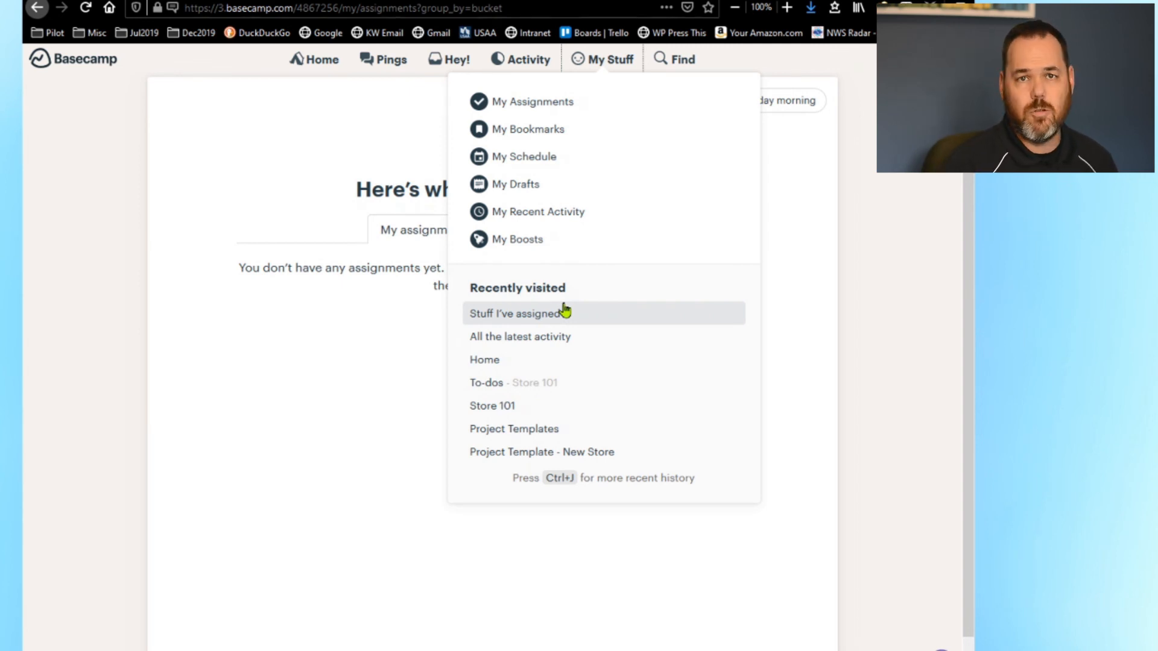
{"action": "key", "text": "ctrl+j"}
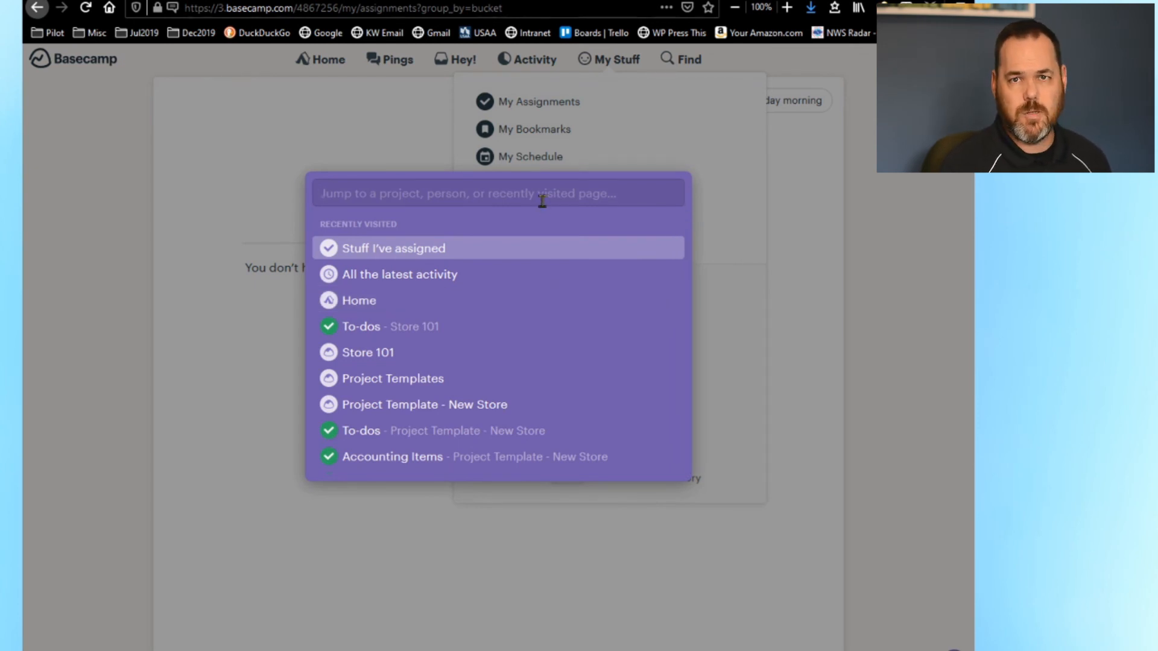
{"action": "type", "text": "check"}
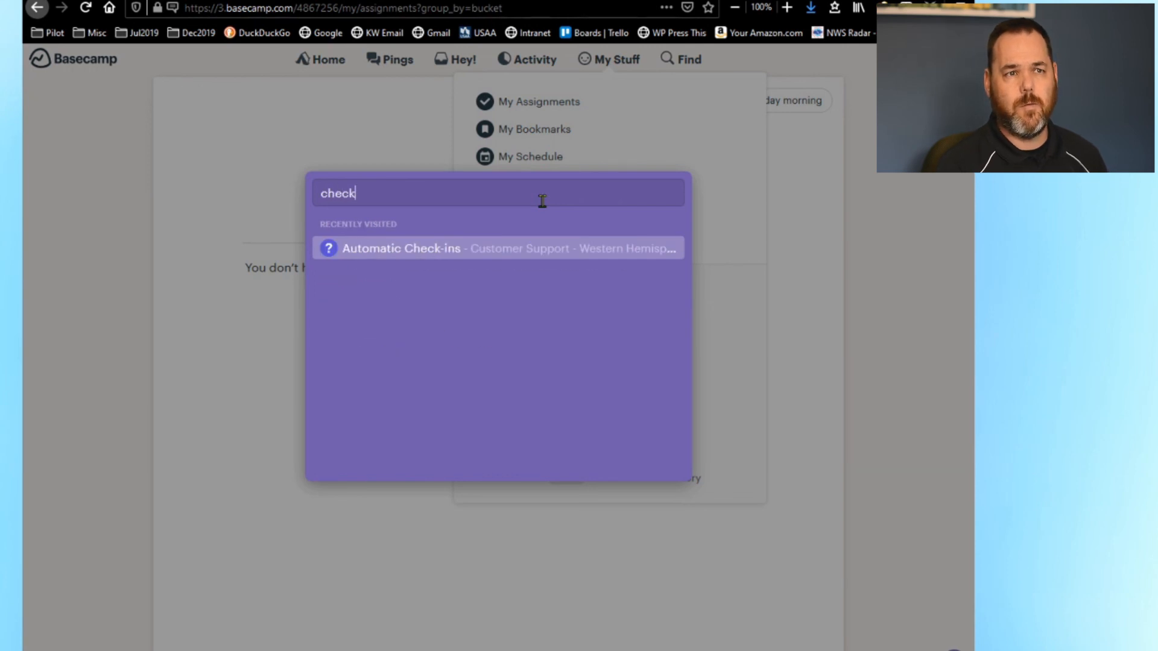
{"action": "left_click", "coordinate": [430, 254]}
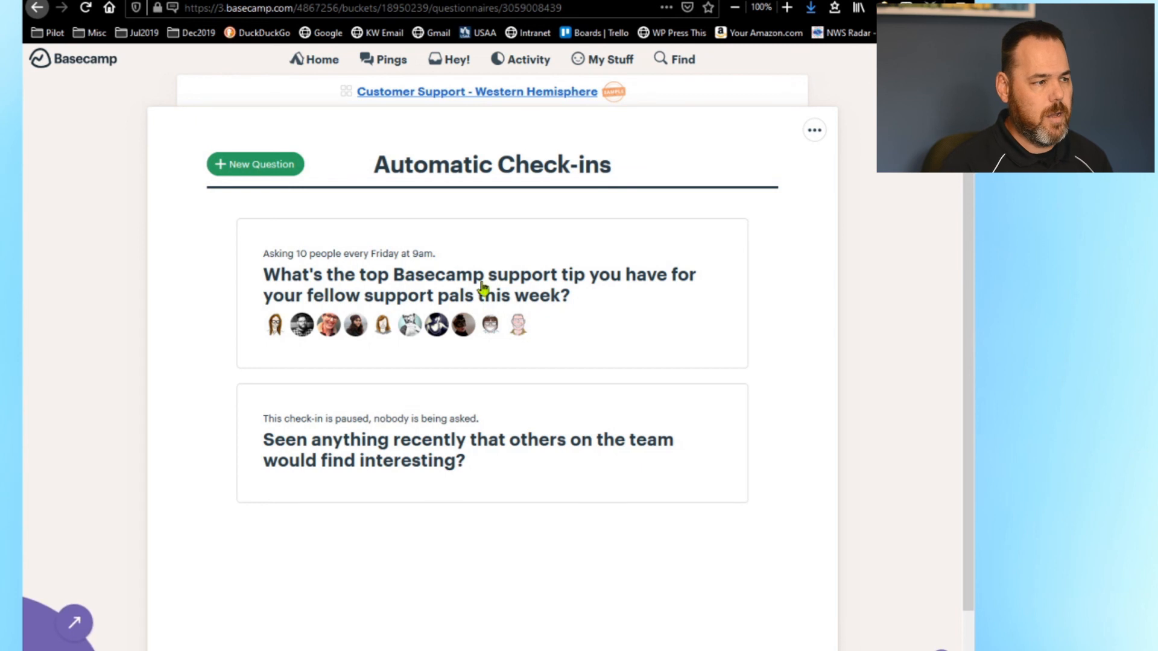
- Return to the home page and view the personal drafts page
{"action": "left_click", "coordinate": [333, 62]}
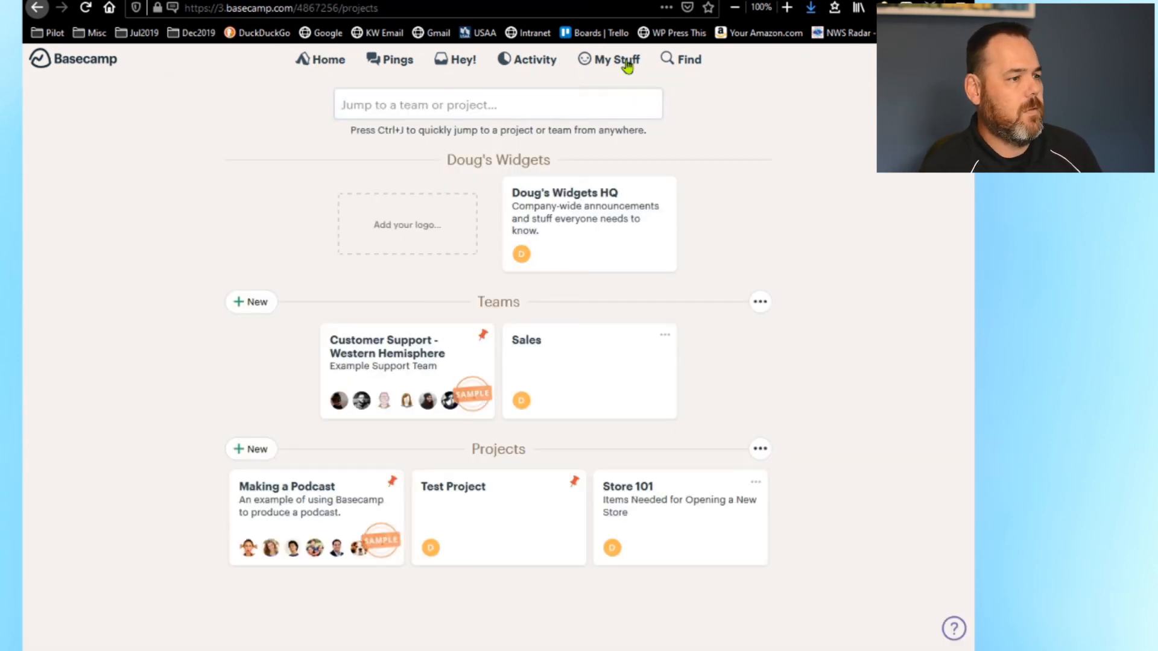
{"action": "left_click", "coordinate": [627, 65]}
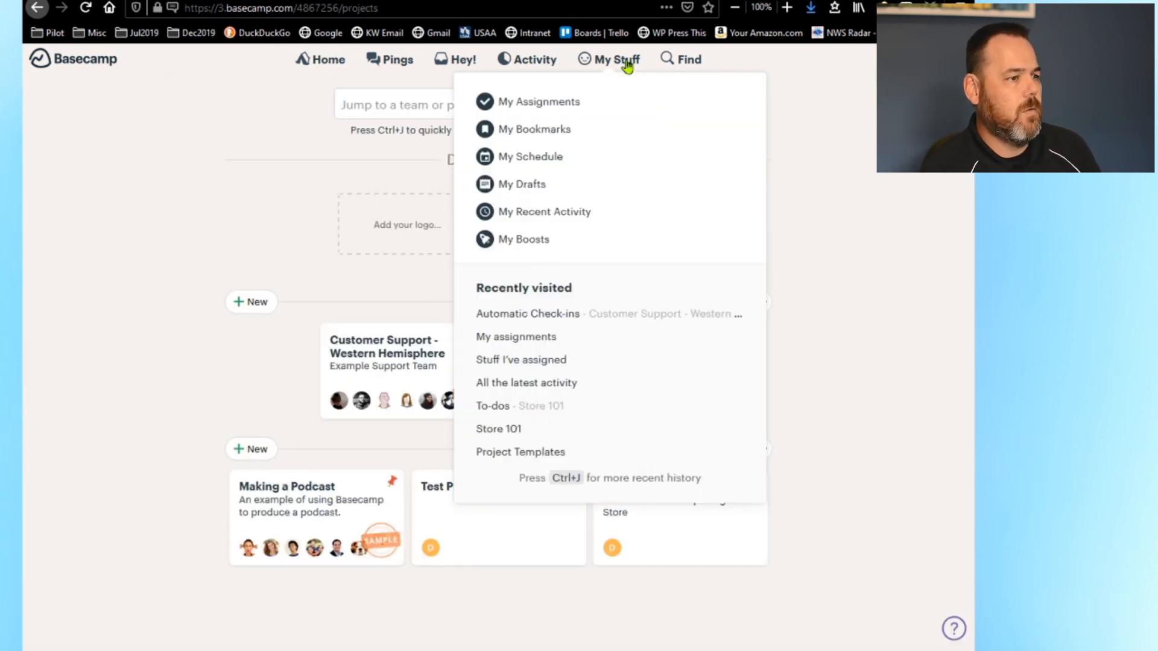
{"action": "left_click", "coordinate": [556, 191]}
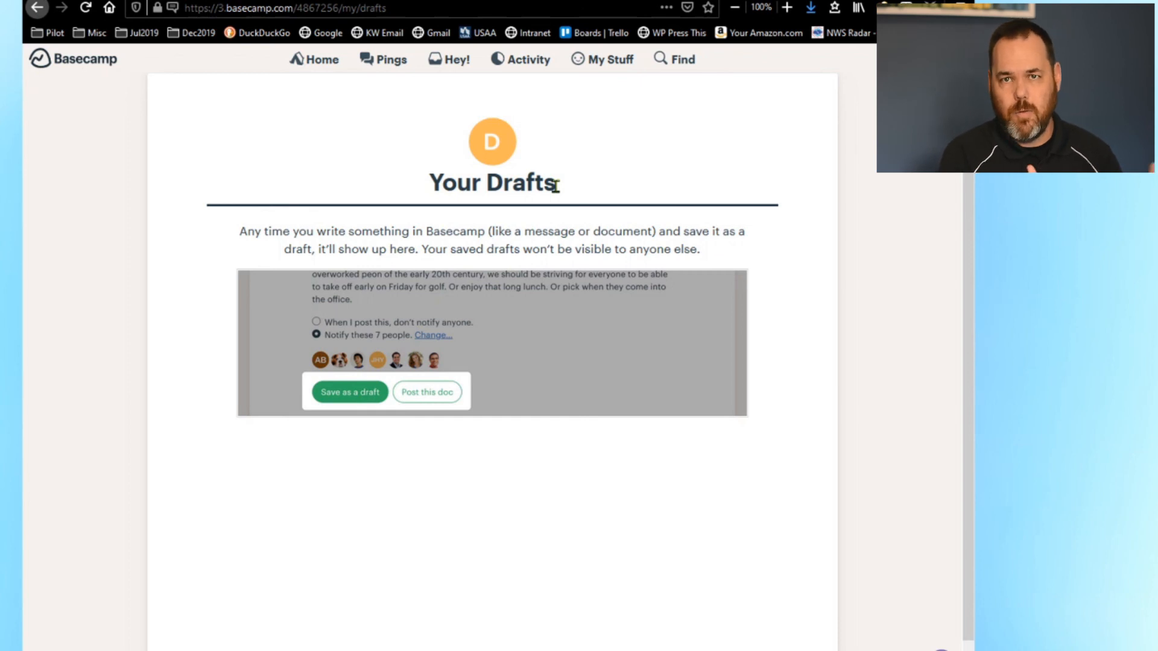
- Look over the personal shortcuts and search filters, and open the Adminland account page
{"action": "left_click", "coordinate": [613, 70]}
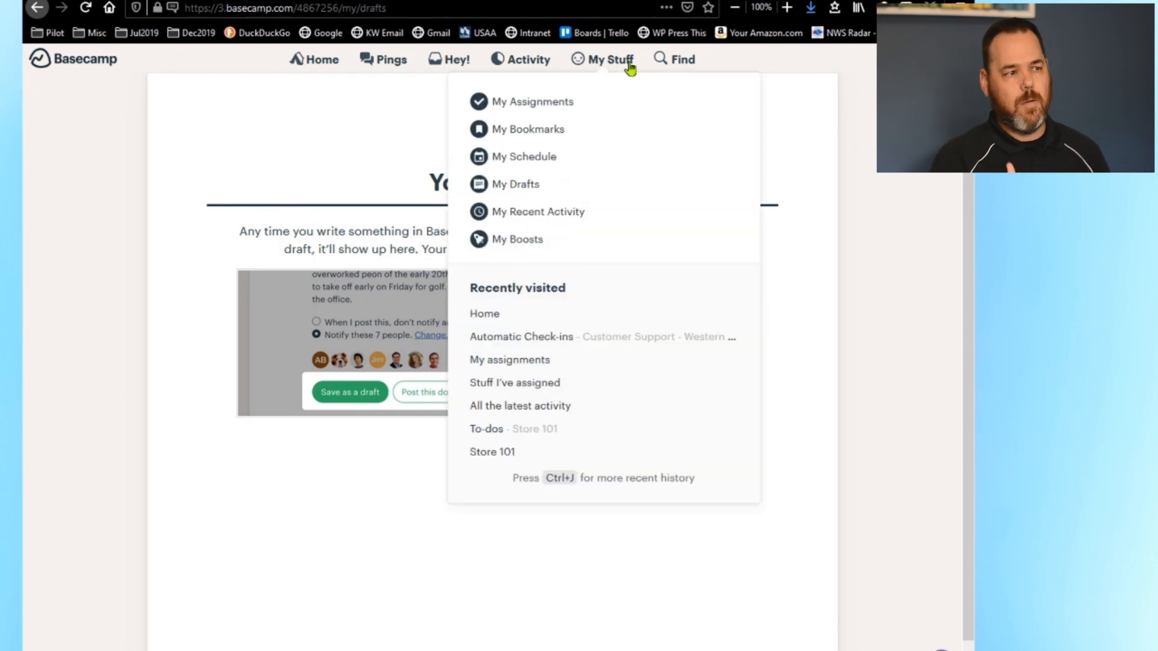
{"action": "left_click", "coordinate": [670, 64]}
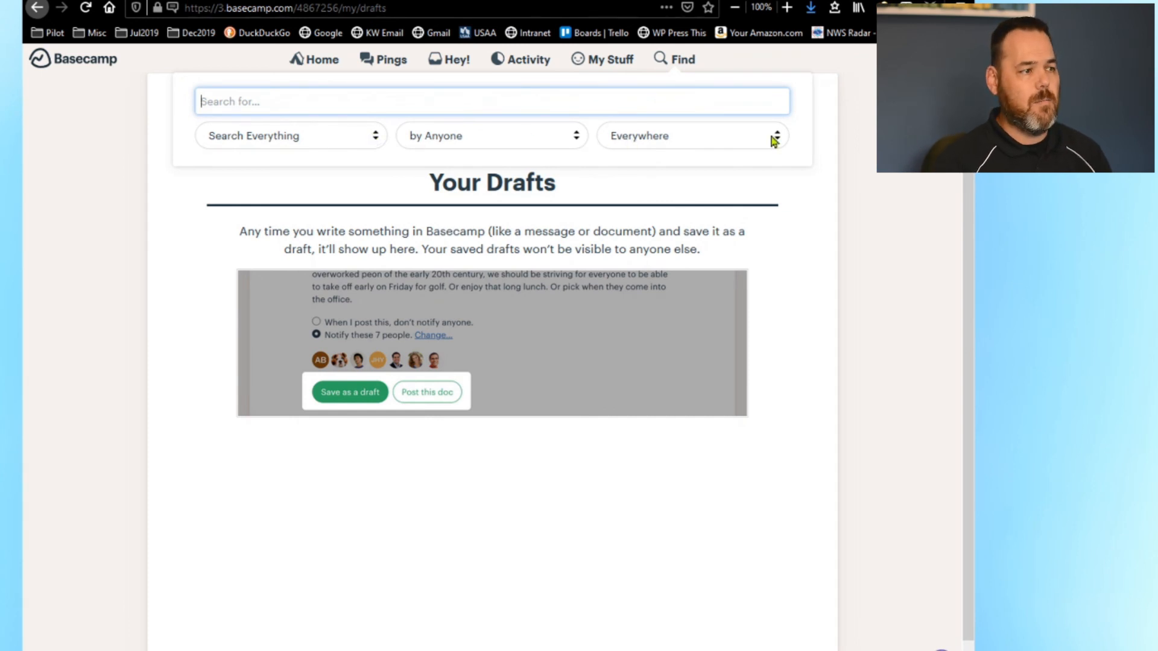
{"action": "left_click", "coordinate": [875, 125]}
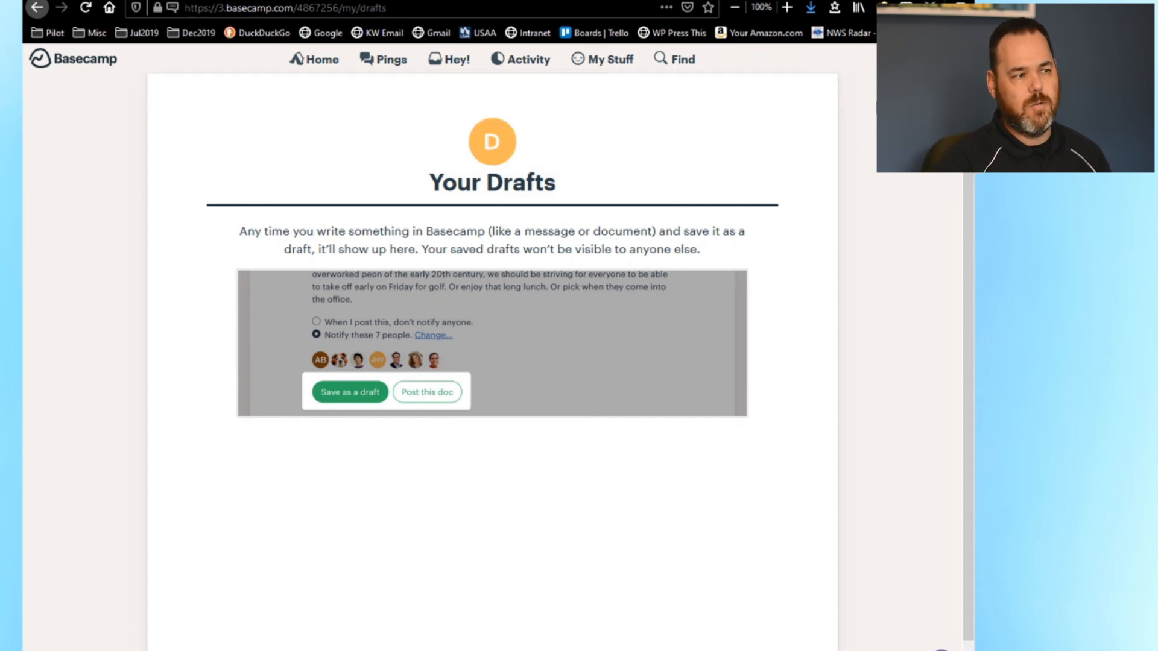
{"action": "left_click", "coordinate": [328, 59]}
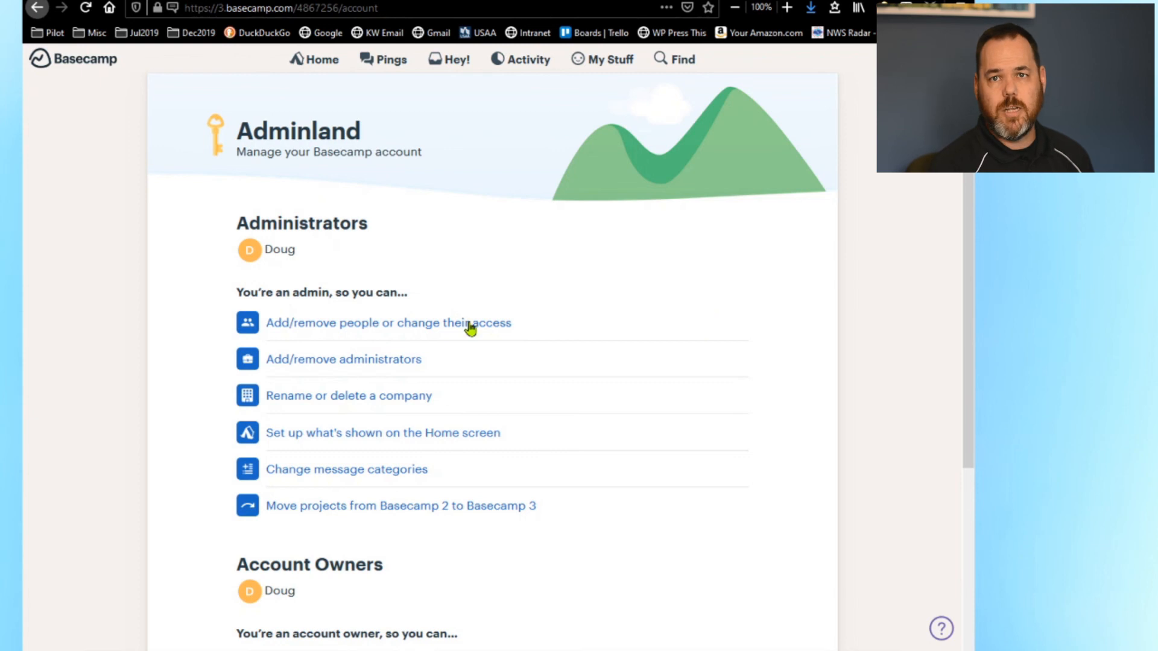
- View the people on the account and the account holder's editable profile info, and return to Adminland
{"action": "left_click", "coordinate": [415, 326]}
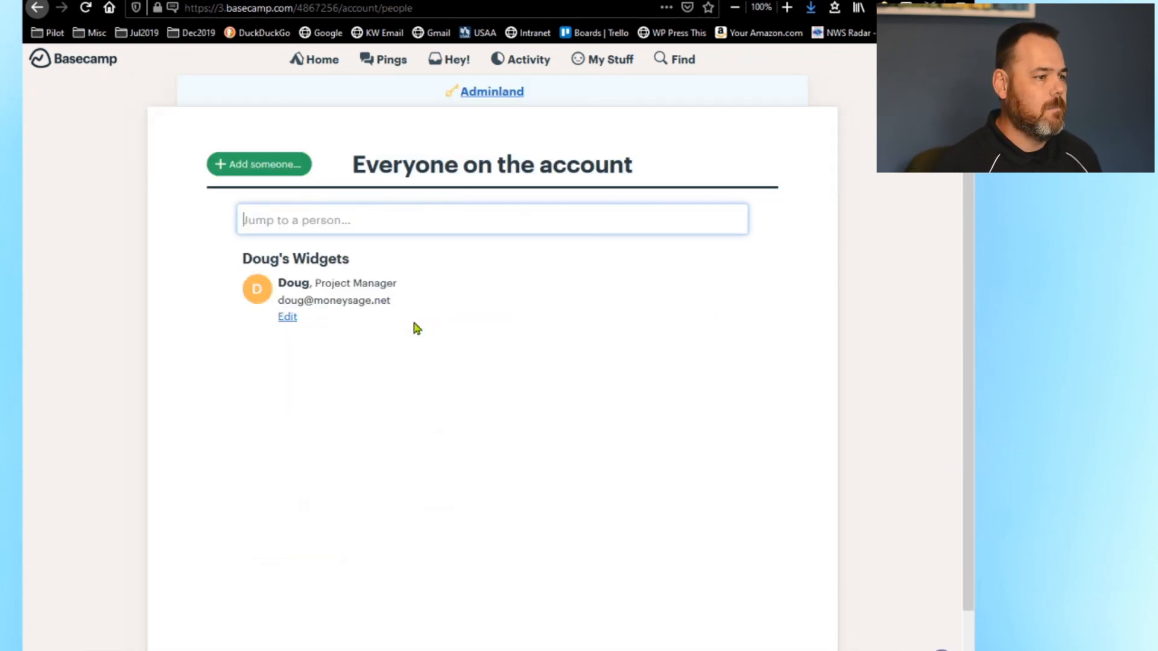
{"action": "left_click", "coordinate": [288, 318]}
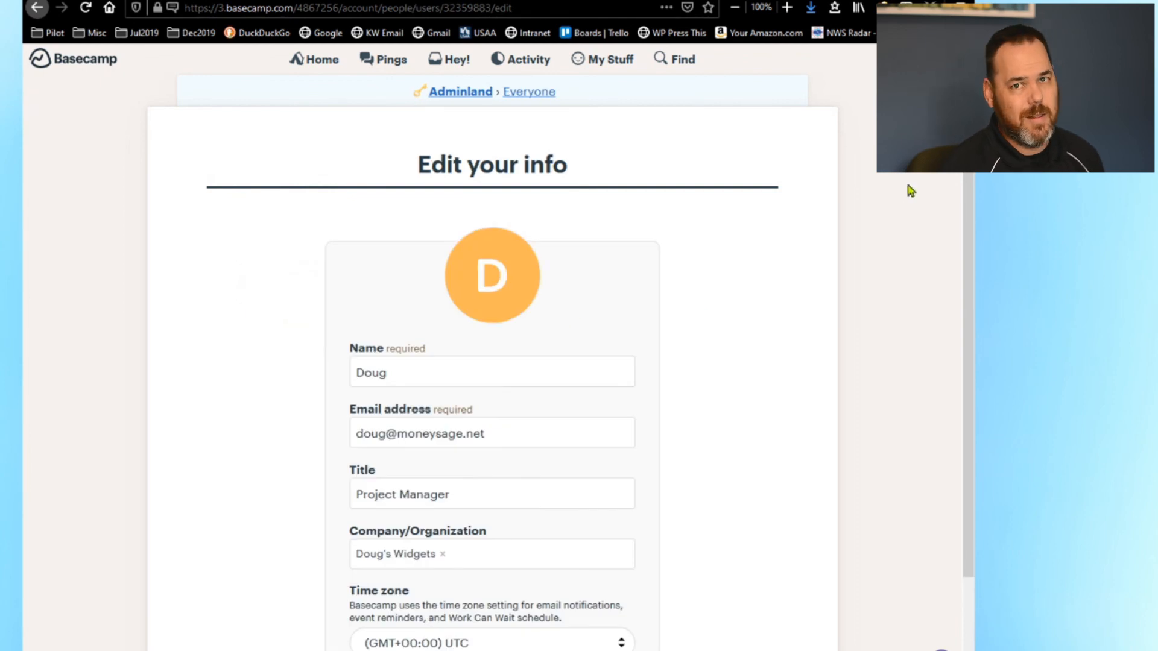
{"action": "scroll", "coordinate": [954, 238], "scroll_direction": "down", "scroll_amount": 3}
{"action": "scroll", "coordinate": [954, 238], "scroll_direction": "up", "scroll_amount": 2}
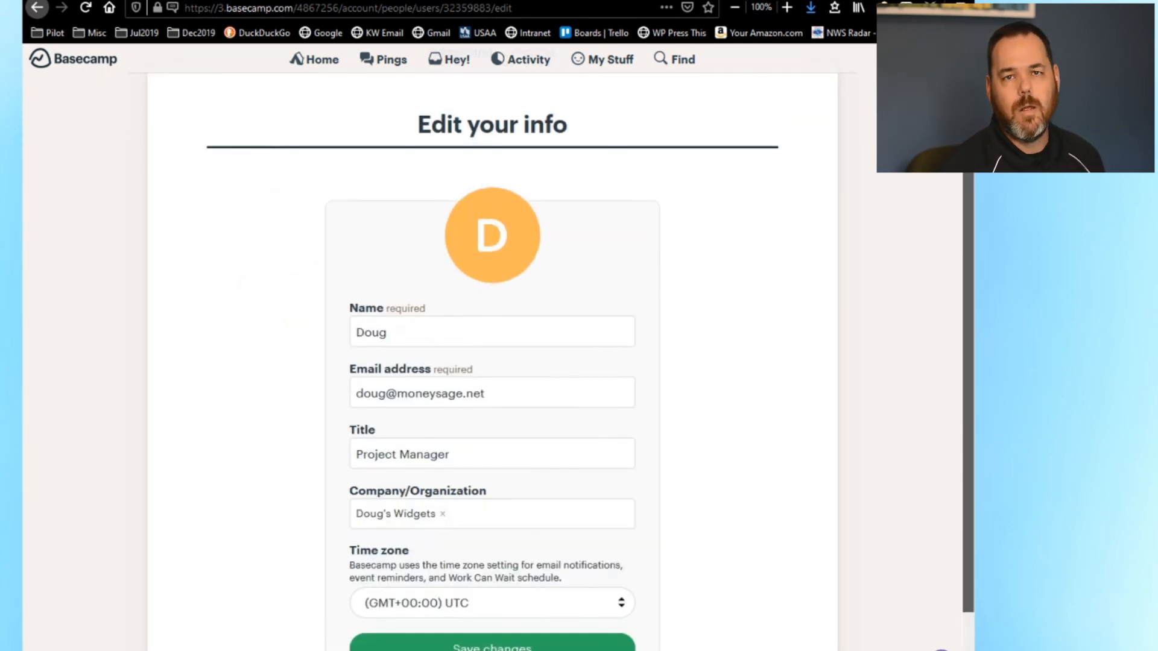
{"action": "scroll", "coordinate": [949, 183], "scroll_direction": "down", "scroll_amount": 1}
{"action": "scroll", "coordinate": [949, 183], "scroll_direction": "up", "scroll_amount": 1}
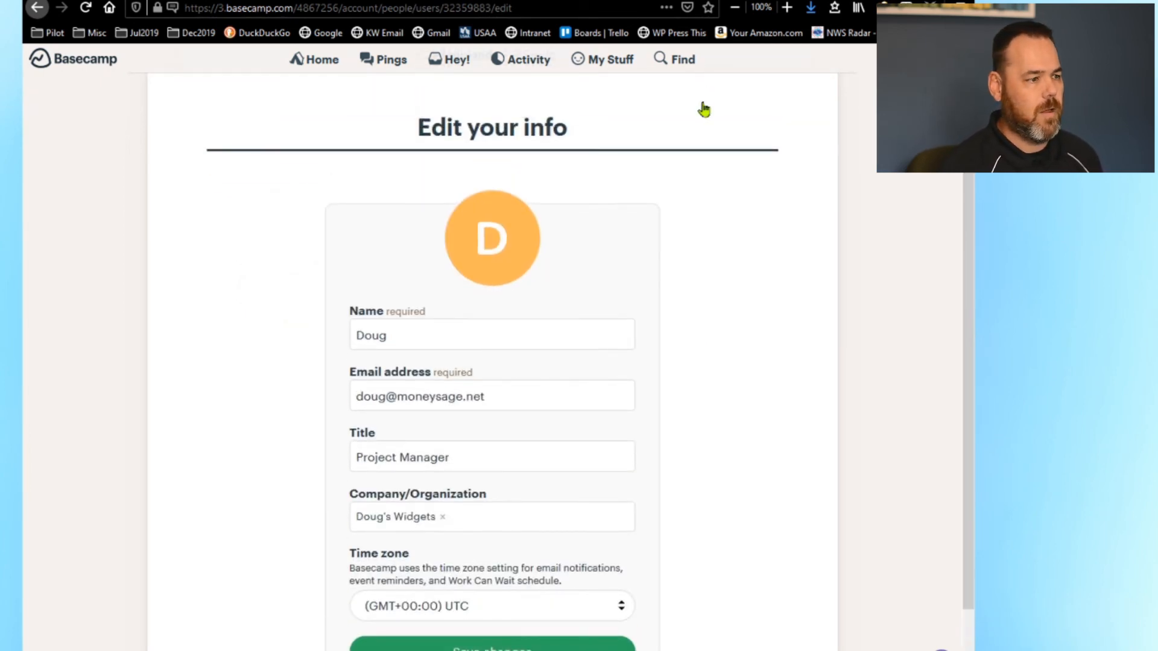
{"action": "key", "text": "alt+Left"}
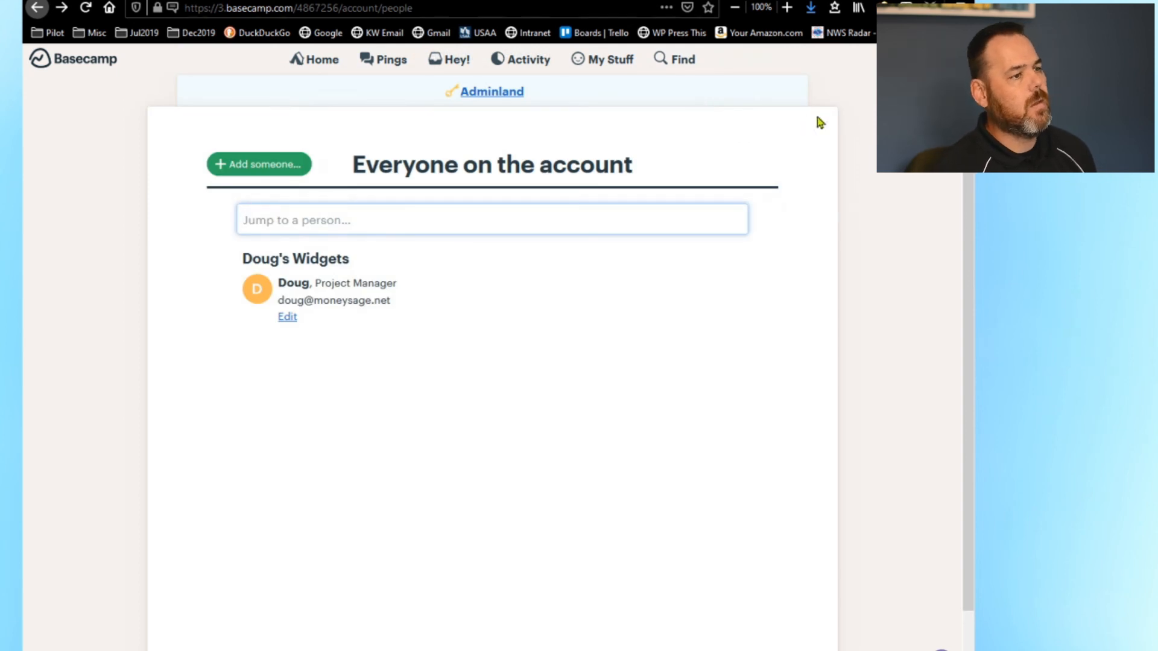
{"action": "left_click", "coordinate": [508, 92]}
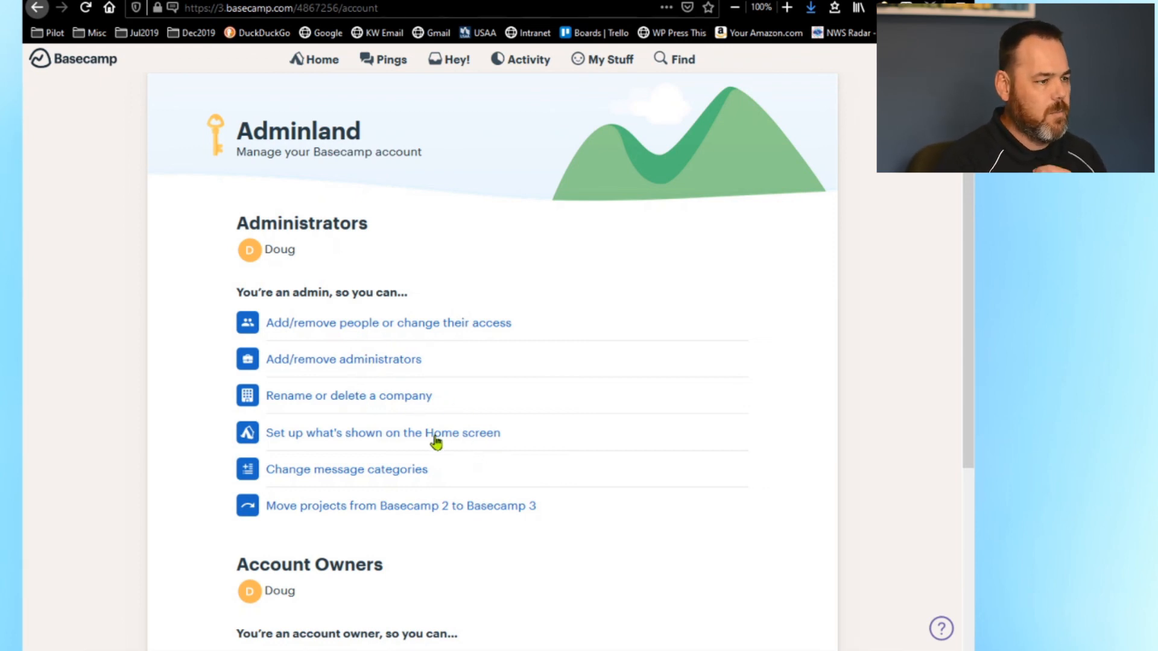
- Turn off the company HQ section for the Home screen and go to the Home screen
{"action": "left_click", "coordinate": [374, 437]}
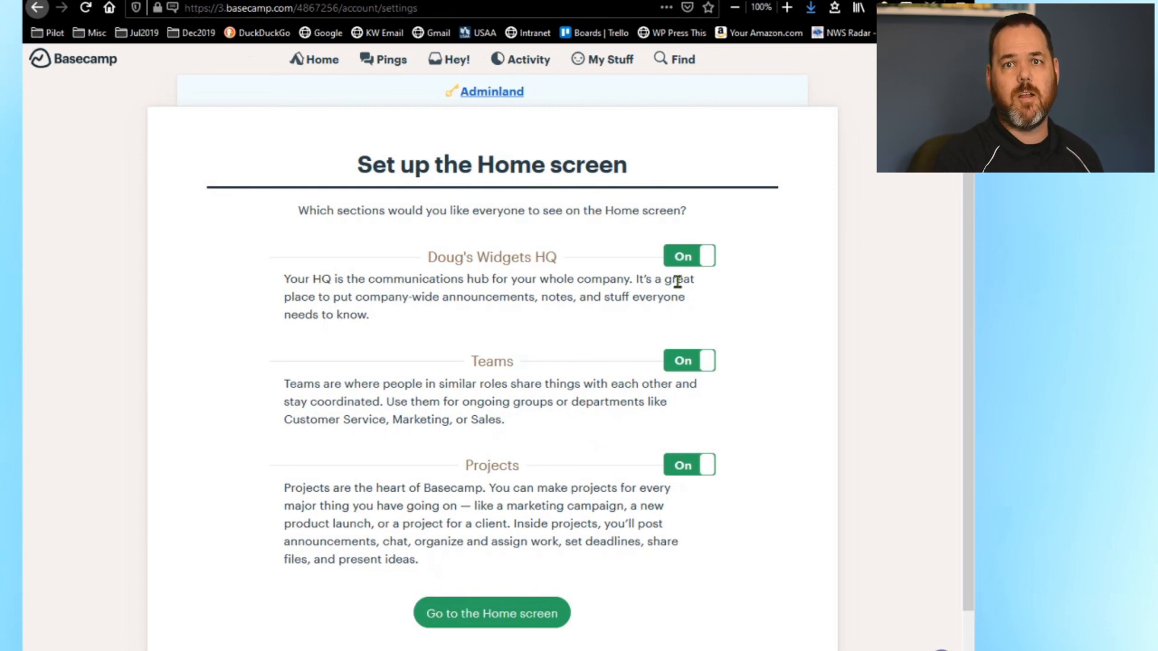
{"action": "left_click", "coordinate": [689, 264]}
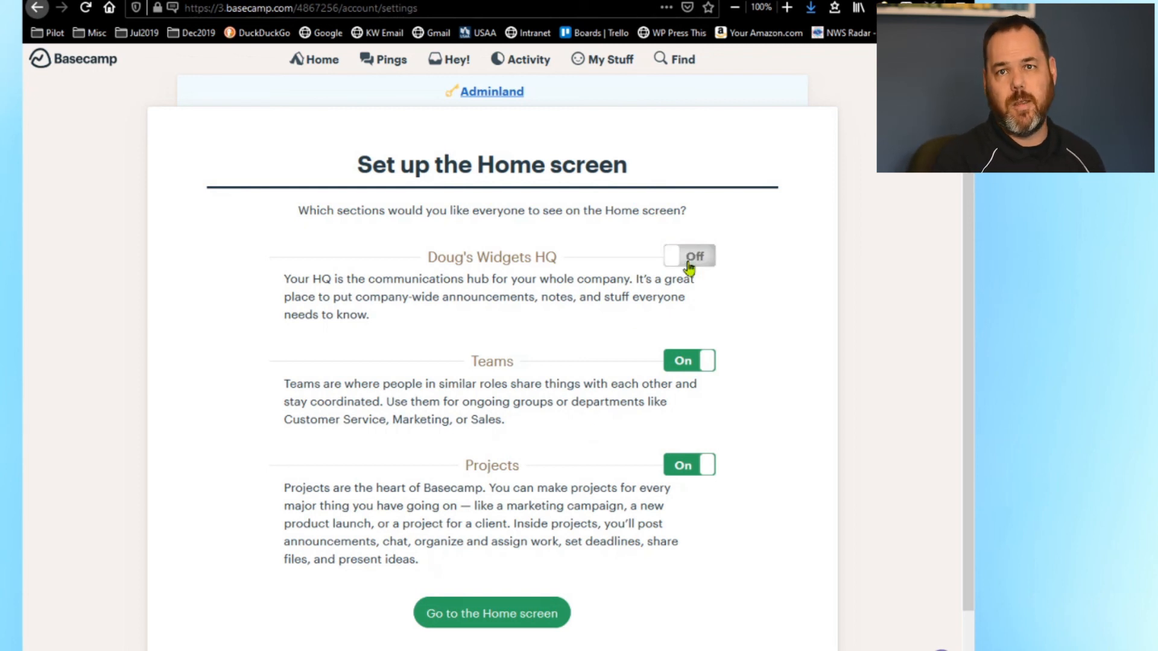
{"action": "left_click", "coordinate": [512, 618]}
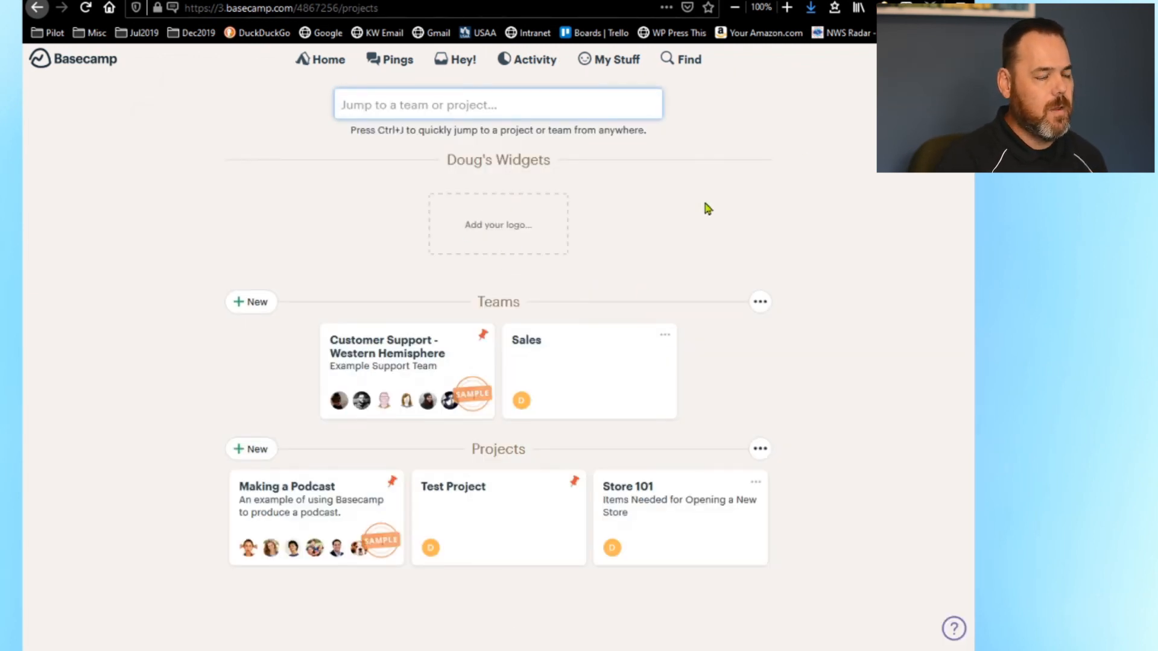
- Turn the company HQ section back on in the Home screen setup and return to Adminland
{"action": "left_click", "coordinate": [926, 91]}
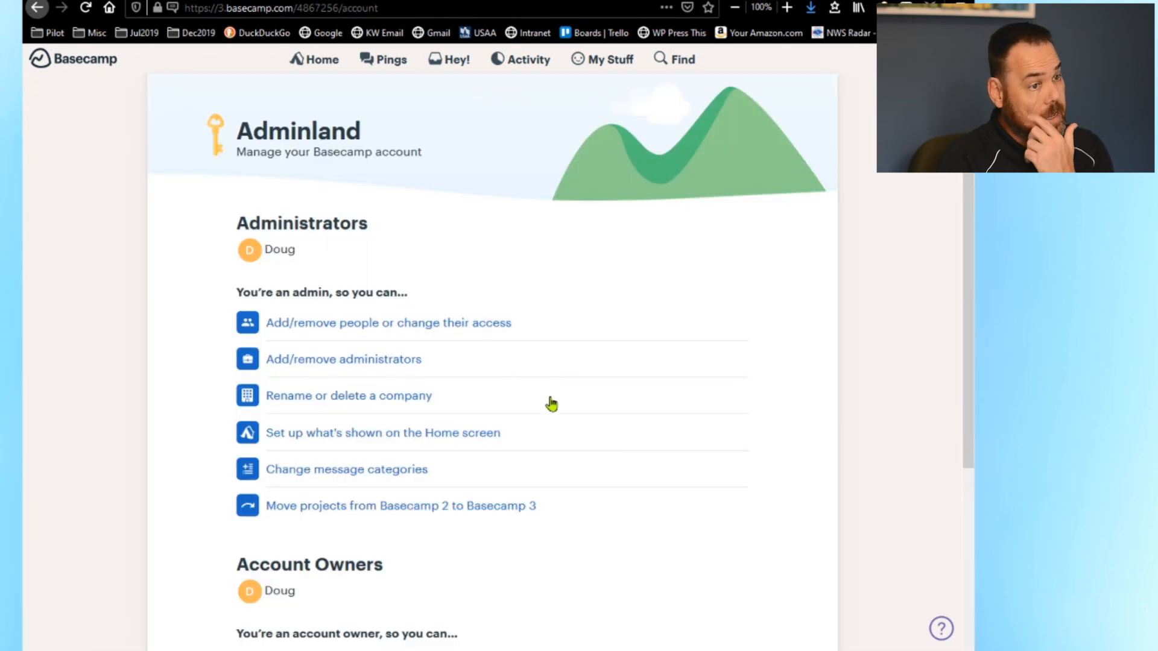
{"action": "left_click", "coordinate": [339, 432]}
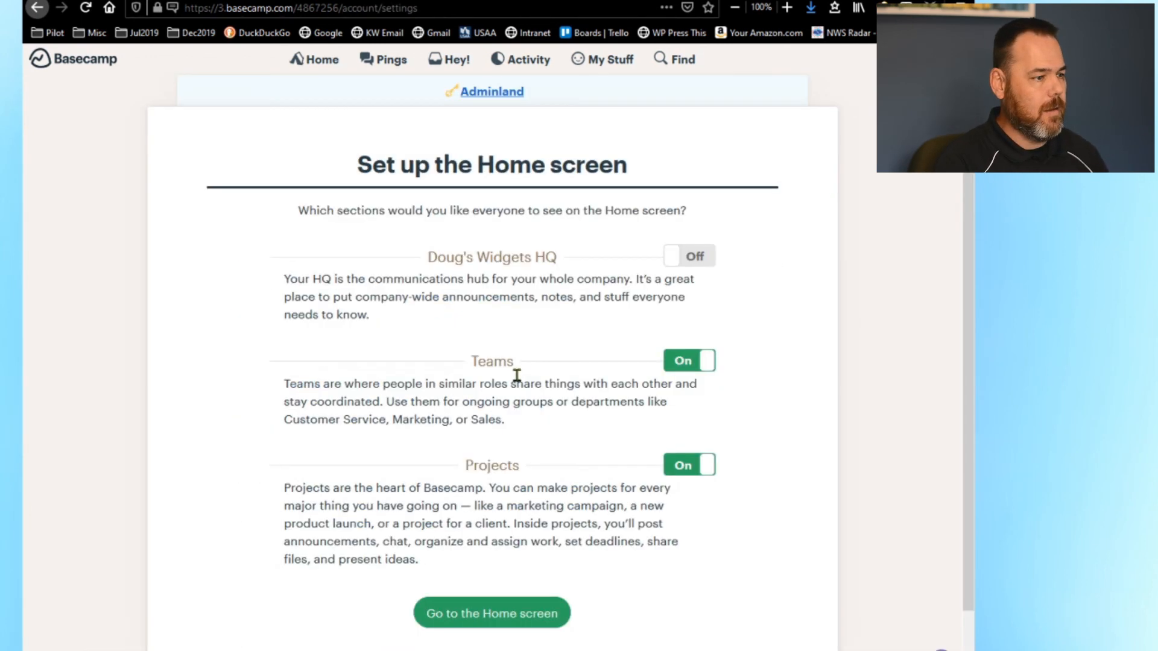
{"action": "left_click", "coordinate": [691, 256]}
{"action": "left_click", "coordinate": [500, 91]}
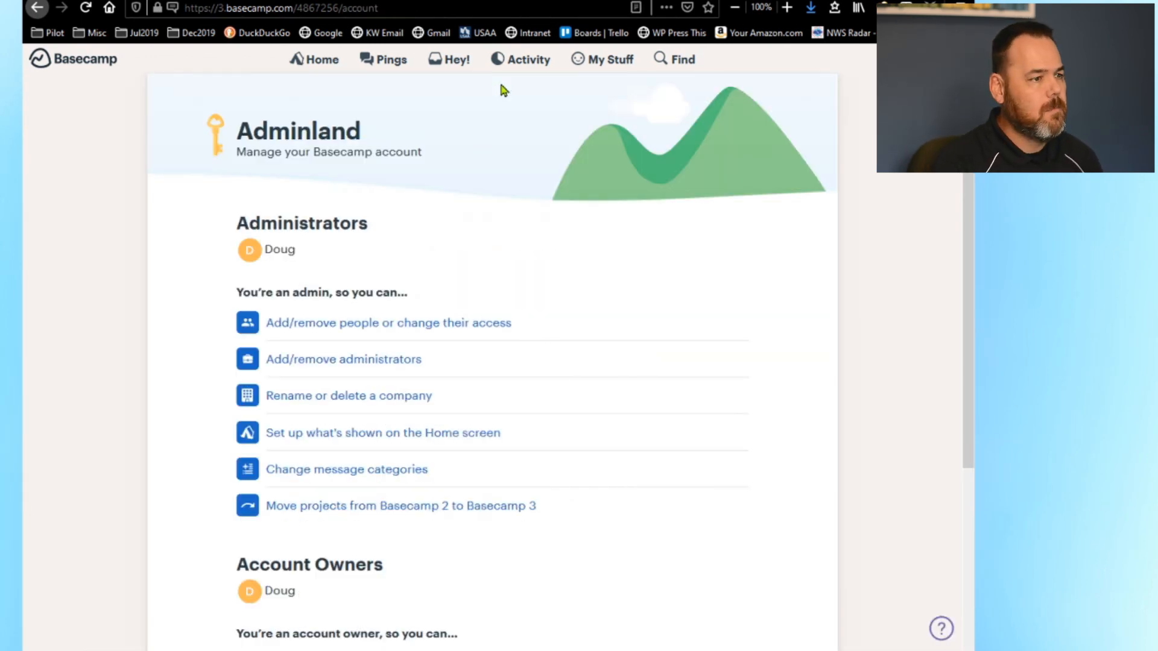
- Add a default message category named "Love It!" with the red heart emoji
{"action": "left_click", "coordinate": [389, 471]}
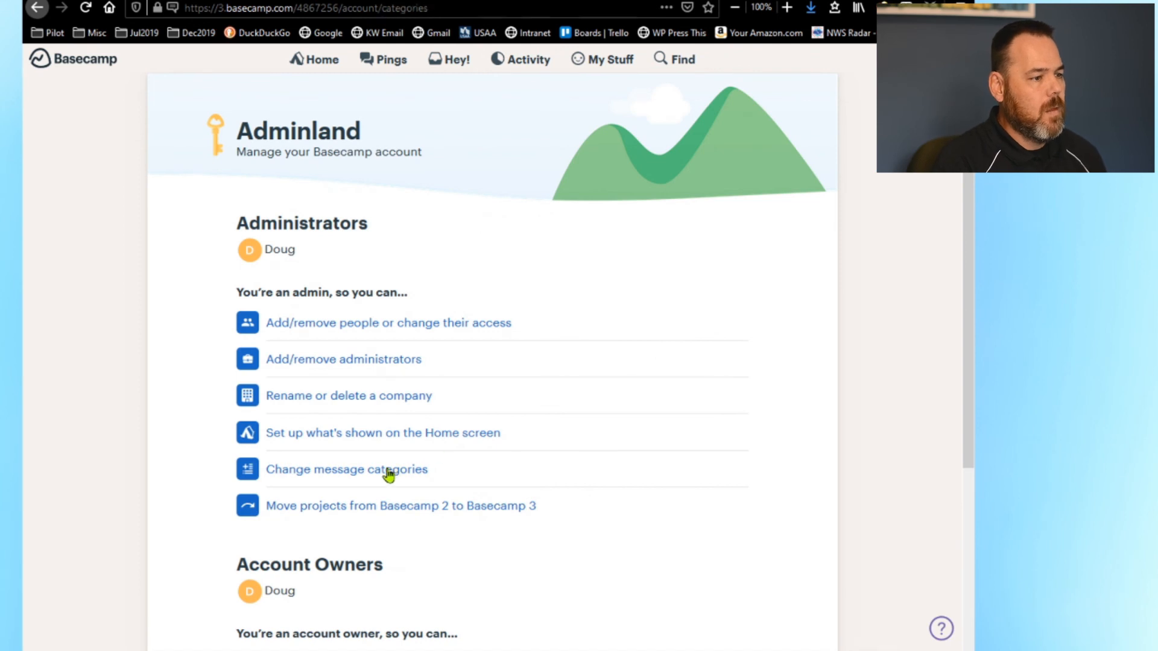
{"action": "scroll", "coordinate": [959, 290], "scroll_direction": "down", "scroll_amount": 2}
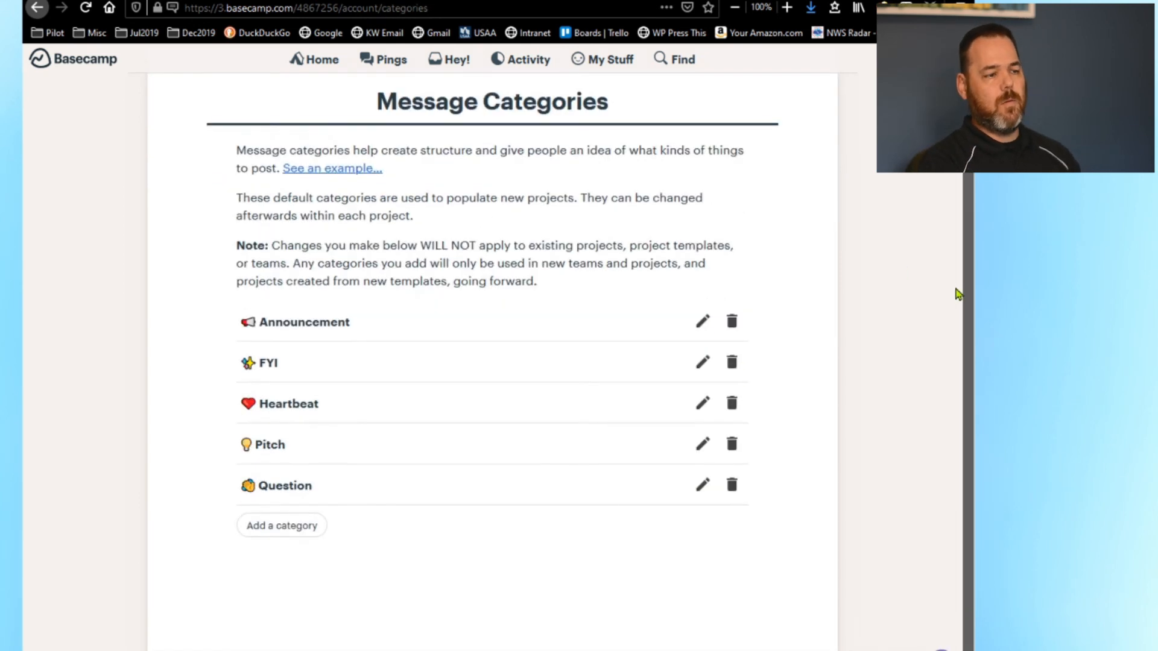
{"action": "left_click", "coordinate": [296, 526]}
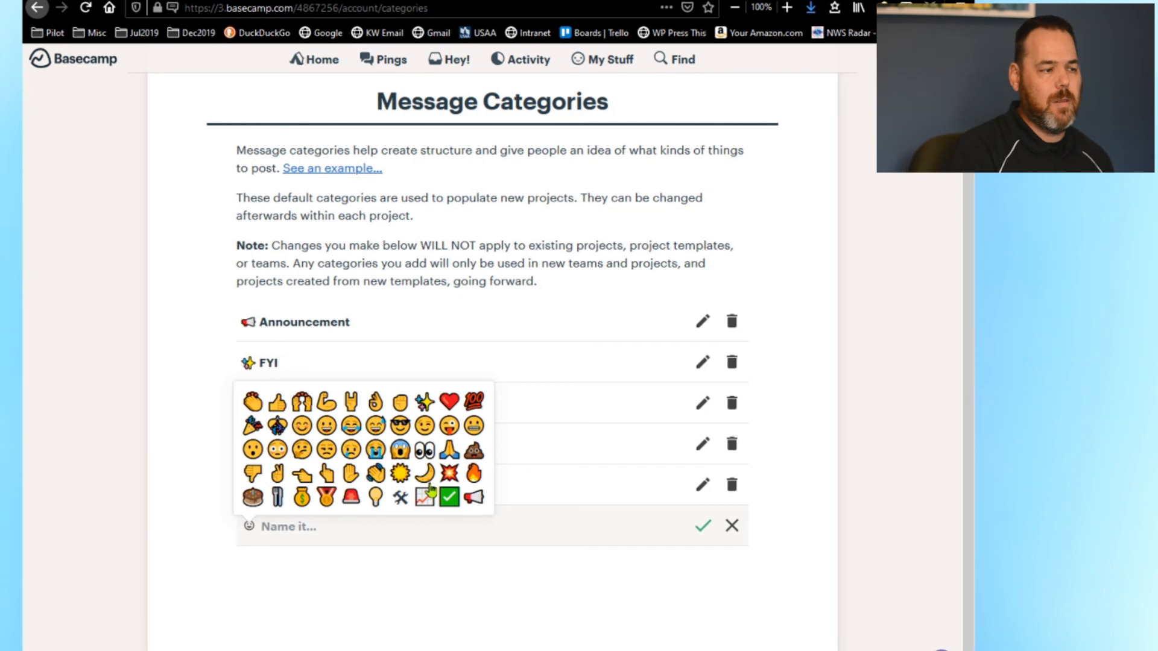
{"action": "left_click", "coordinate": [451, 402]}
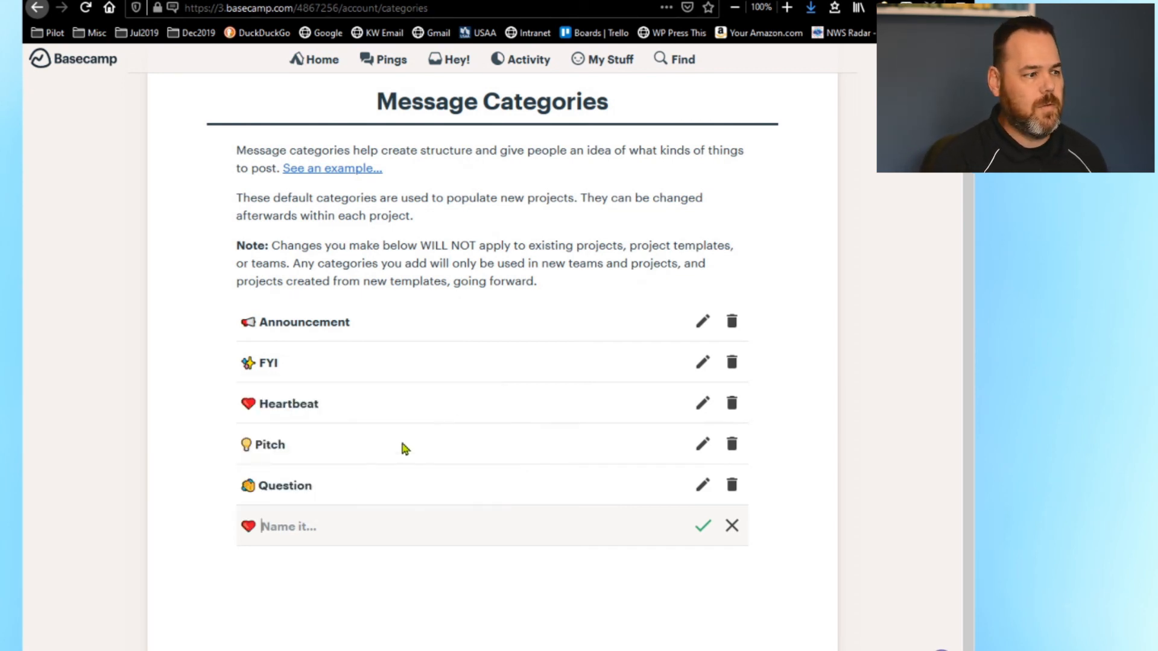
{"action": "type", "text": "Love It"}
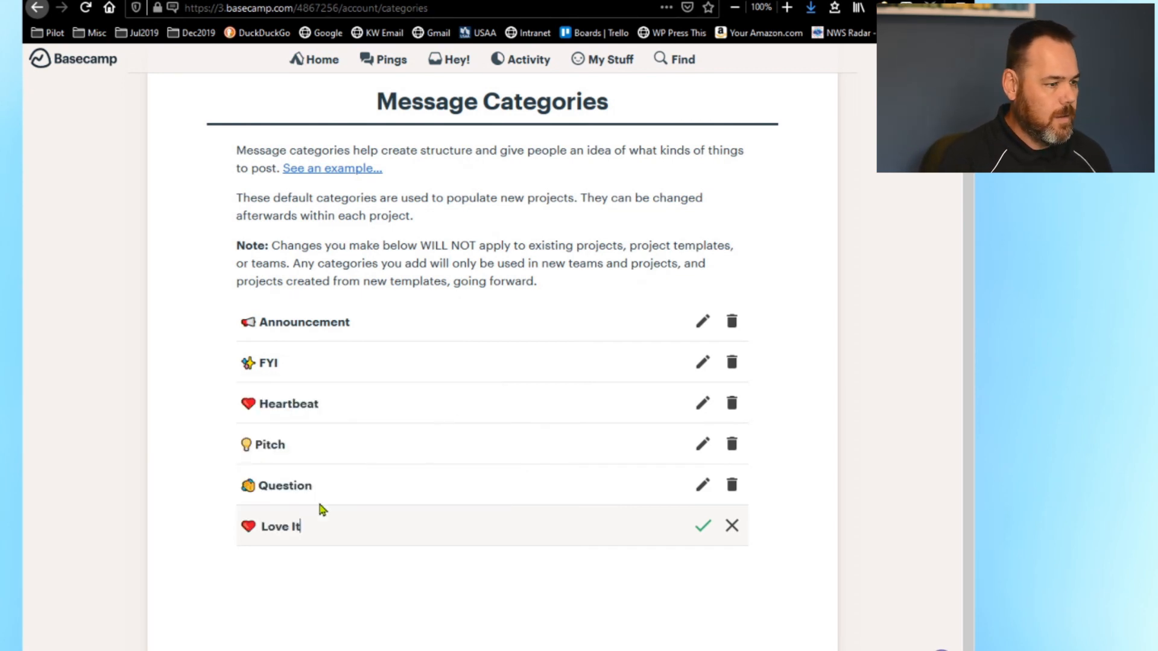
{"action": "type", "text": "!"}
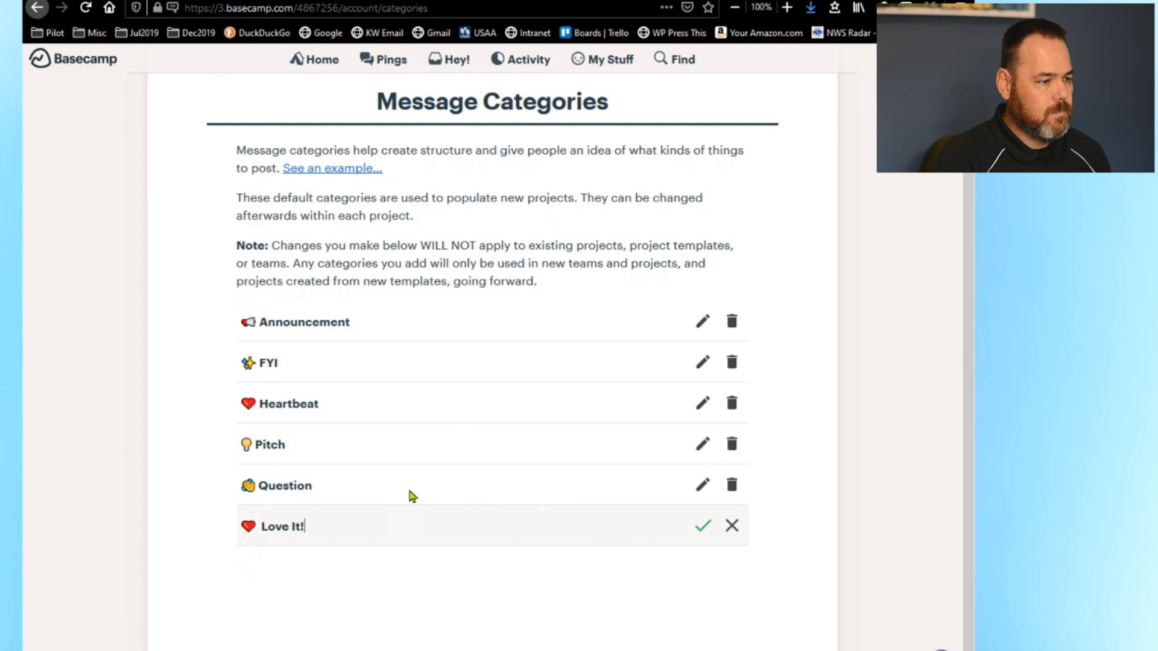
{"action": "left_click", "coordinate": [702, 526]}
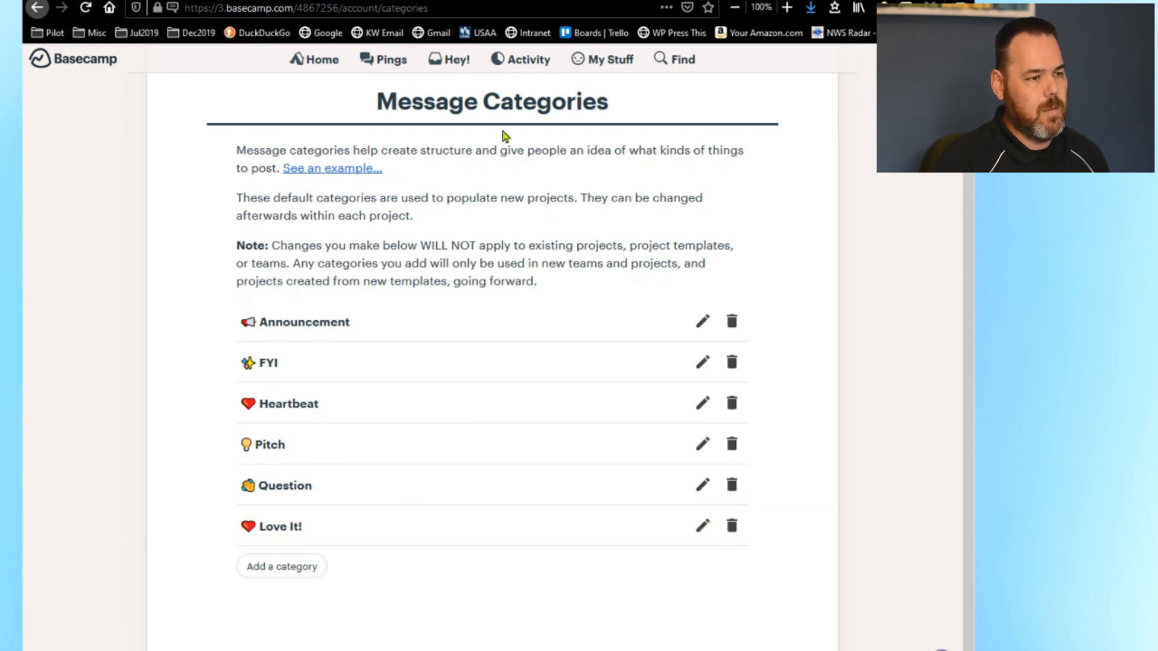
- Return to Adminland and look over the options available to administrators and account owners
{"action": "scroll", "coordinate": [613, 114], "scroll_direction": "up", "scroll_amount": 2}
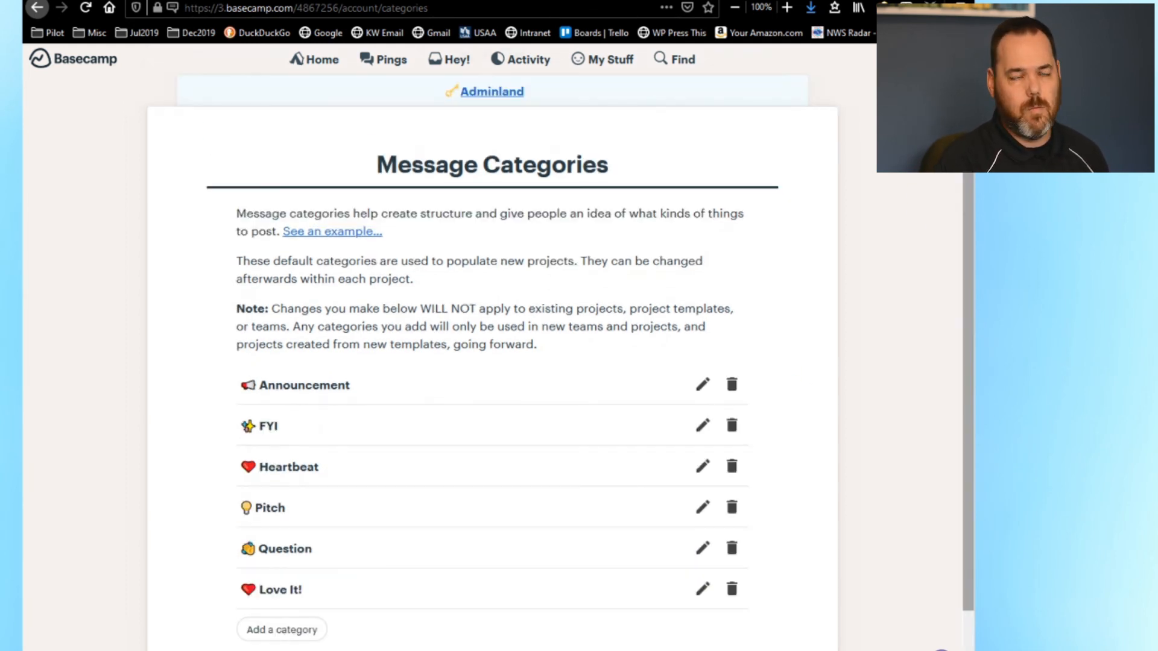
{"action": "left_click", "coordinate": [511, 91]}
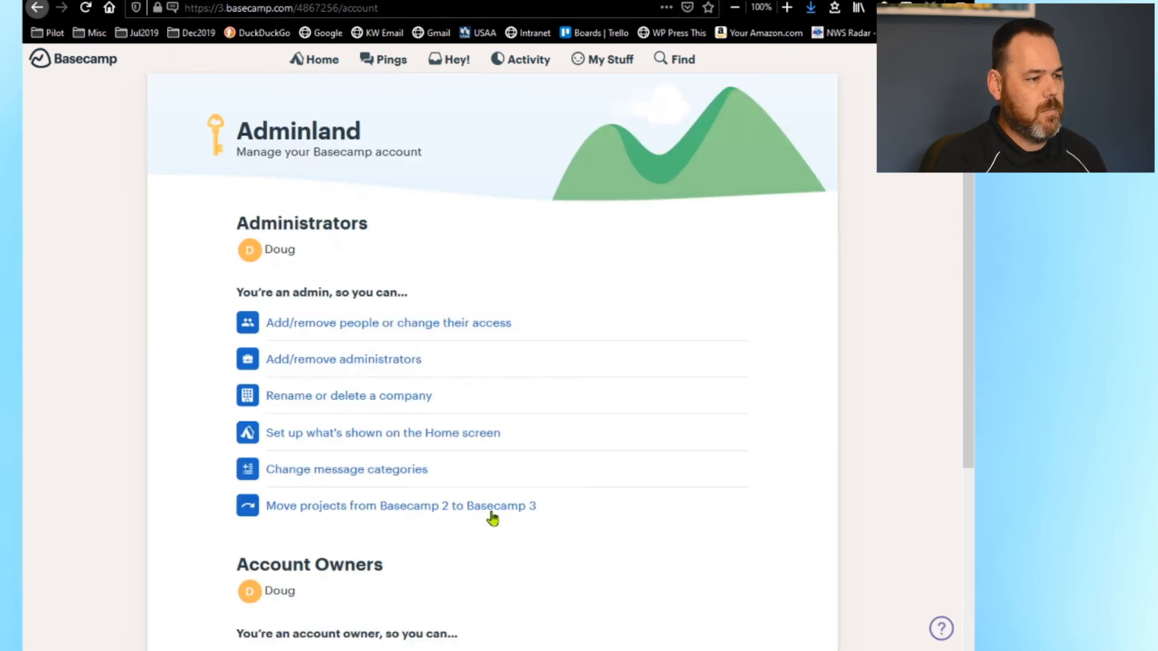
{"action": "left_click_drag", "start_coordinate": [964, 353], "coordinate": [964, 584]}
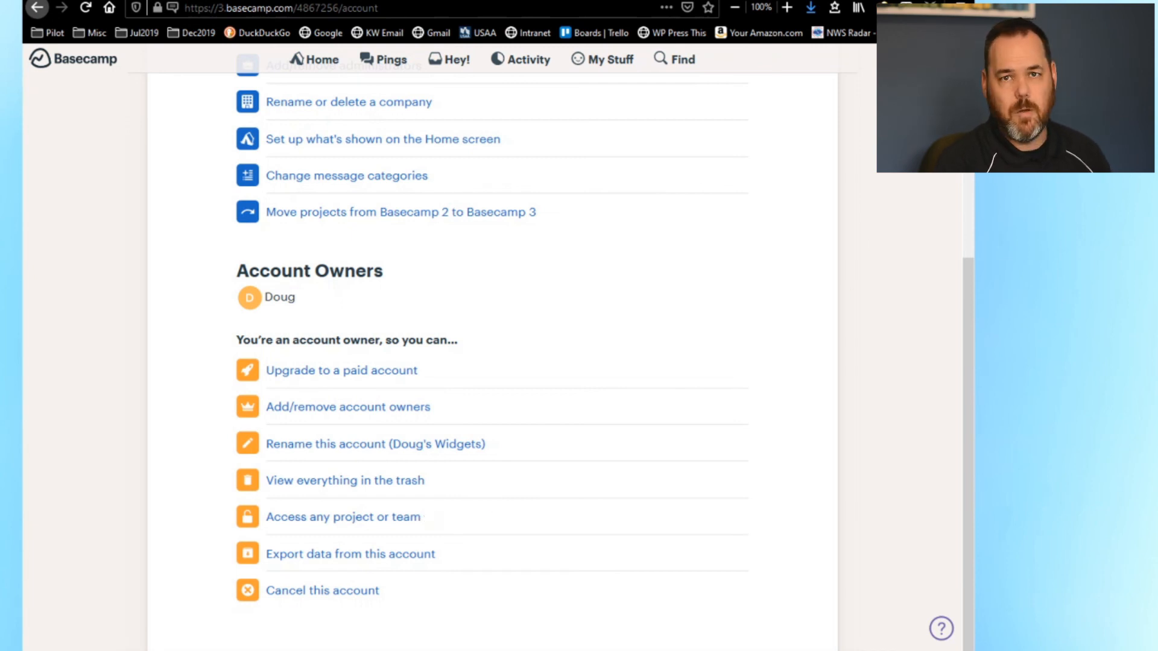
{"action": "scroll", "coordinate": [492, 362], "scroll_direction": "up", "scroll_amount": 5}
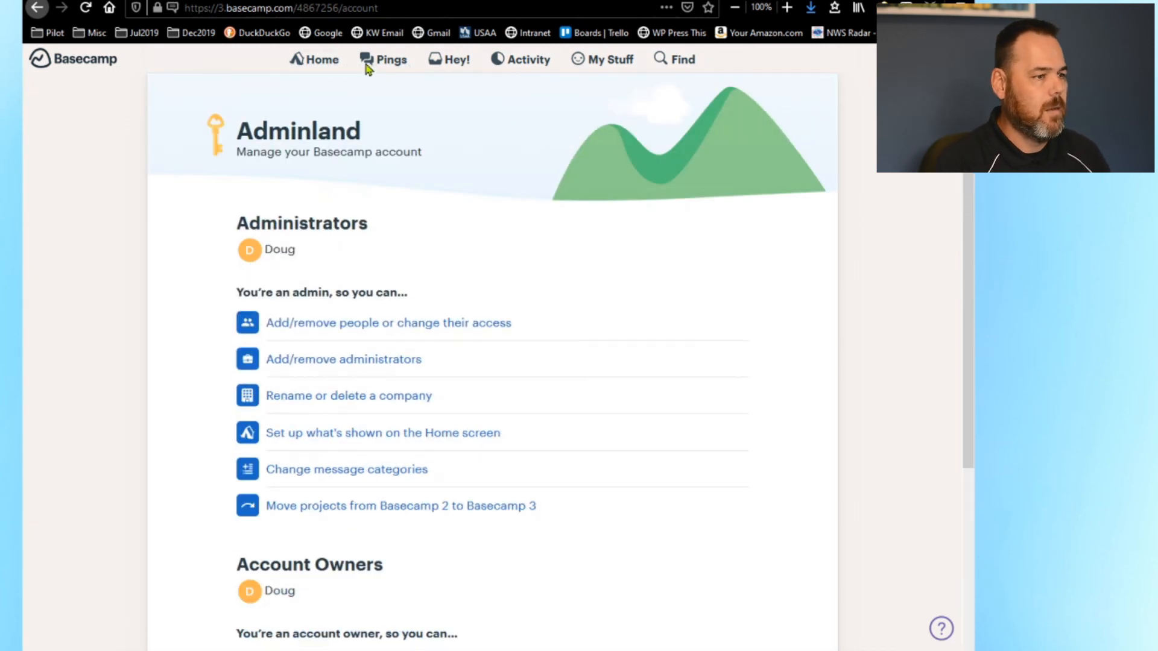
- Review the home page and the Store 101 project, ending on the home page
{"action": "left_click", "coordinate": [330, 64]}
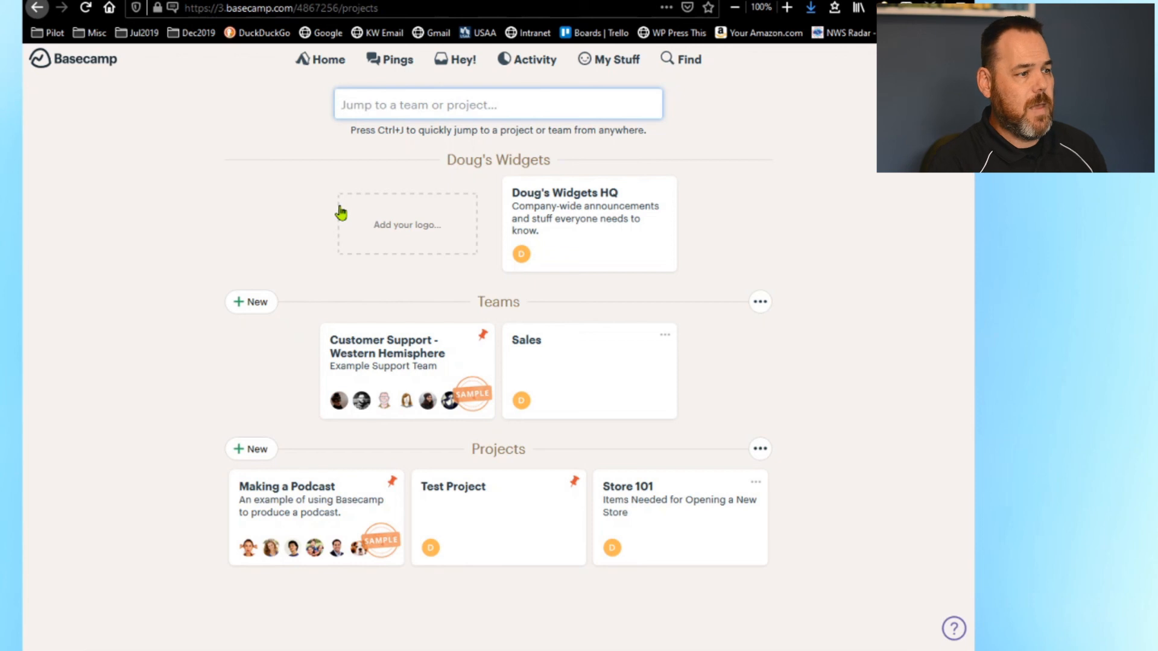
{"action": "left_click", "coordinate": [652, 494]}
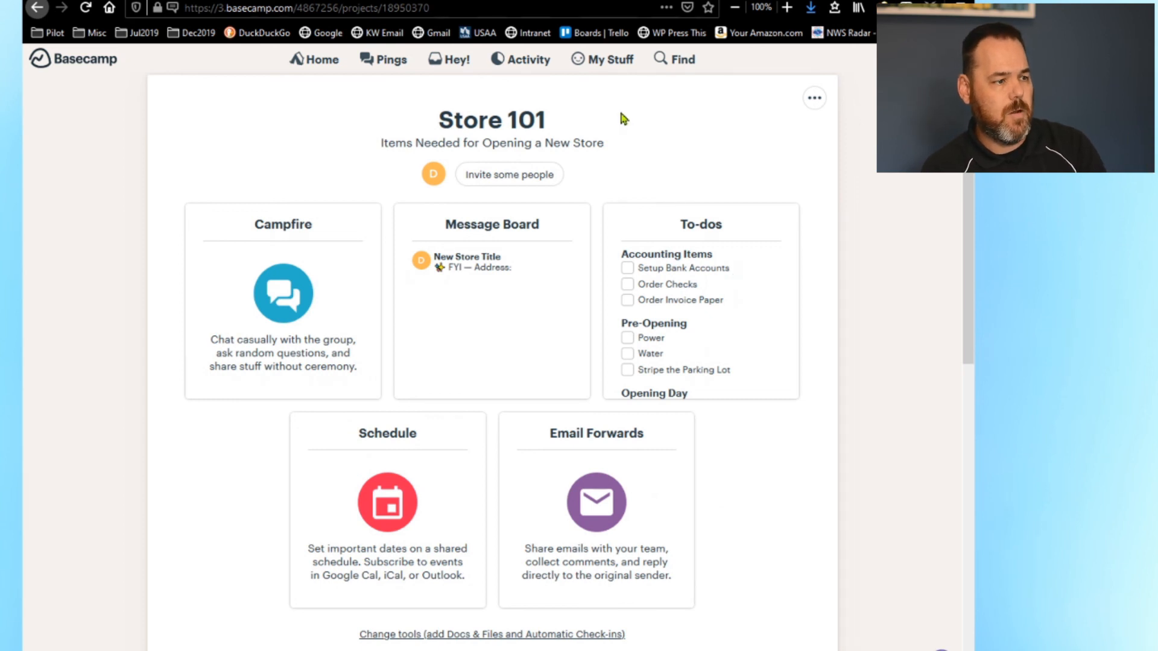
{"action": "left_click", "coordinate": [319, 63]}
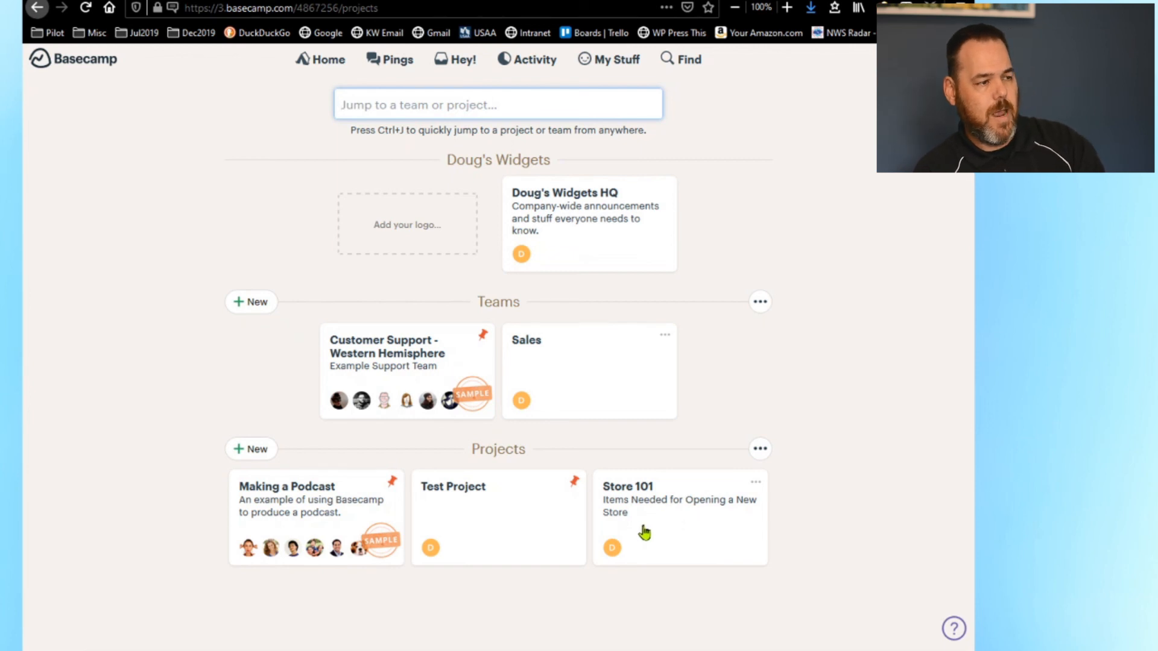
{"action": "left_click", "coordinate": [681, 525]}
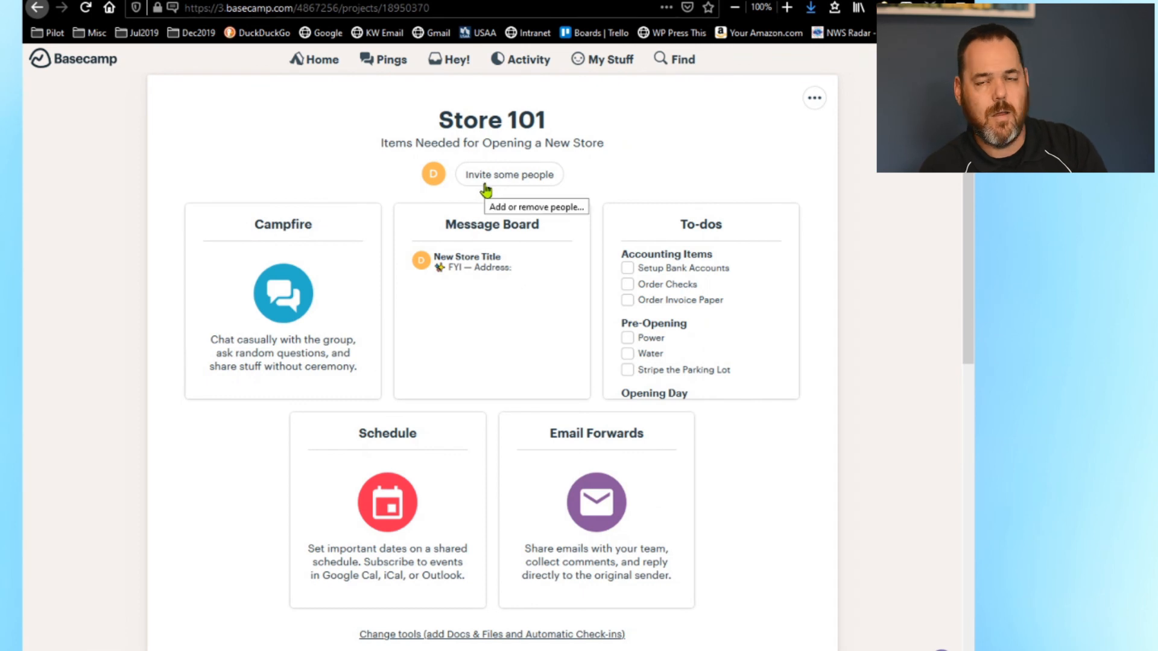
{"action": "left_click", "coordinate": [318, 60]}
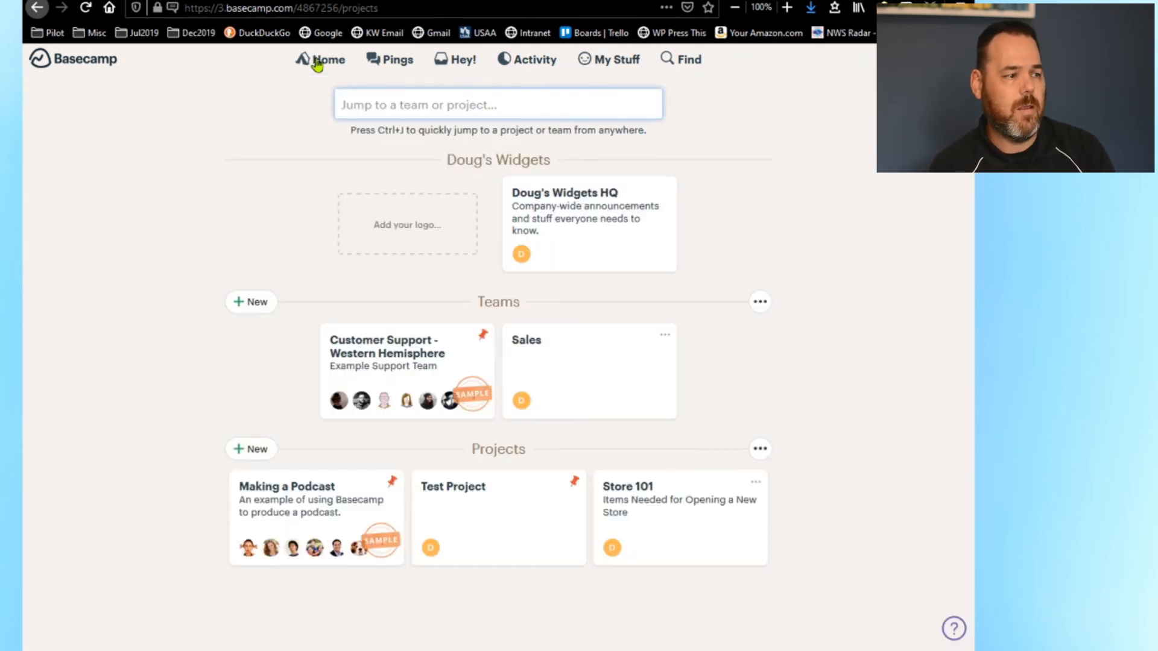